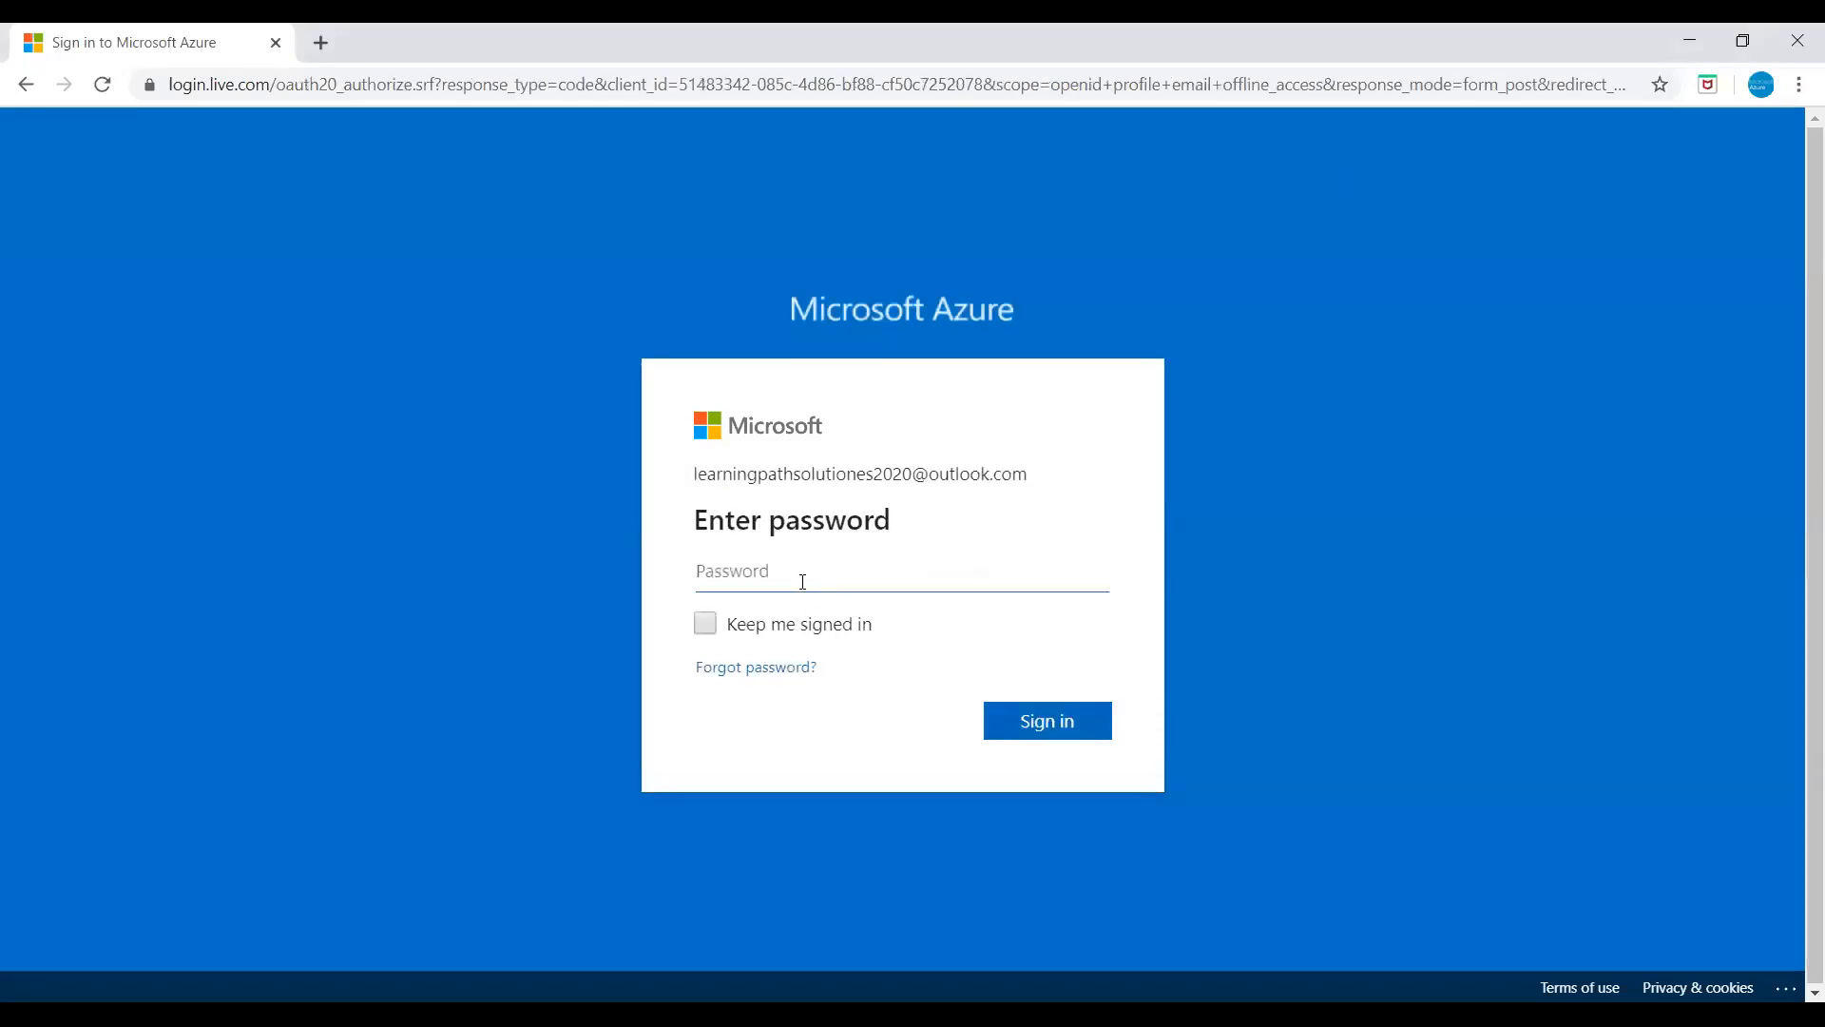
# Step: Sign in to the Azure portal with the account password and stay on the portal's home page
pyautogui.write('•••••••••••••')
pyautogui.press('Return')
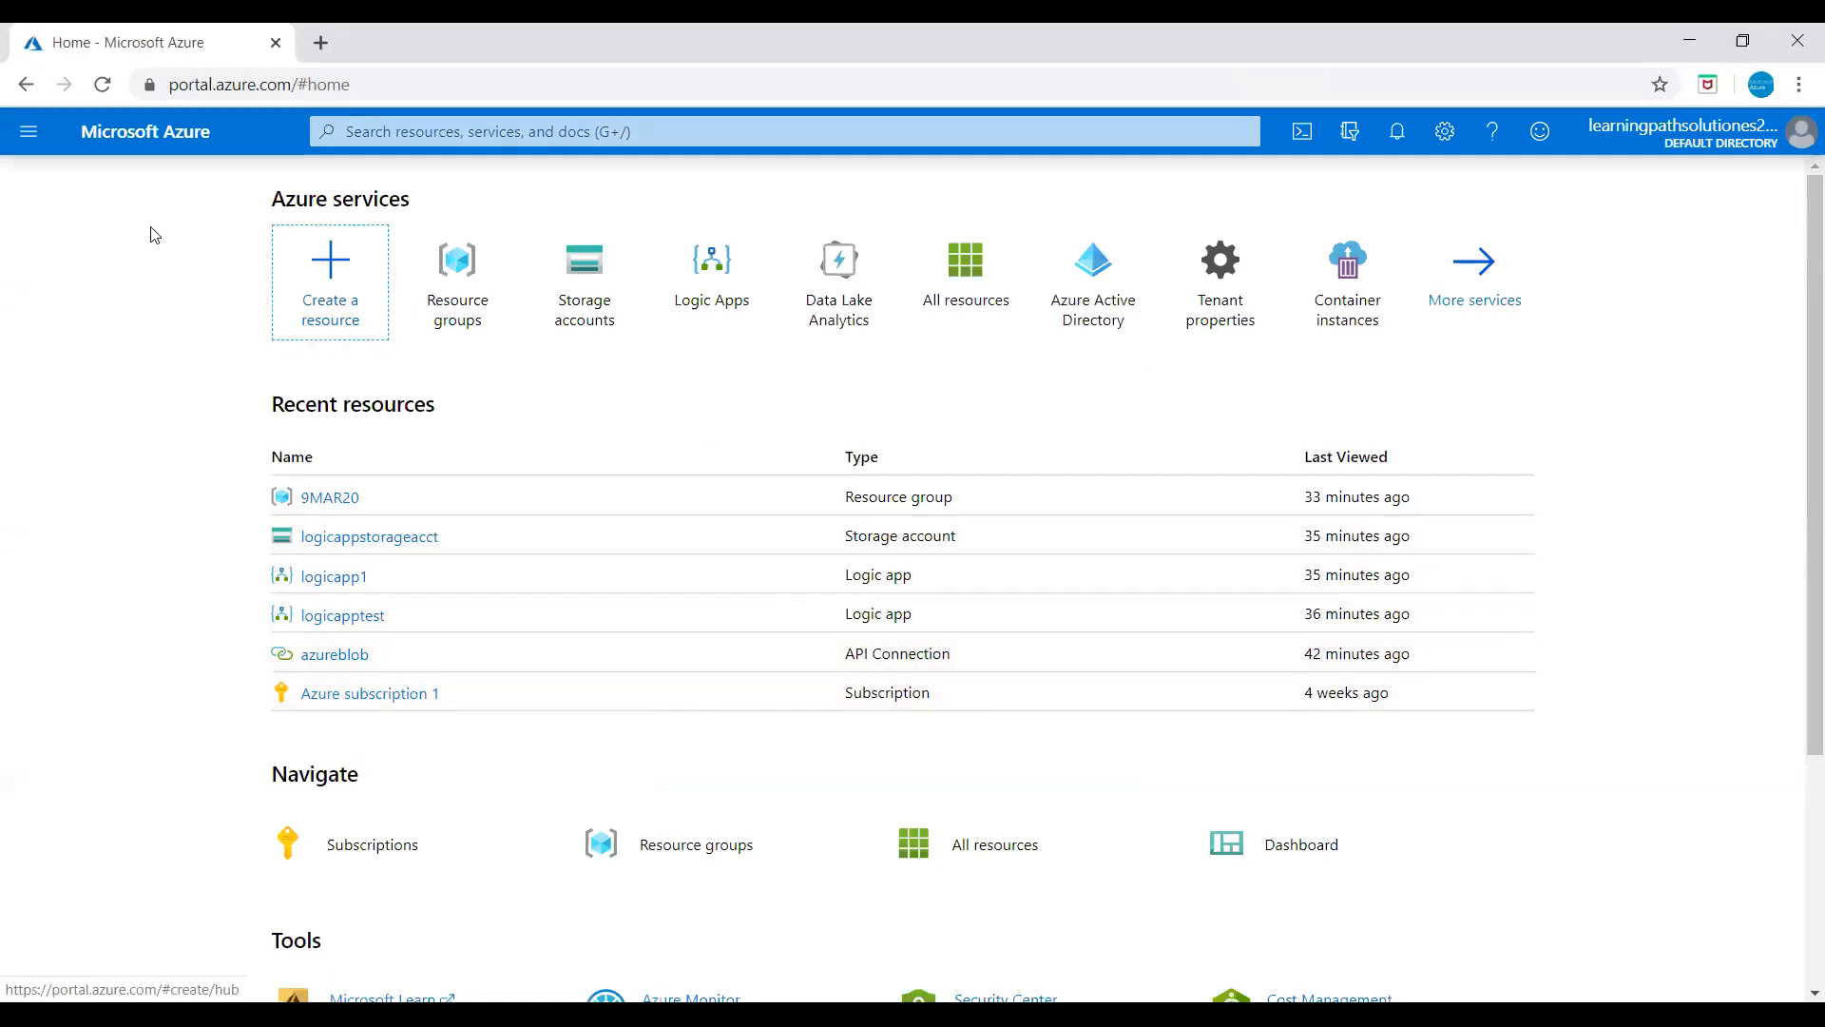
pyautogui.click(29, 131)
pyautogui.click(70, 215)
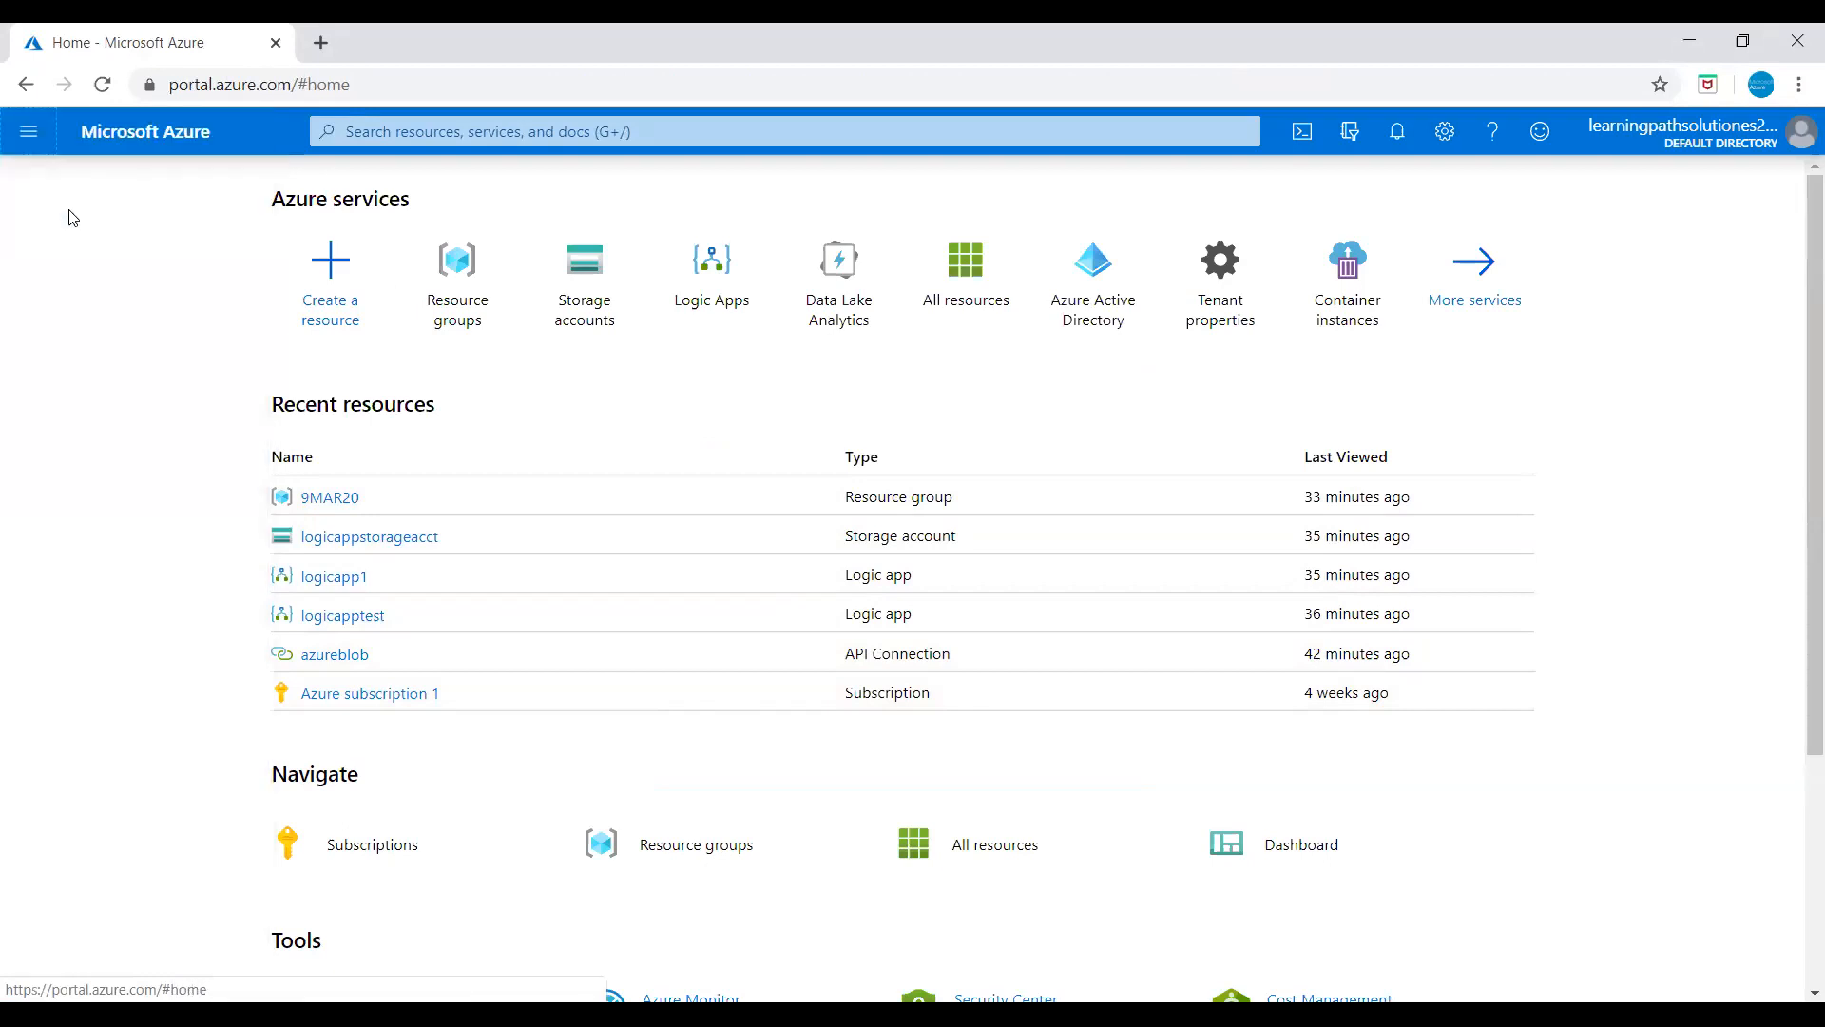
# Step: Search the portal for "logic app" and open the Logic Apps service
pyautogui.click(386, 129)
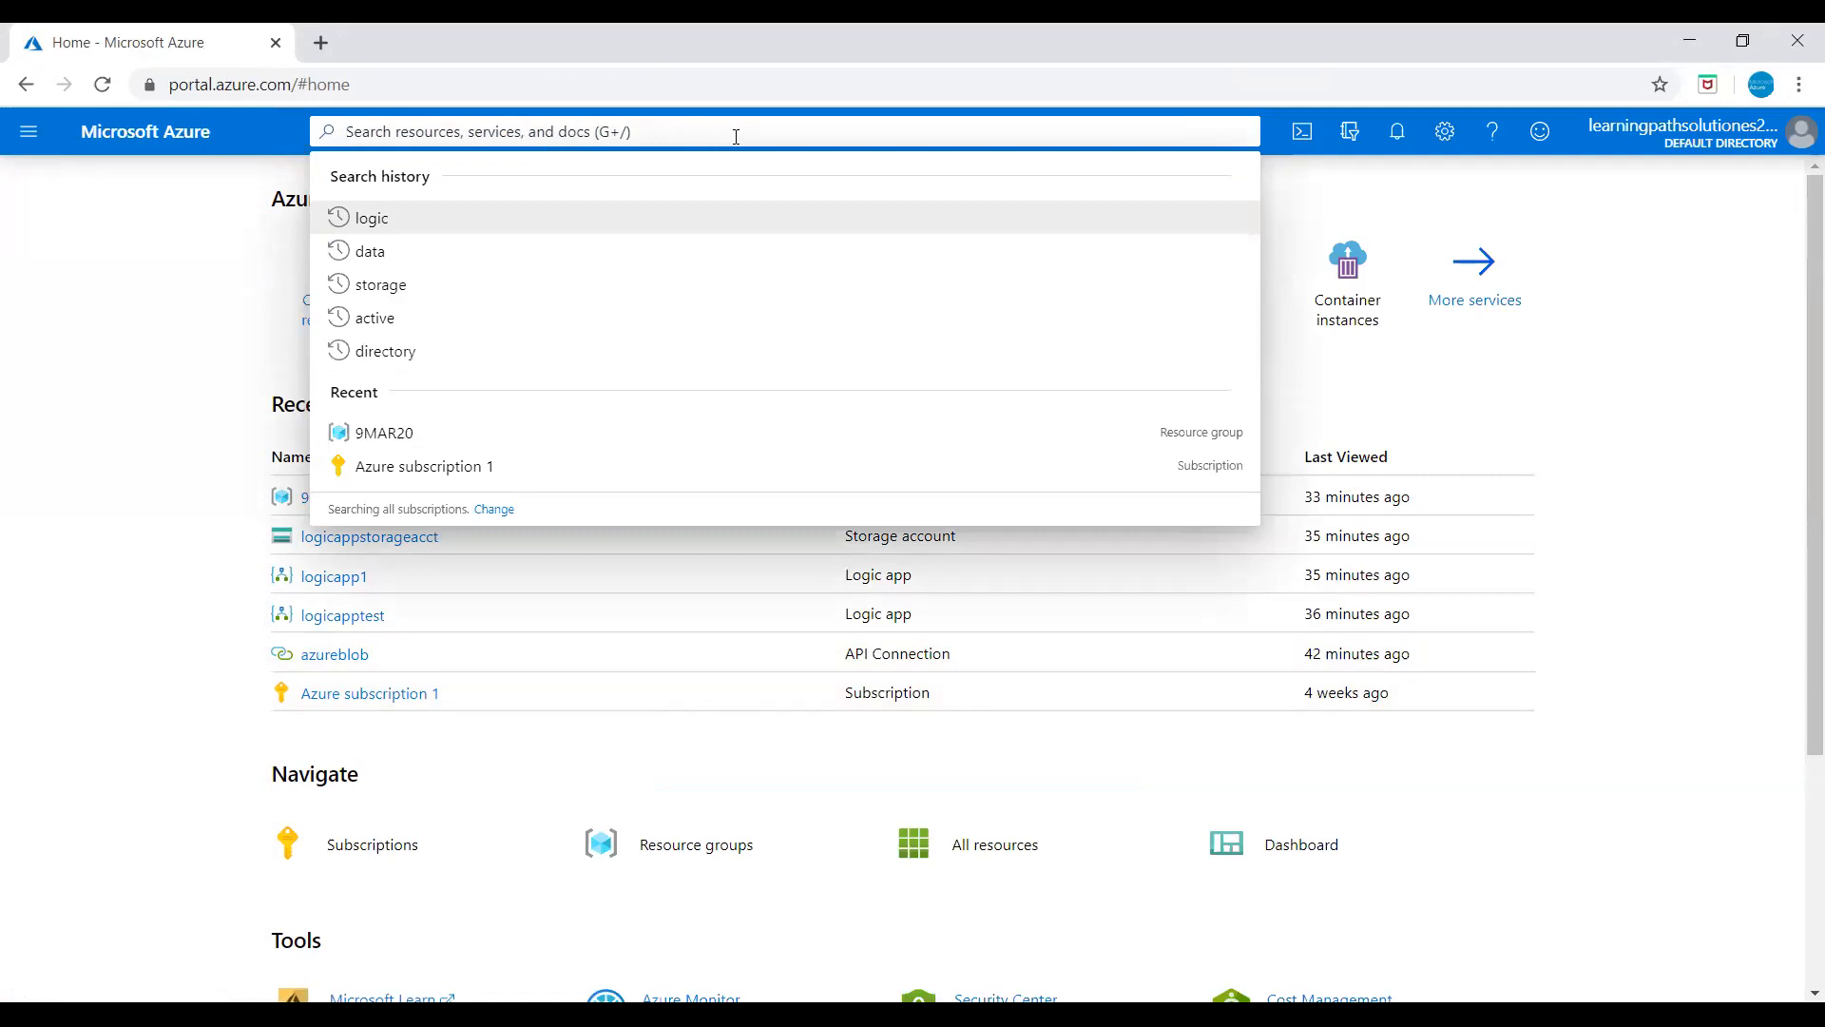
pyautogui.write('log')
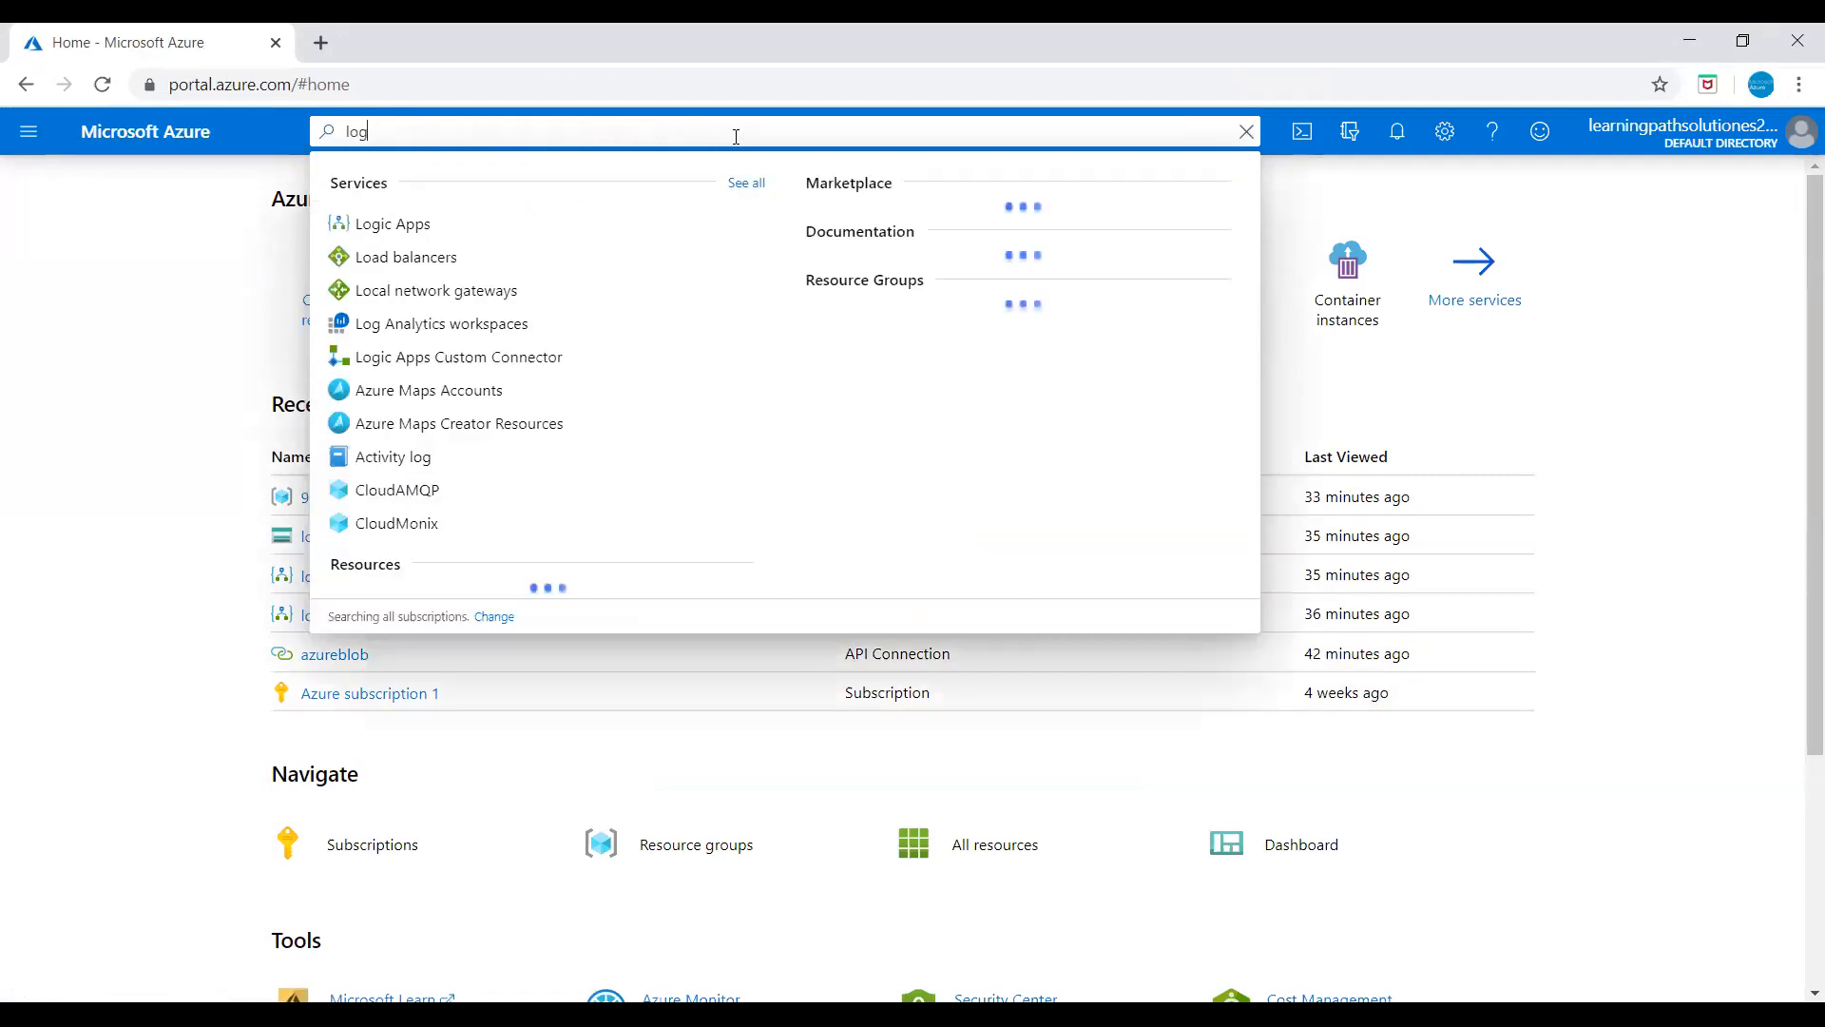
pyautogui.write('ic app')
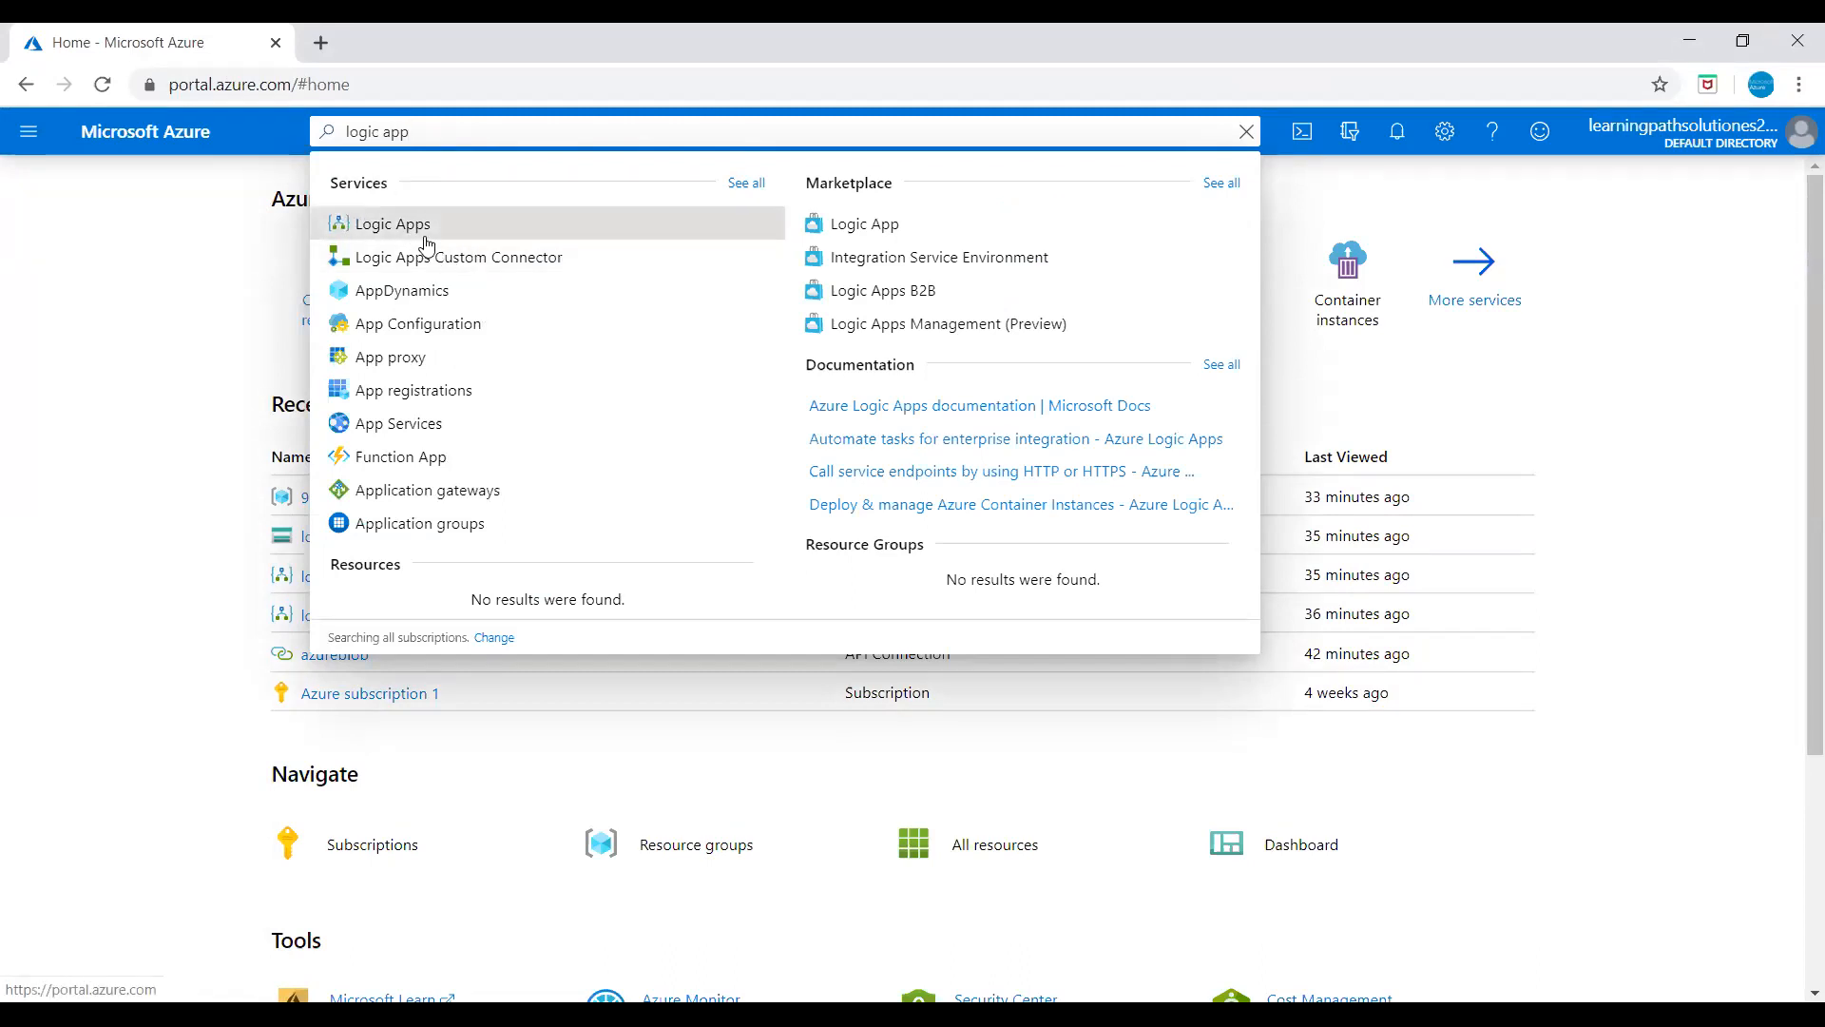
pyautogui.click(405, 232)
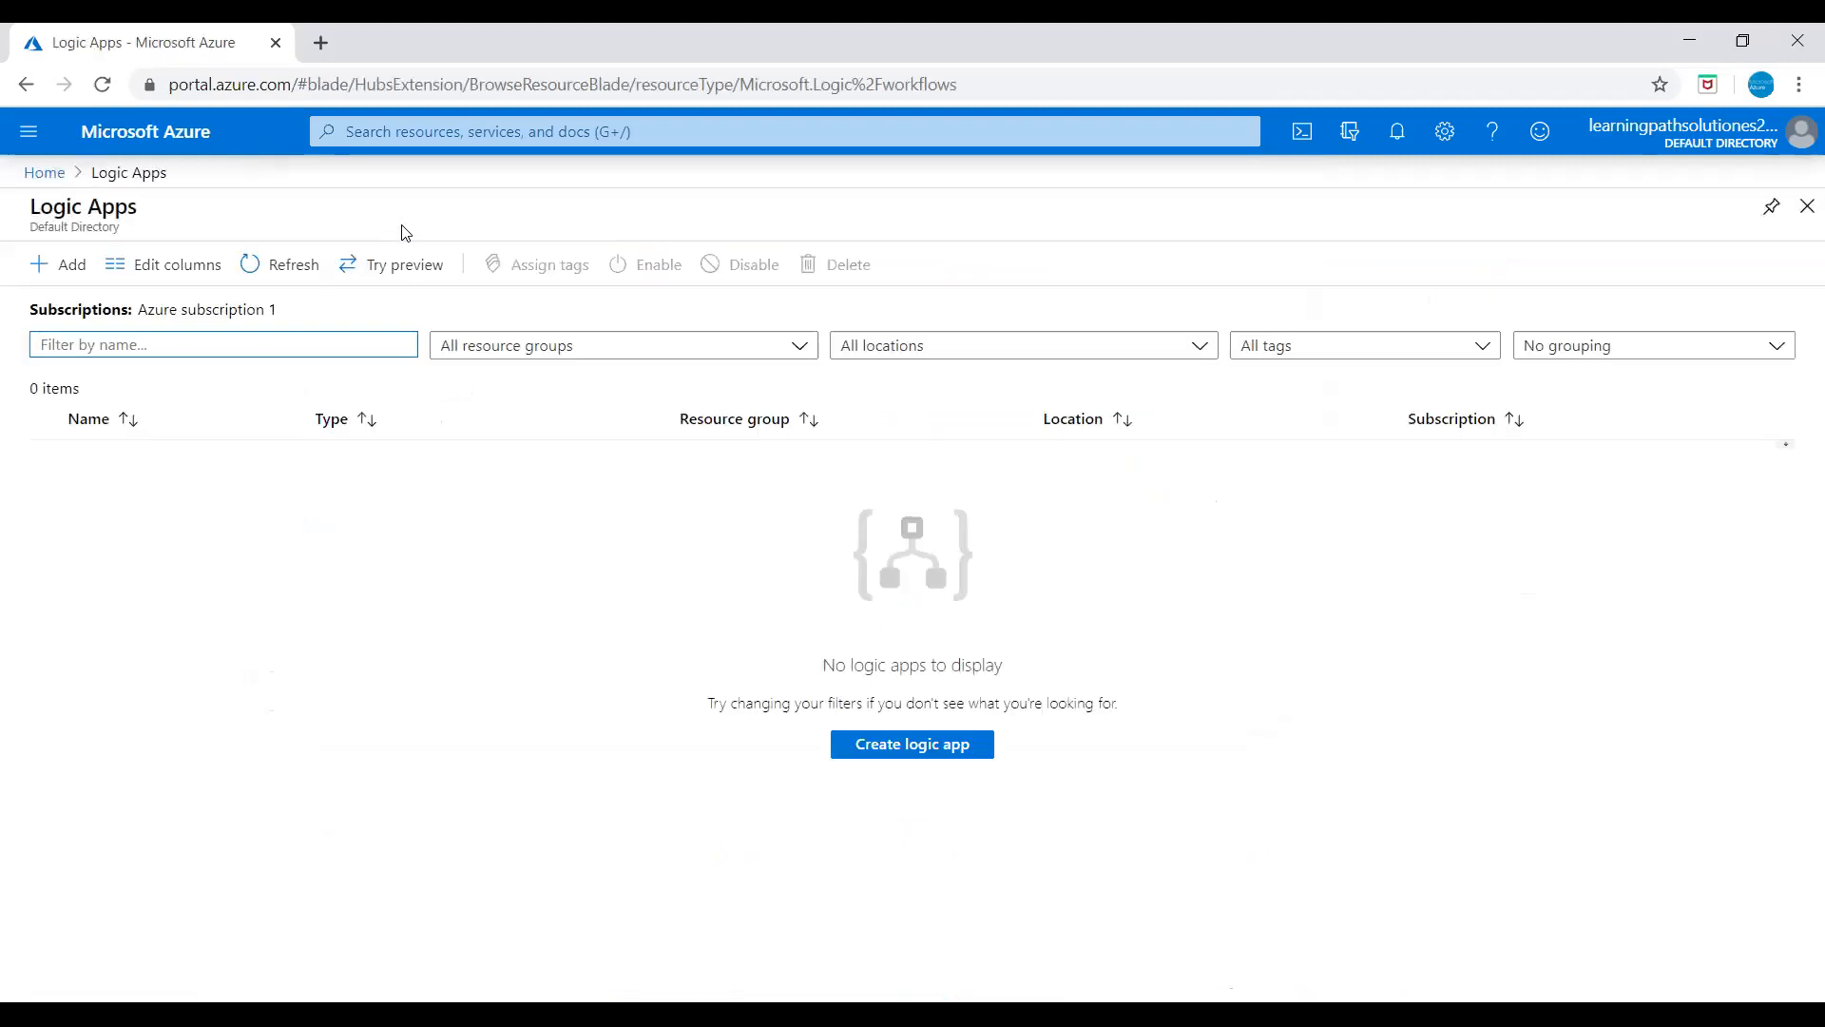
# Step: Start adding a logic app and create a new resource group named LogicApp-RG for it
pyautogui.click(73, 270)
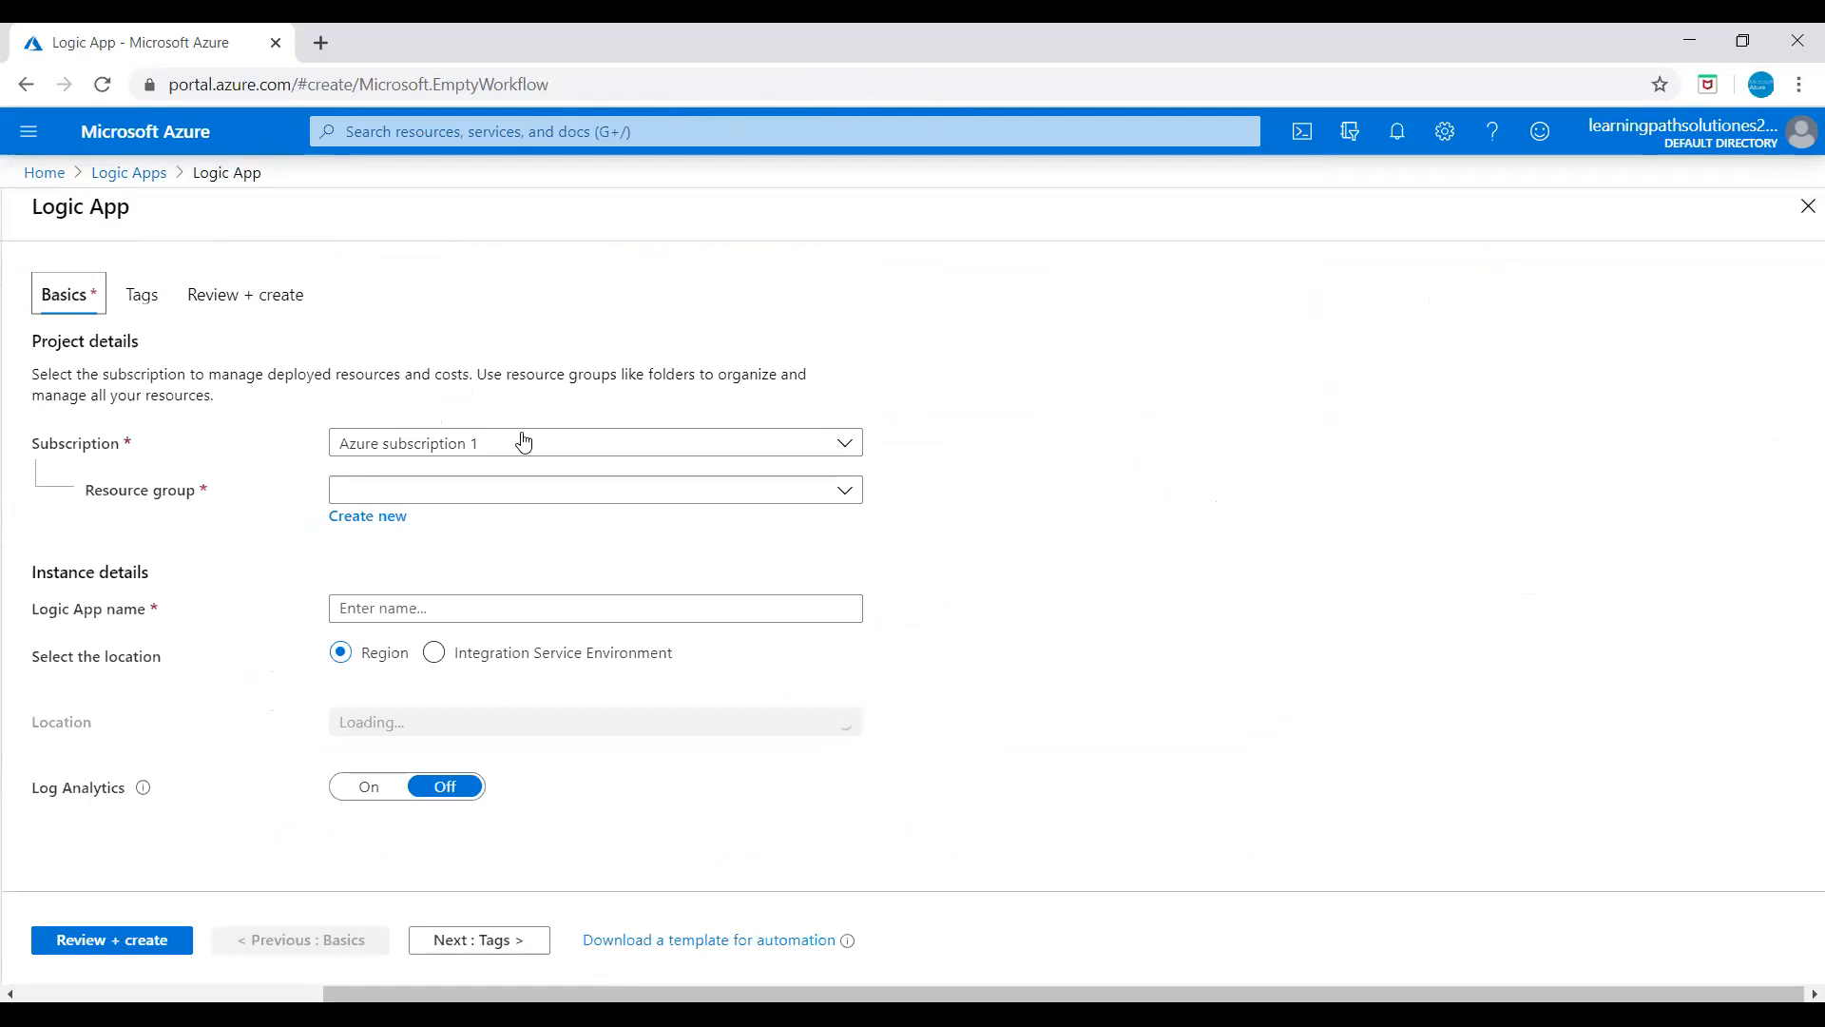
pyautogui.click(376, 522)
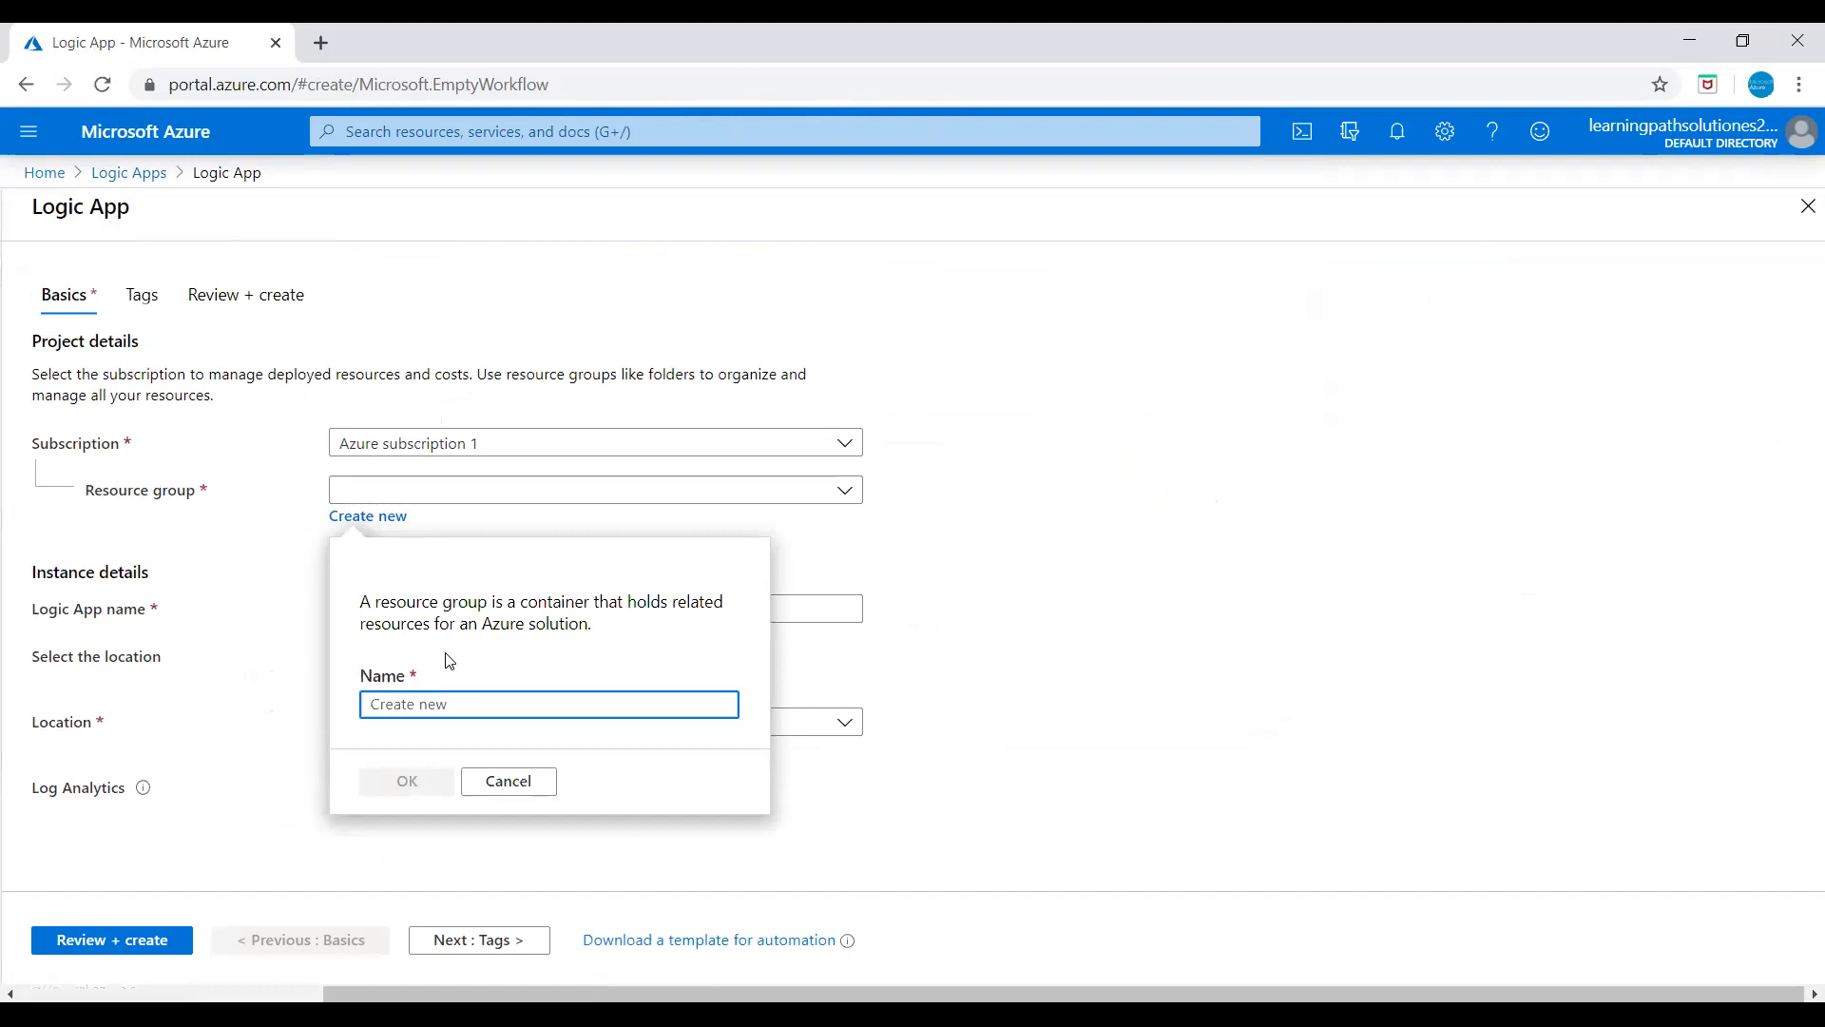
pyautogui.write('LogicApp-')
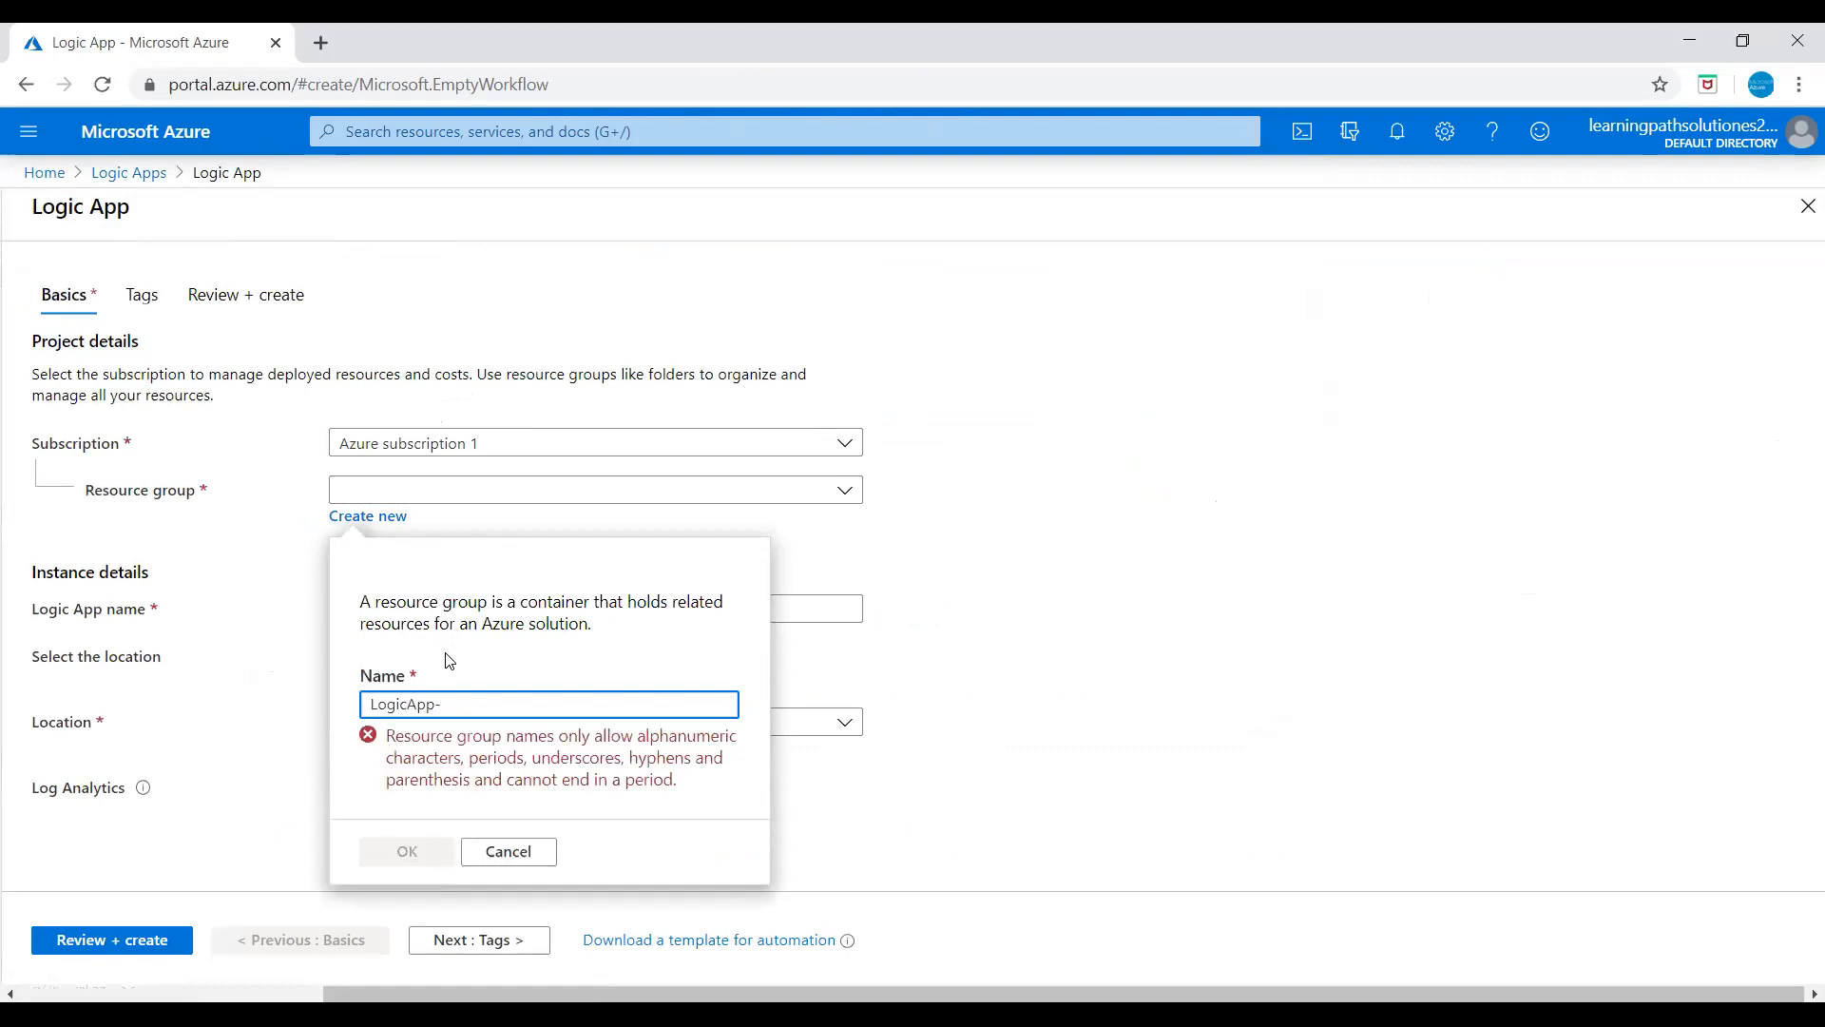
pyautogui.write('G')
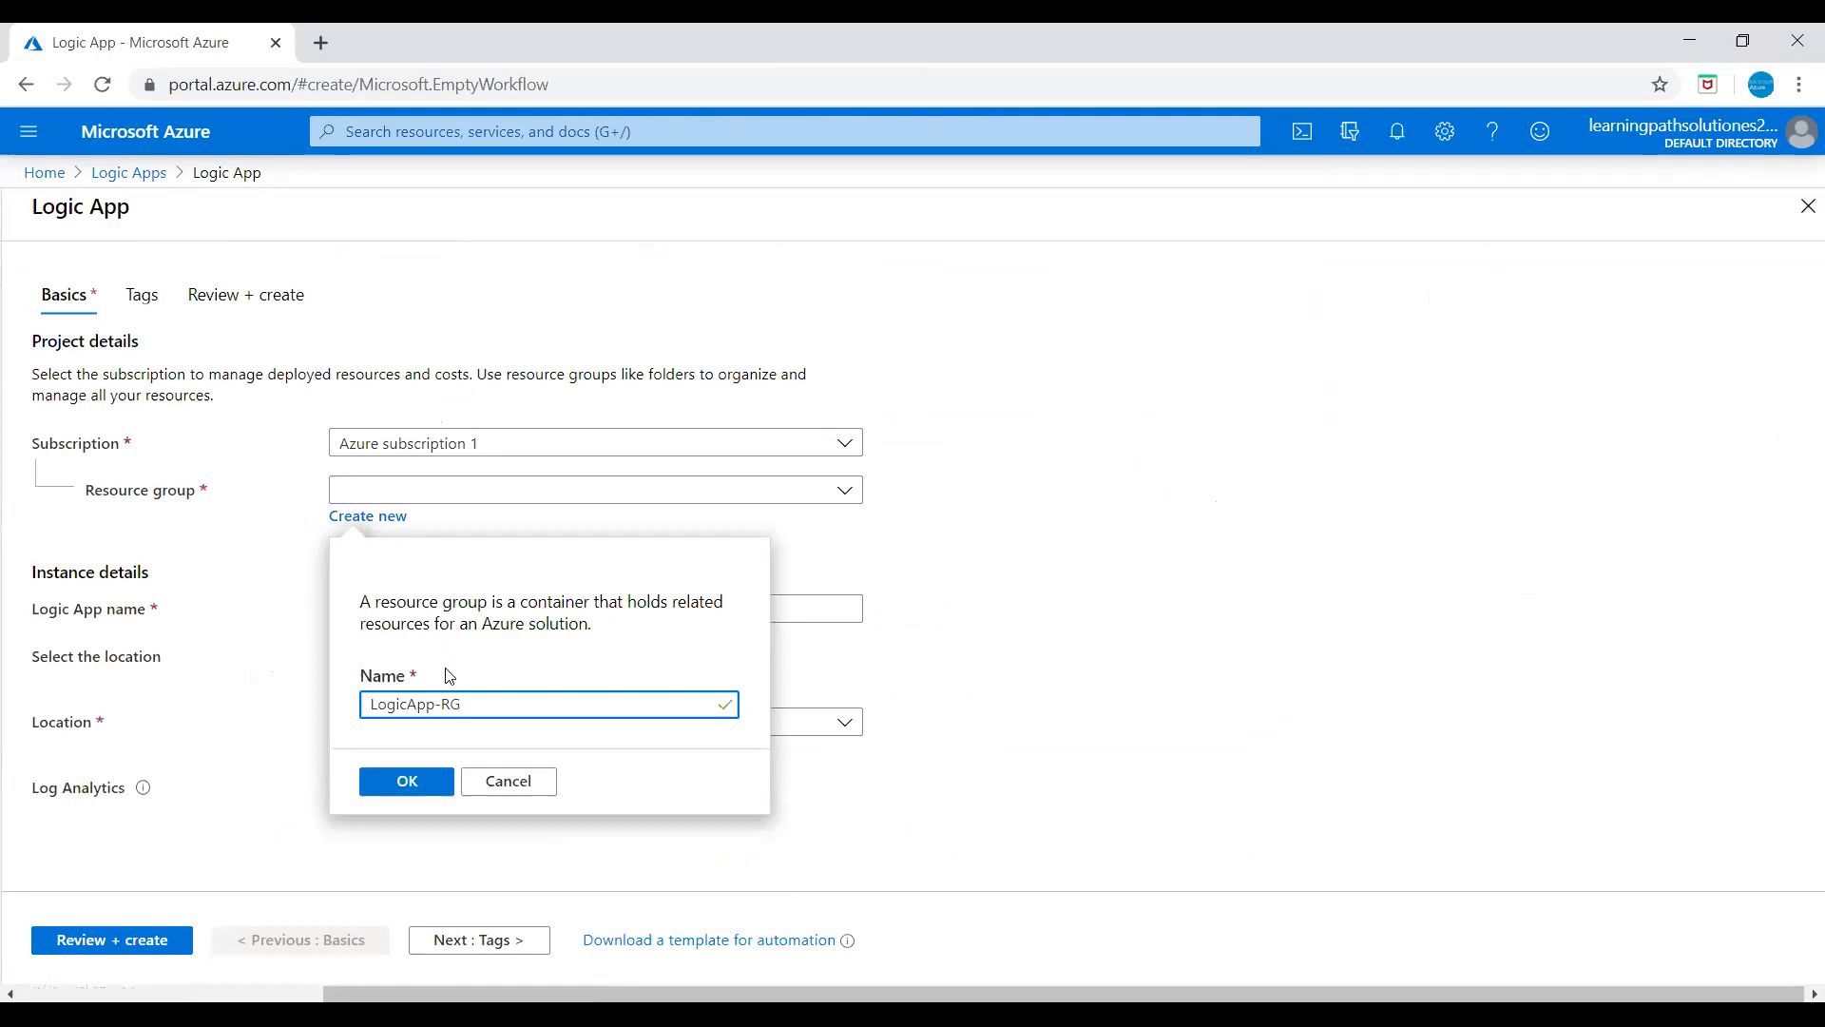
pyautogui.click(405, 787)
# Step: Name the logic app TestLogicApp and set its location to (US) Central US
pyautogui.click(424, 607)
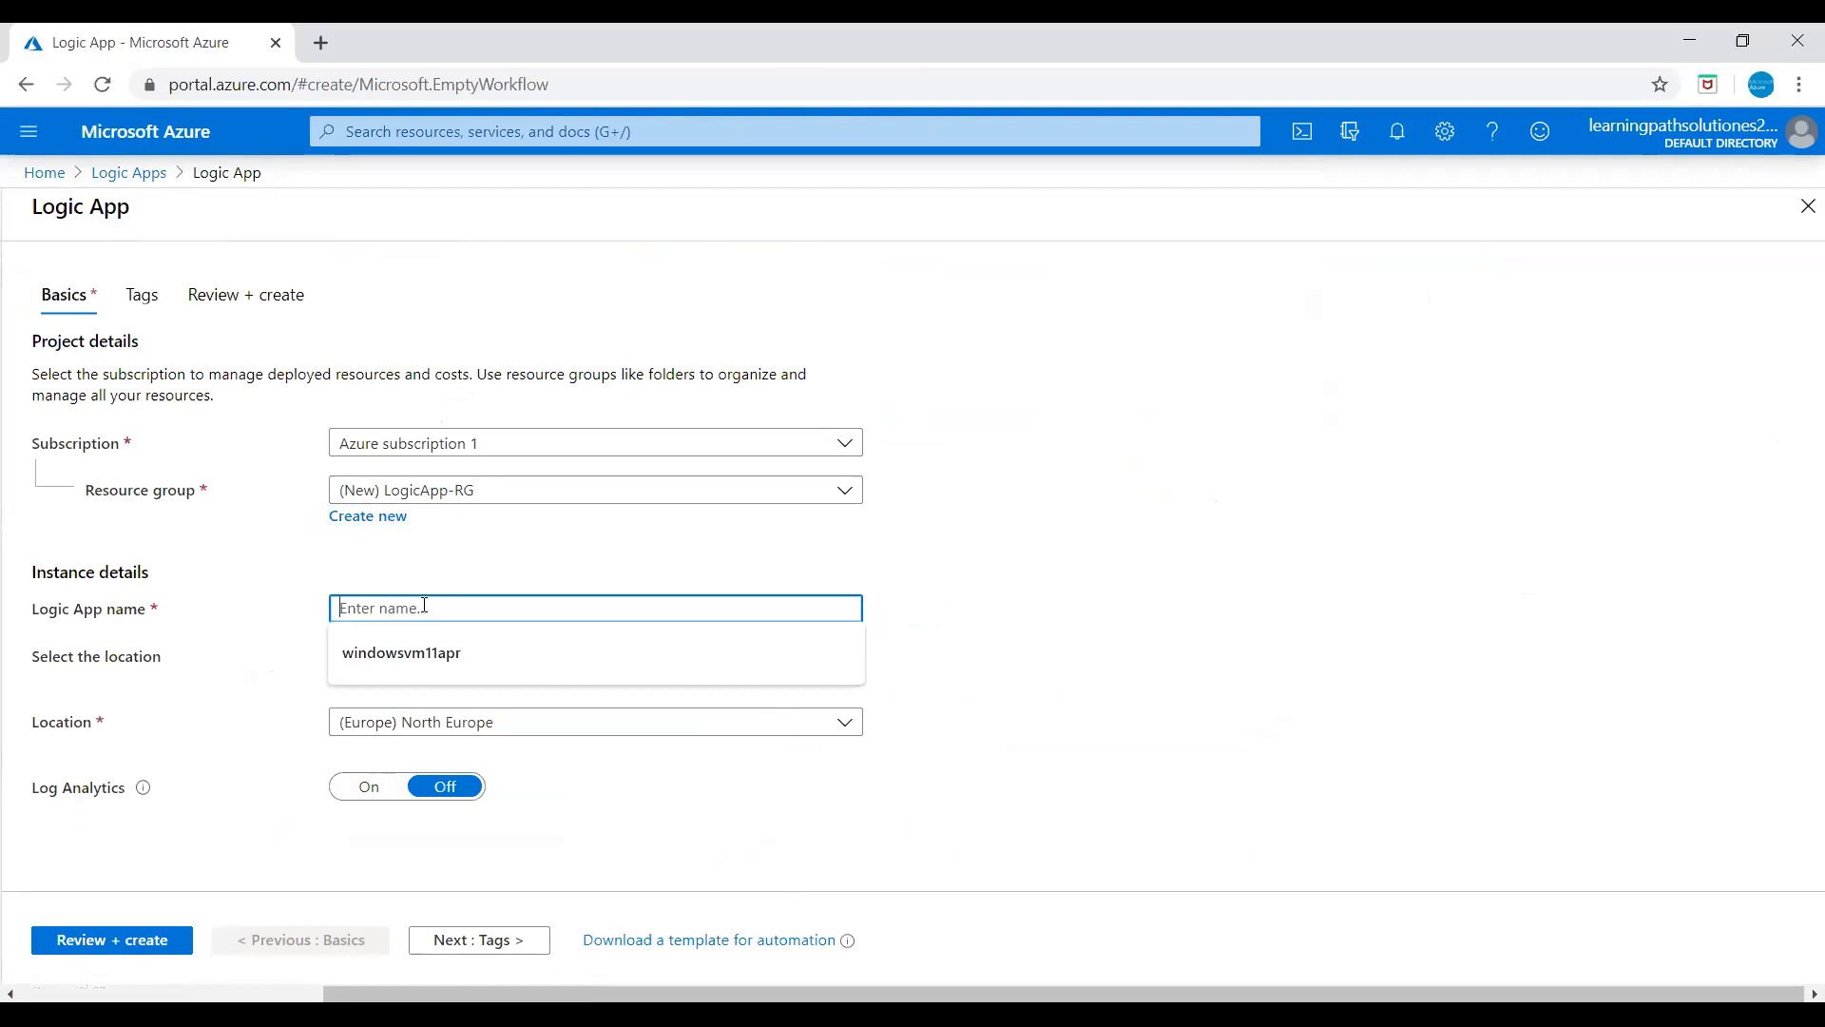
pyautogui.write('TestLo')
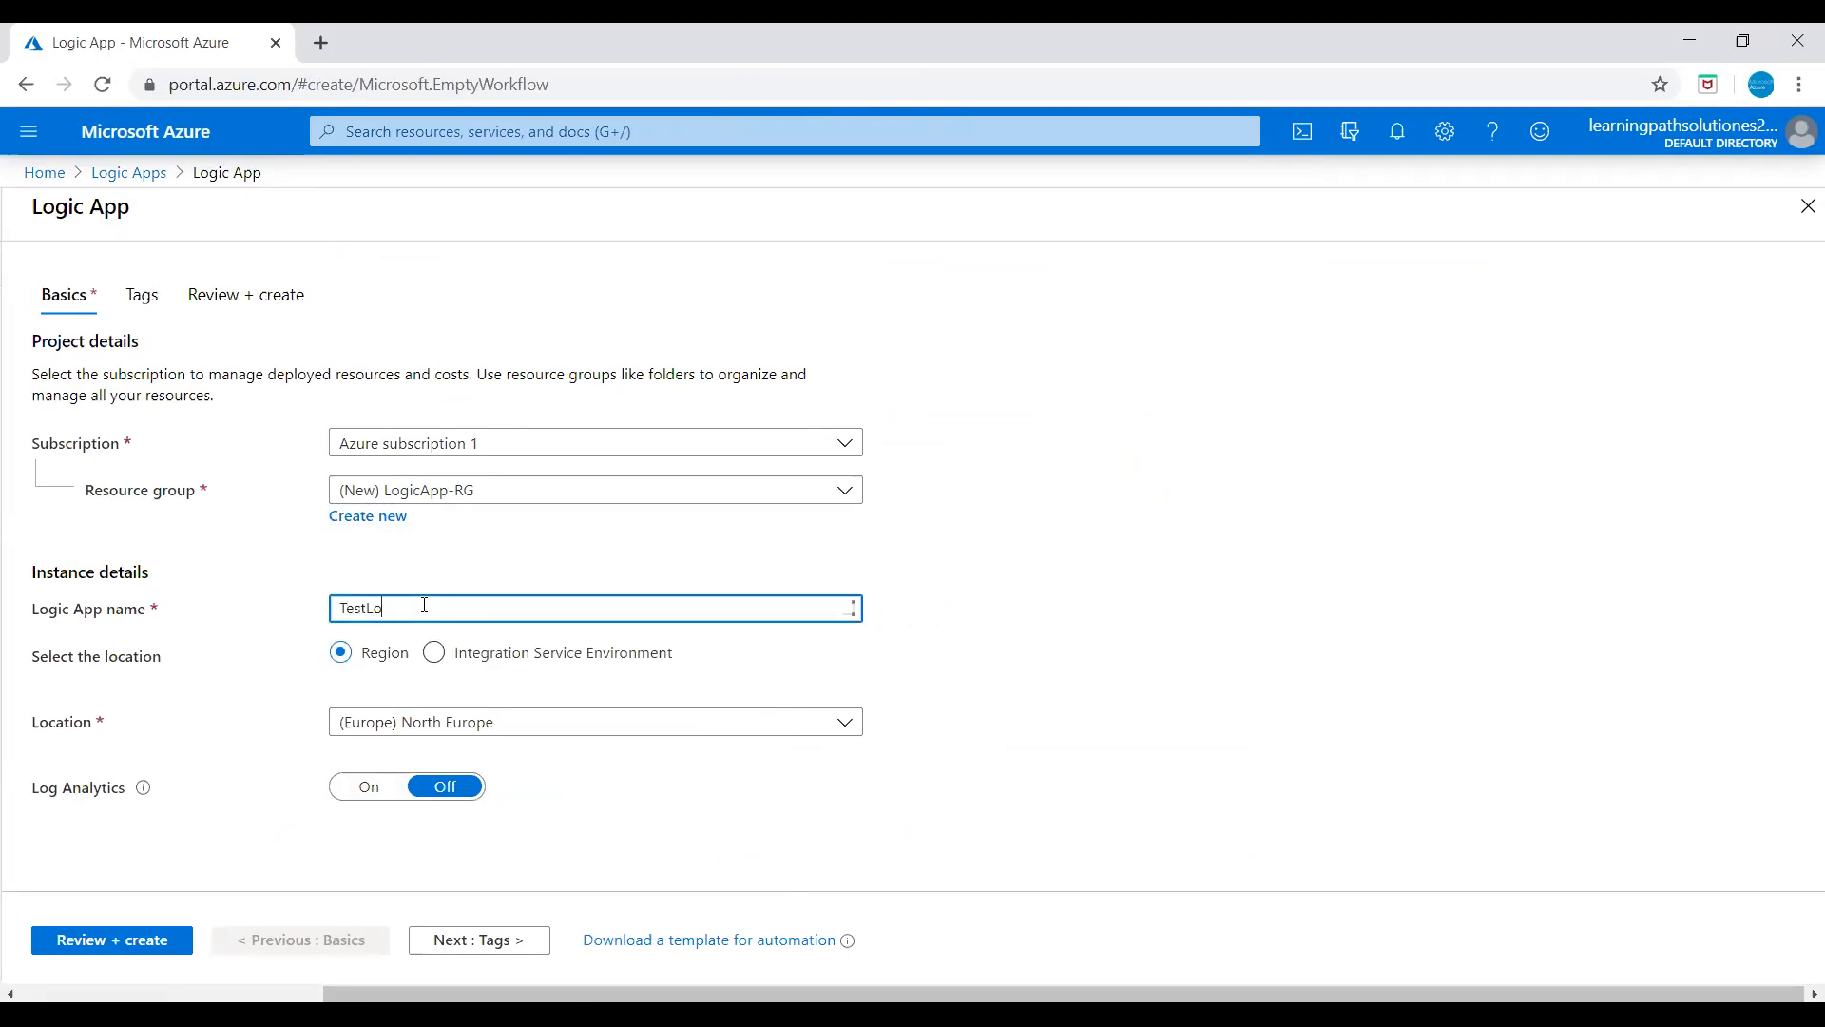
pyautogui.press('BackSpace')
pyautogui.write('ogiApp')
pyautogui.click(404, 611)
pyautogui.write('c')
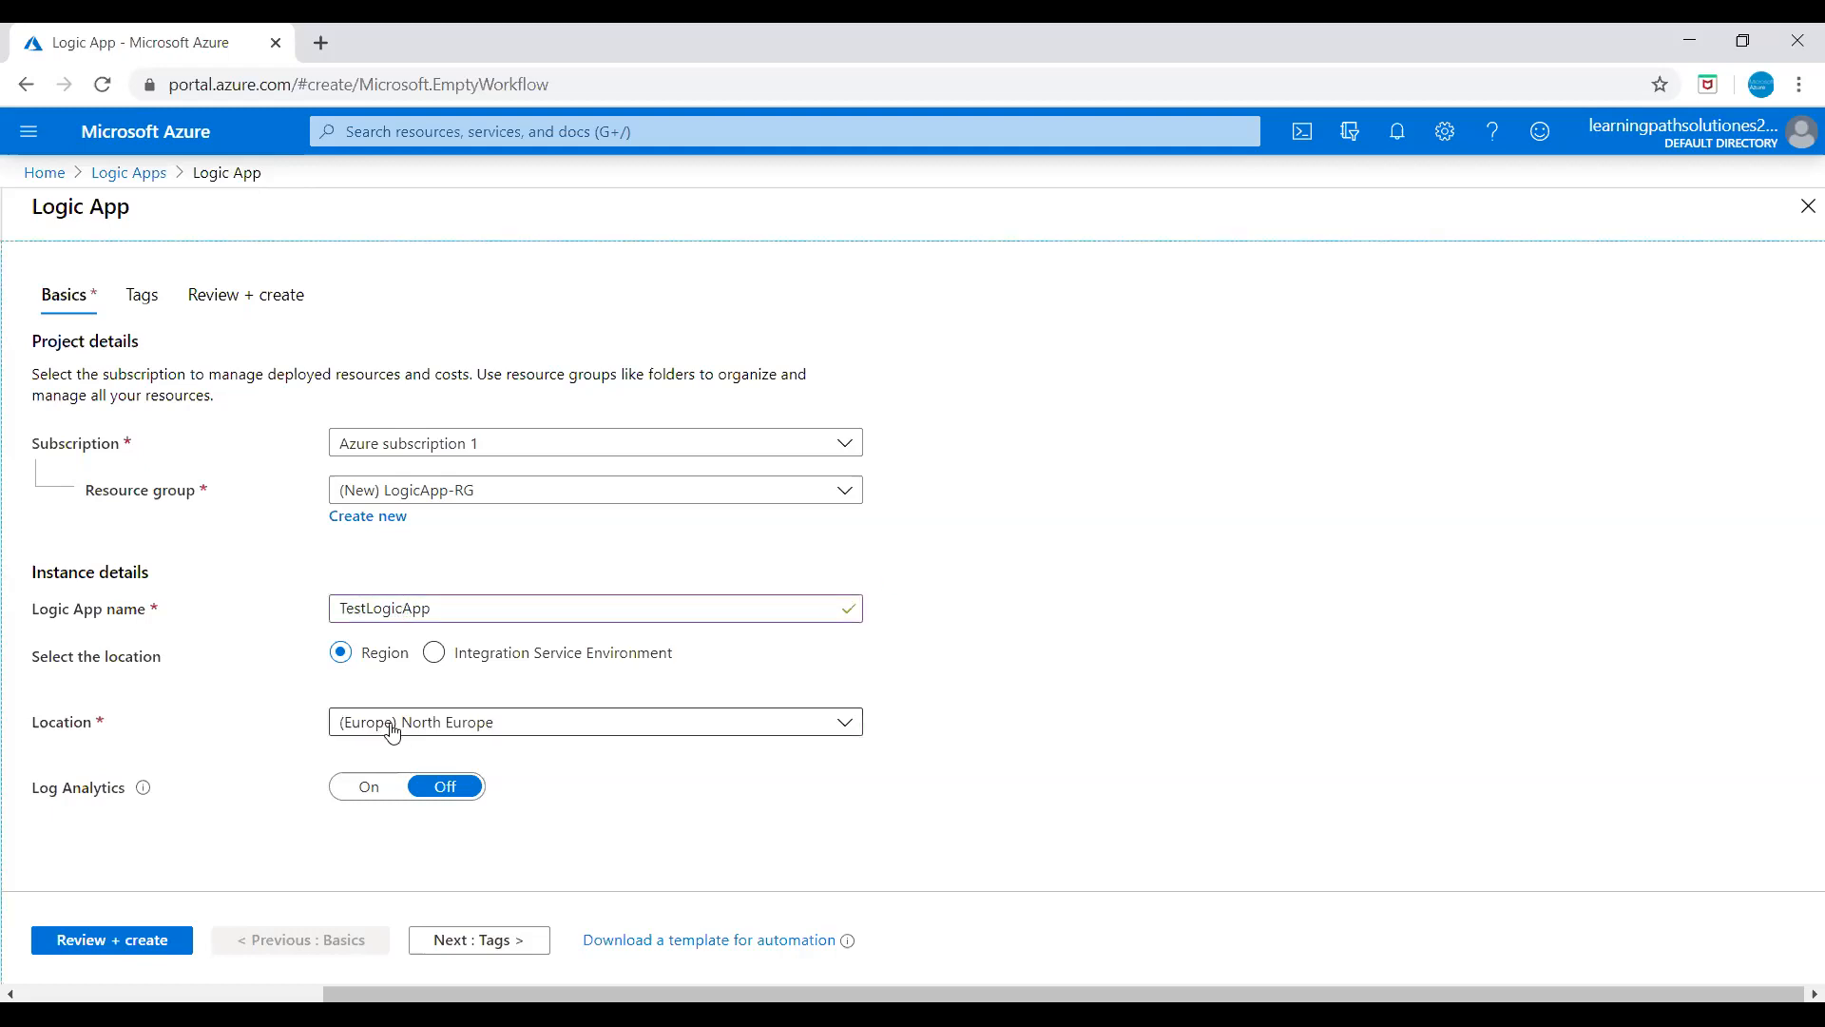
pyautogui.click(428, 723)
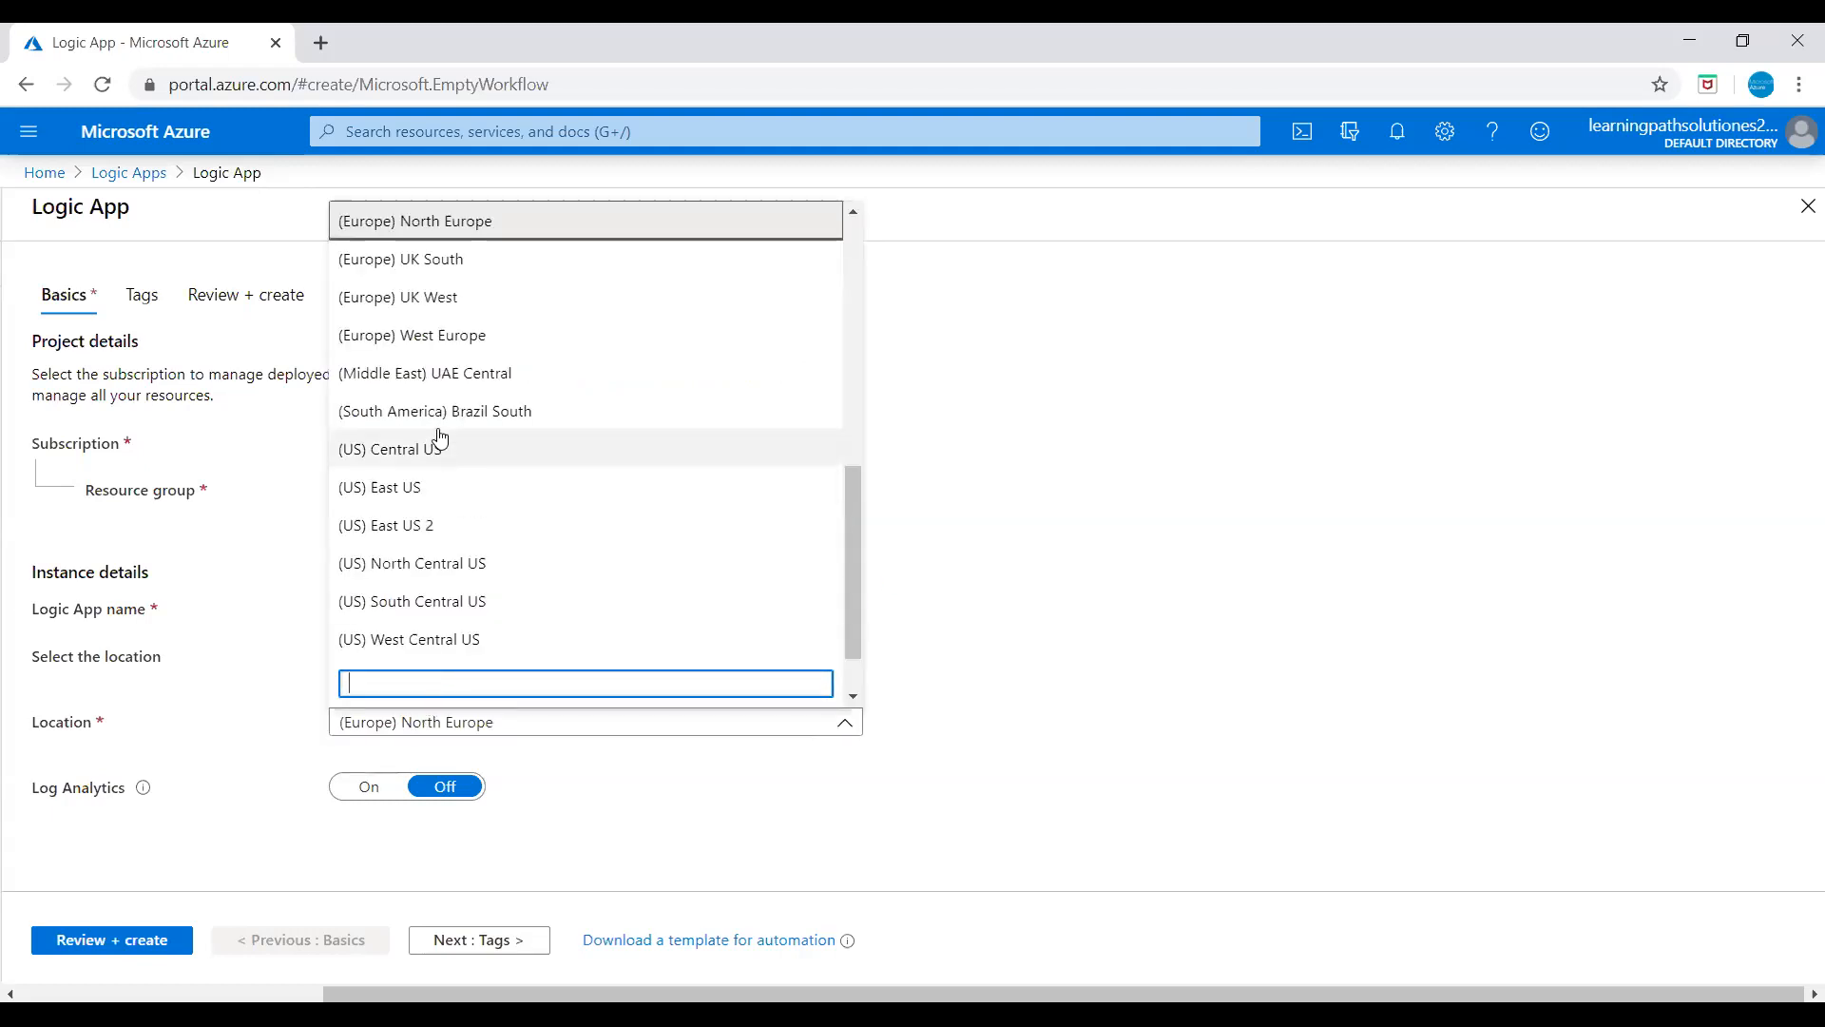
pyautogui.click(411, 450)
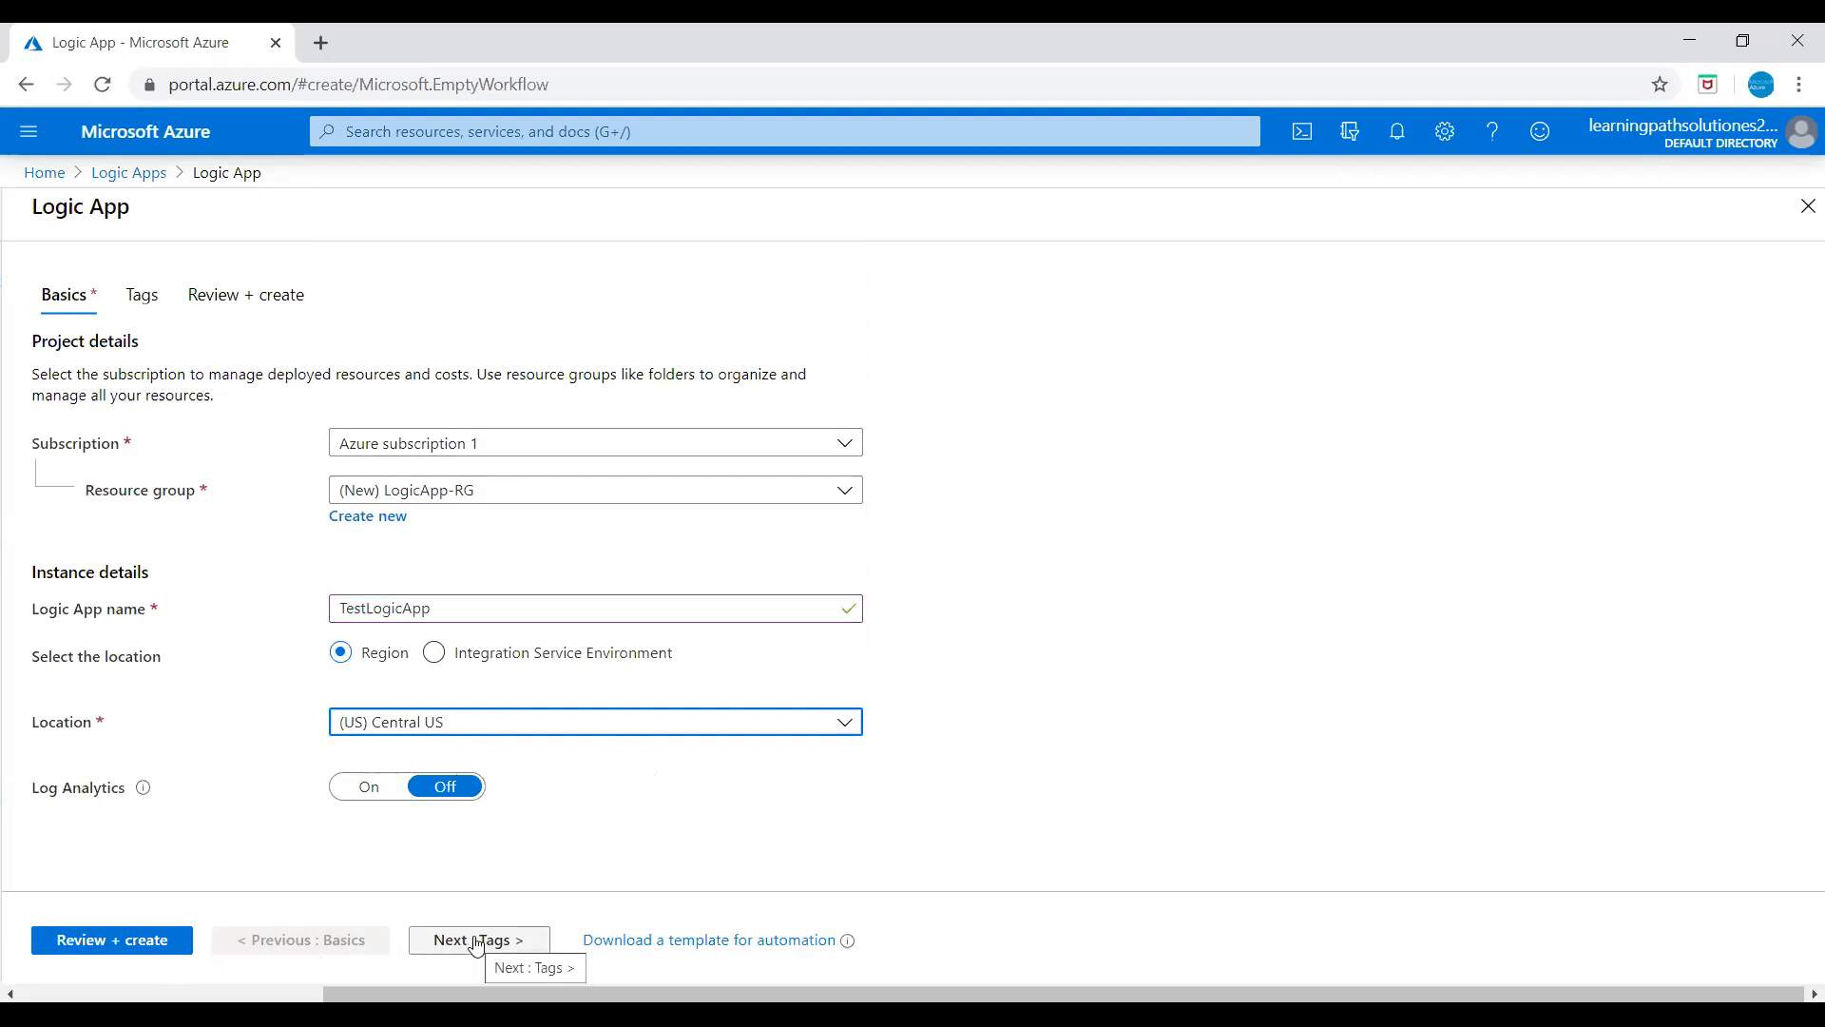
# Step: Review and create the logic app, and go to the deployed resource
pyautogui.click(127, 946)
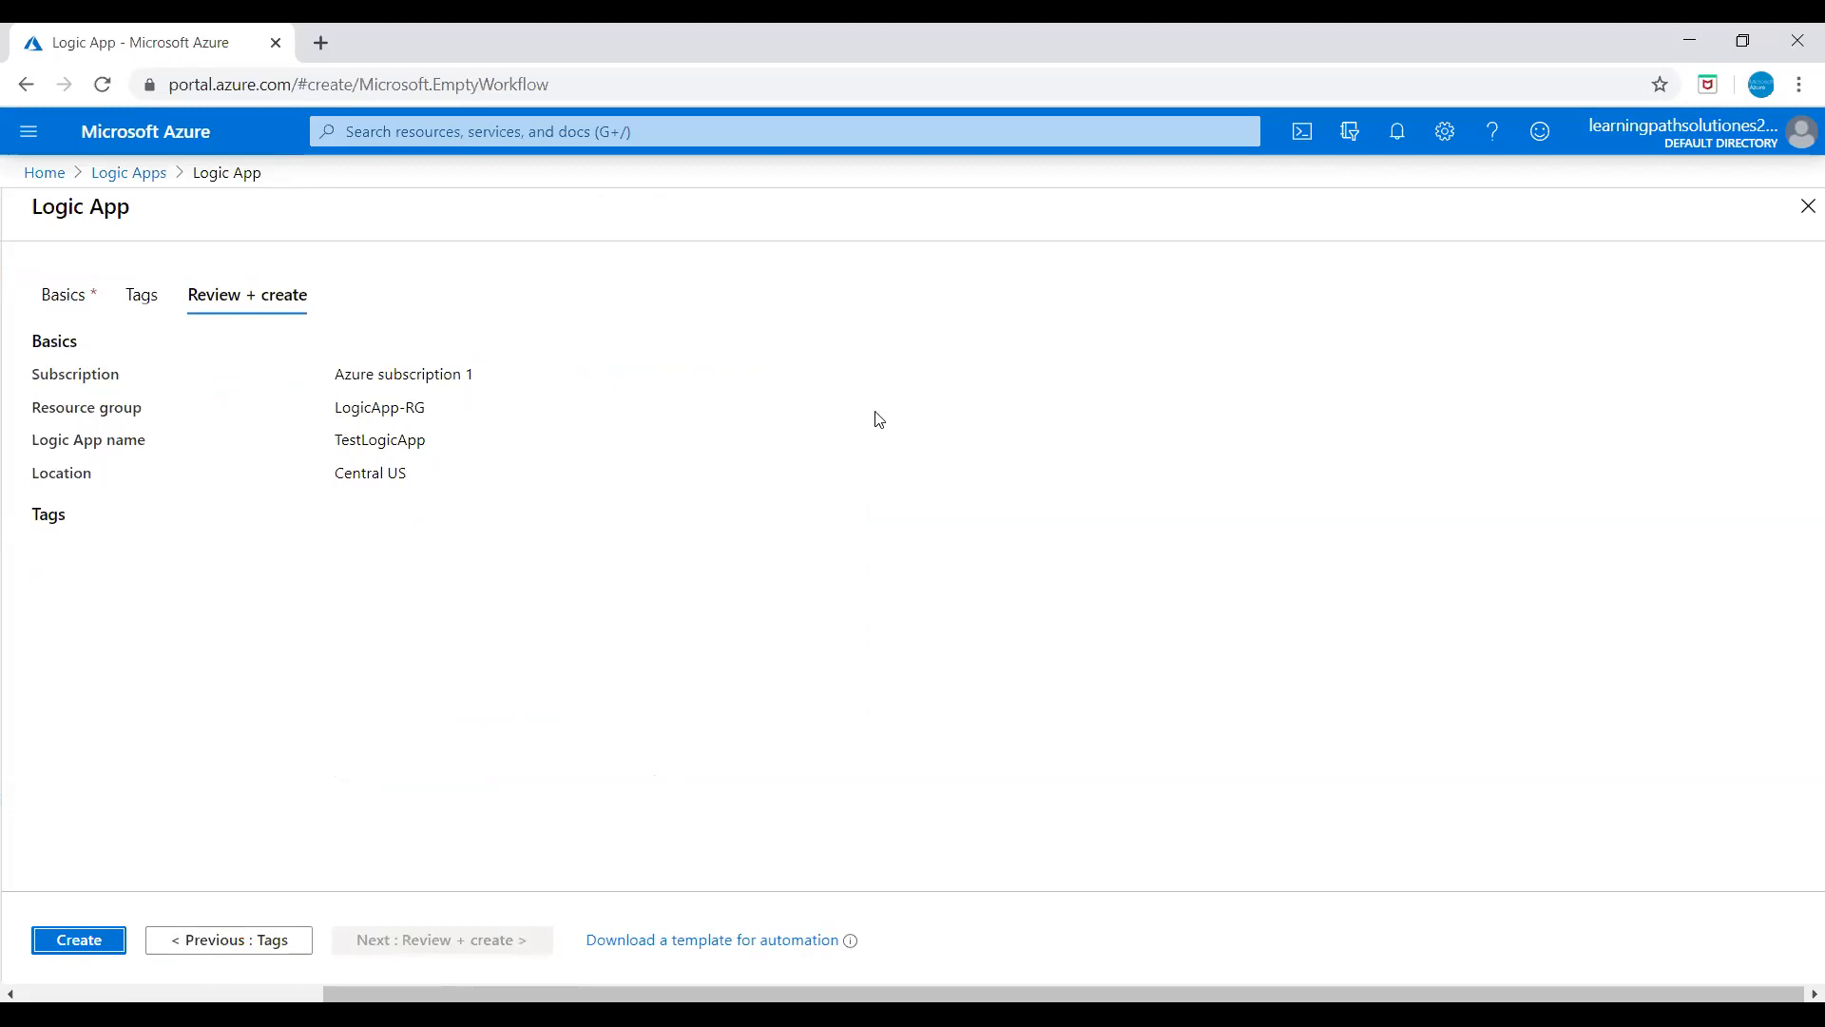
pyautogui.click(72, 939)
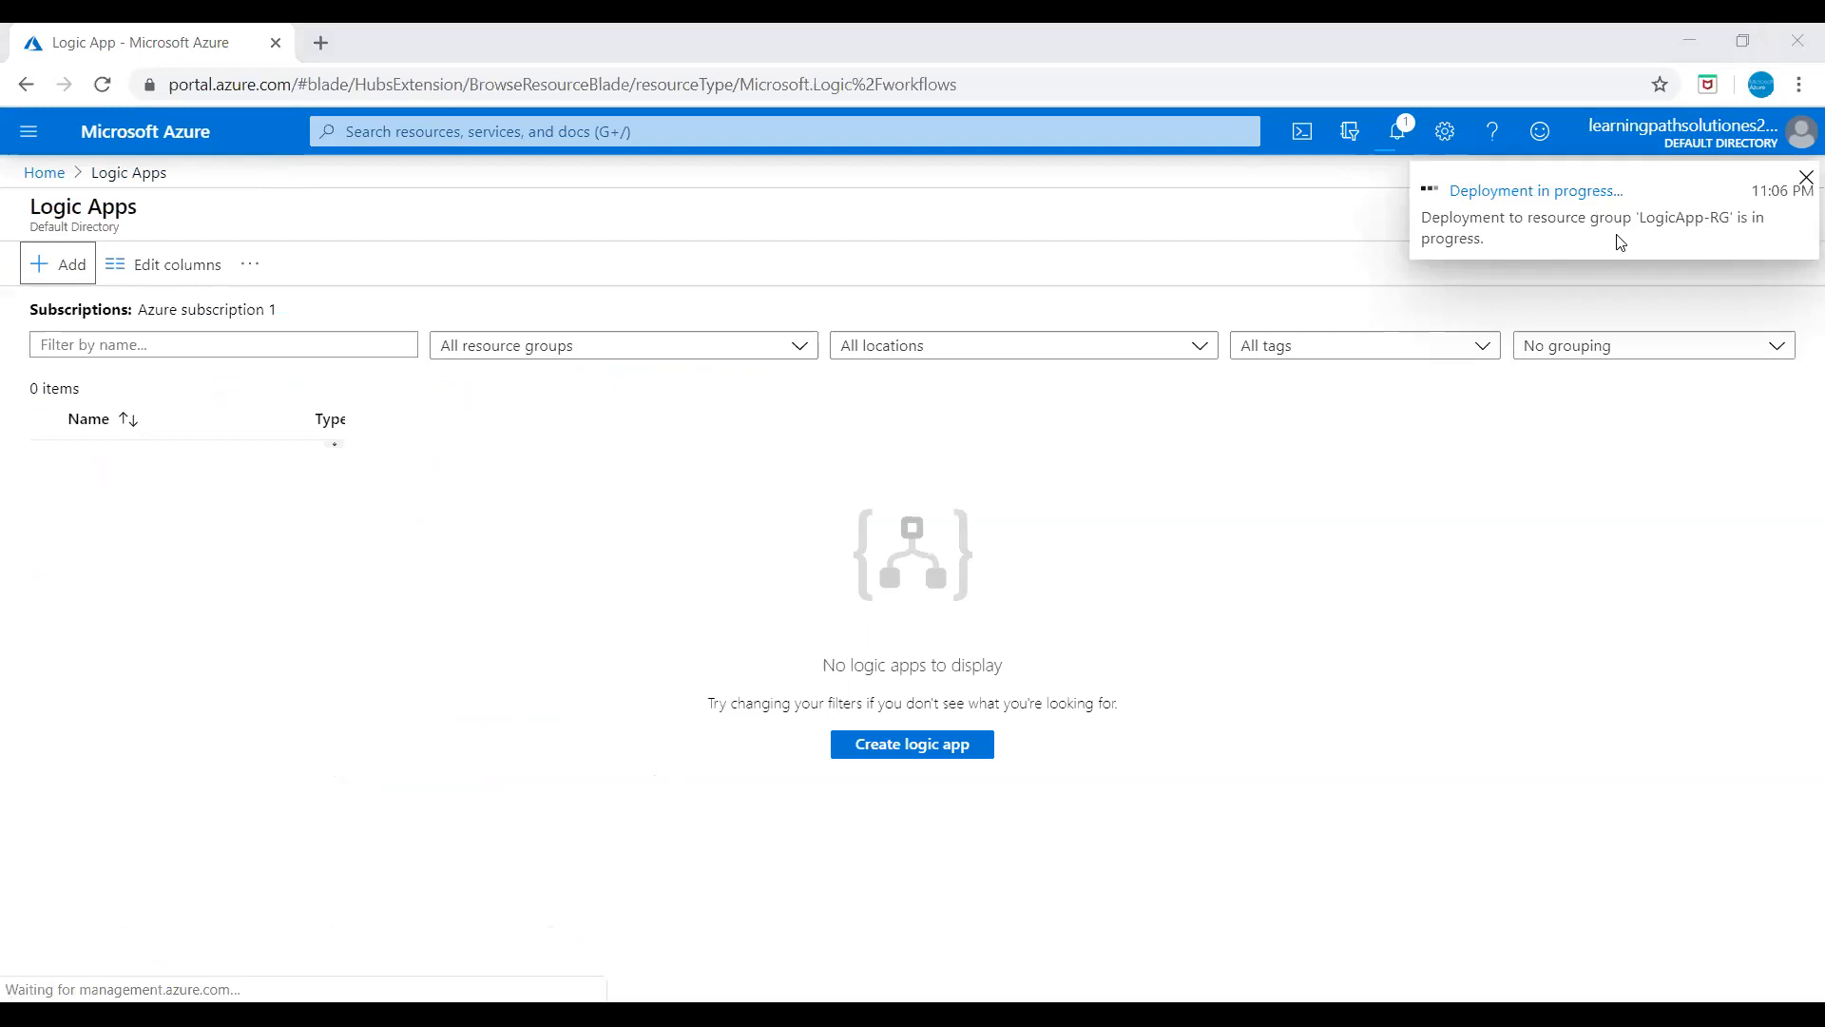
pyautogui.click(1506, 207)
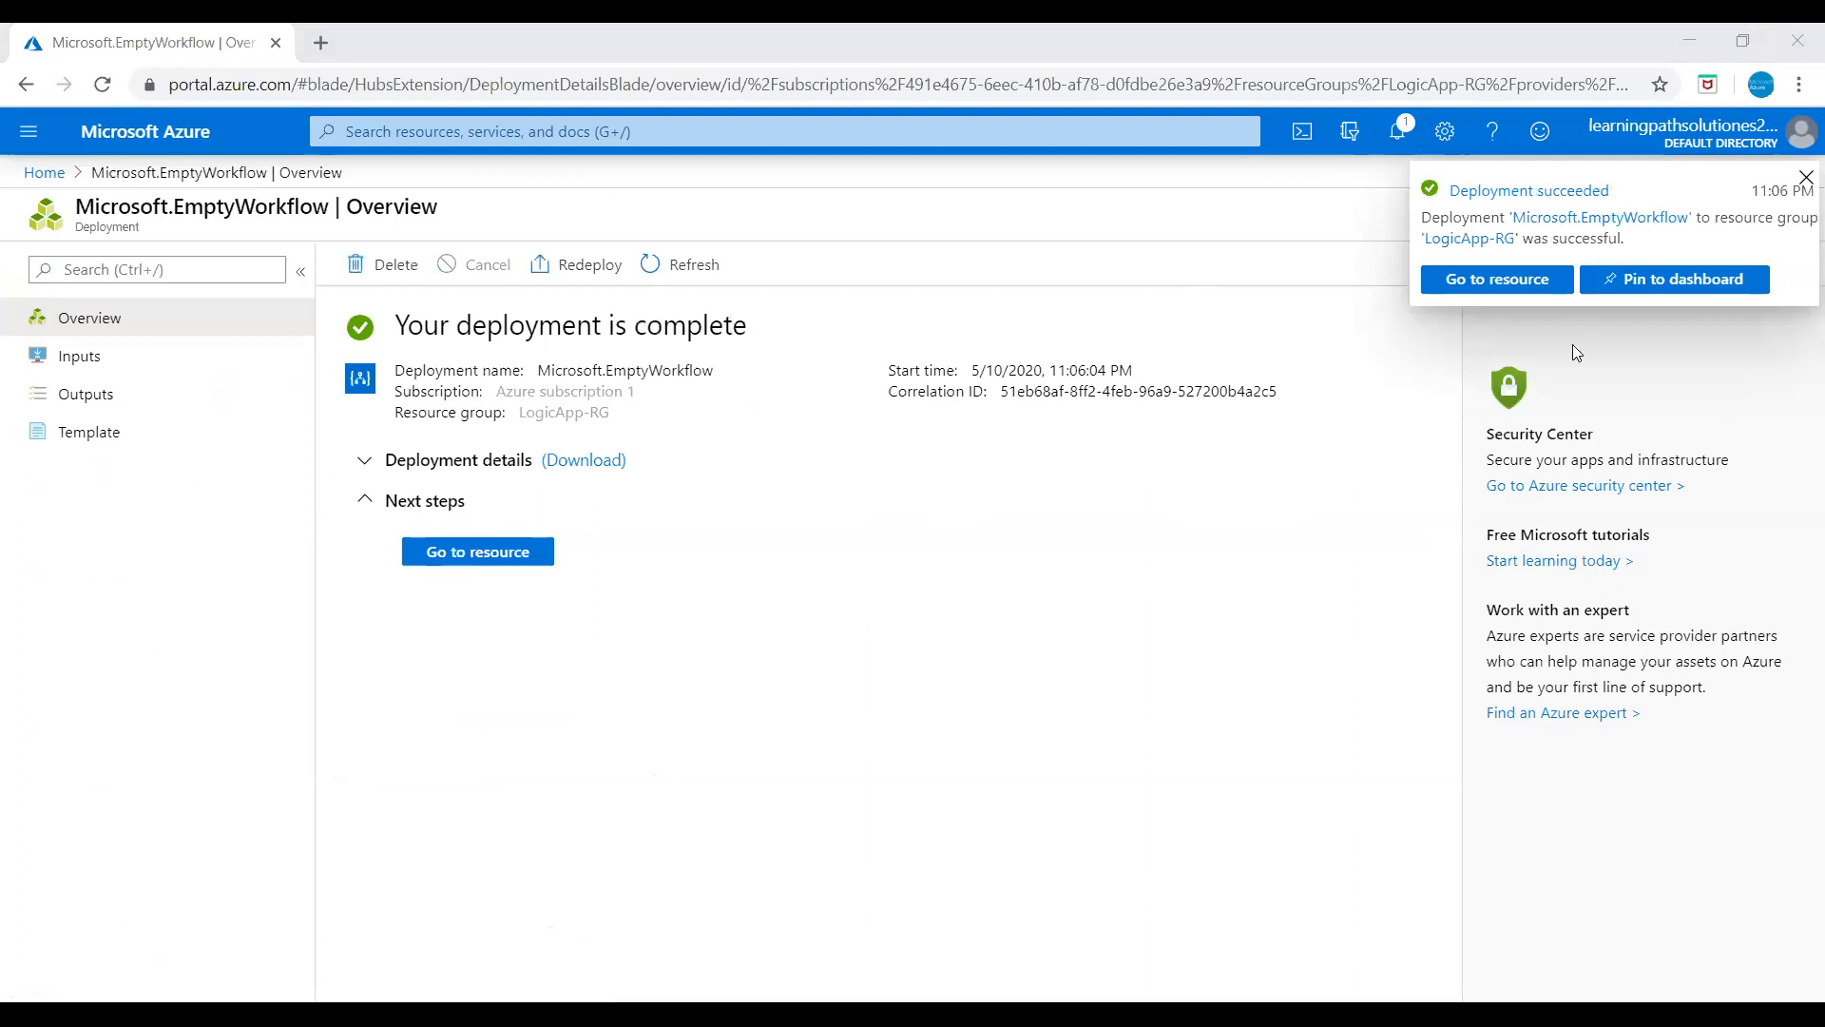
pyautogui.click(1477, 295)
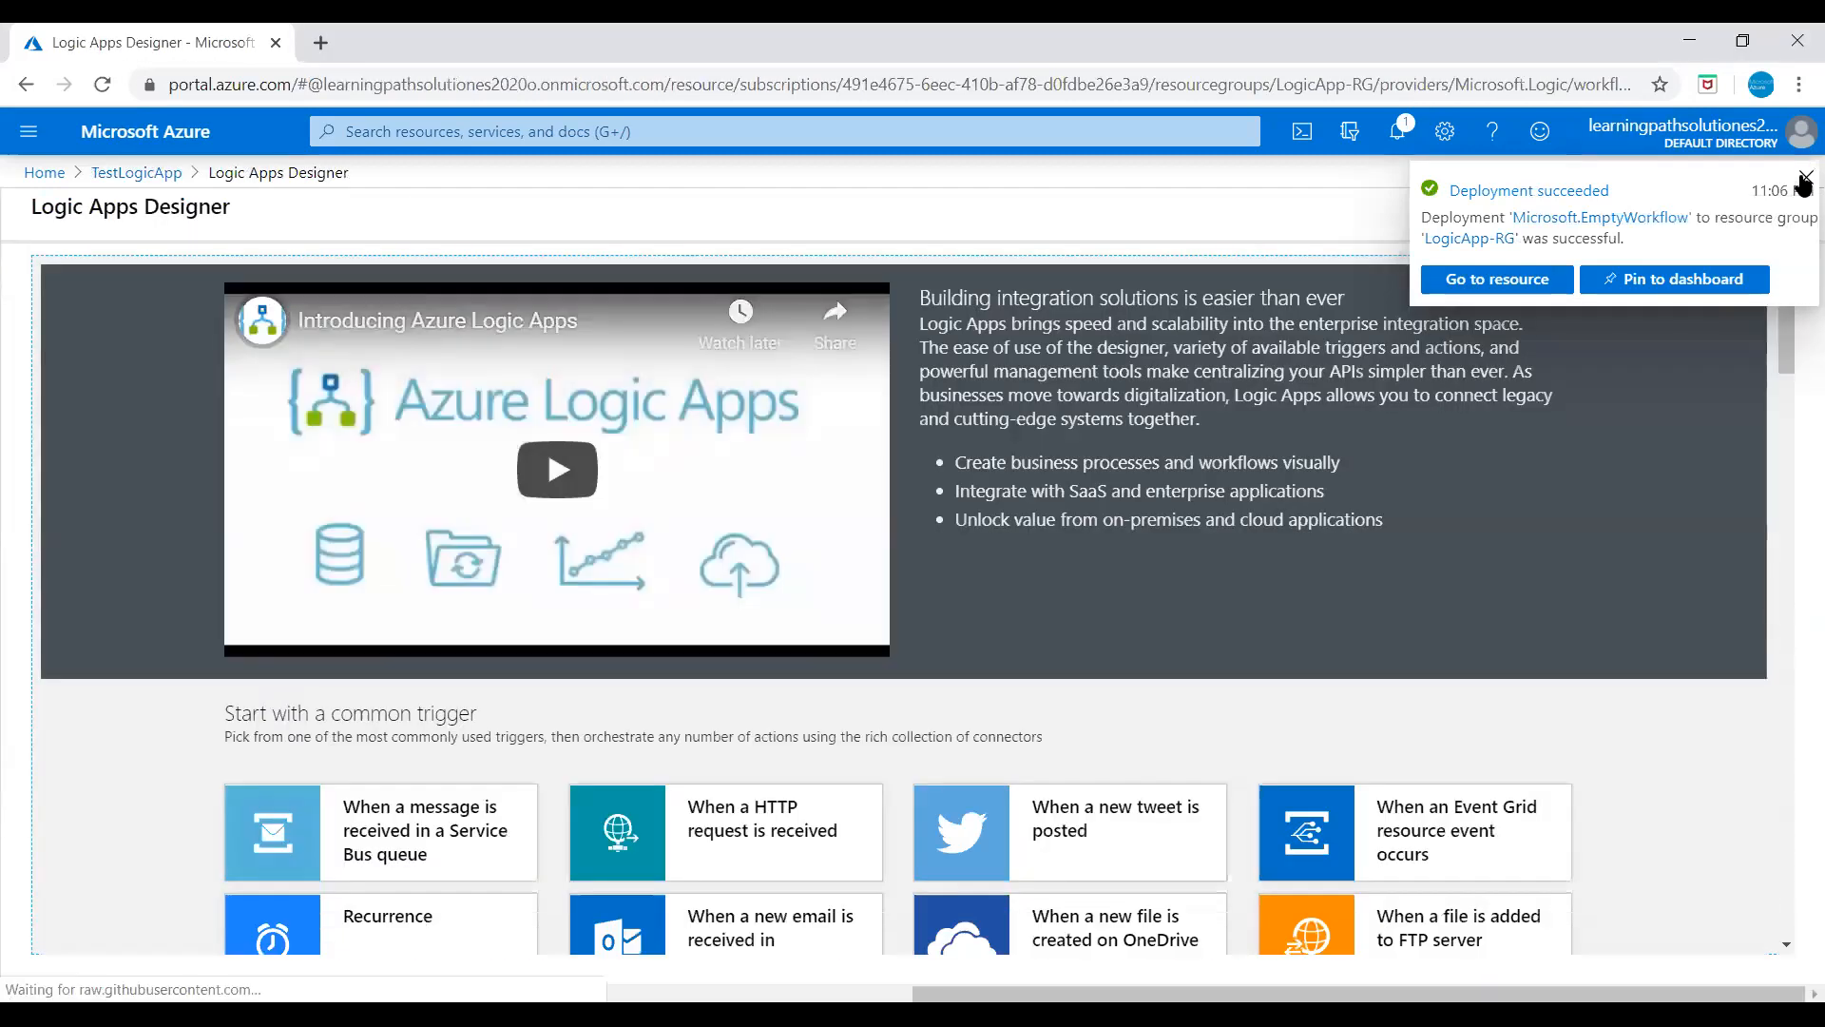
pyautogui.click(1807, 179)
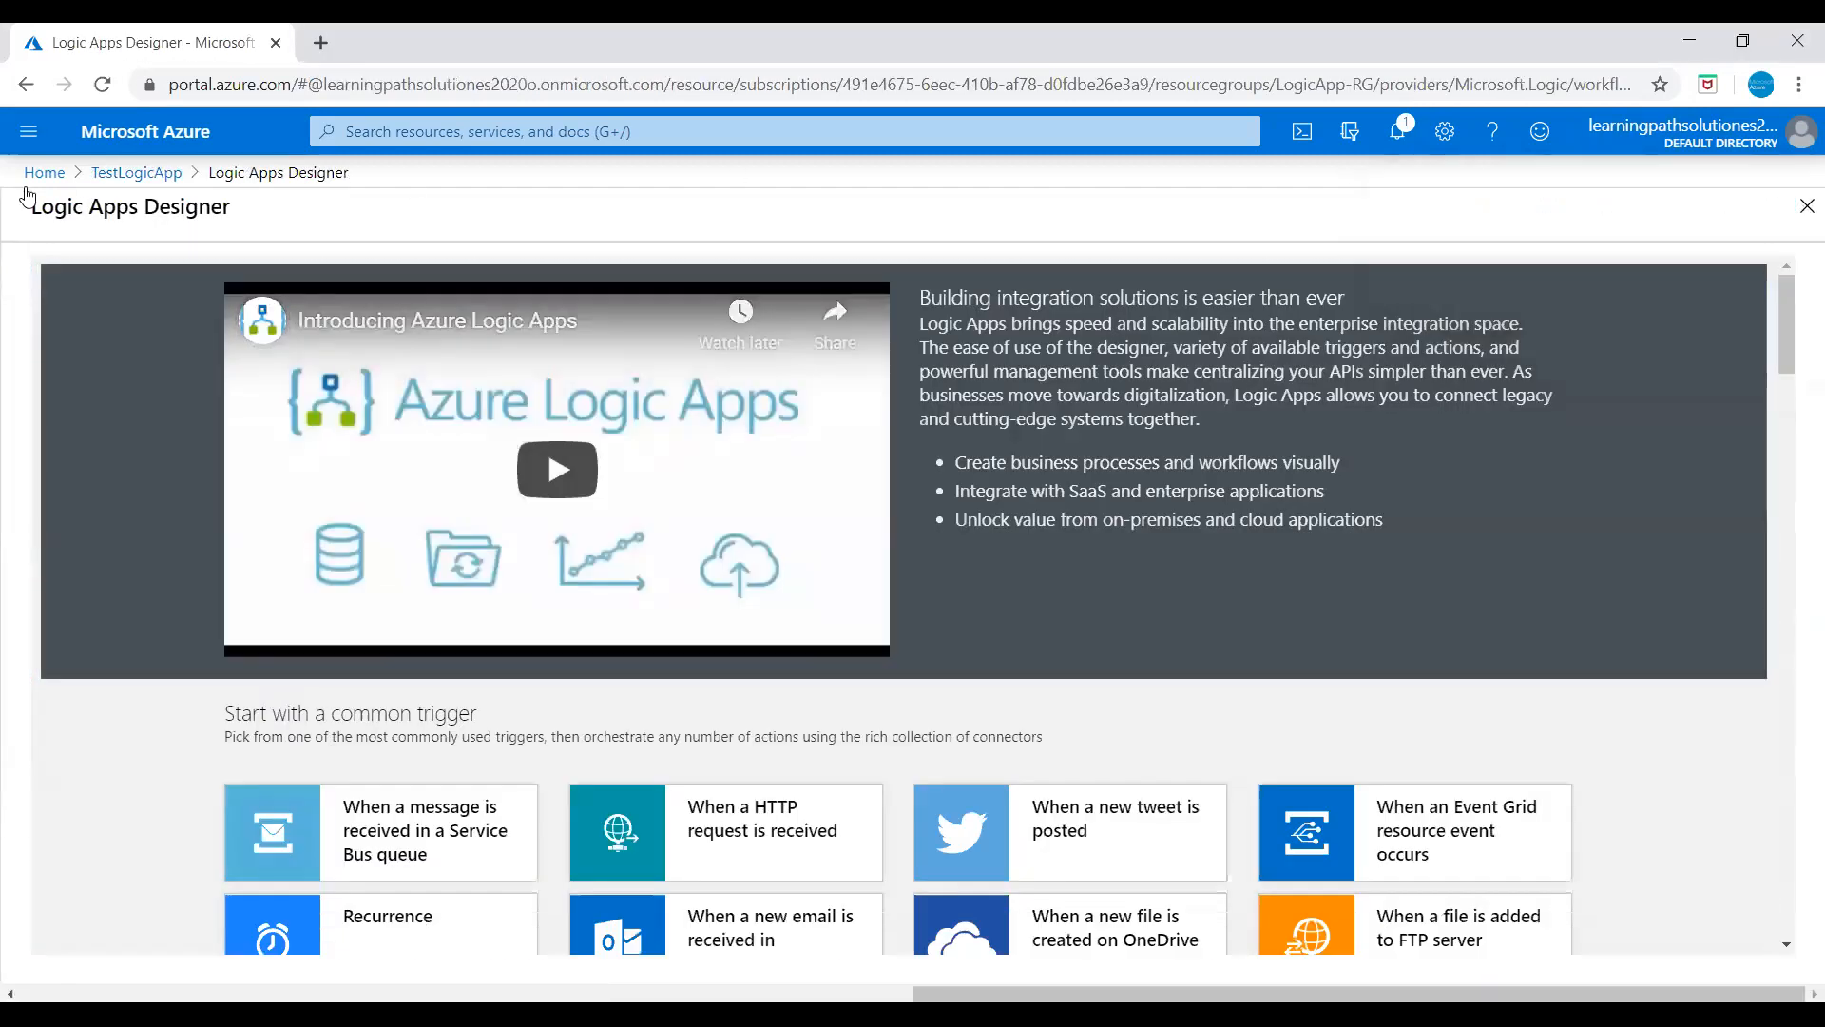
# Step: Go to the portal's resource groups, refresh the list and open the LogicApp-RG group
pyautogui.click(43, 172)
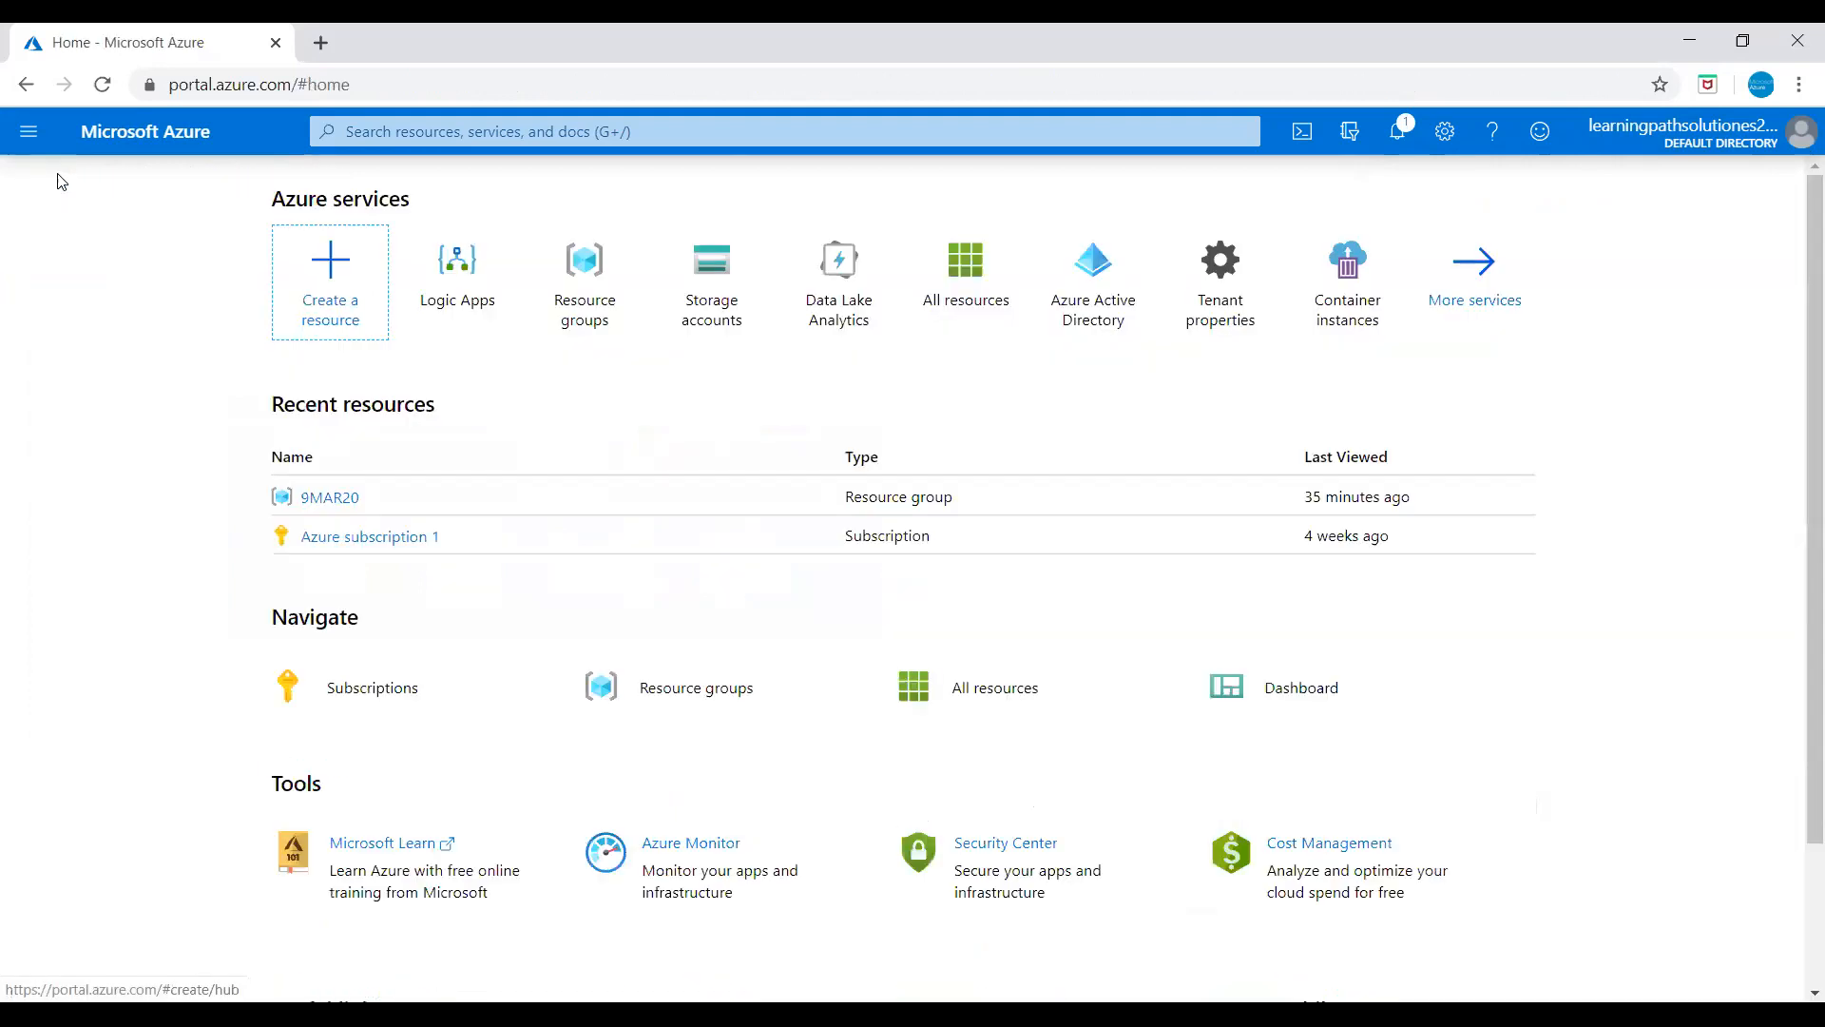
pyautogui.click(585, 275)
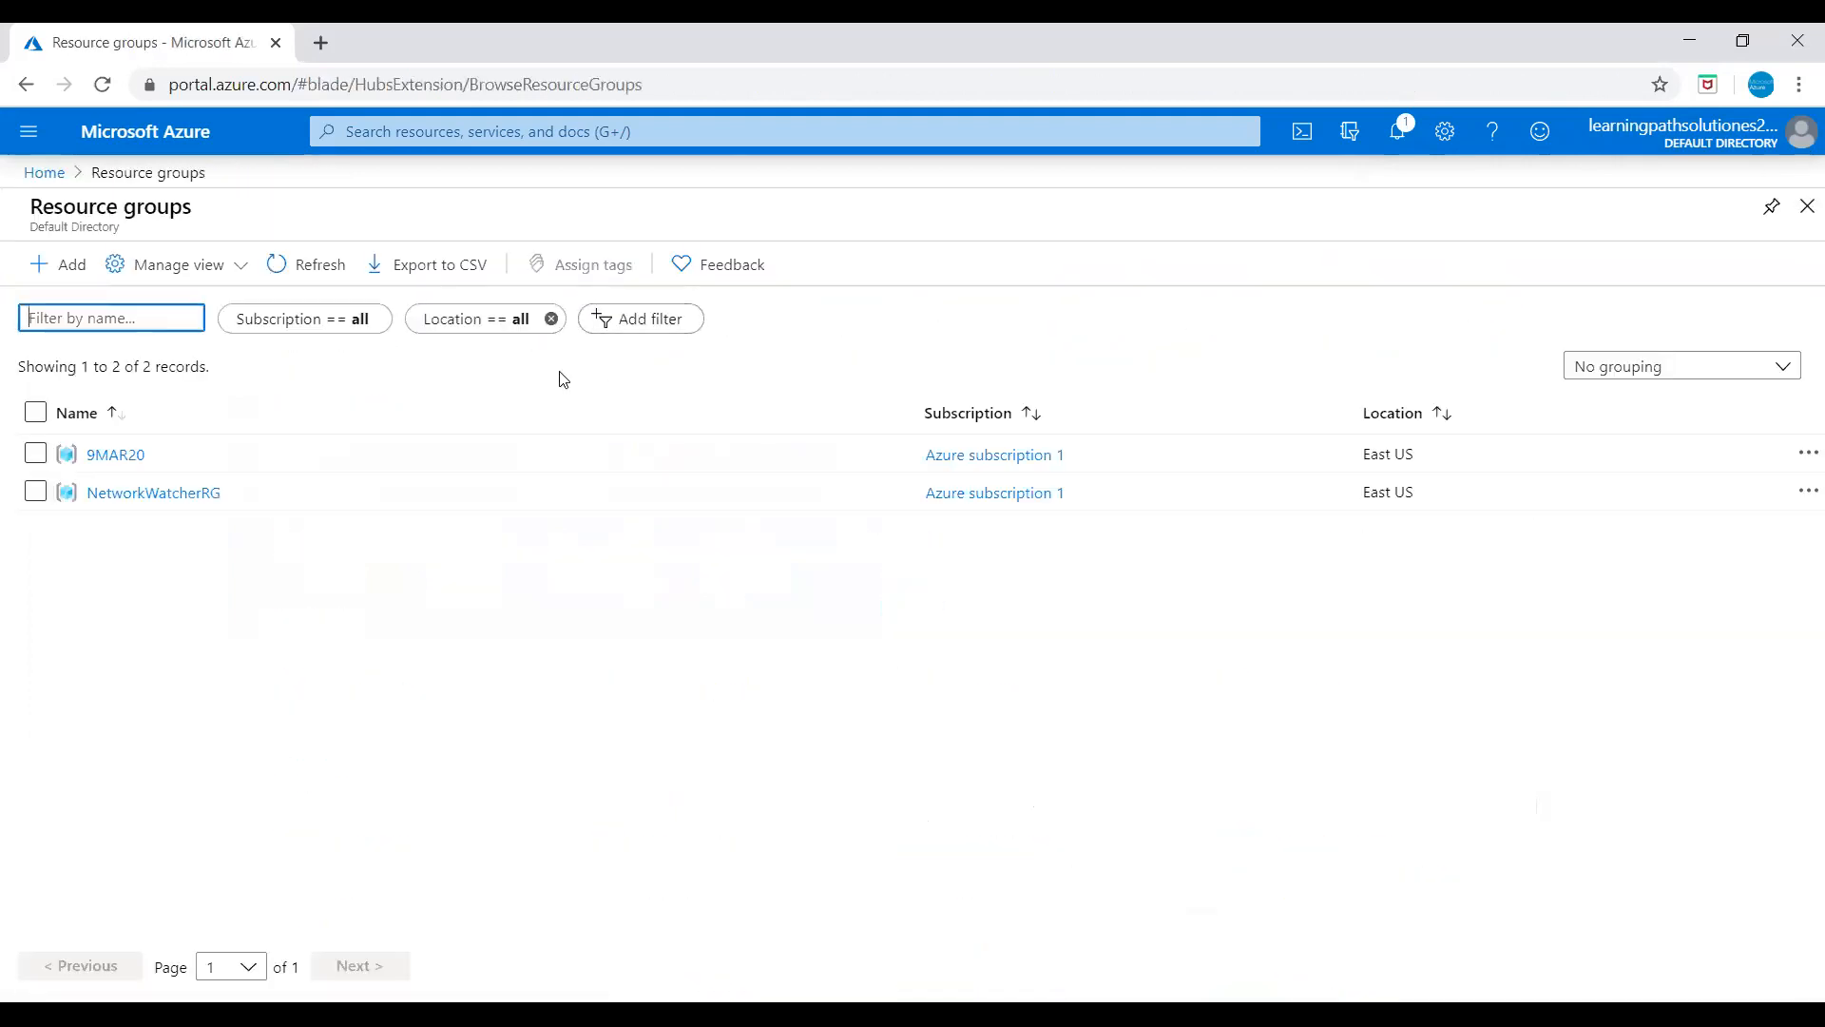
pyautogui.click(300, 278)
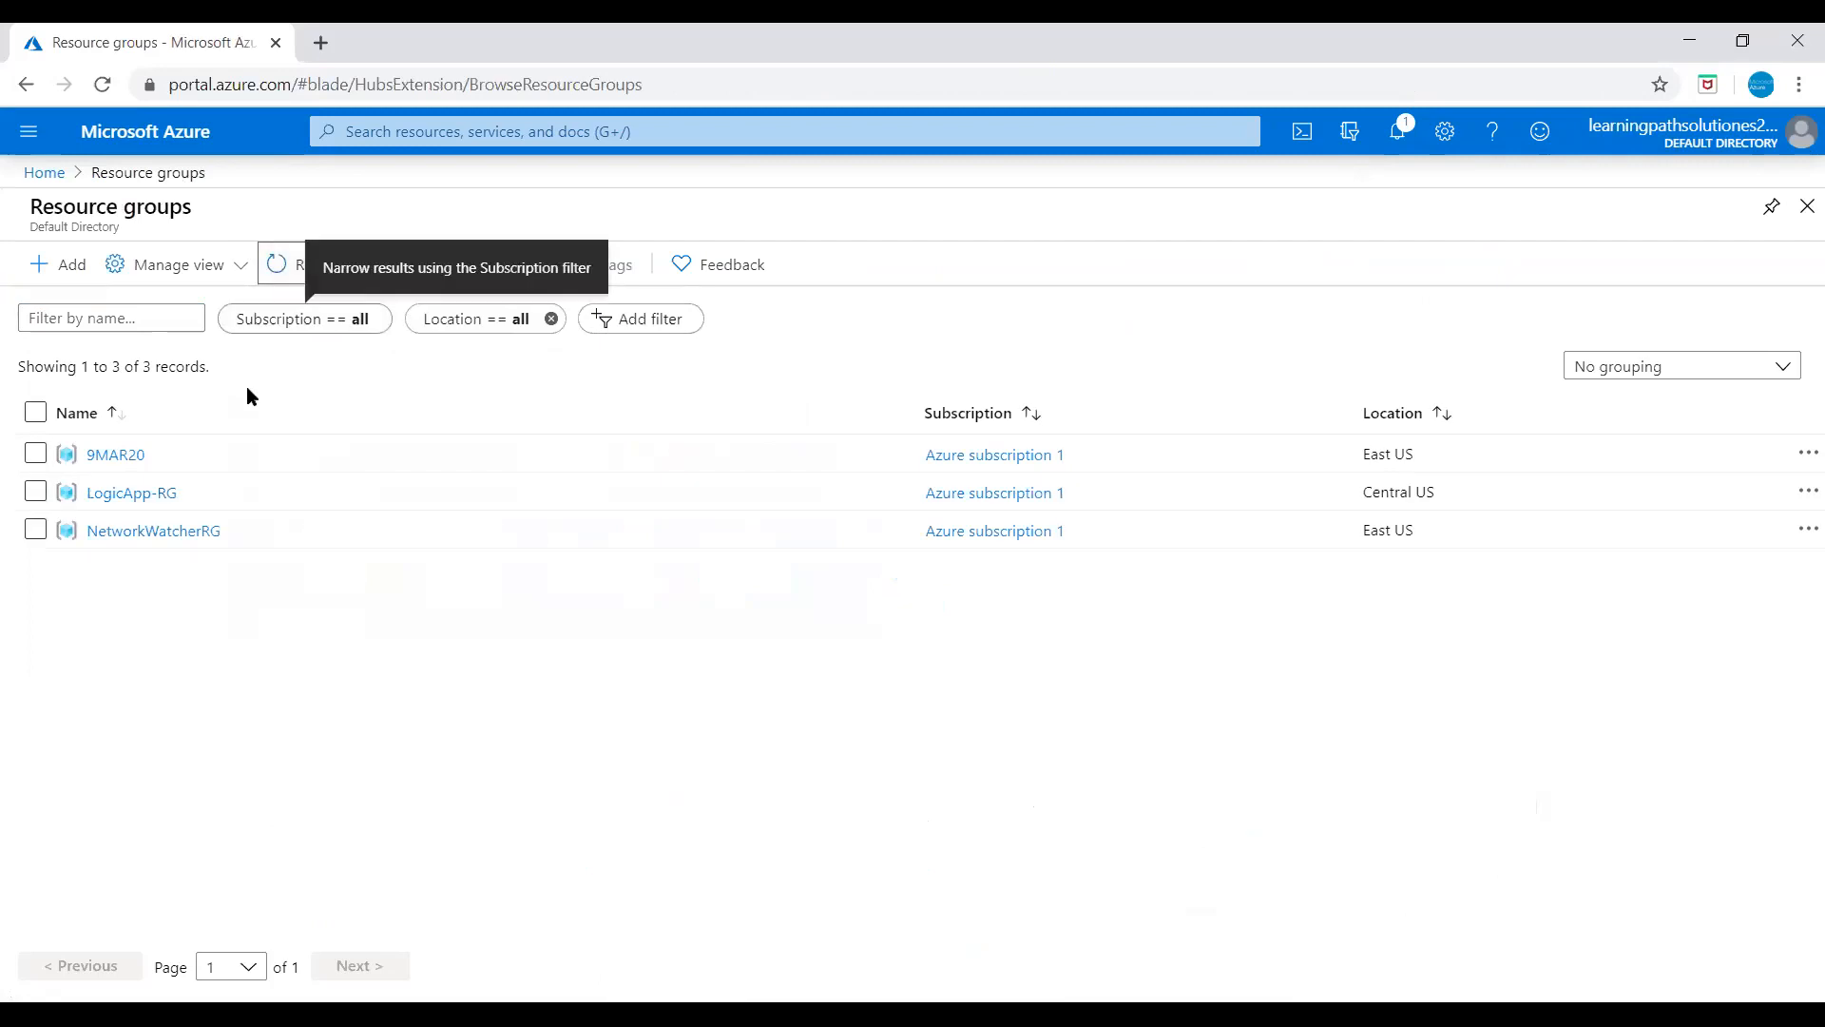
pyautogui.click(152, 495)
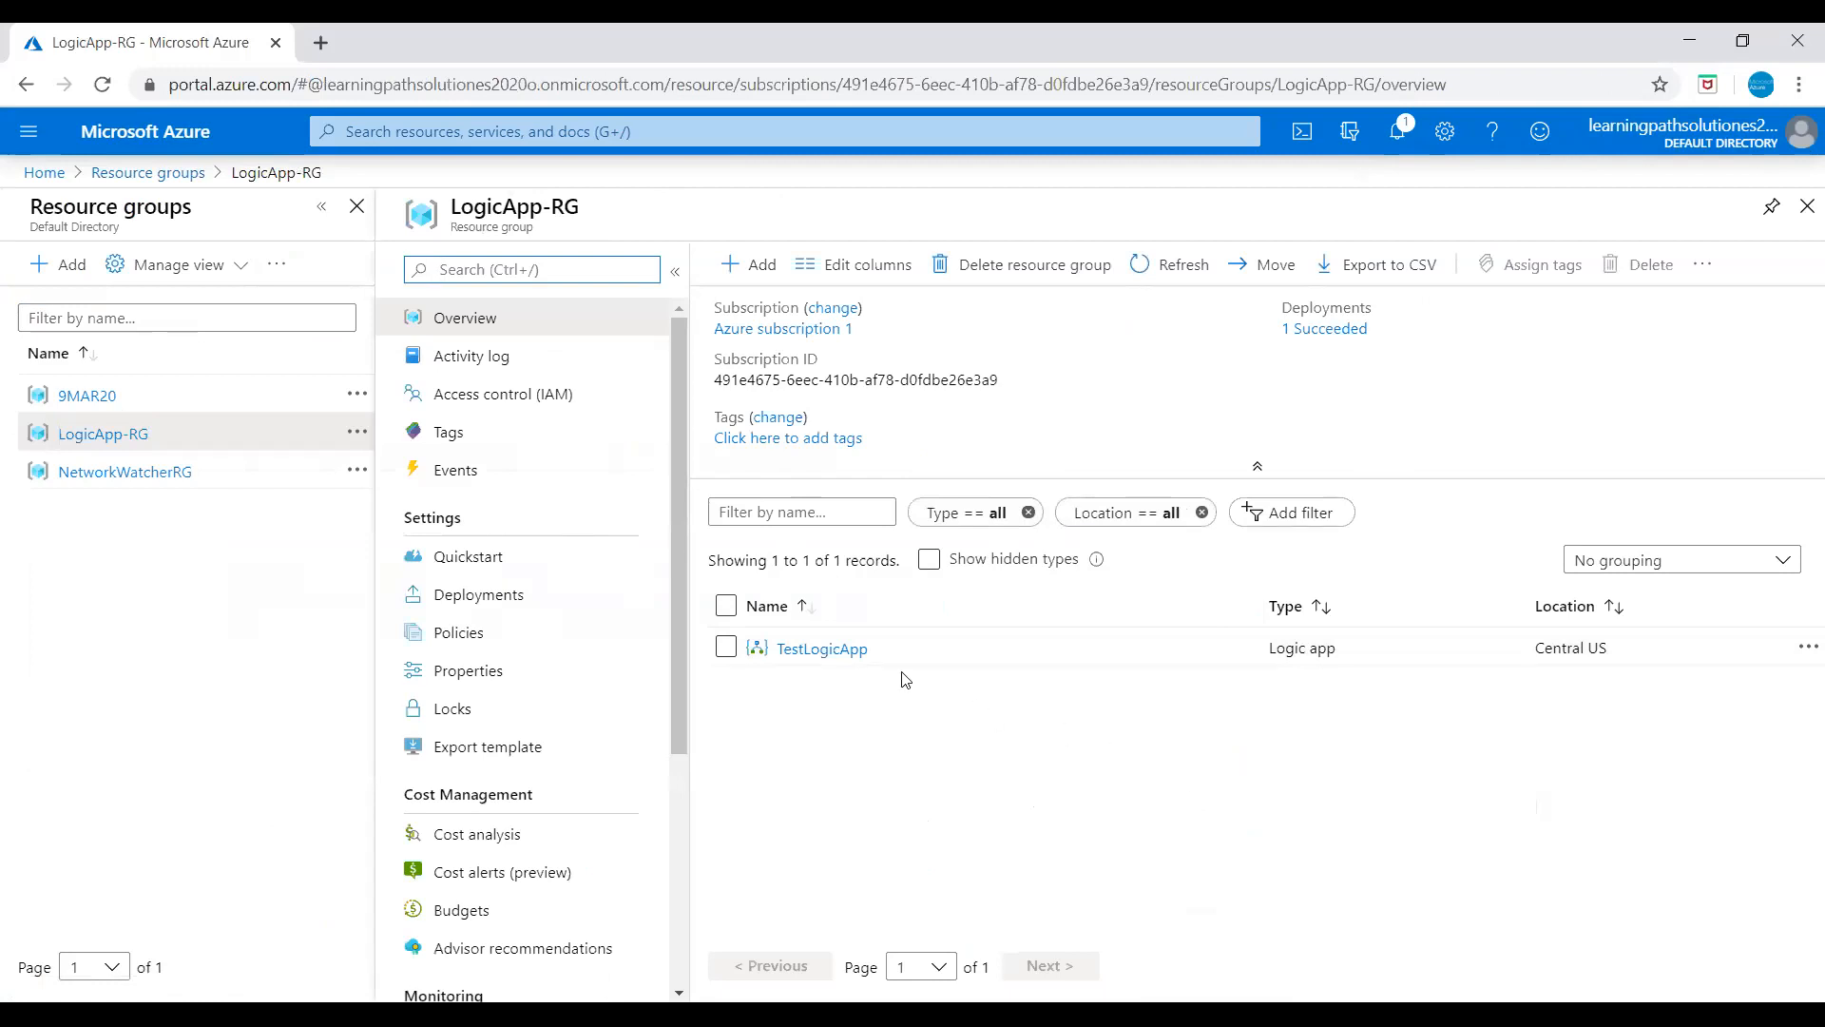
# Step: Open TestLogicApp from the resource group, view its overview and open its Logic app designer
pyautogui.click(821, 650)
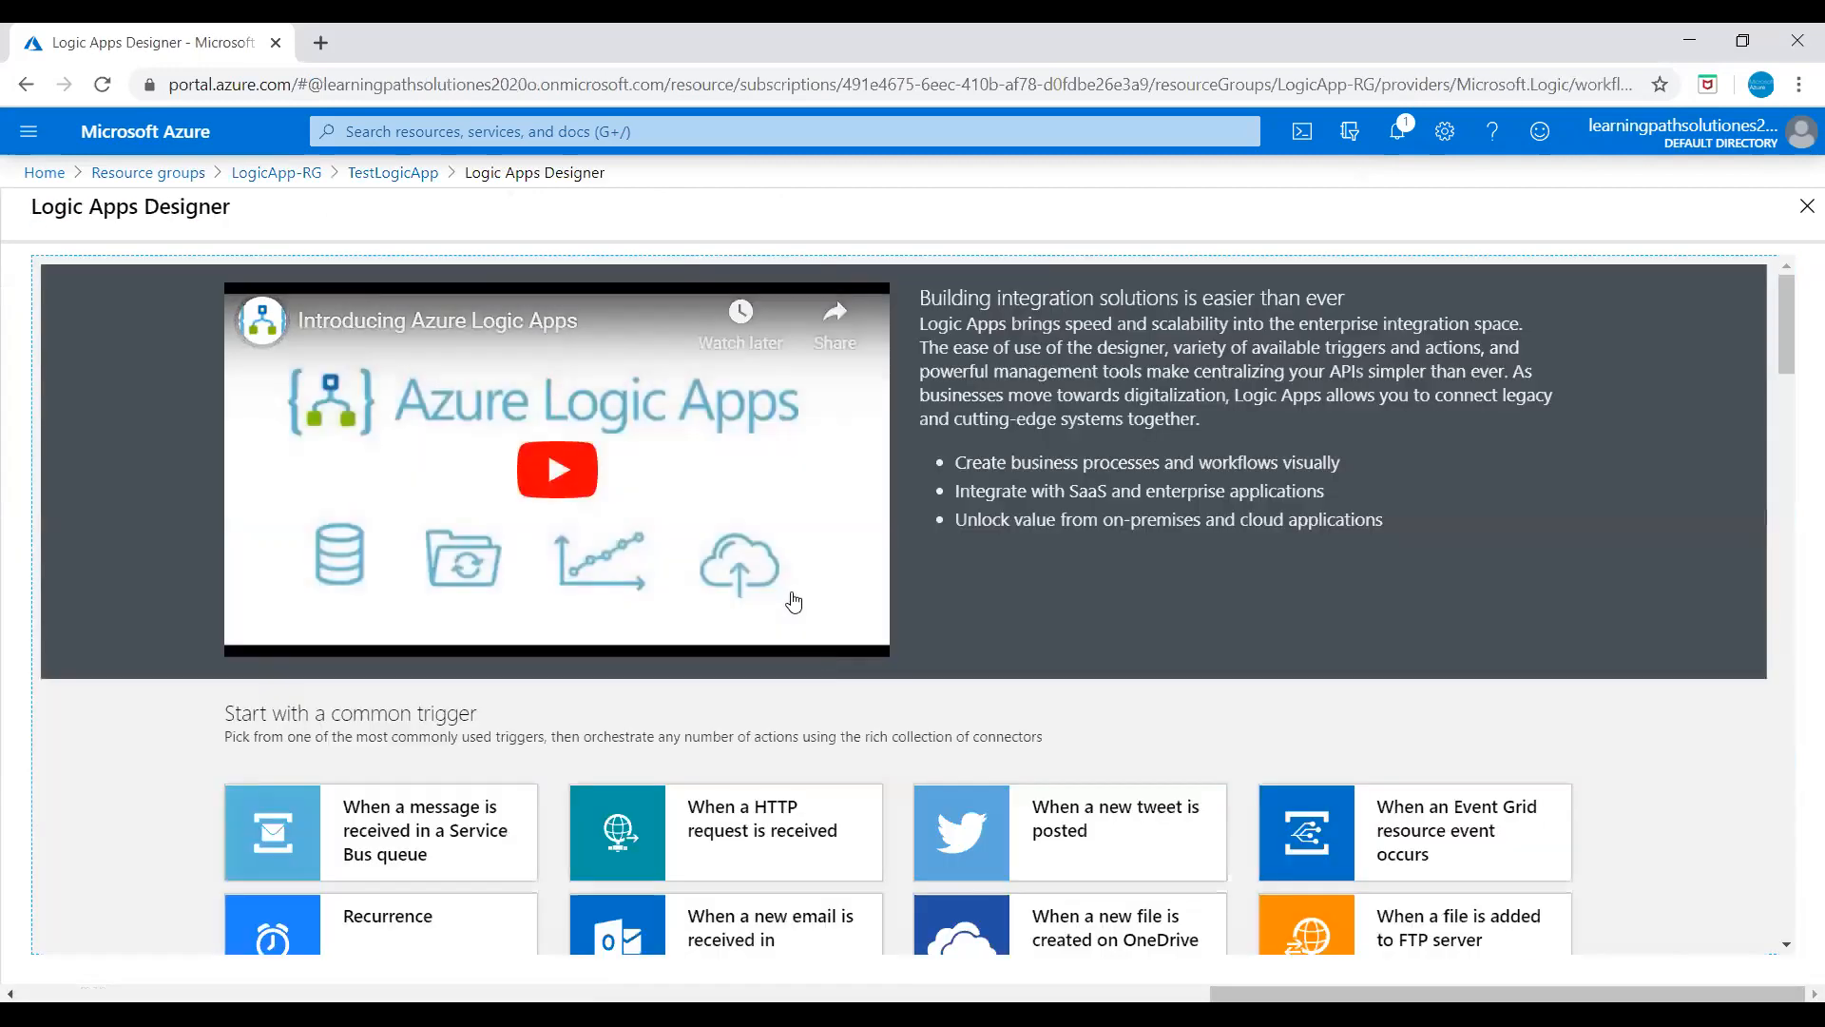
pyautogui.click(407, 172)
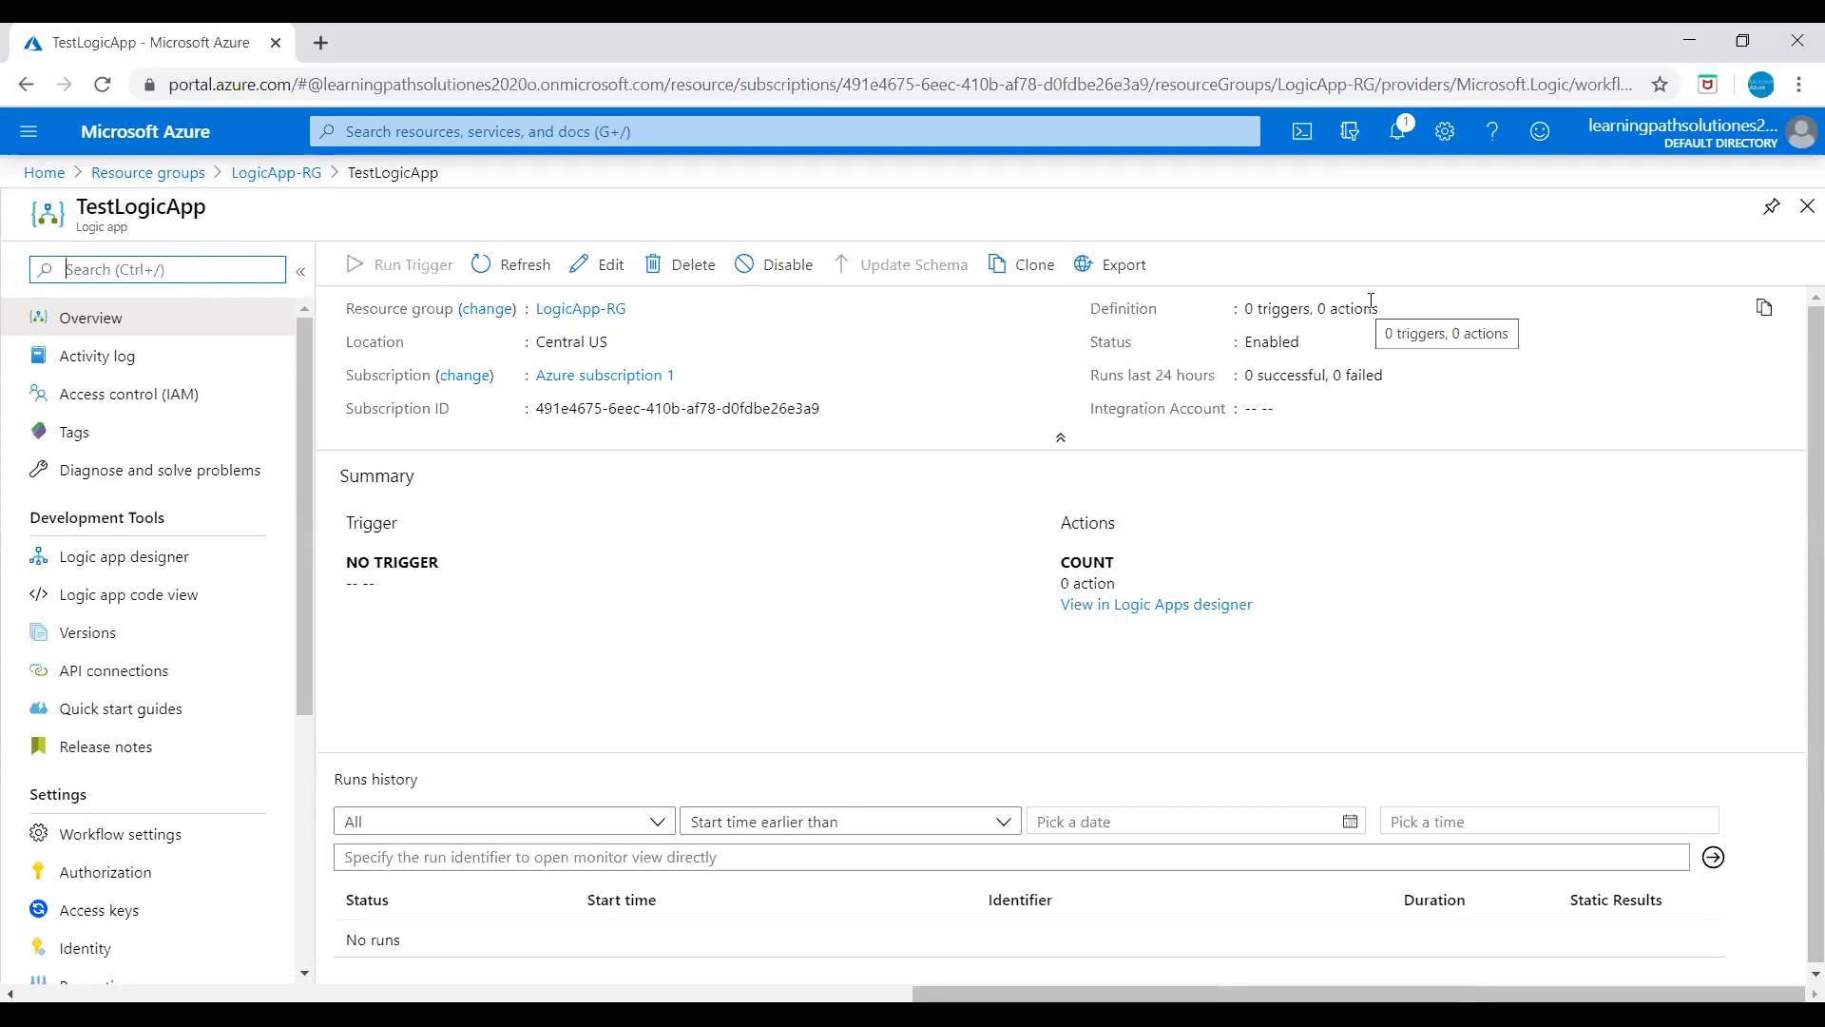
pyautogui.click(151, 561)
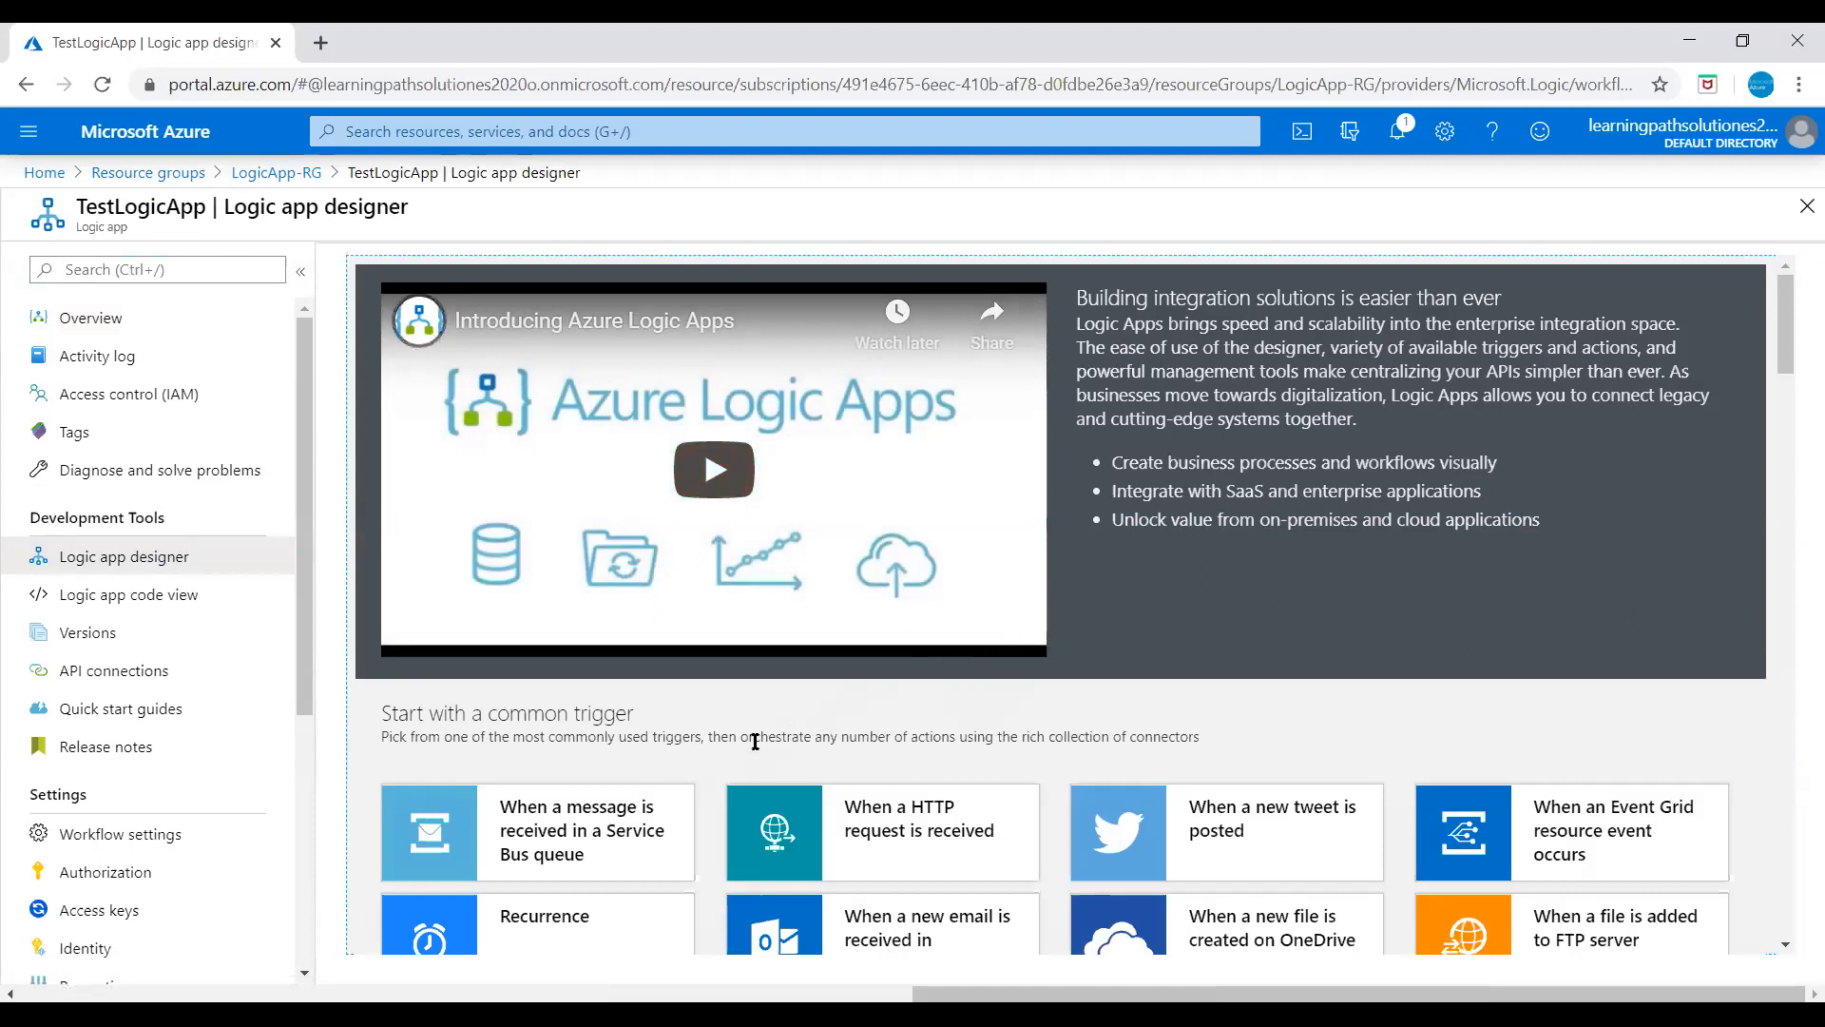
# Step: Browse the designer's common triggers and templates, and open the details of the Delete old Azure blobs template
pyautogui.scroll(-1, 1032, 670)
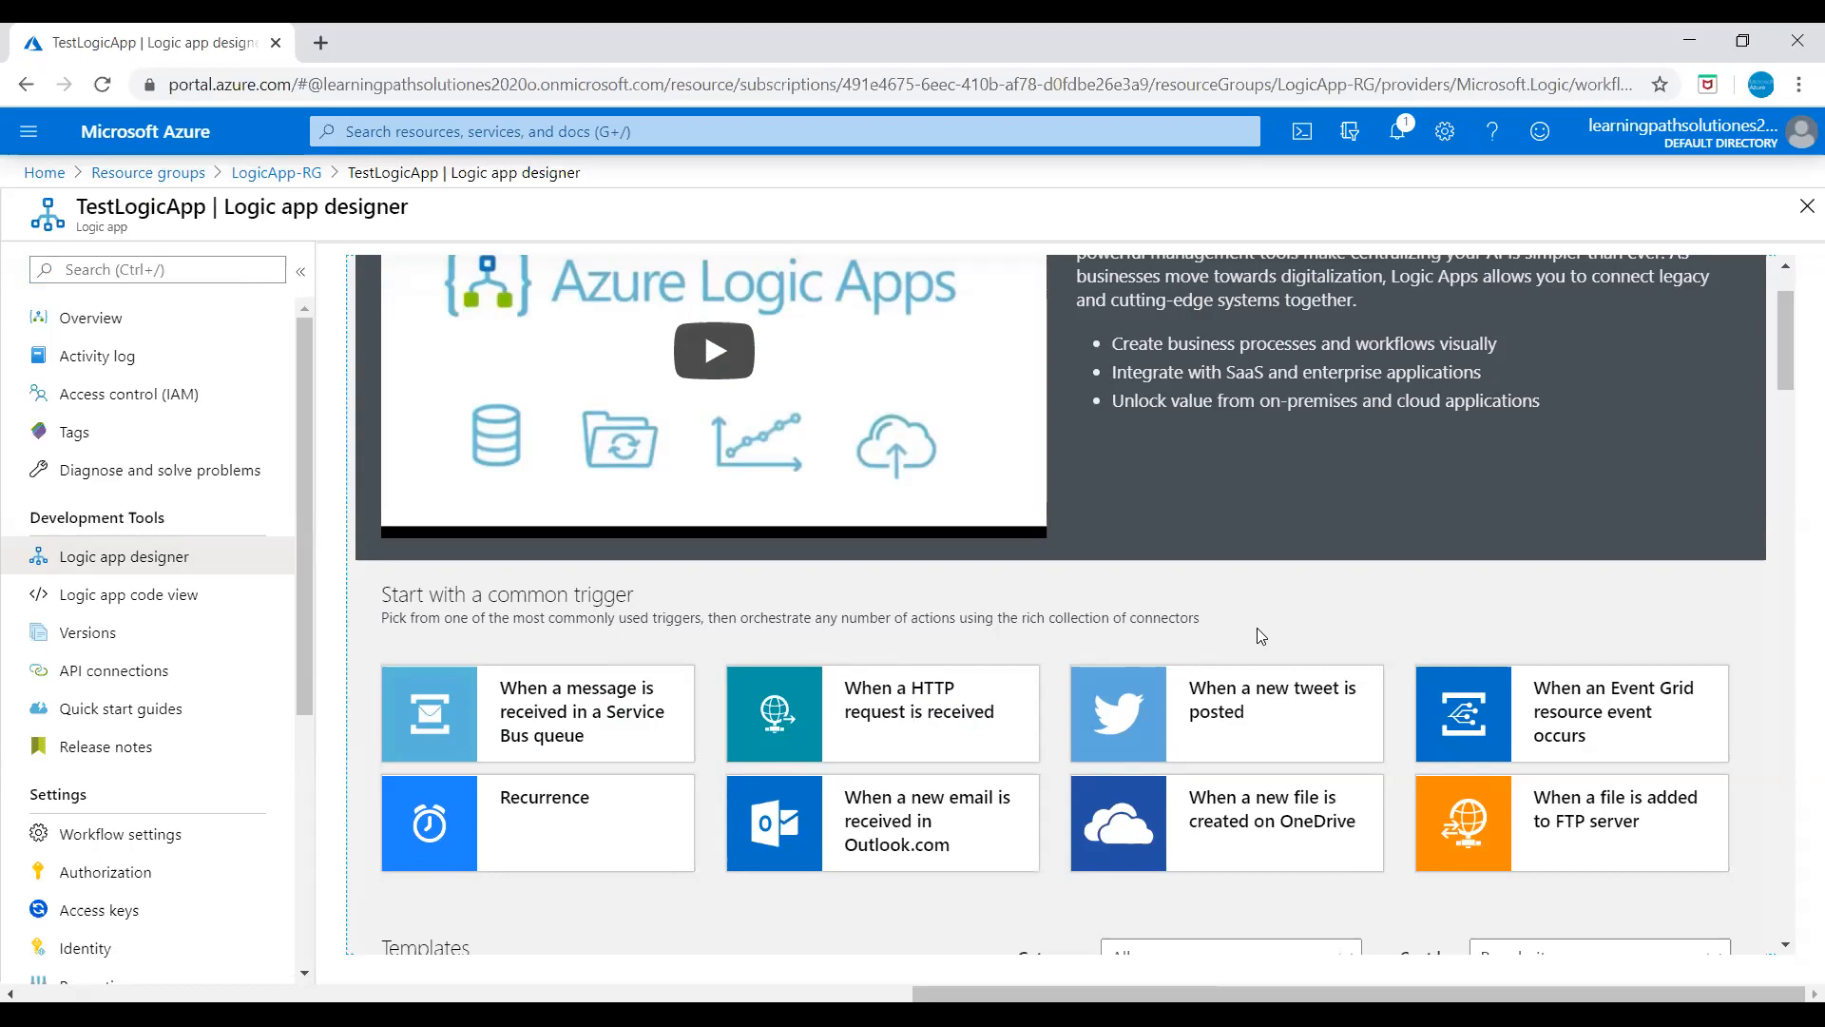
pyautogui.scroll(-5, 1246, 644)
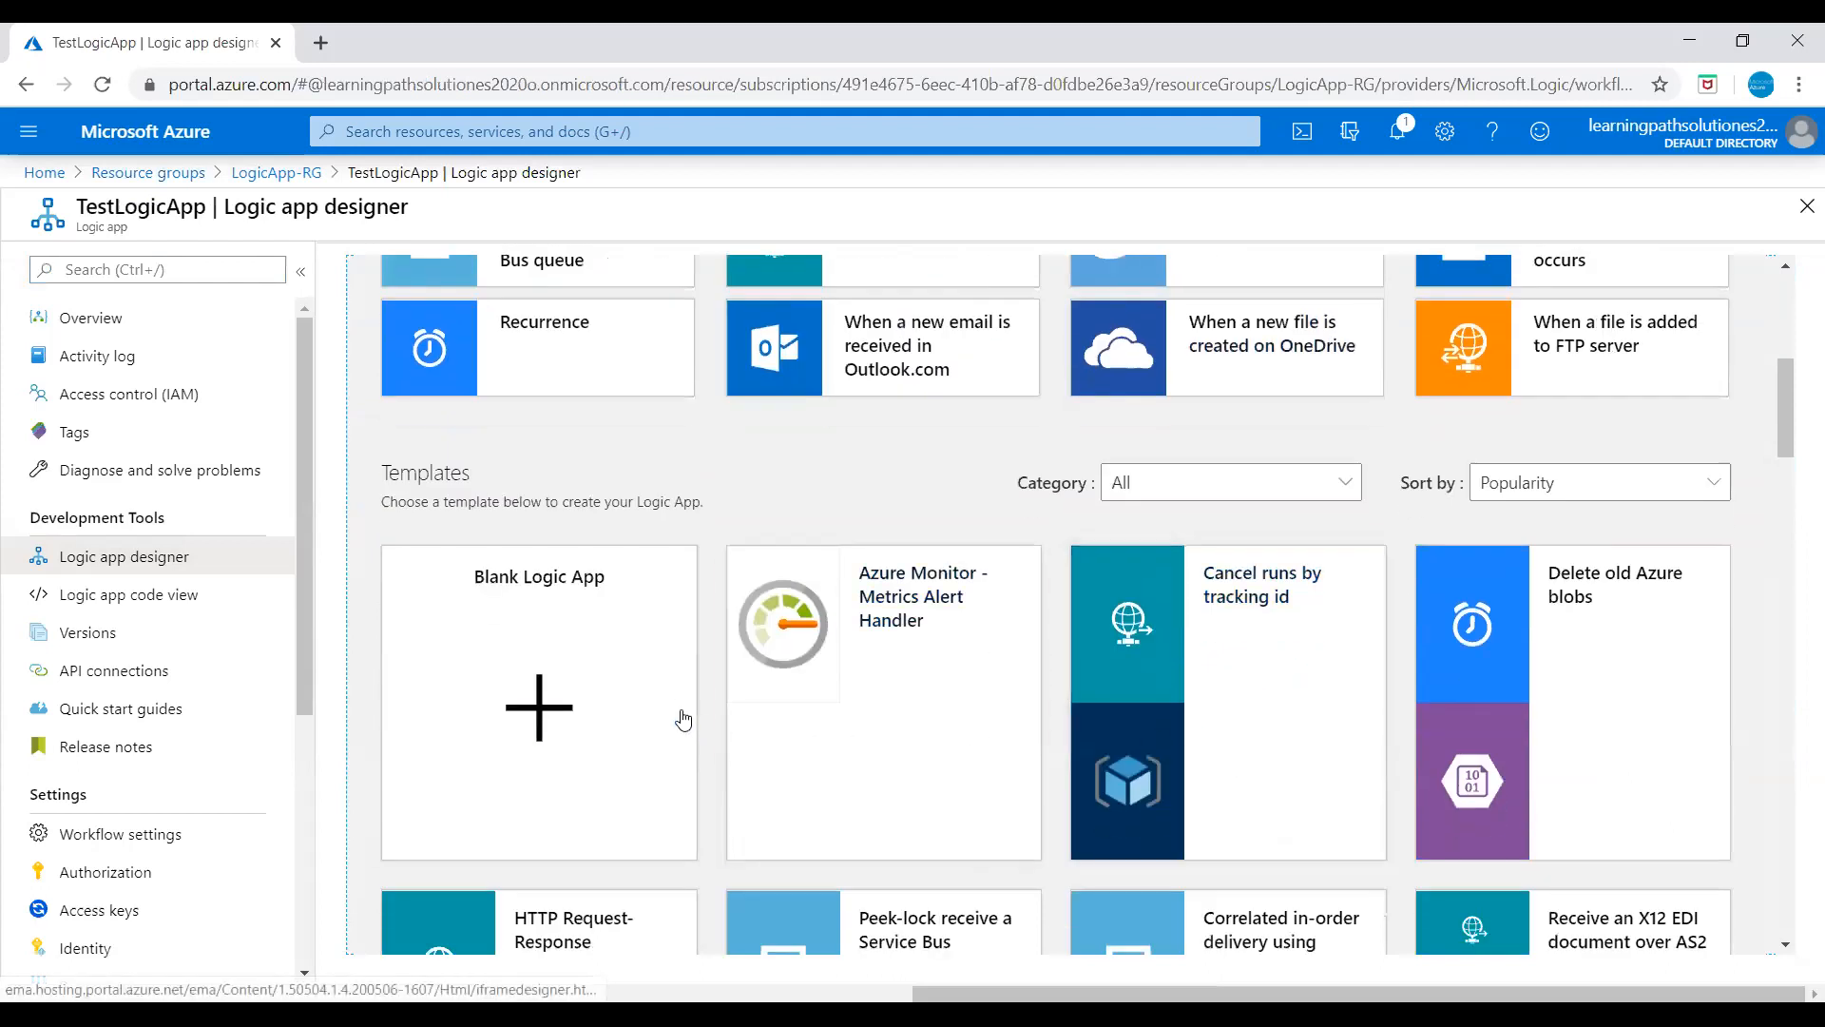
pyautogui.scroll(-1, 896, 694)
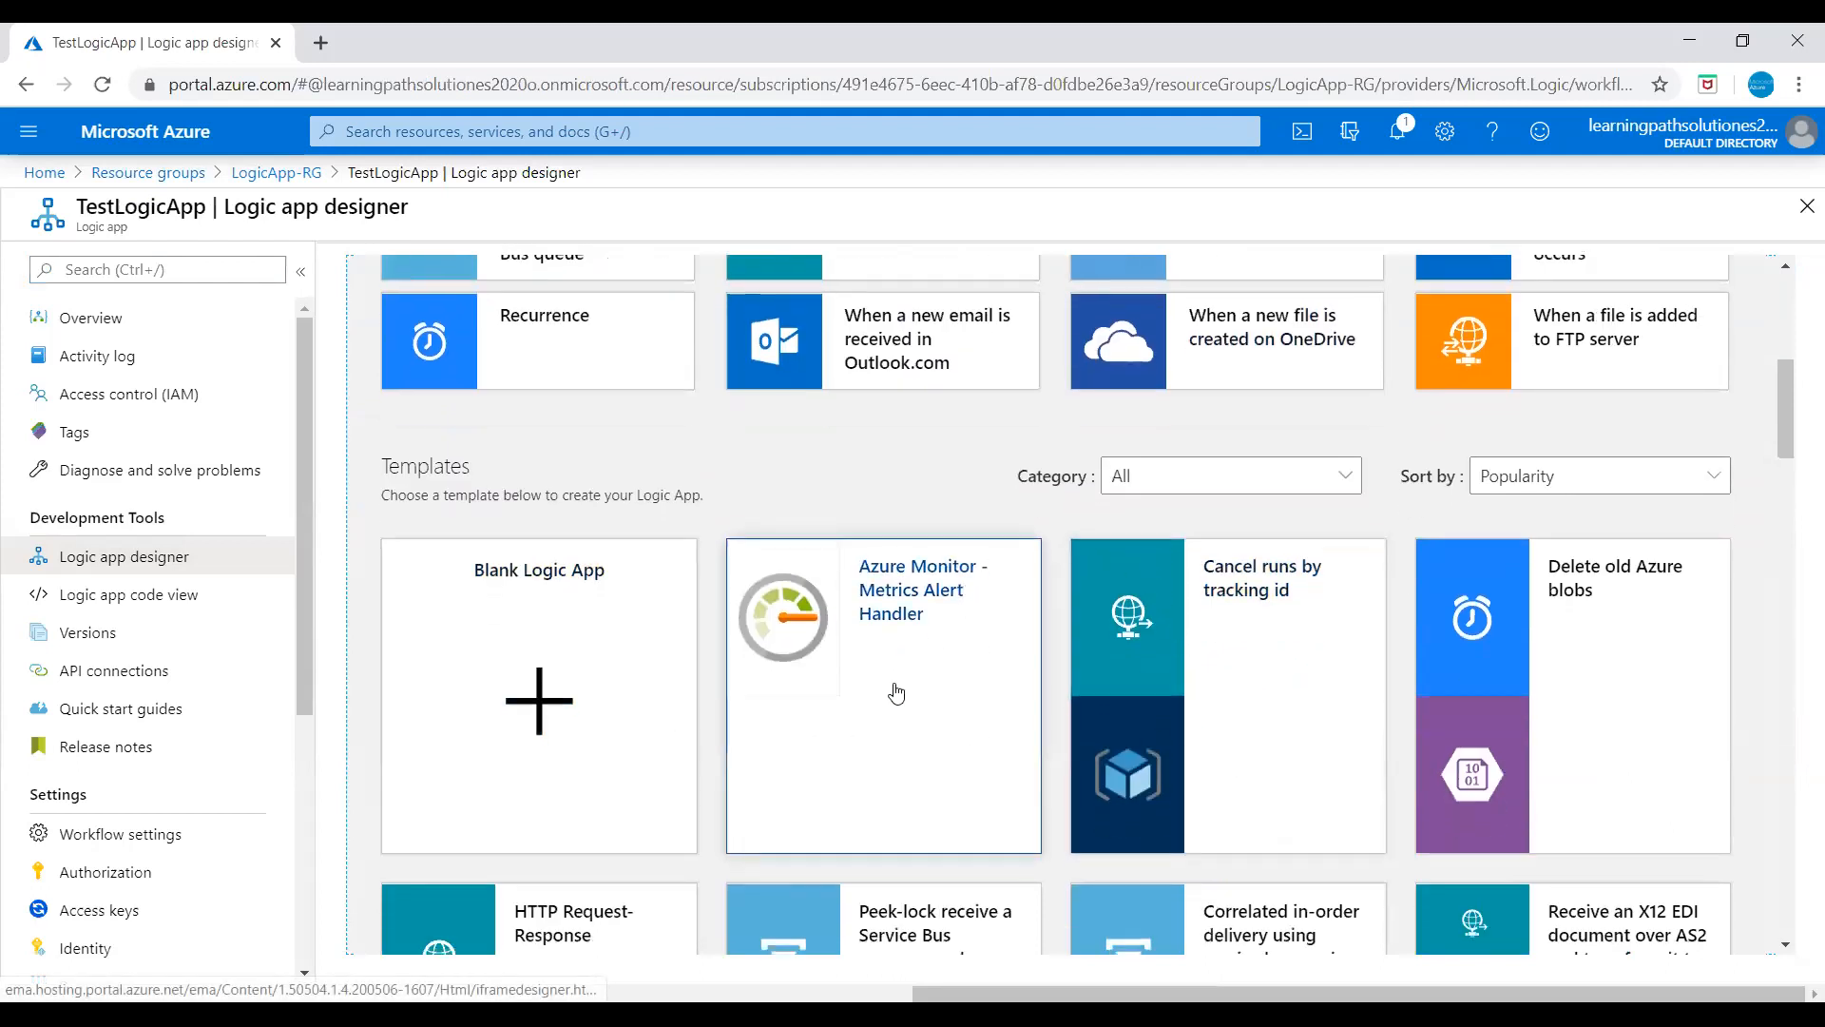
pyautogui.scroll(2, 868, 749)
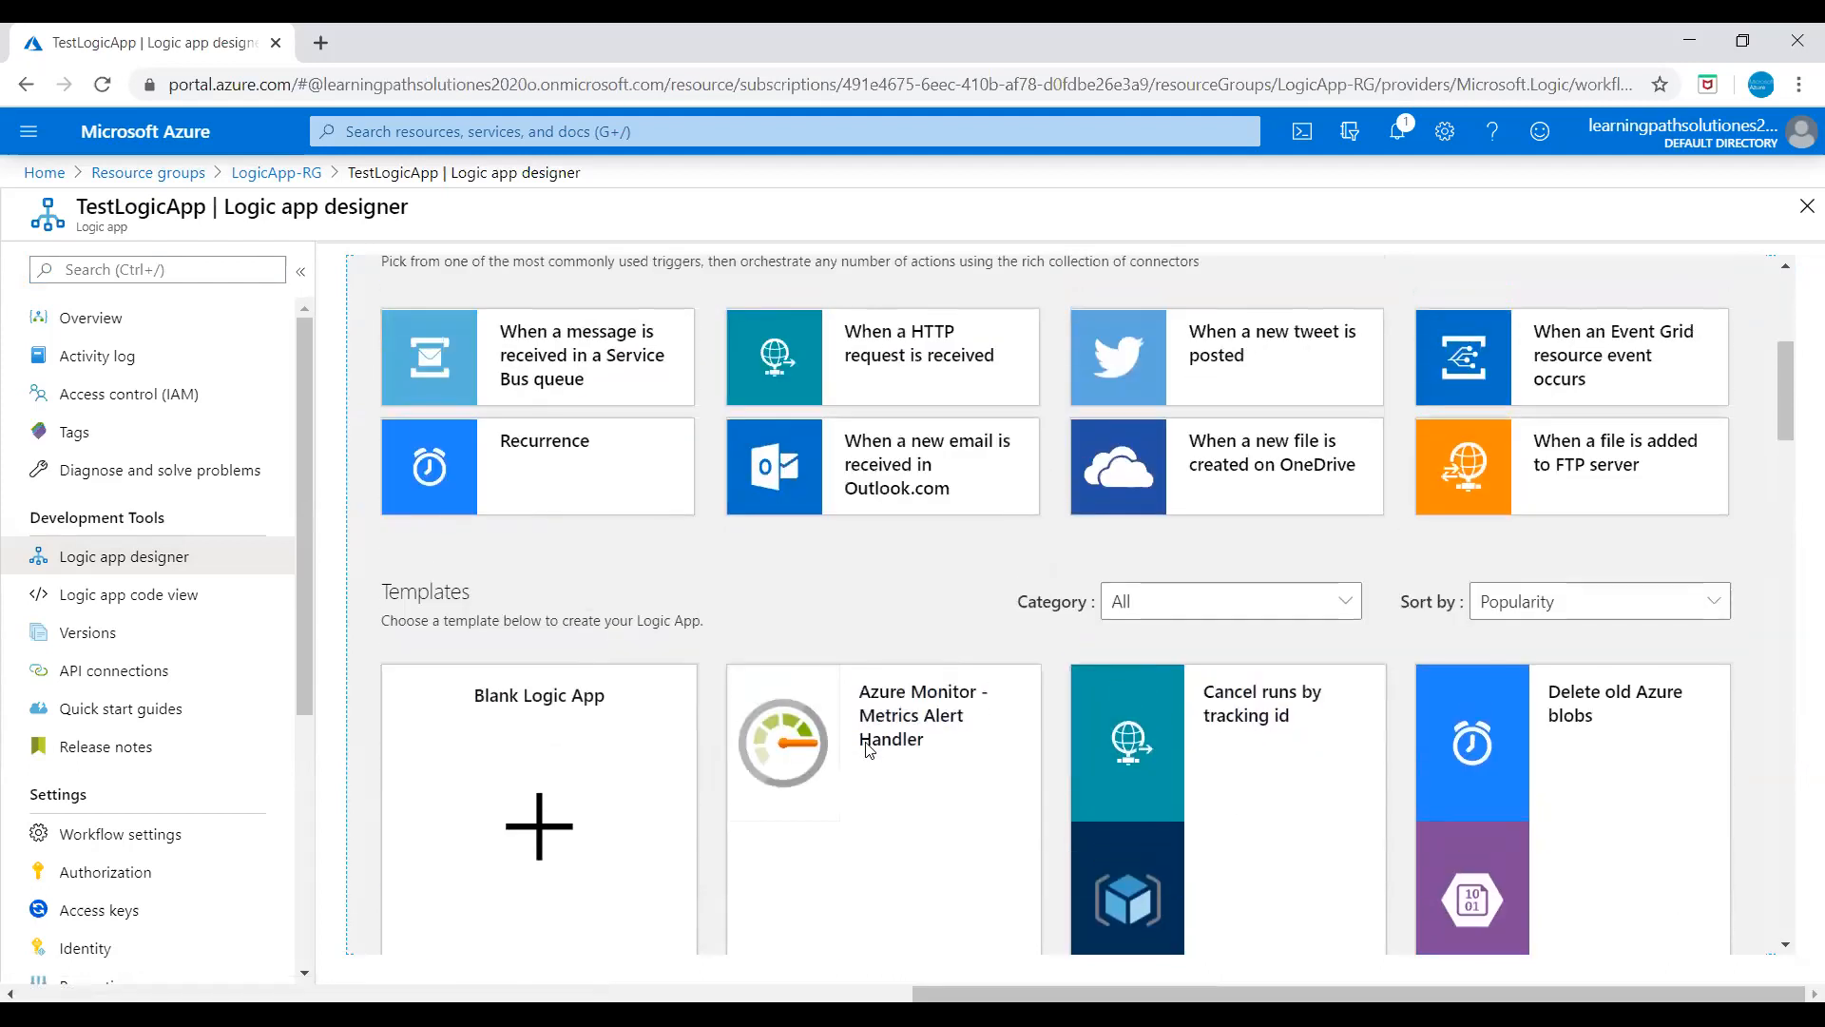
pyautogui.scroll(2, 868, 749)
pyautogui.scroll(-5, 868, 748)
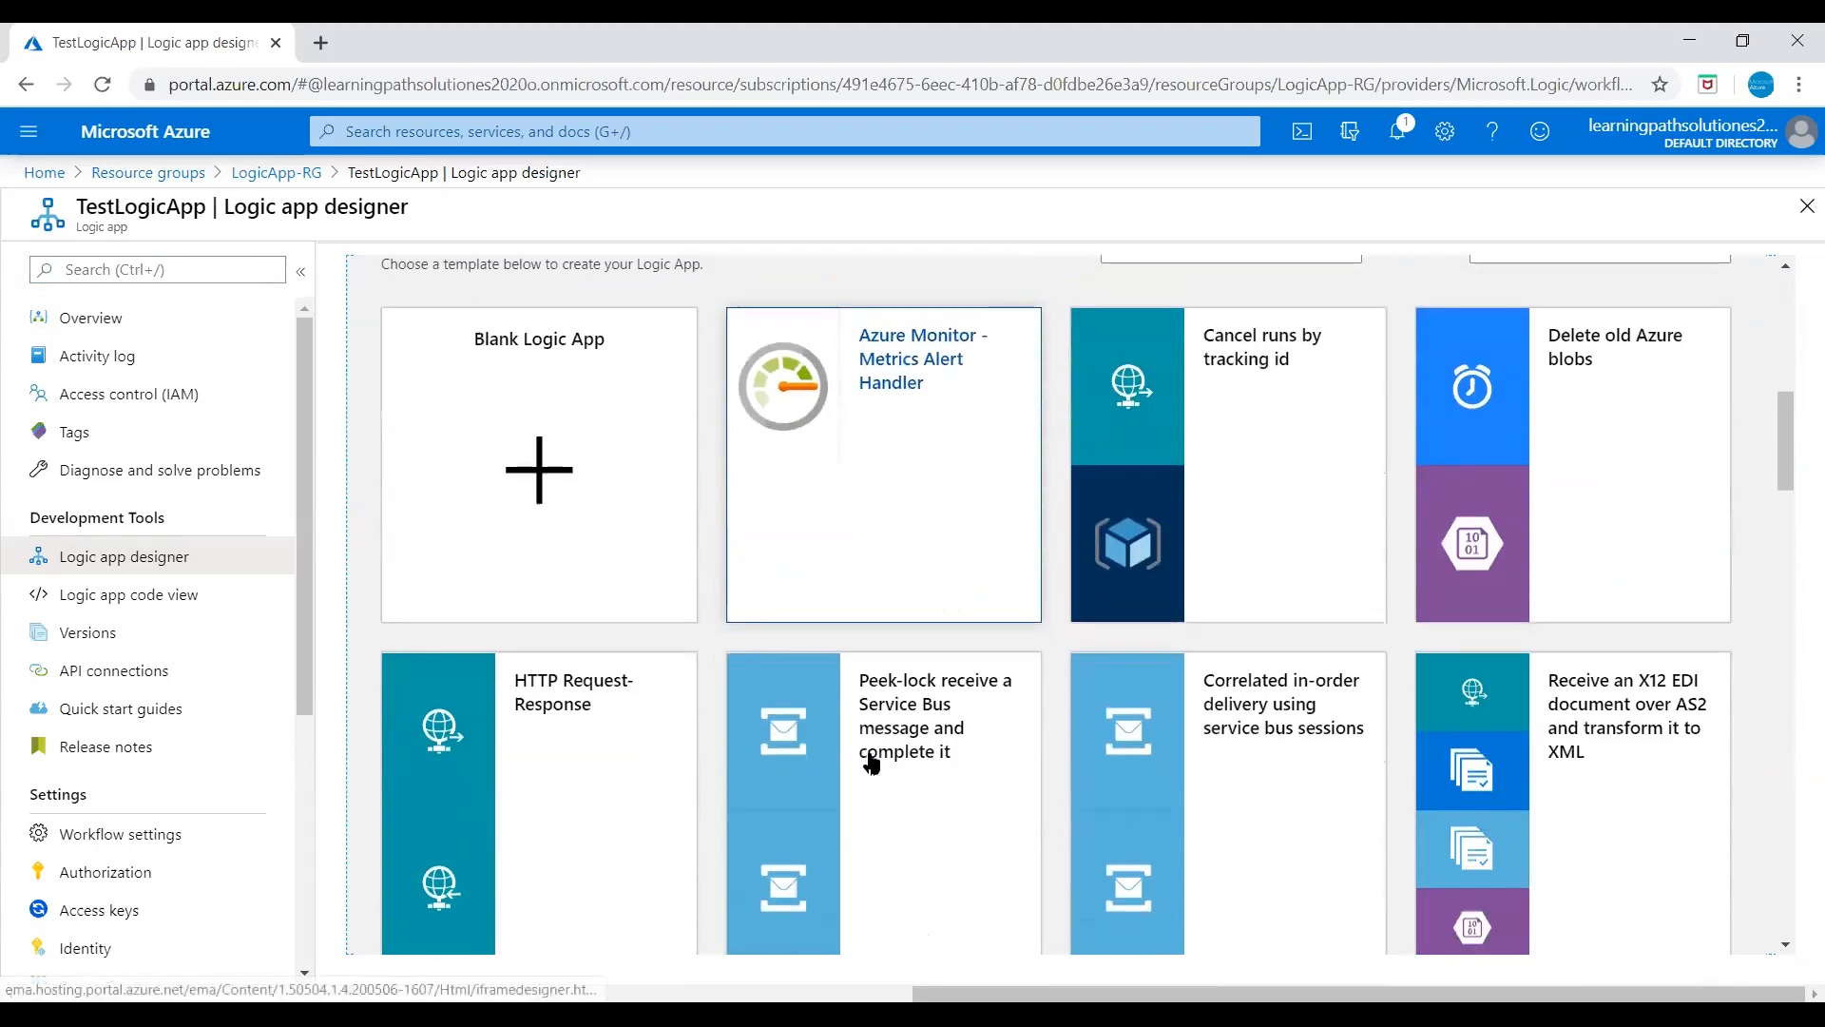
pyautogui.scroll(-1, 1720, 396)
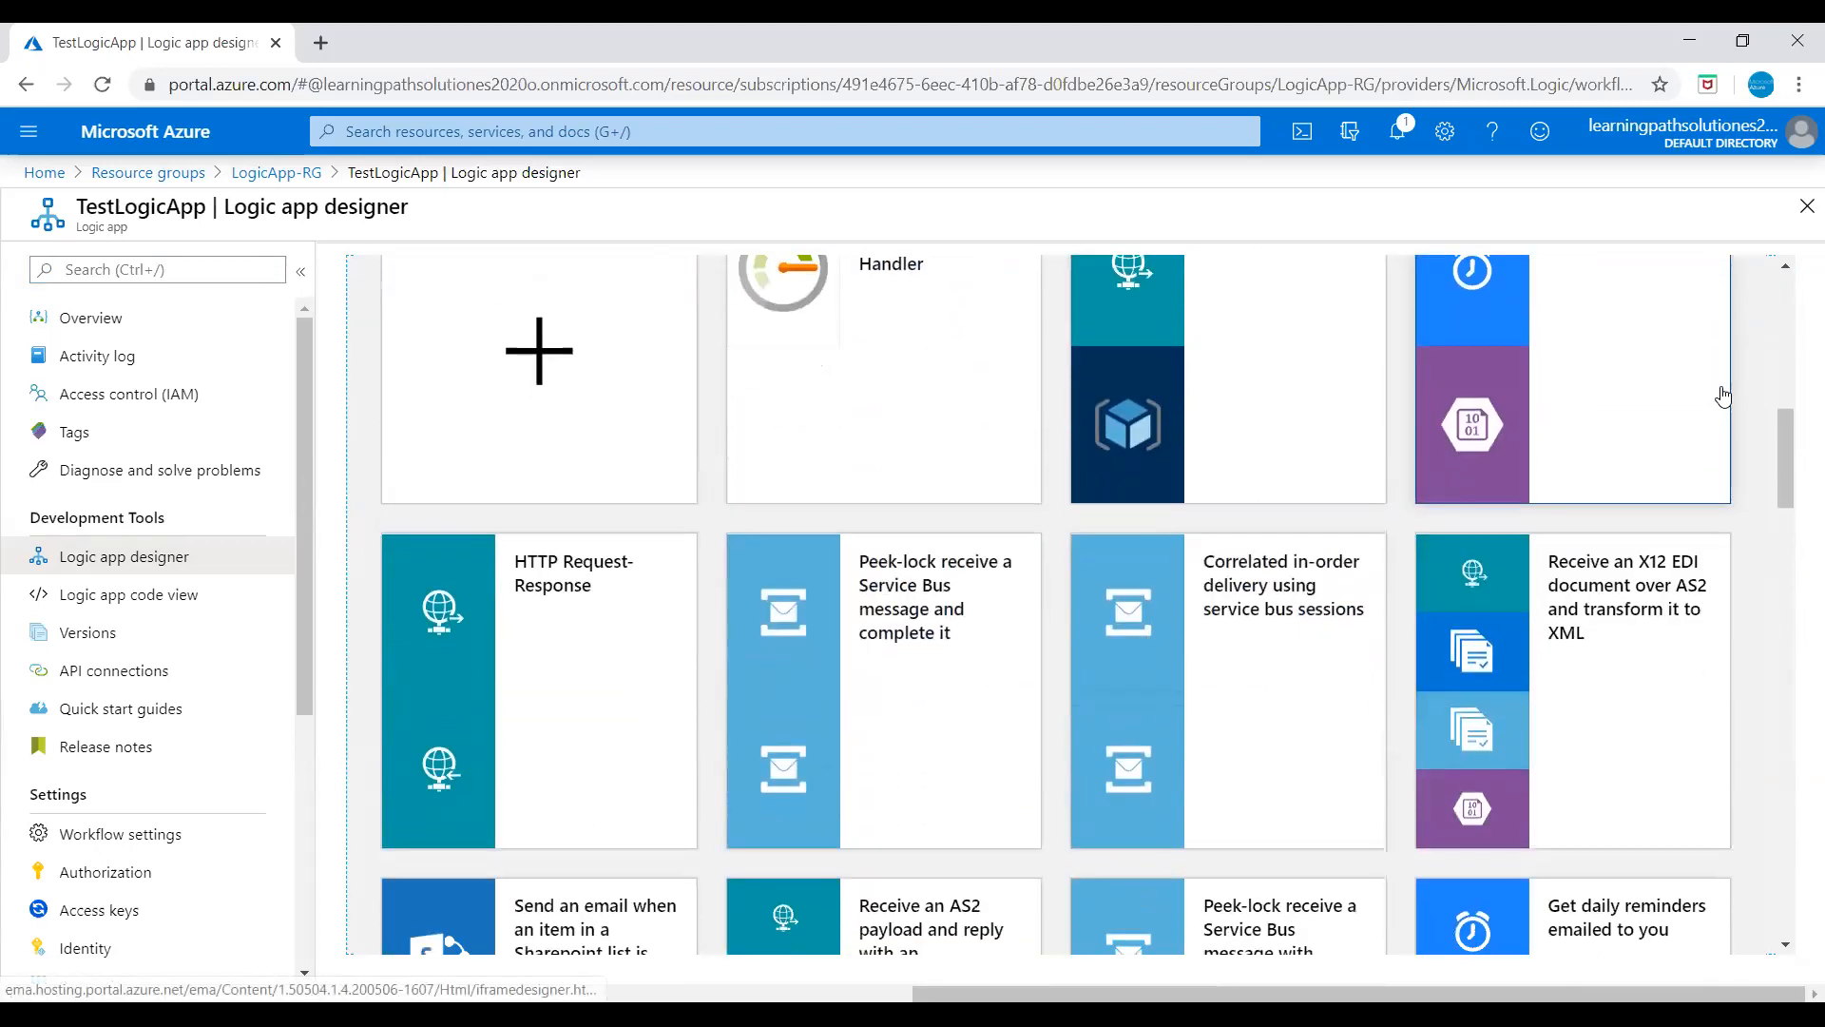
pyautogui.scroll(2, 1711, 404)
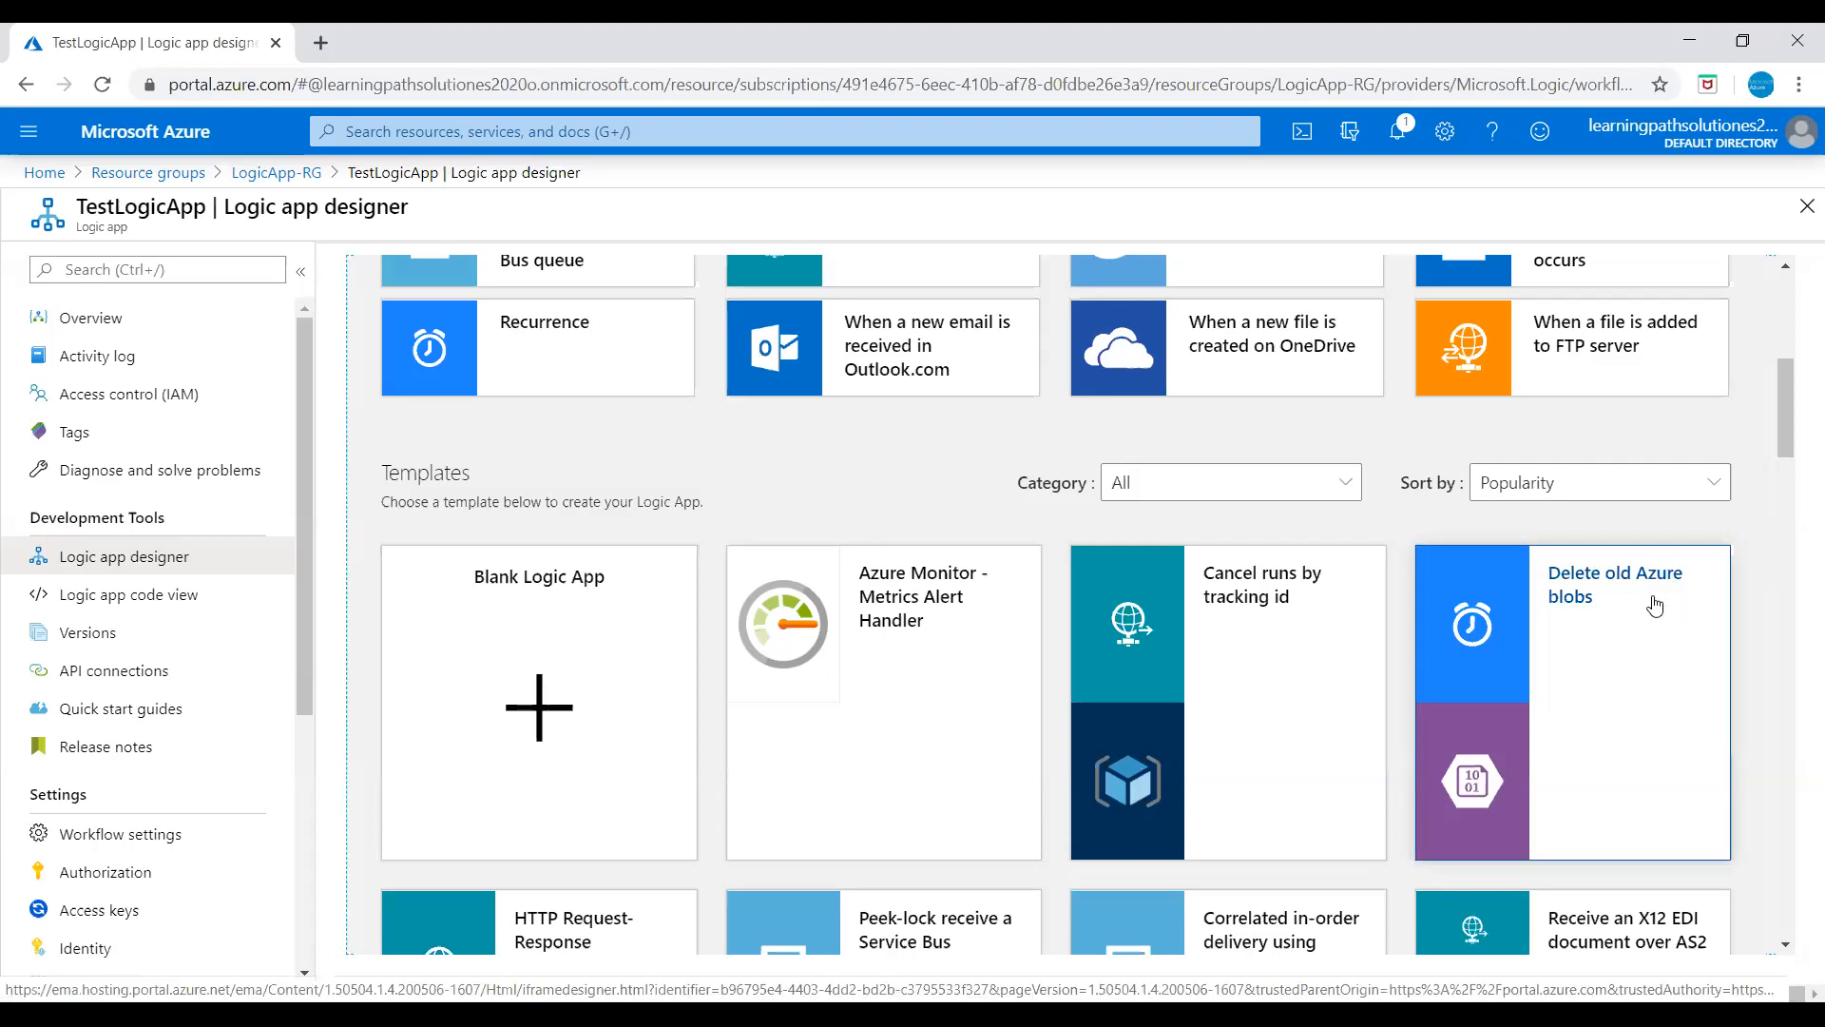
pyautogui.click(1614, 585)
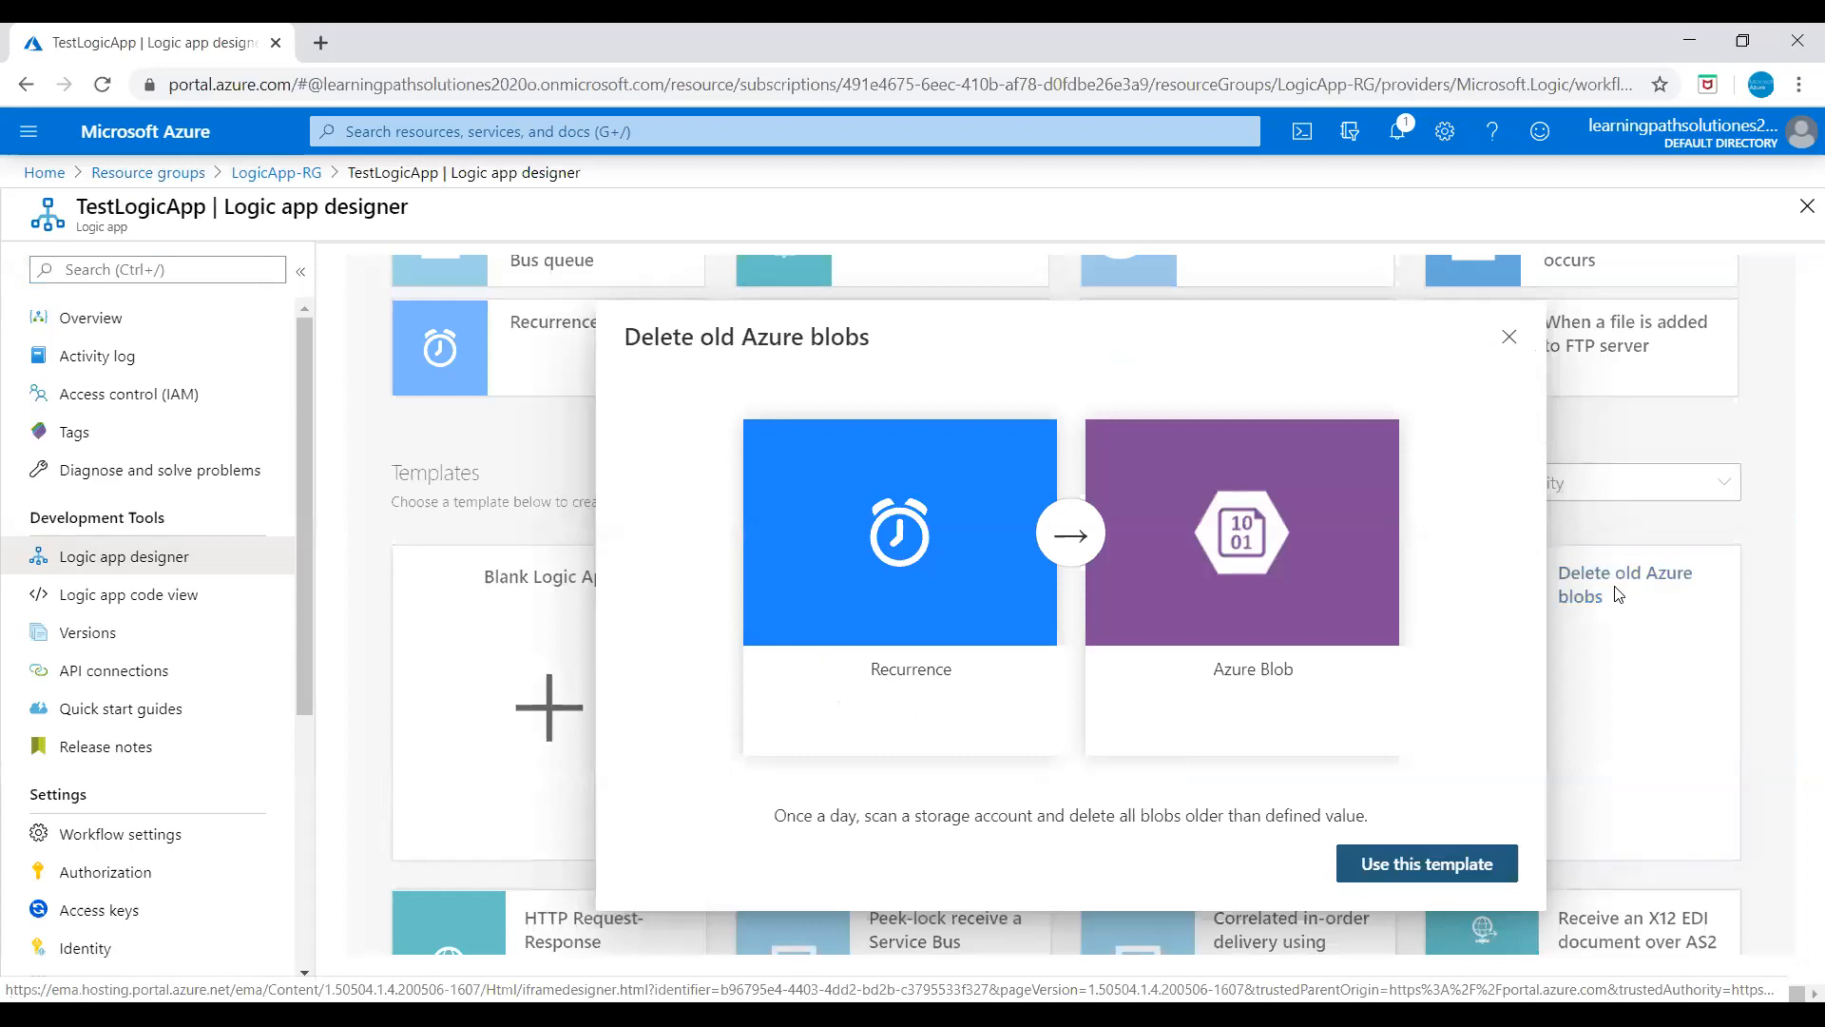
# Step: Use the Delete old Azure blobs template to view its required connection, and leave the designer for the portal home
pyautogui.click(1419, 875)
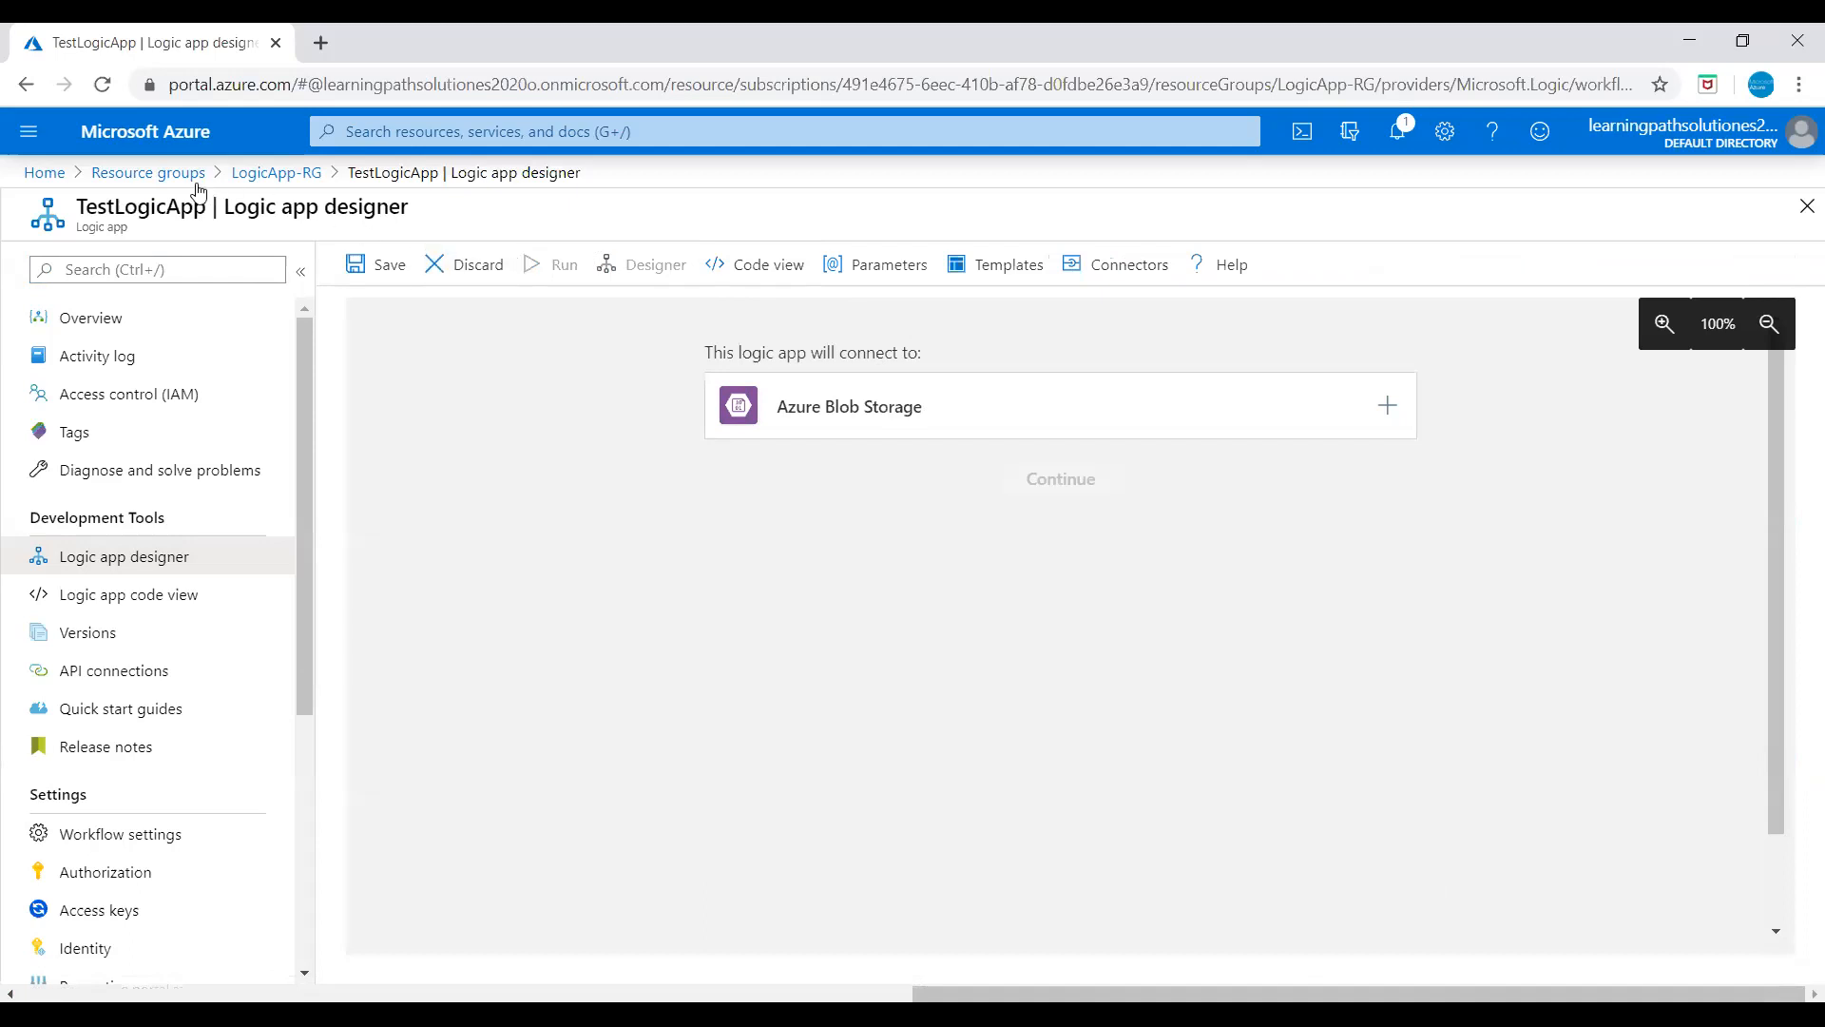
pyautogui.click(60, 175)
pyautogui.click(1032, 213)
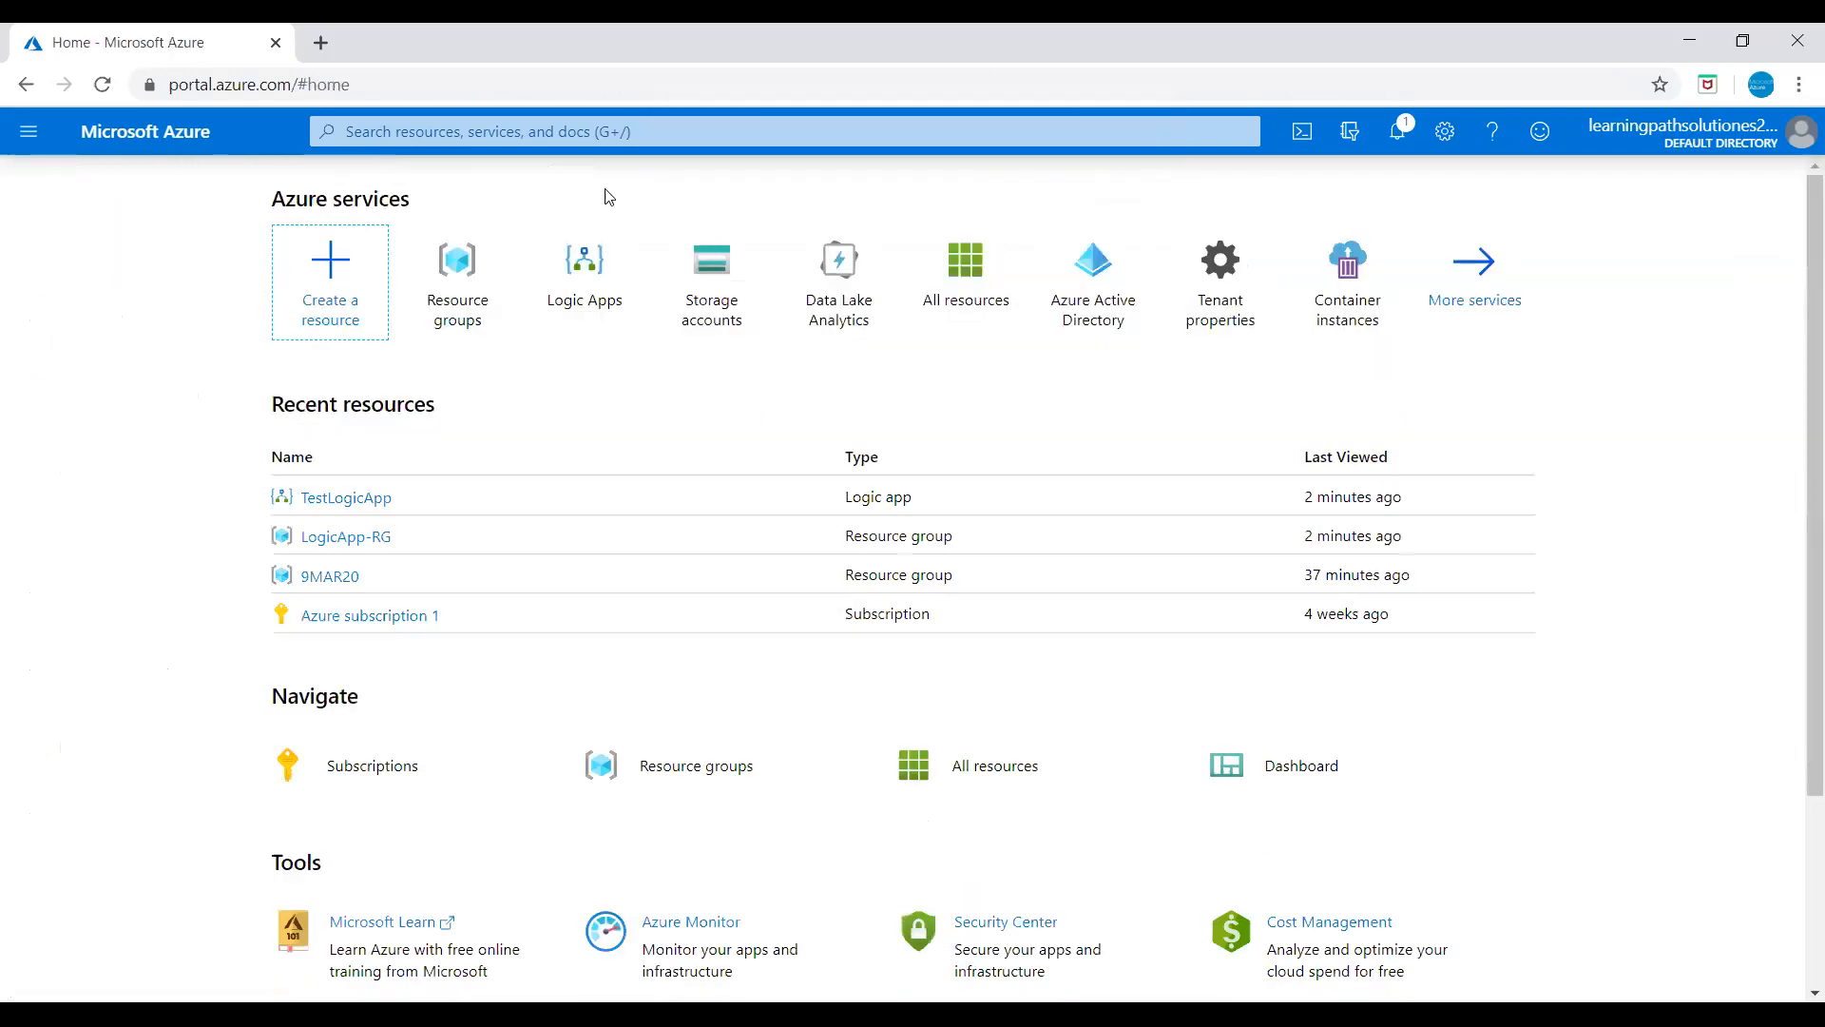
# Step: Search the portal for storage, open Storage accounts and start creating a new storage account
pyautogui.click(483, 126)
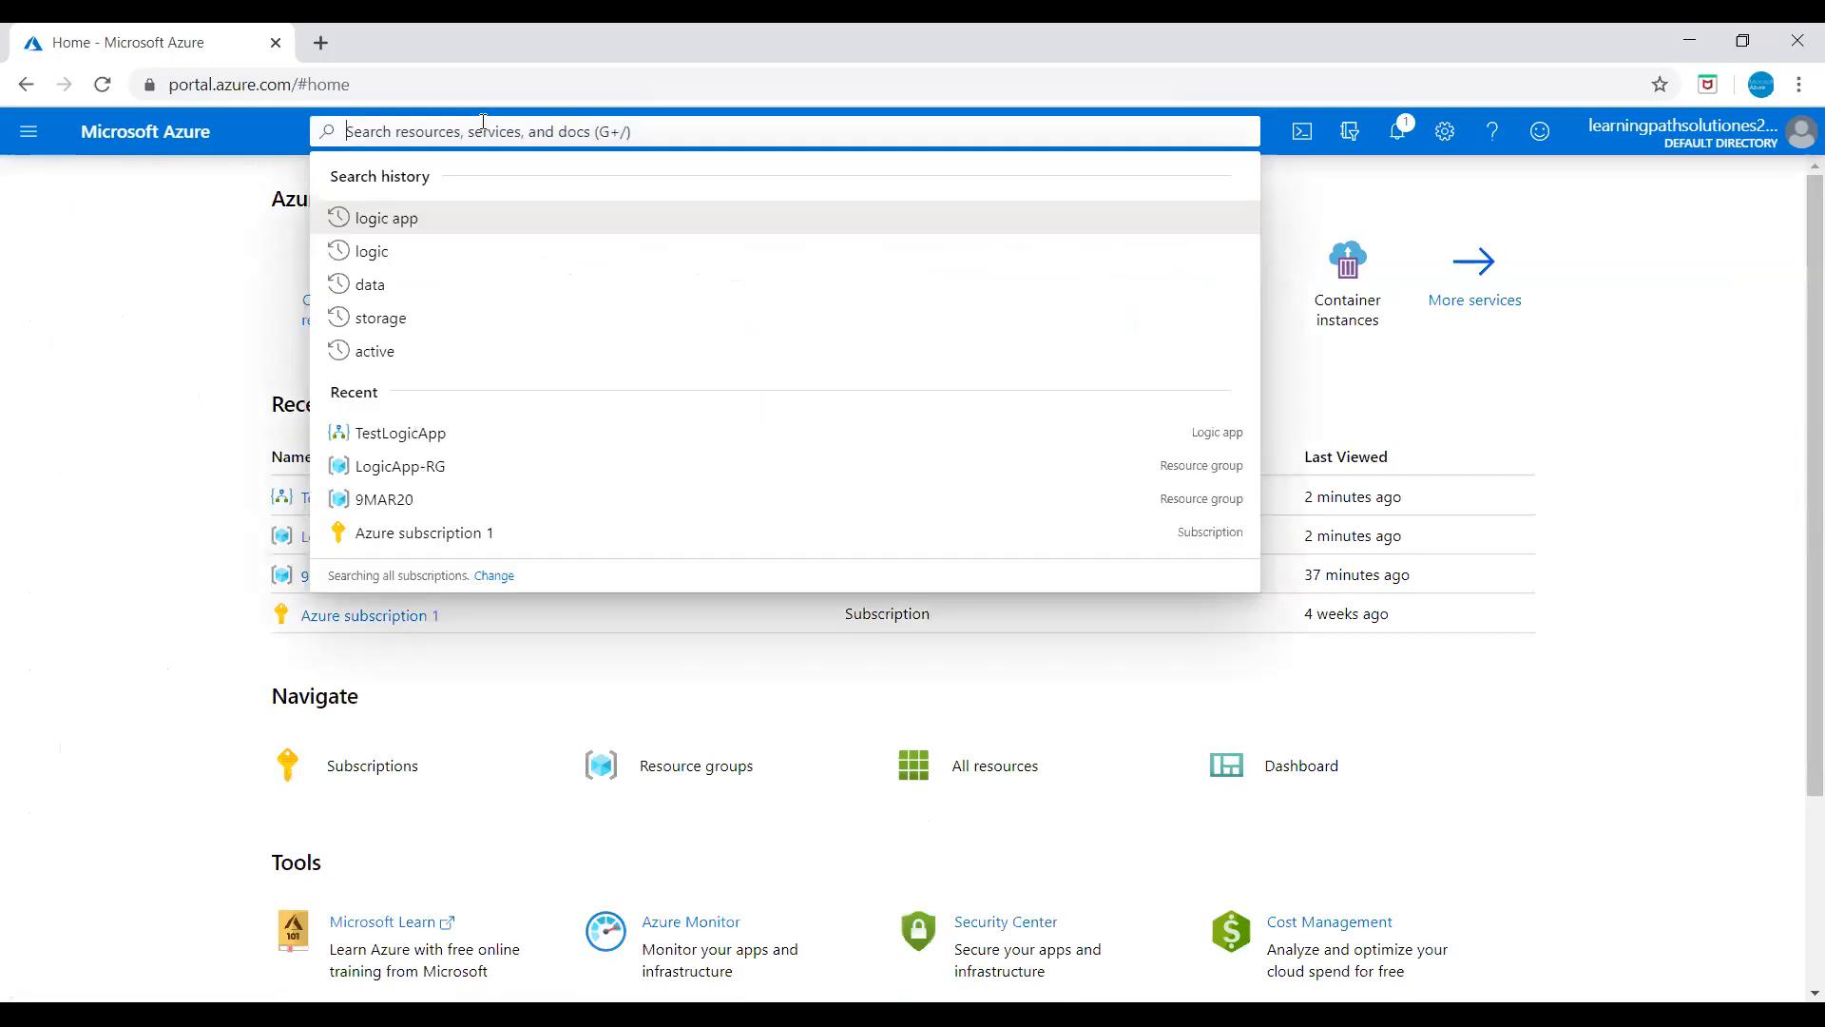
pyautogui.write('storage')
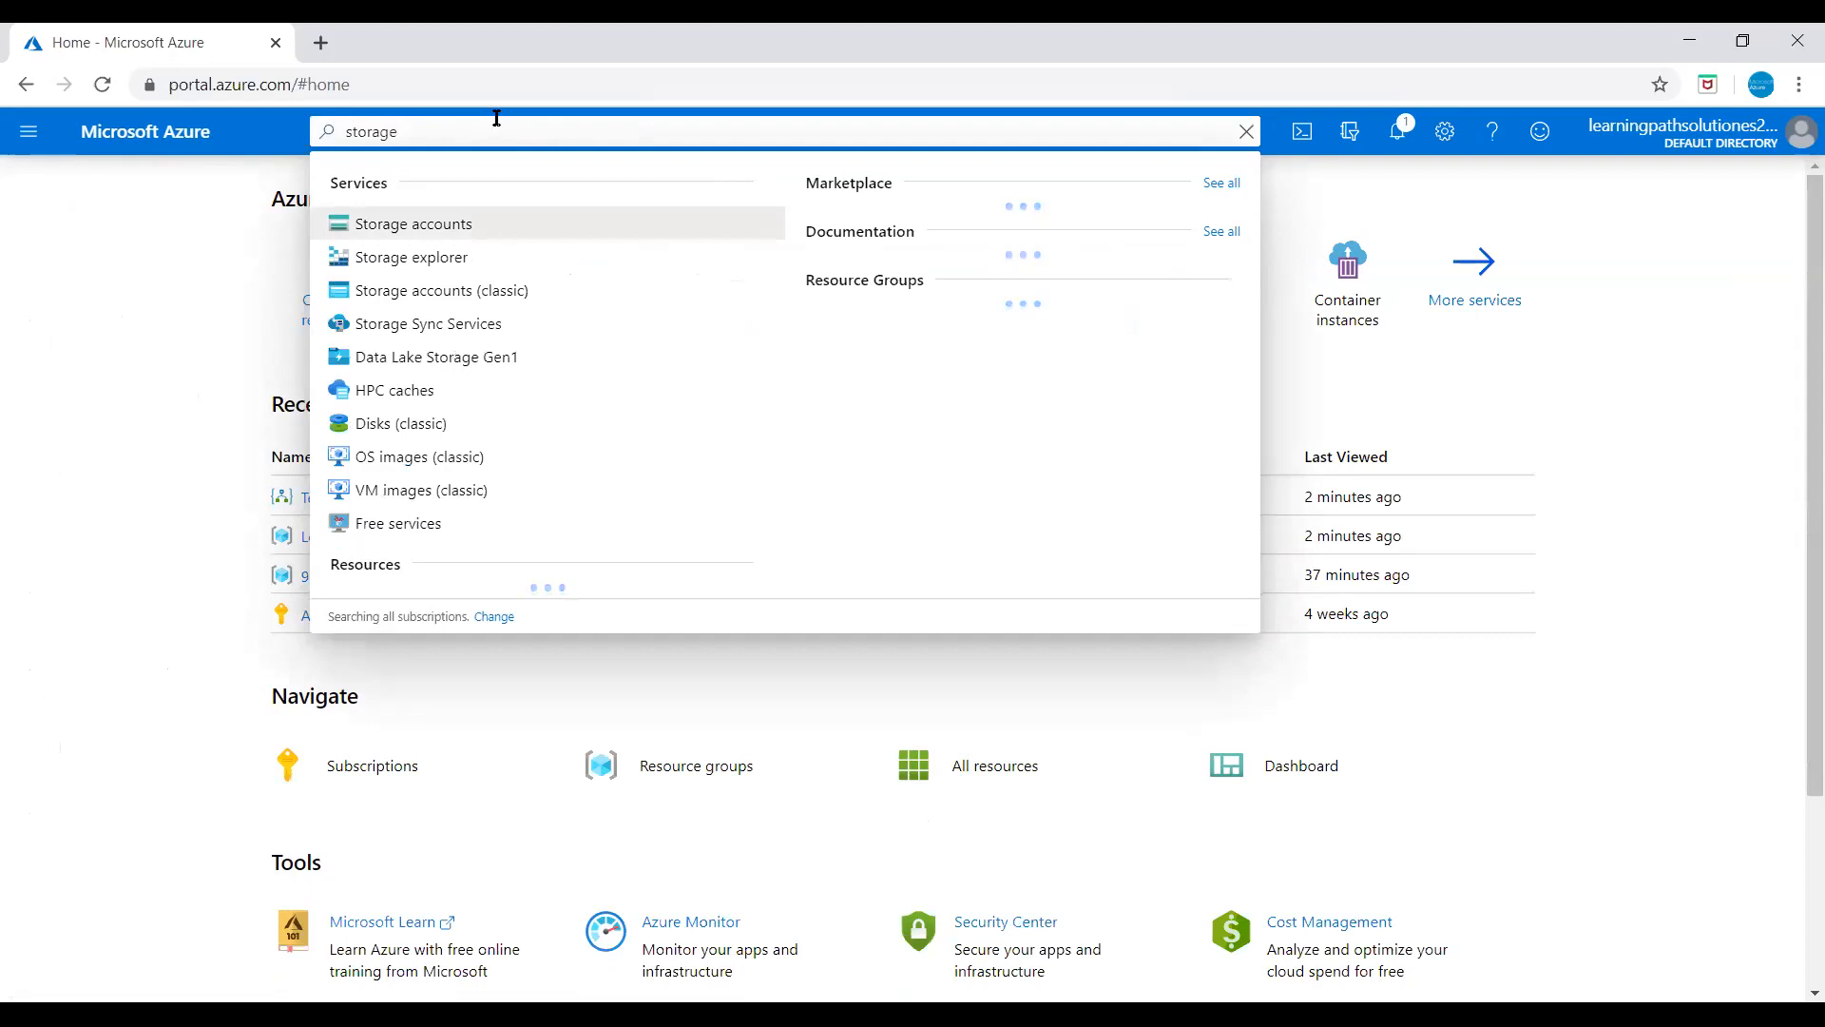
pyautogui.click(404, 229)
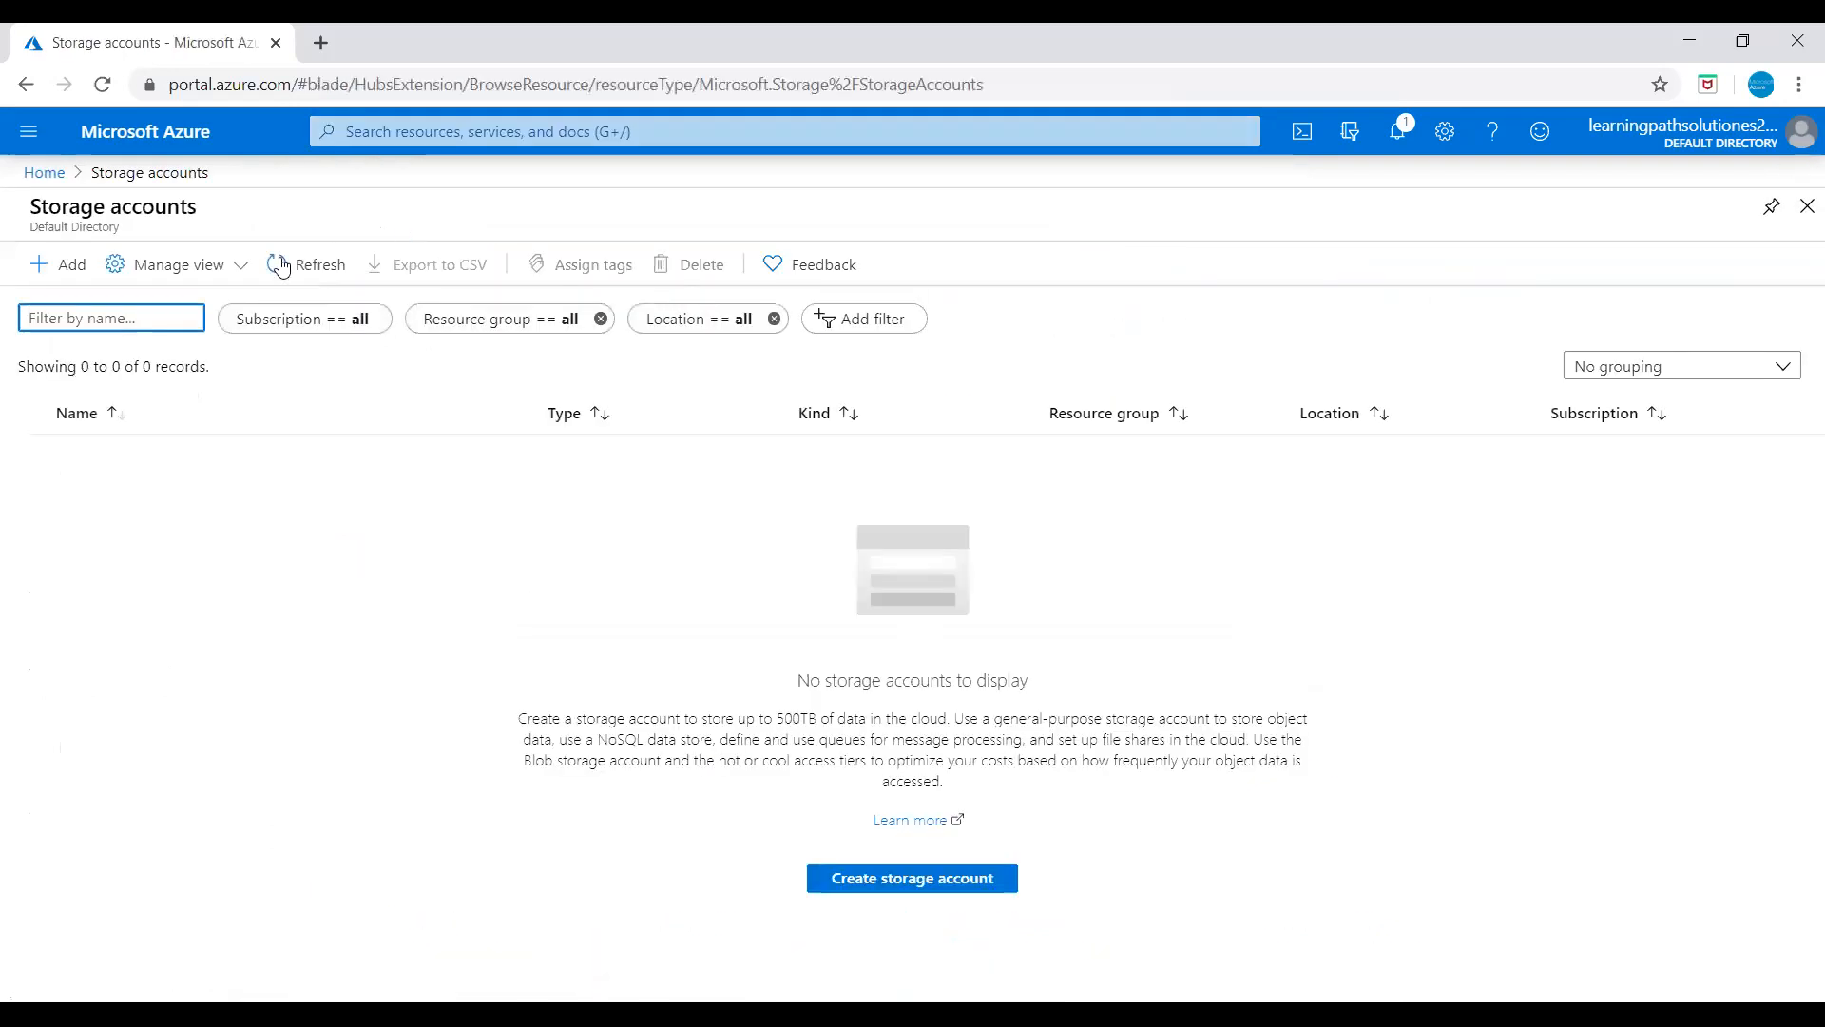
pyautogui.click(78, 274)
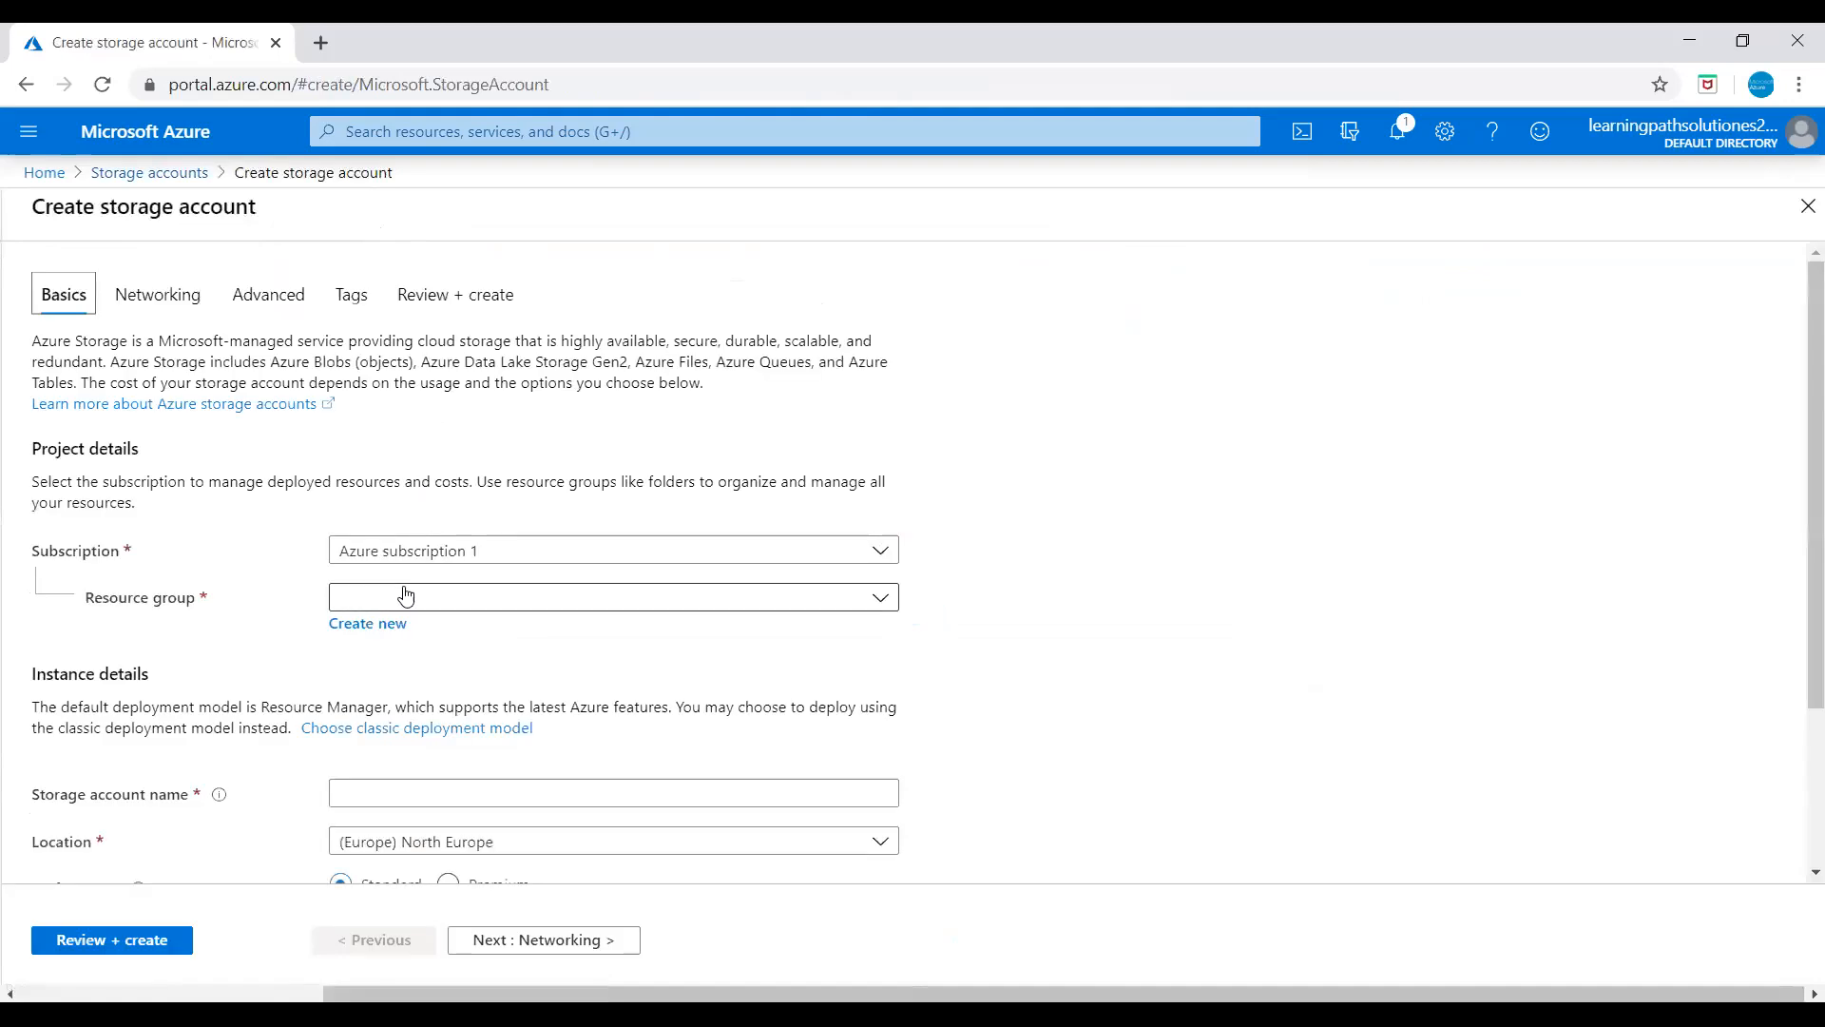
# Step: Set the storage account's resource group to LogicApp-RG and its name to storageacctlogicapp
pyautogui.click(398, 599)
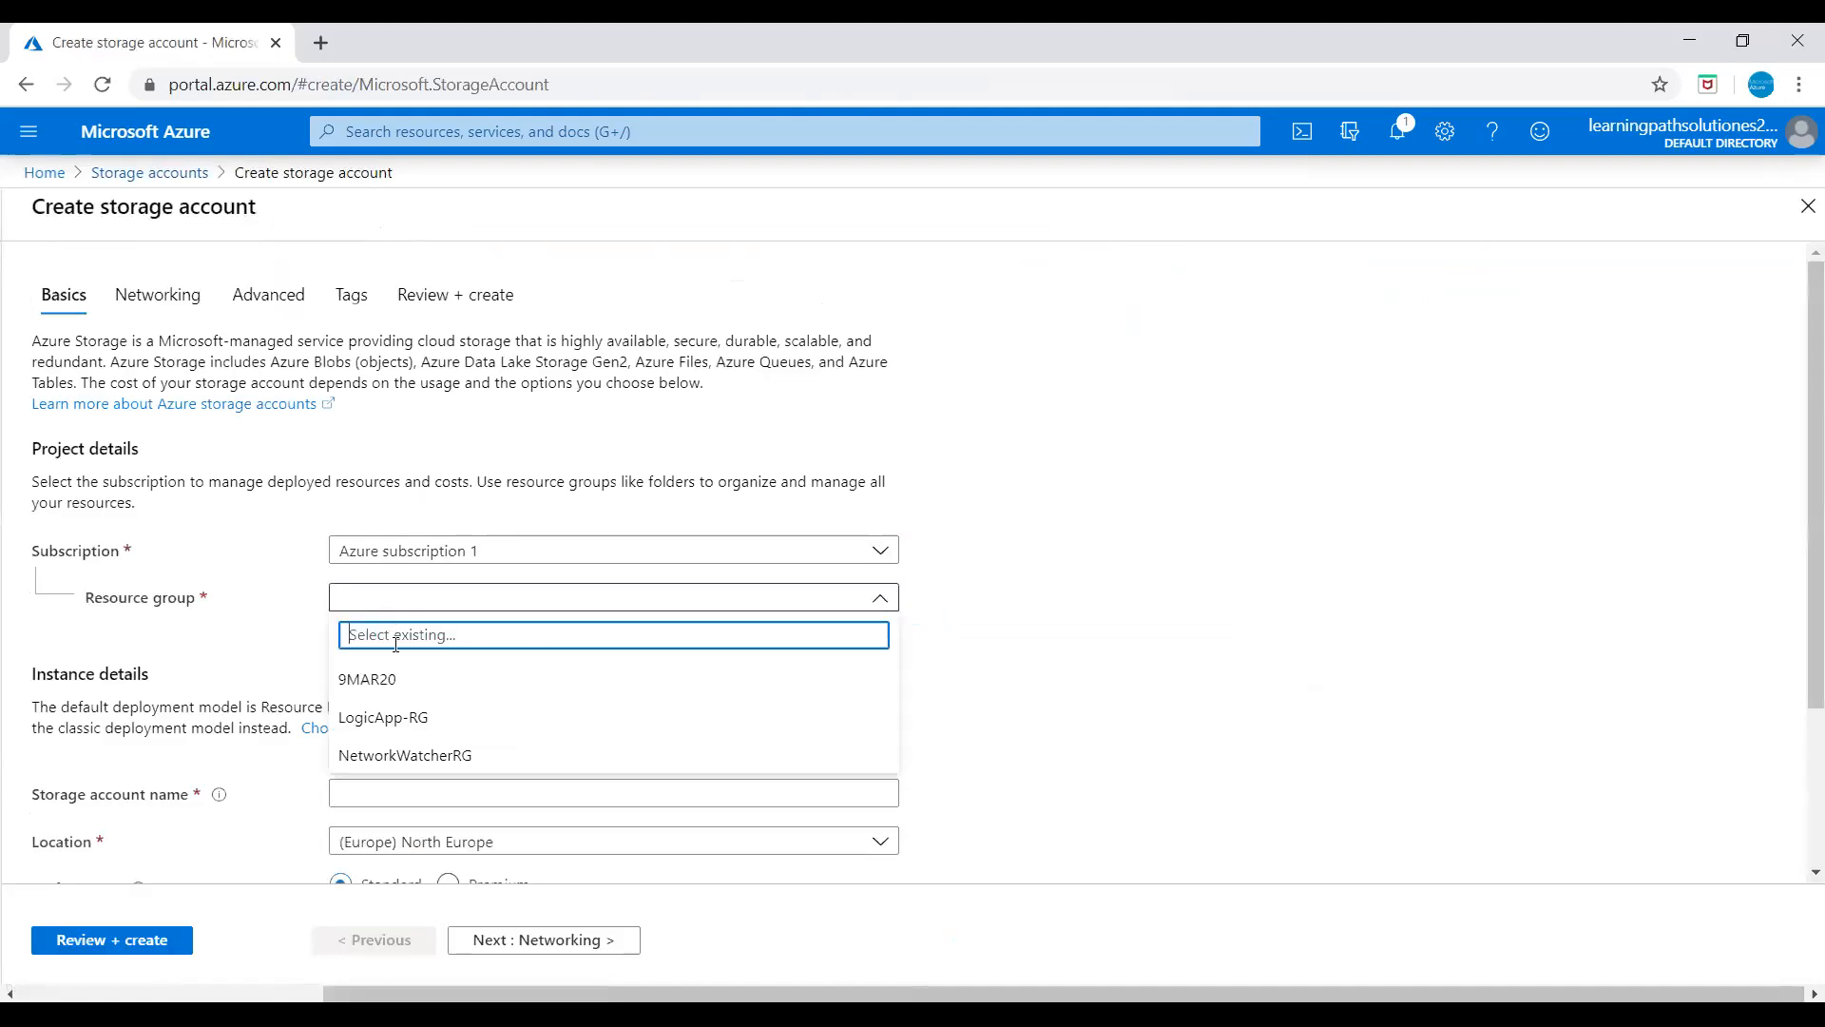
pyautogui.click(398, 720)
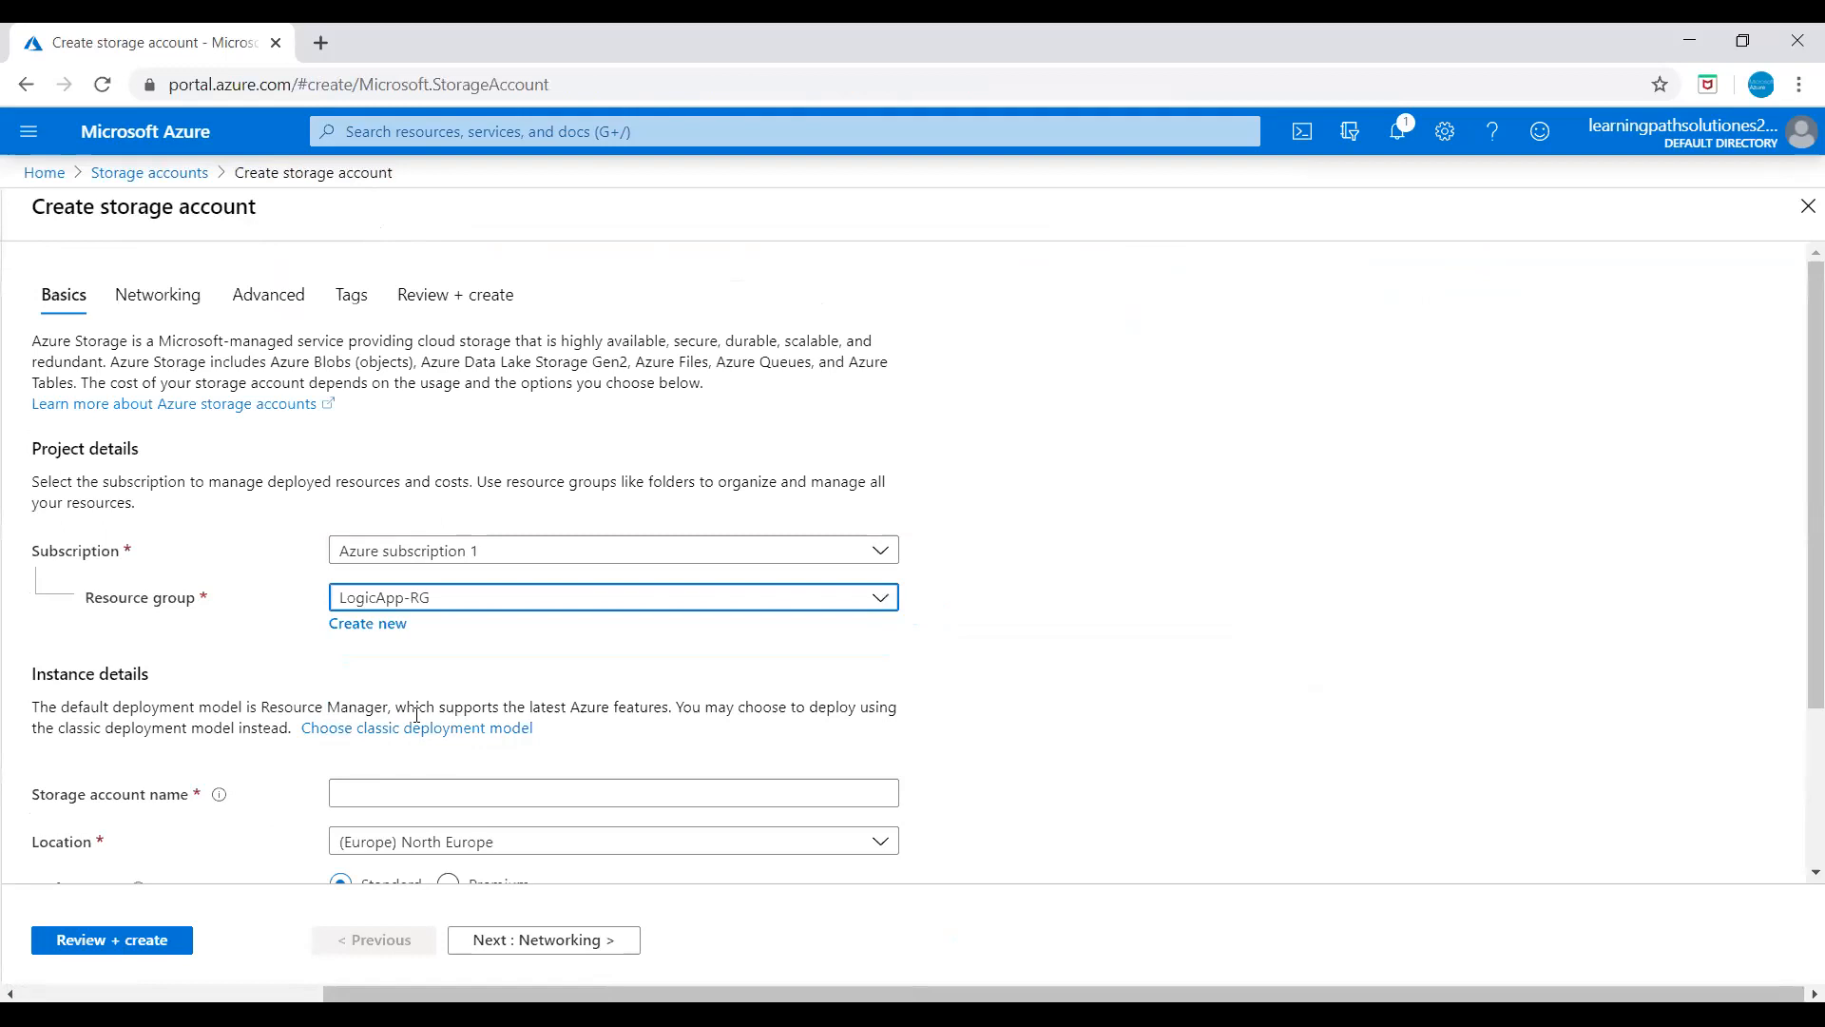
pyautogui.click(389, 800)
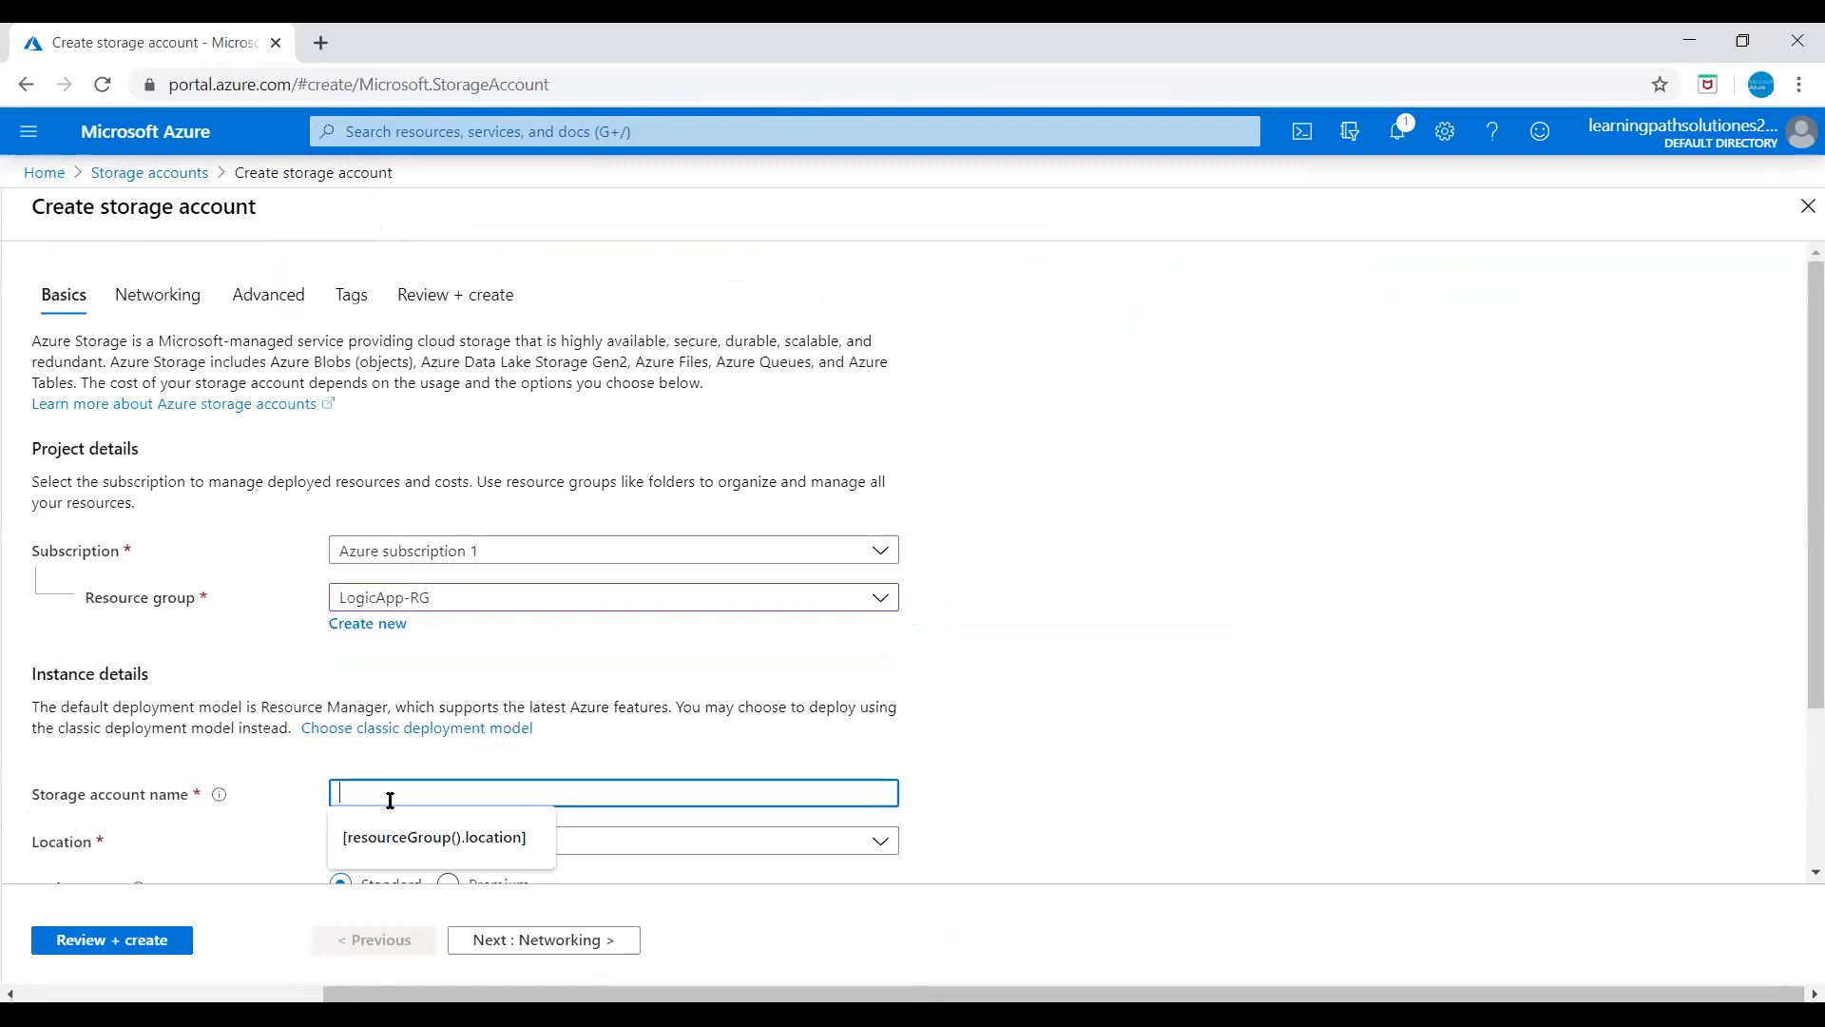
pyautogui.write('storageacctlogicapp')
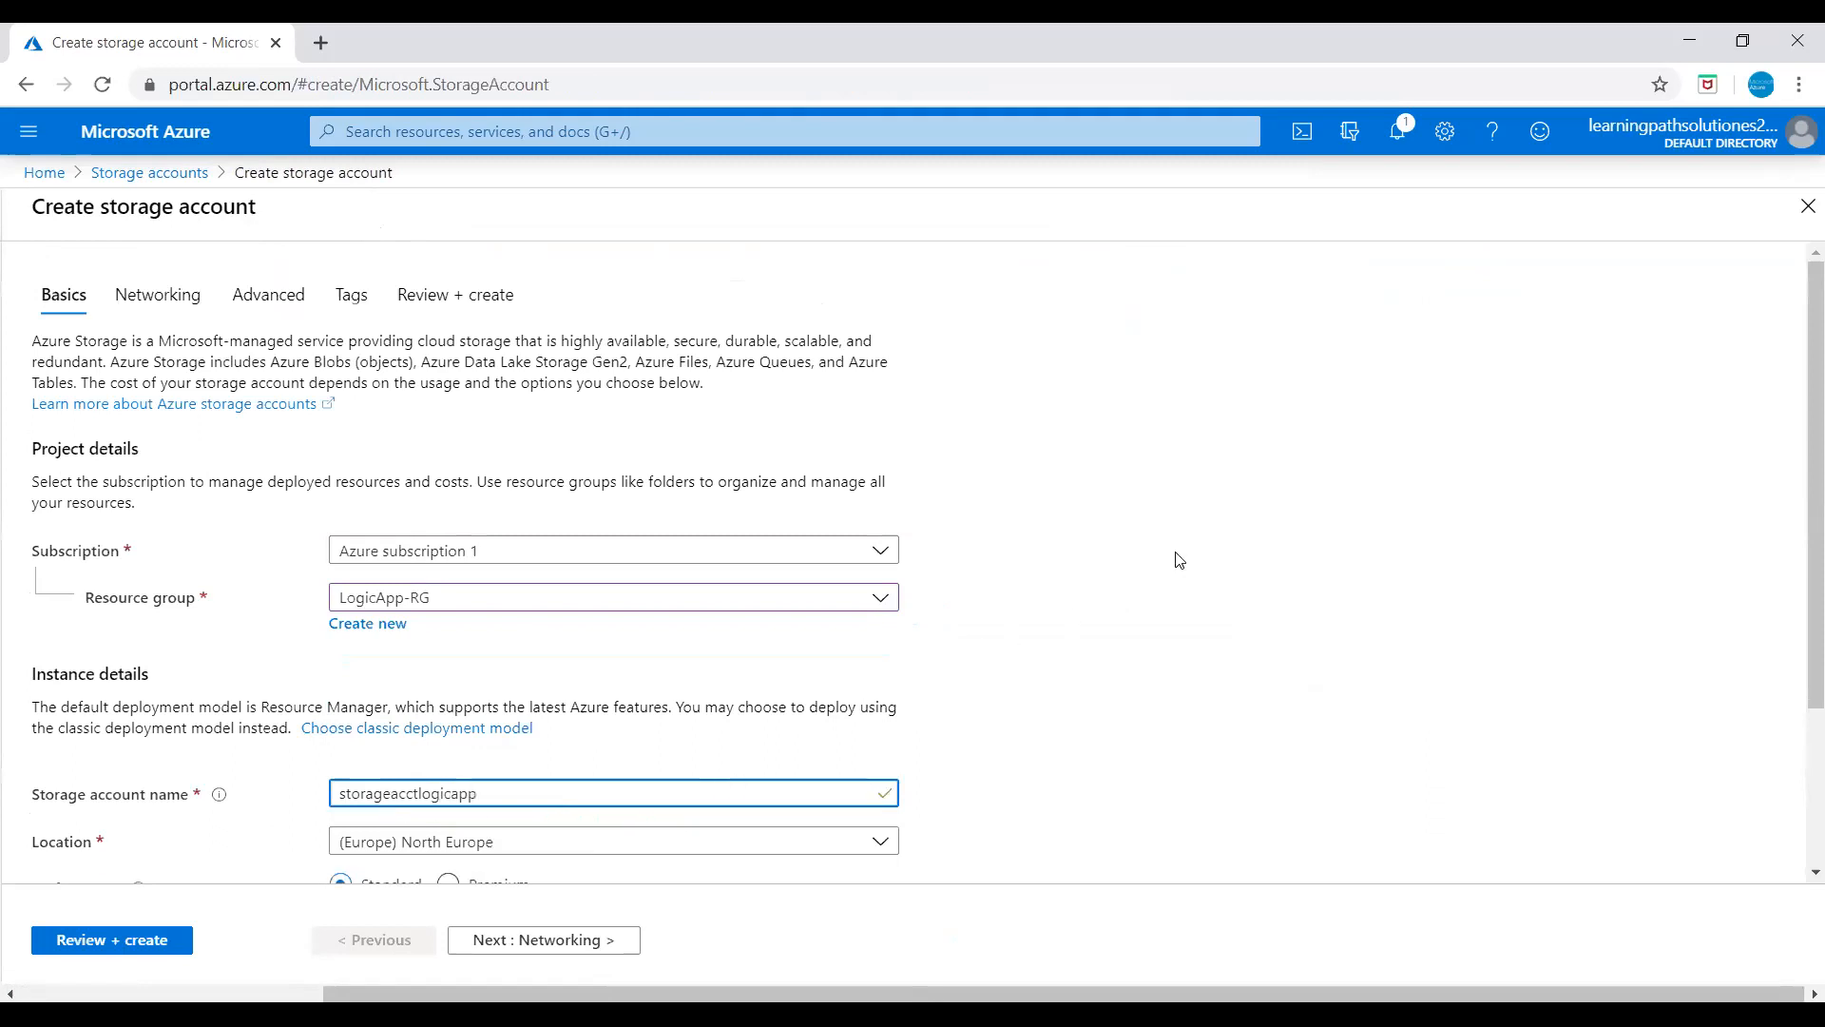
# Step: Set the storage account's location to (US) East US and its replication to Locally-redundant storage (LRS)
pyautogui.scroll(-2, 1164, 570)
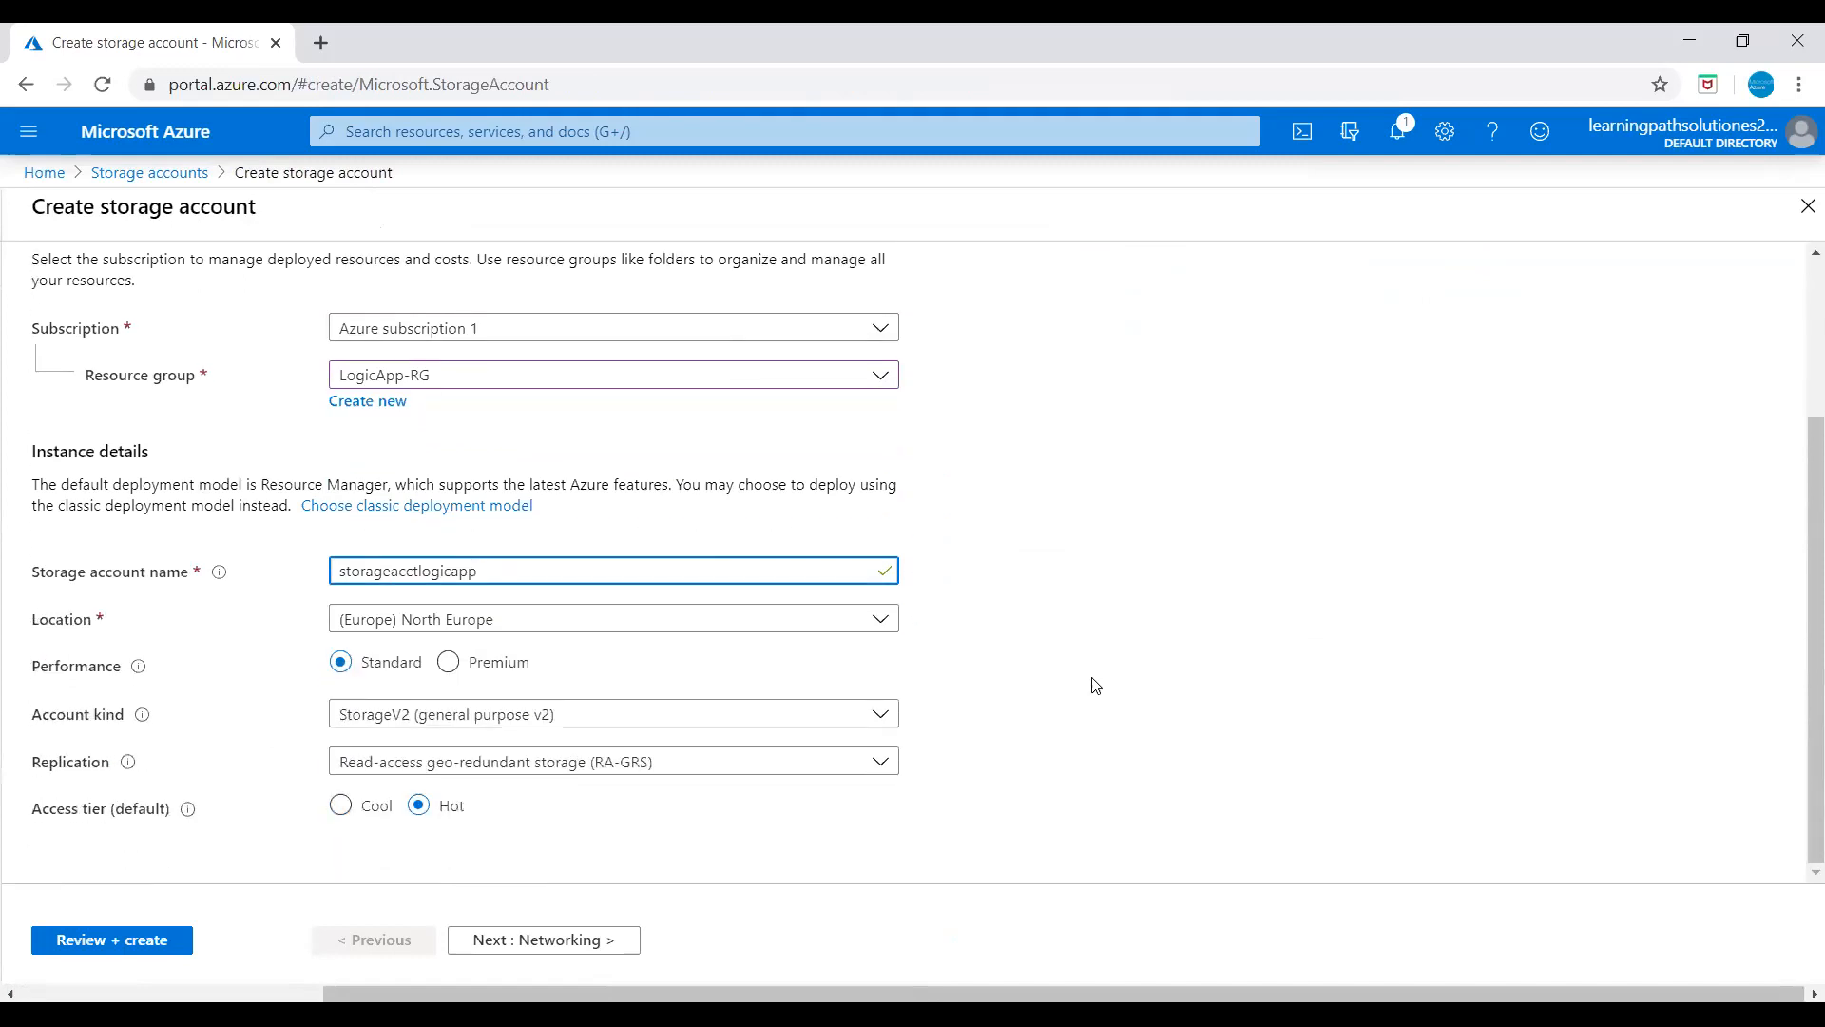
pyautogui.click(654, 620)
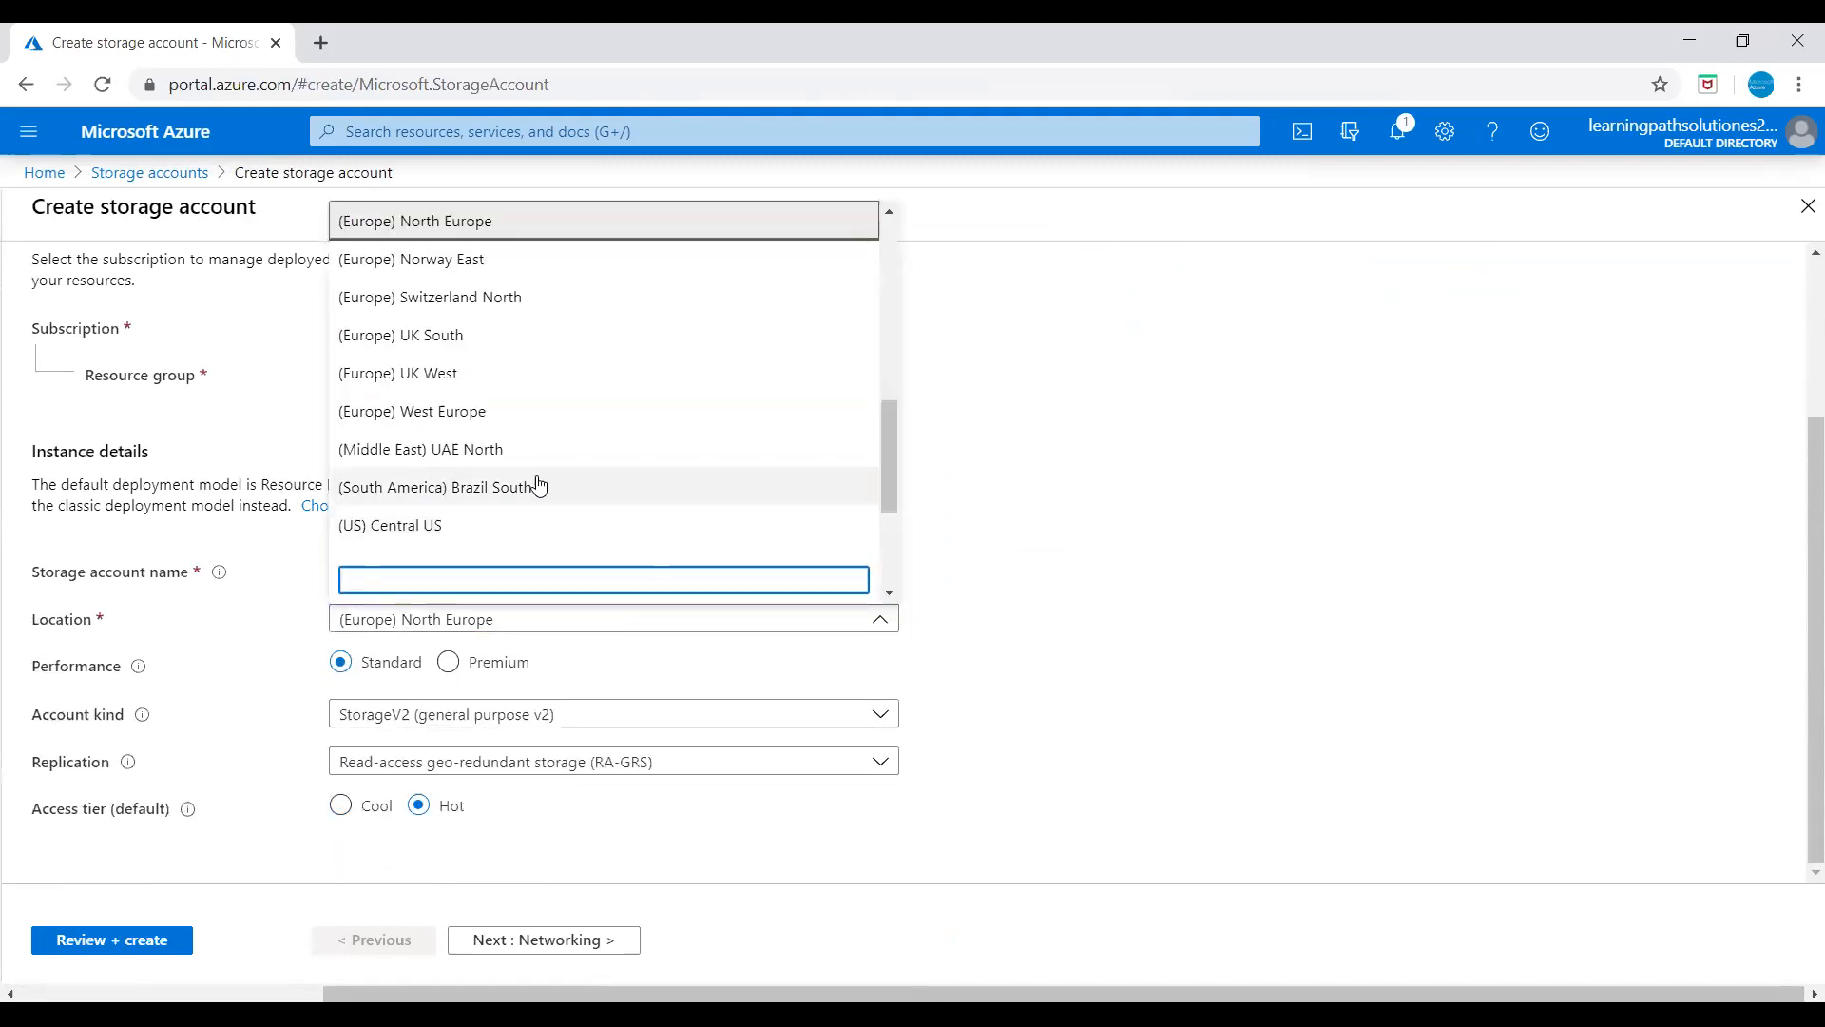
pyautogui.scroll(-3, 495, 409)
pyautogui.click(409, 324)
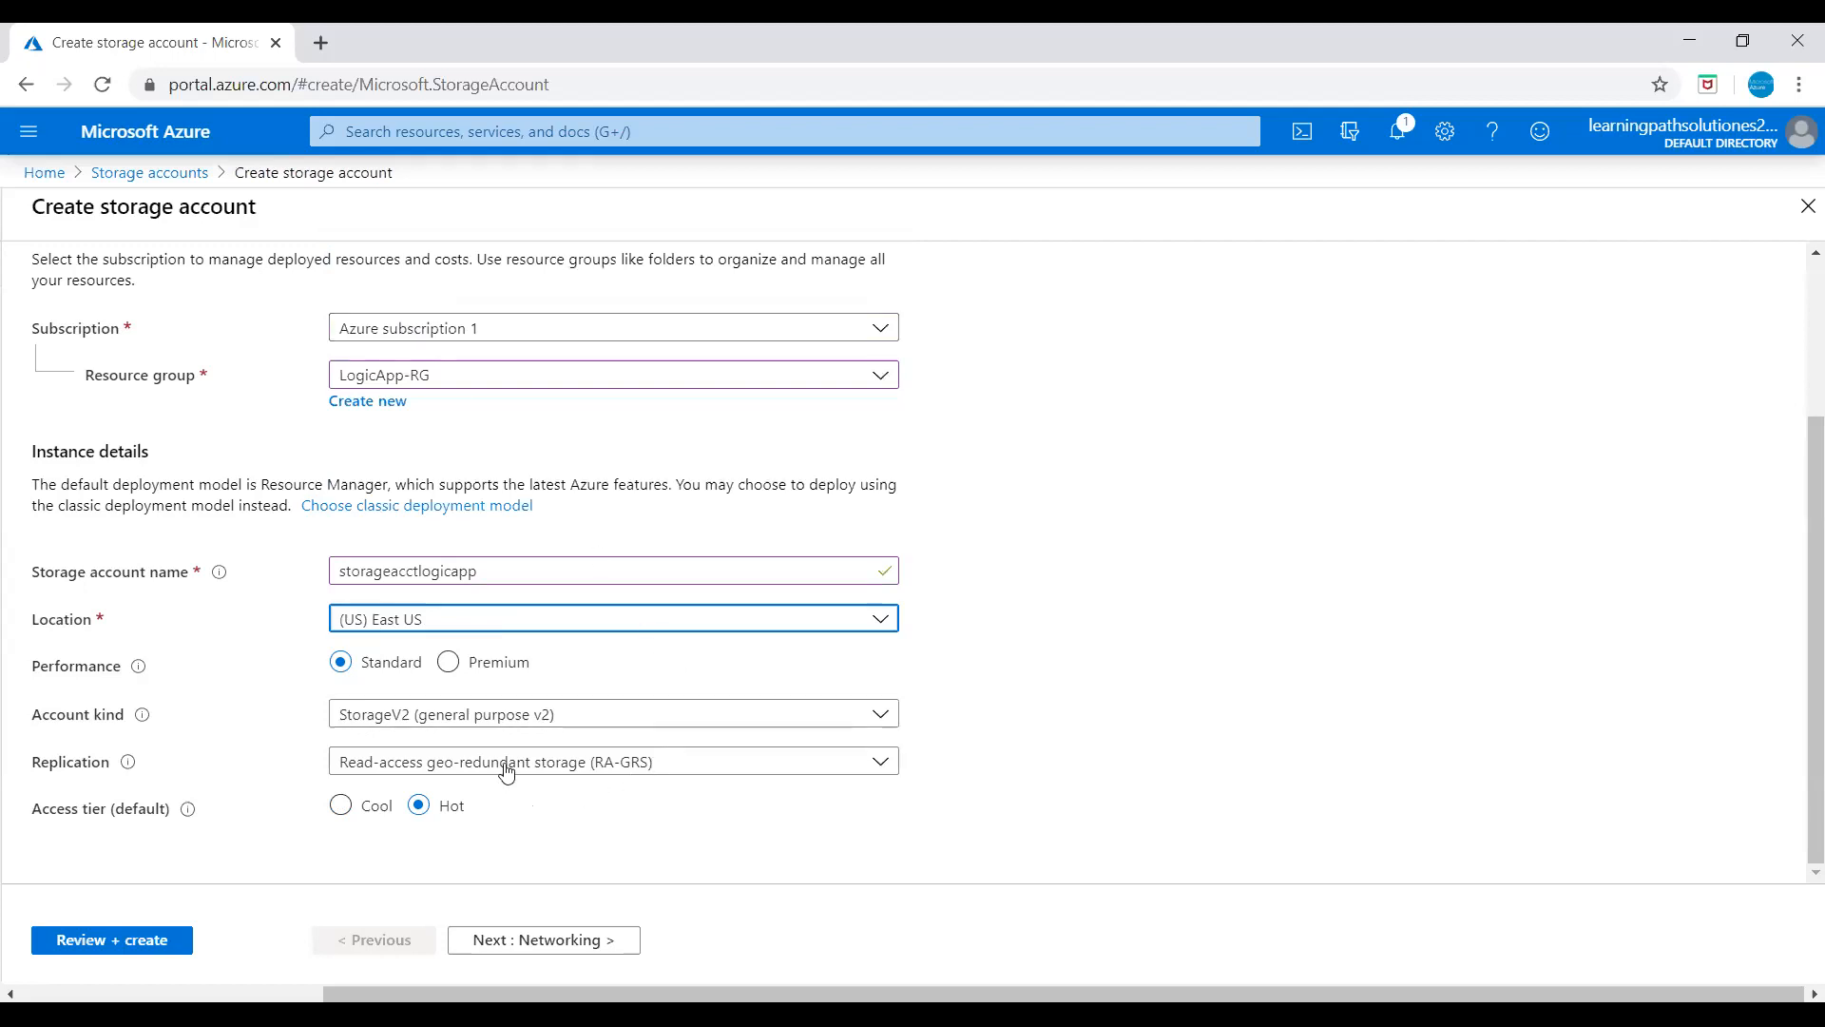
pyautogui.click(465, 766)
pyautogui.click(455, 537)
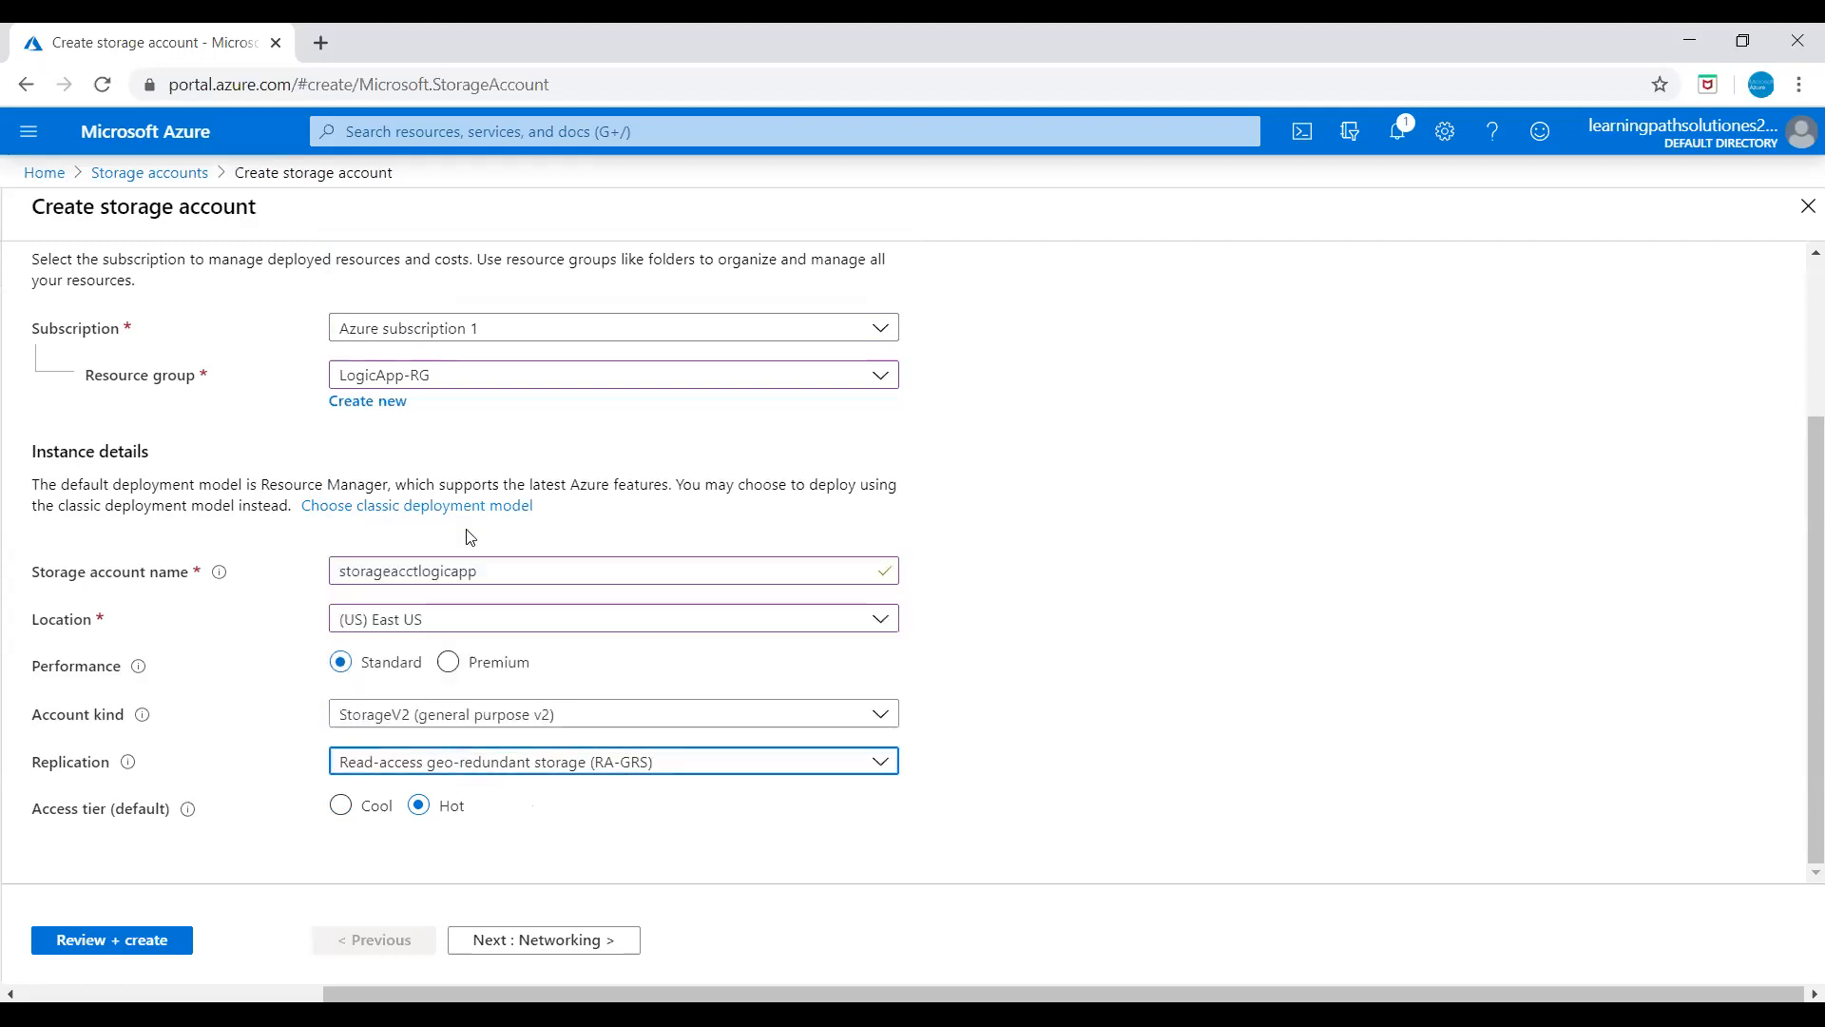
pyautogui.scroll(4, 1164, 619)
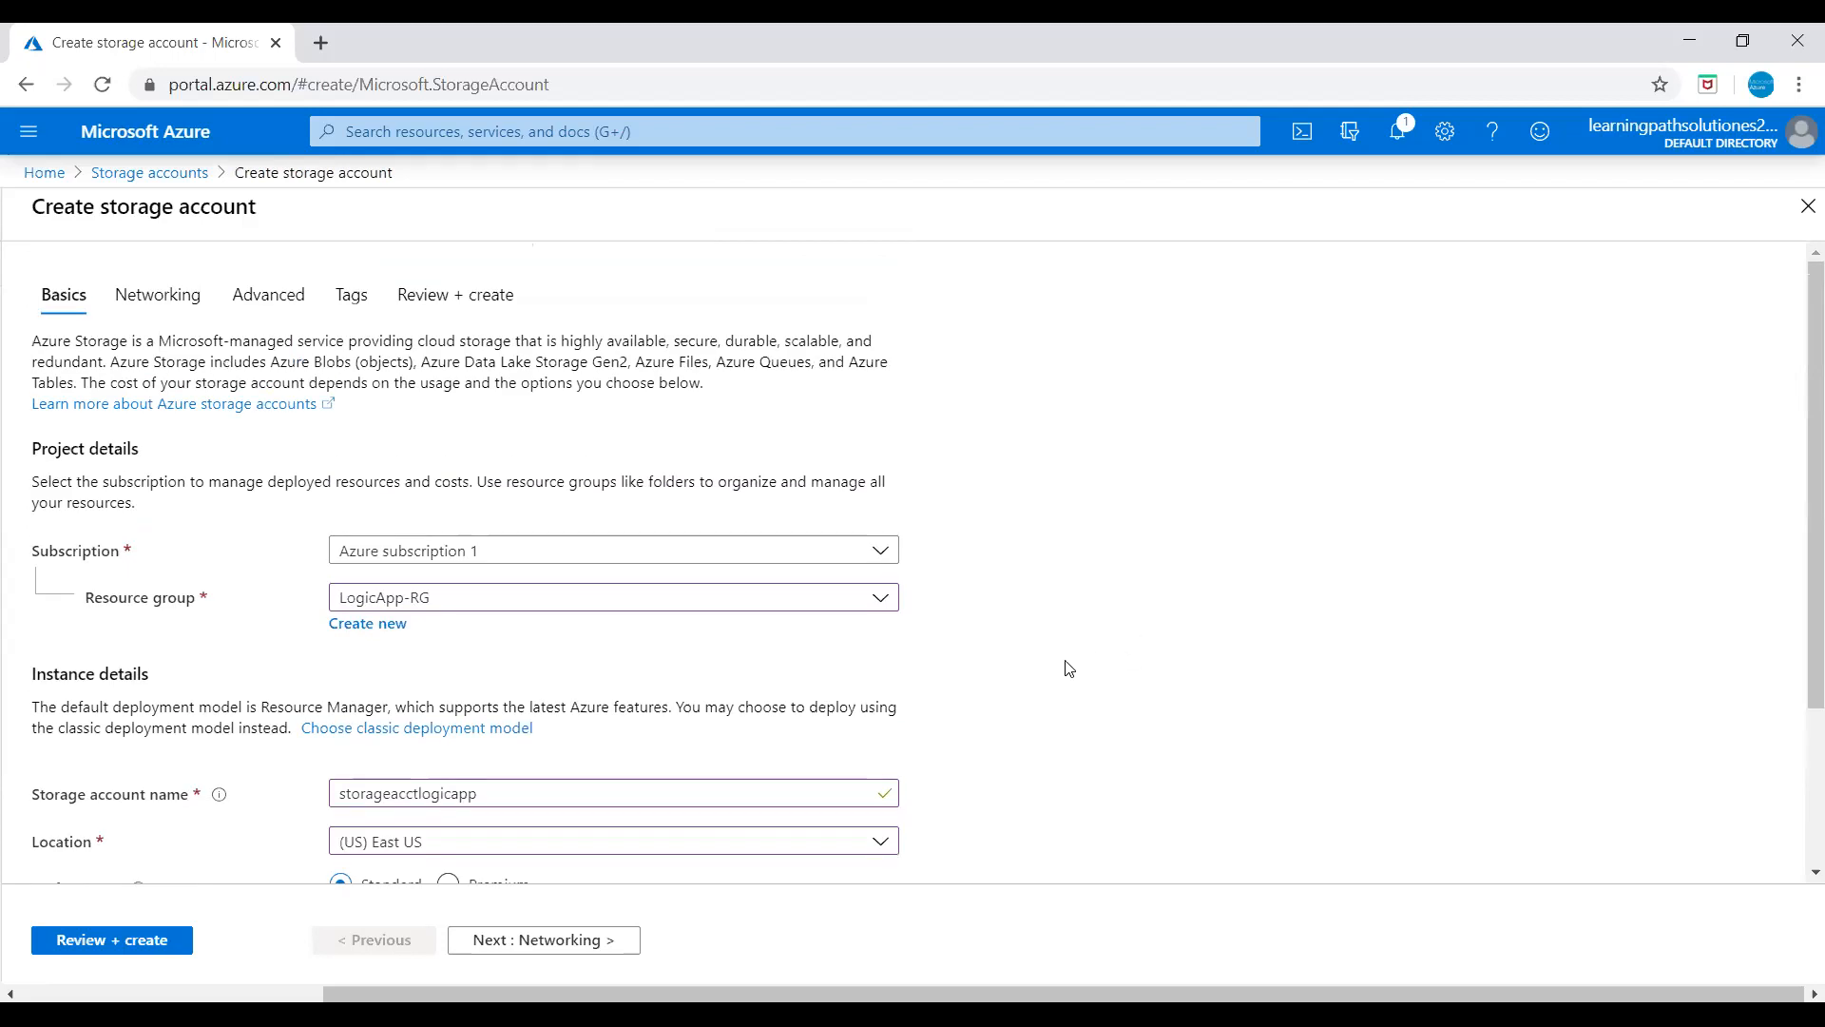
pyautogui.scroll(-4, 856, 742)
pyautogui.scroll(3, 224, 359)
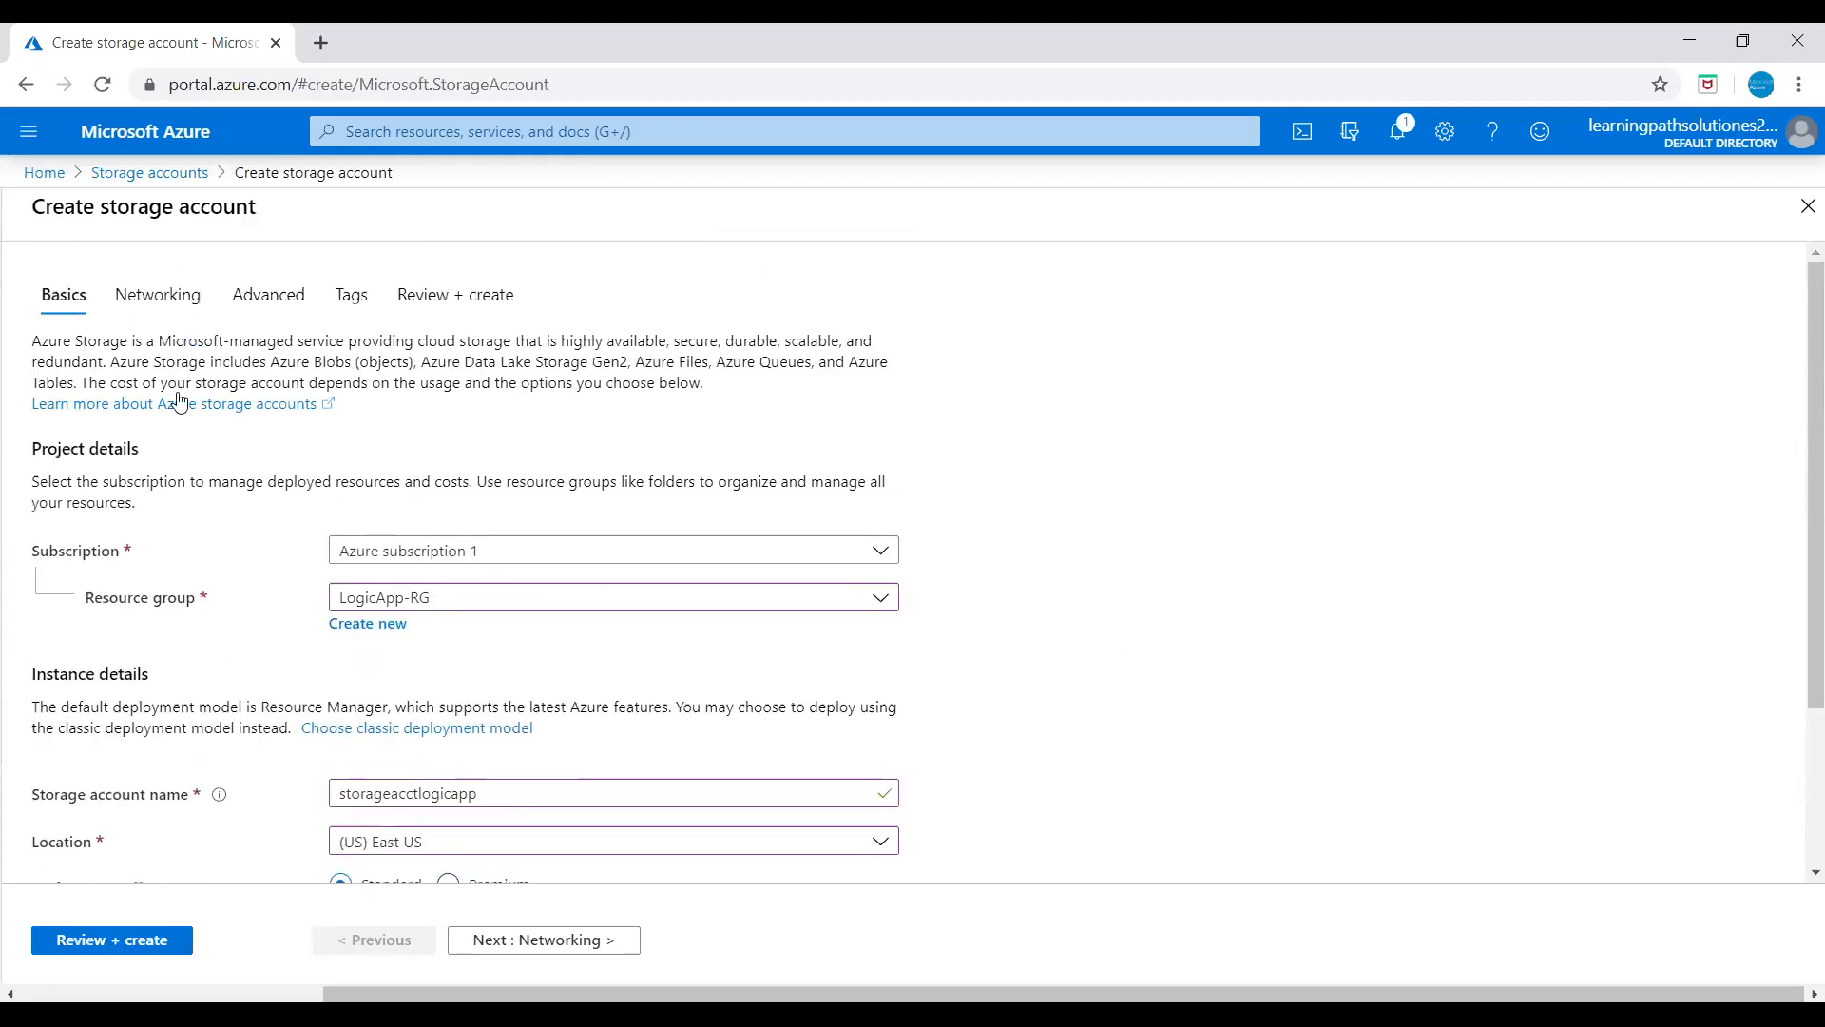
# Step: Look through the new storage account's networking, advanced and tag settings
pyautogui.click(162, 295)
pyautogui.click(273, 306)
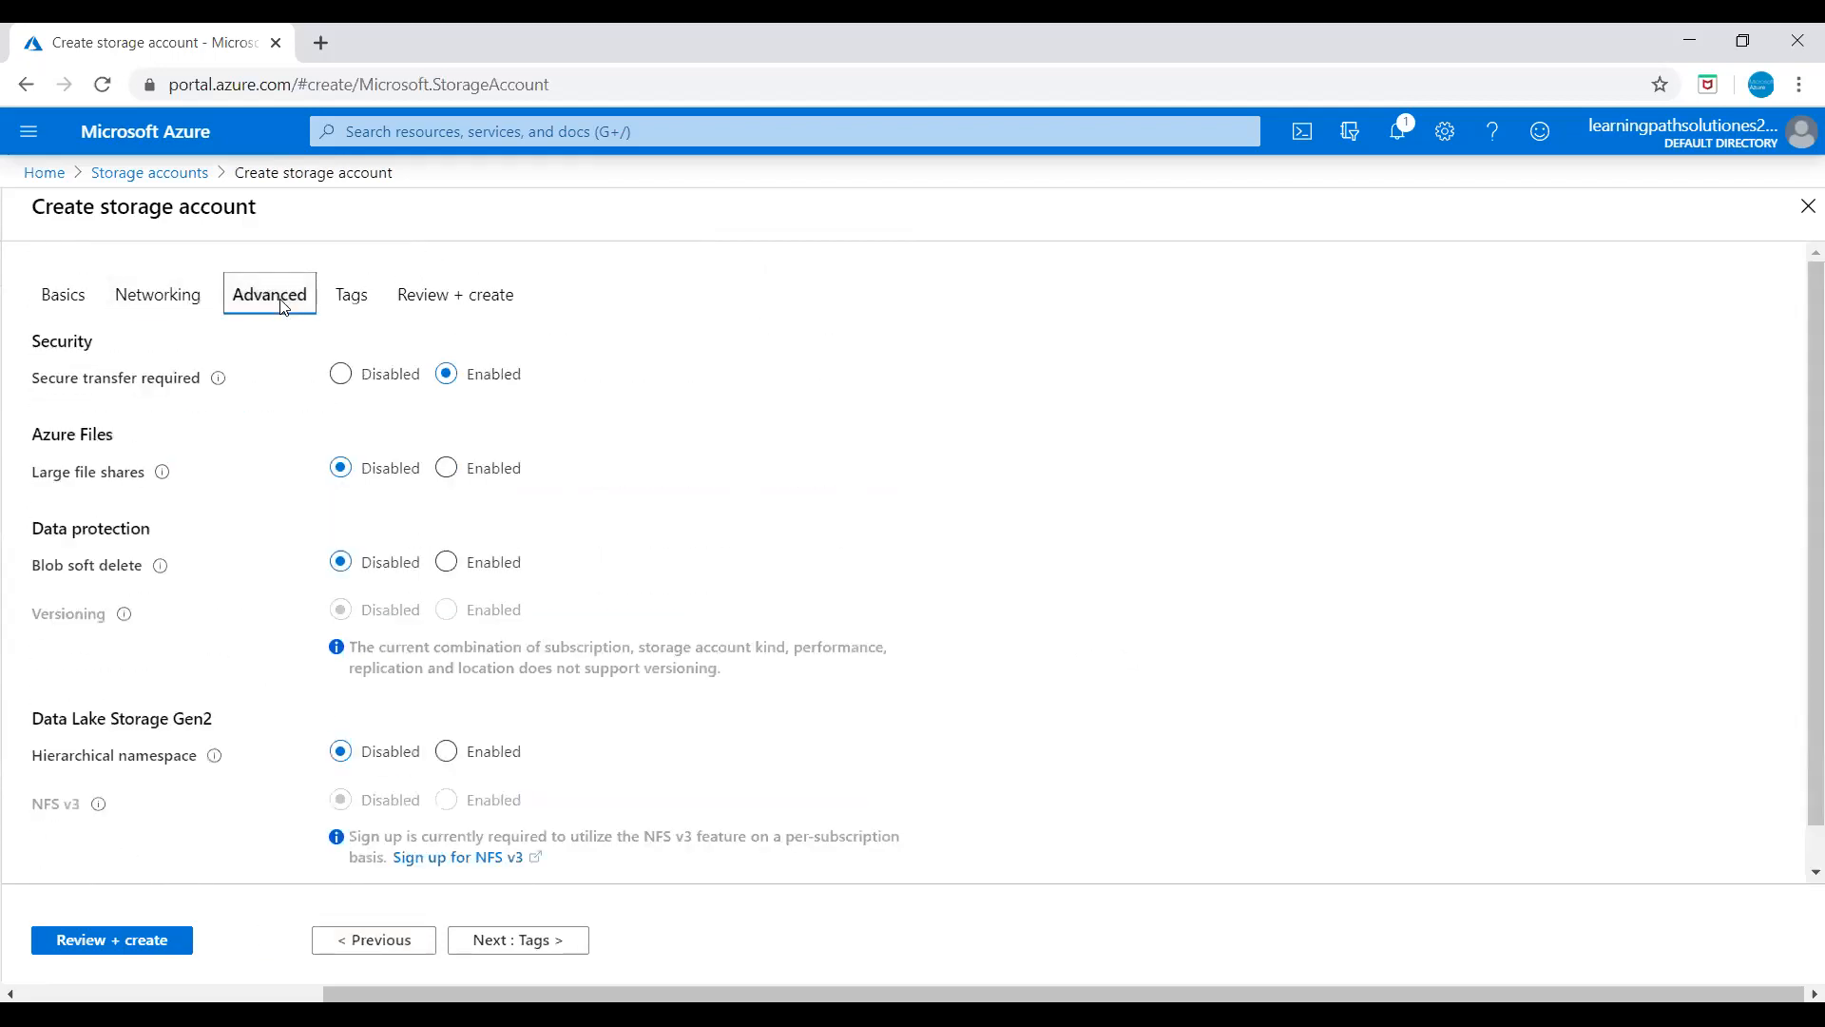
pyautogui.click(351, 300)
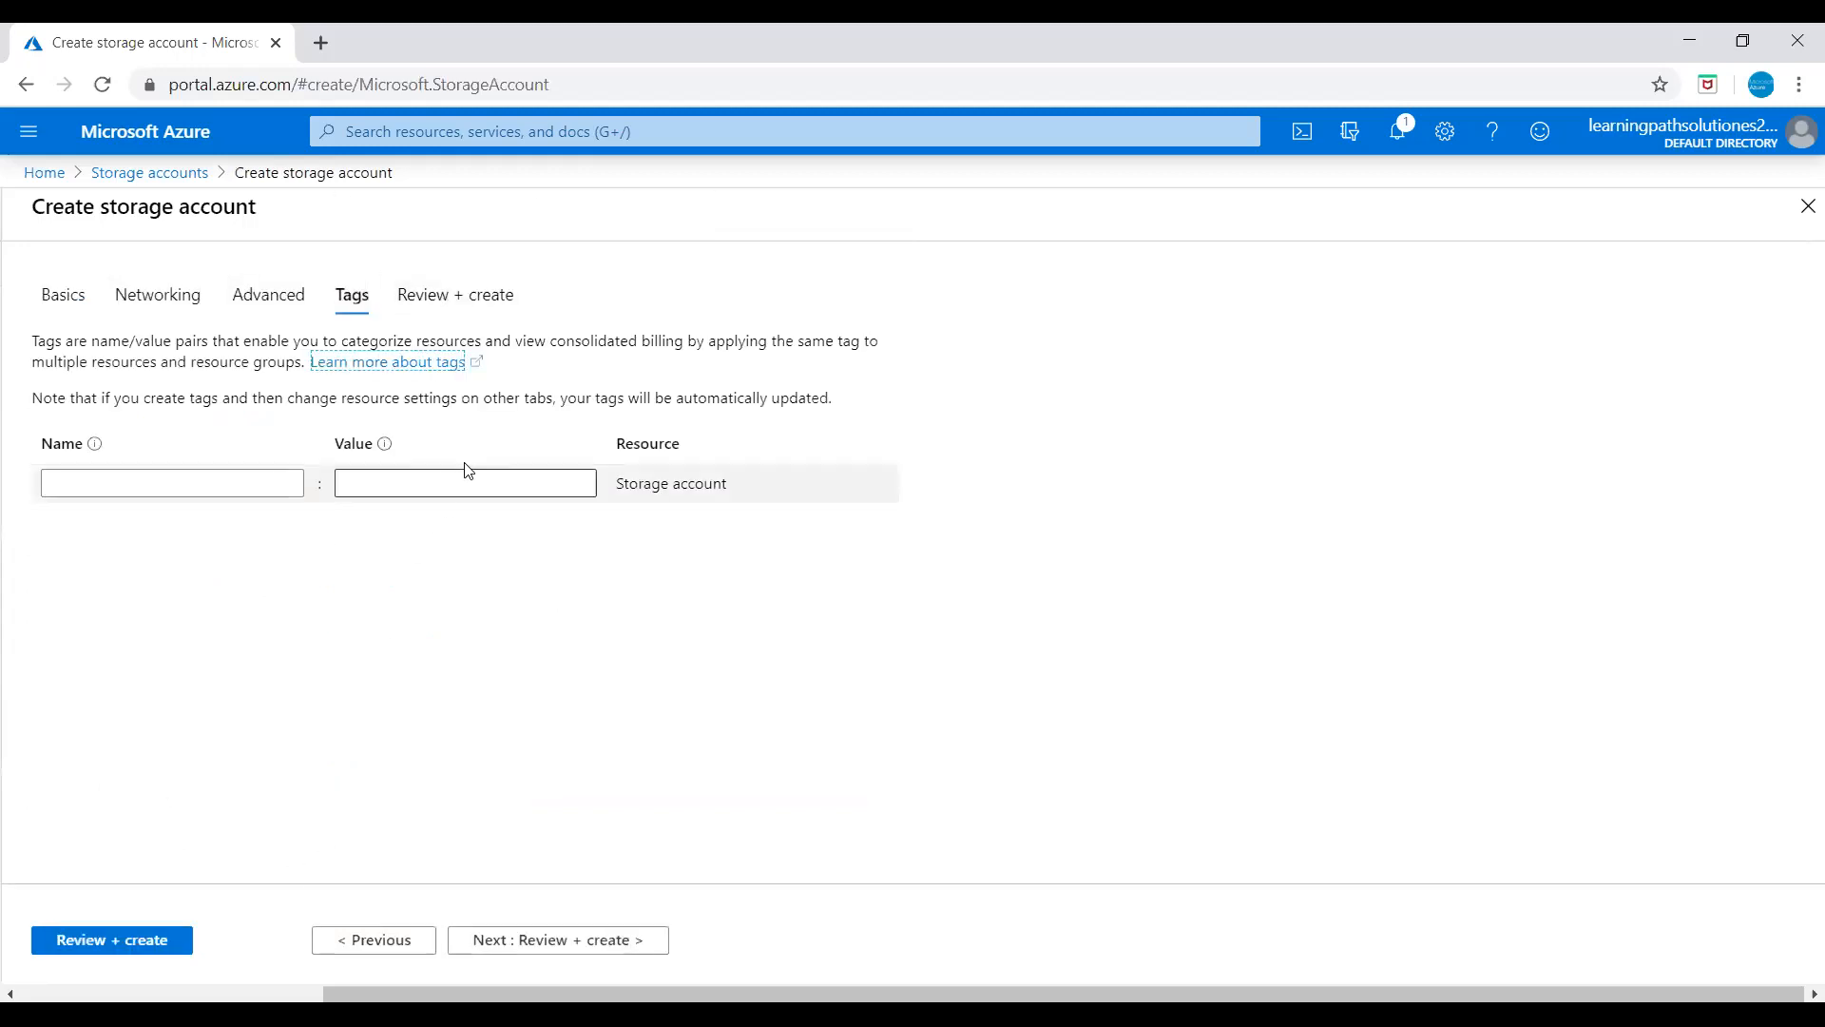
# Step: Review and create the storage account, and go to the deployed resource
pyautogui.click(144, 944)
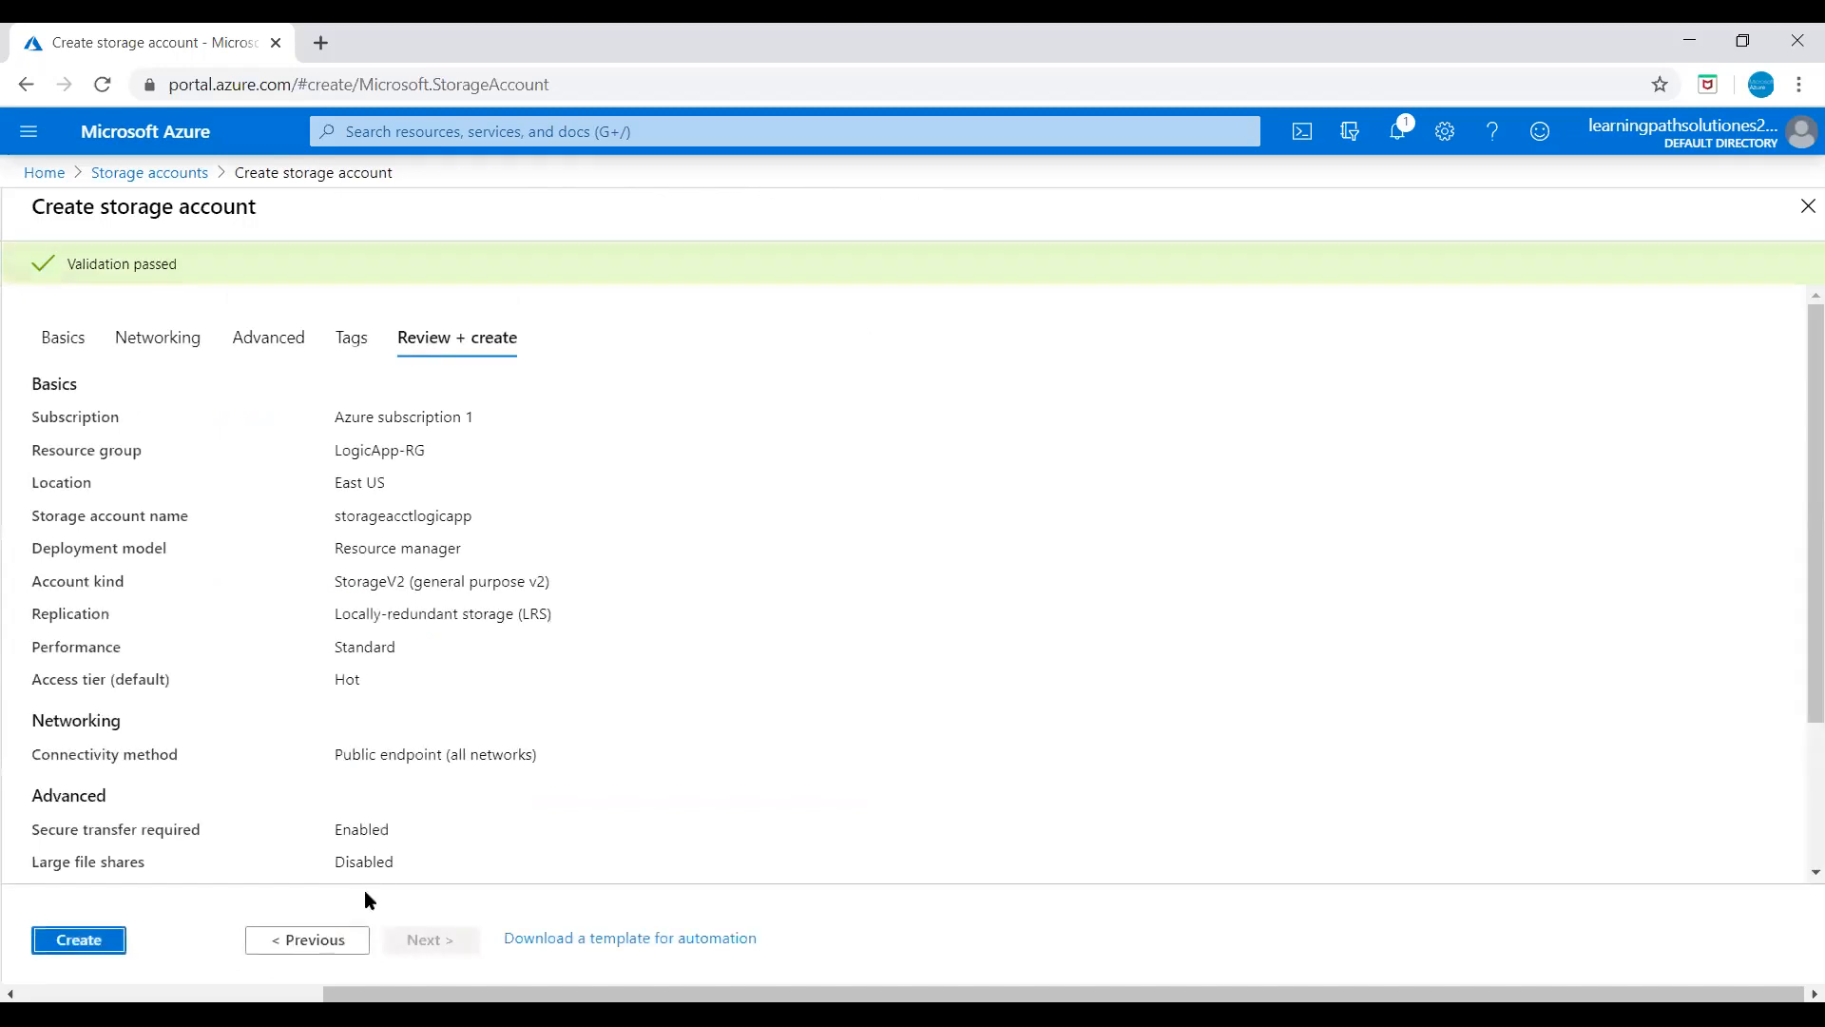
pyautogui.click(59, 942)
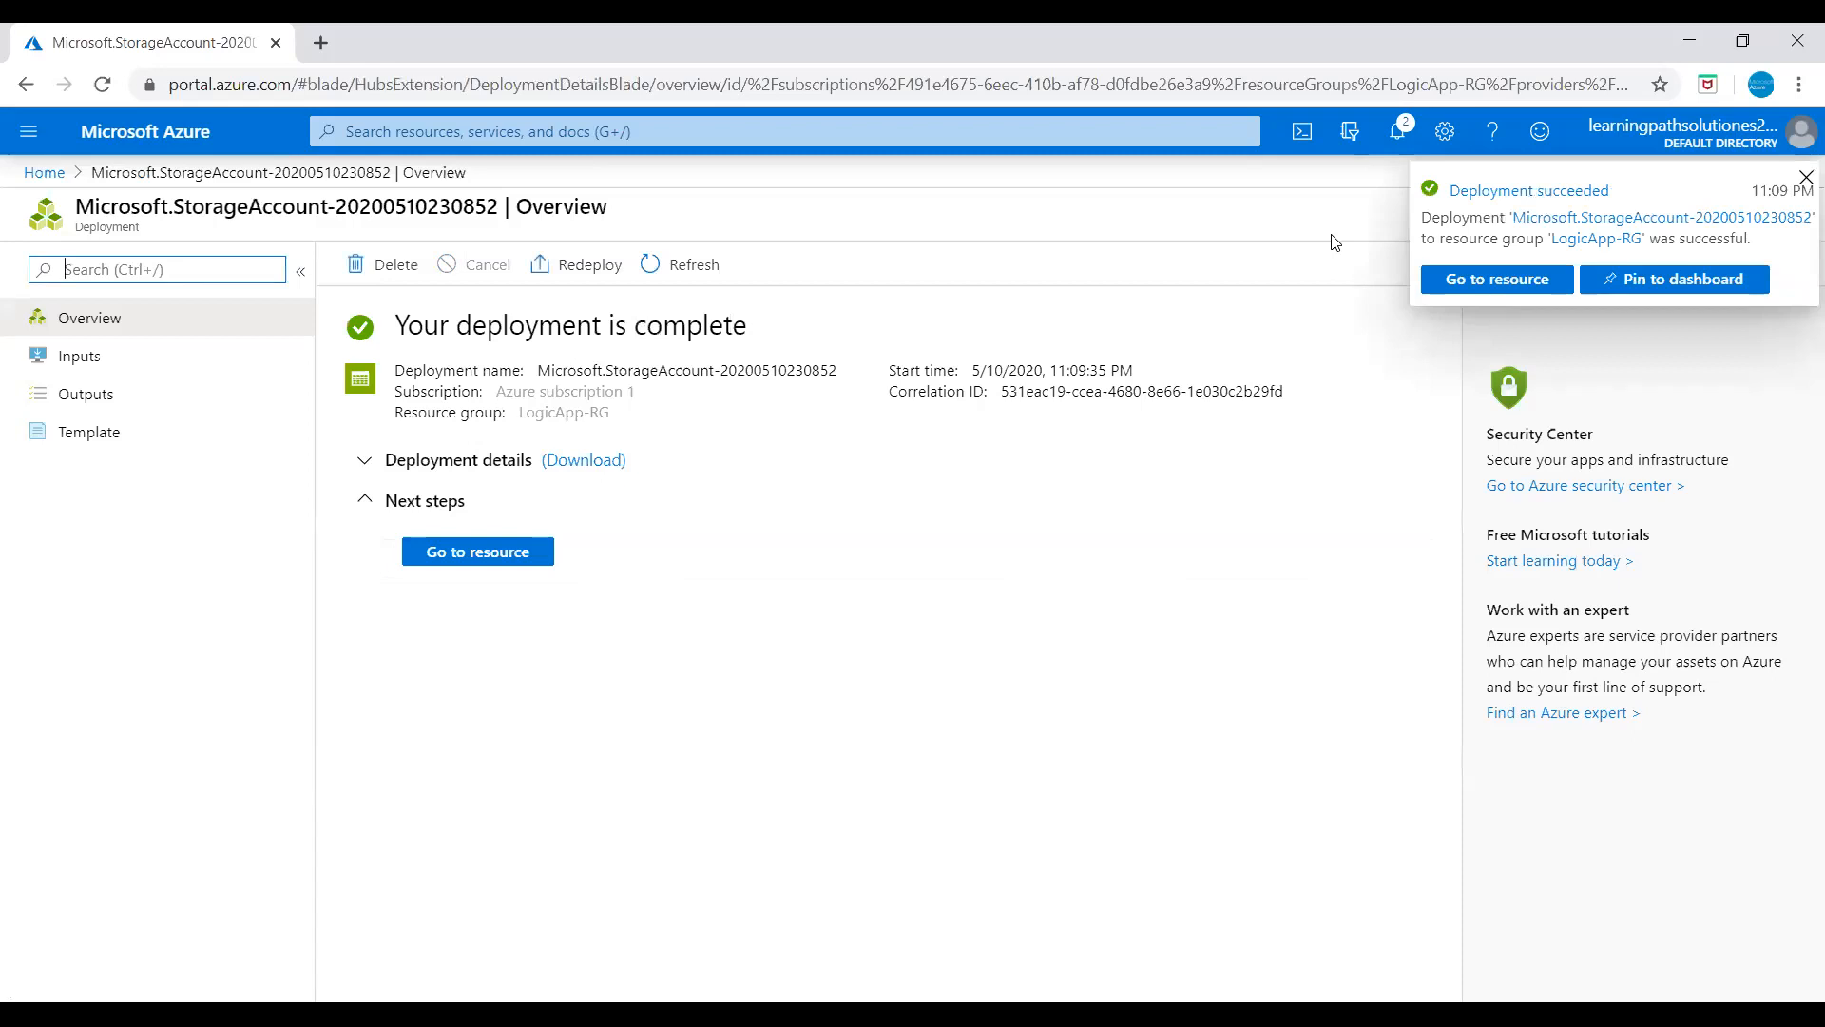
pyautogui.click(1499, 280)
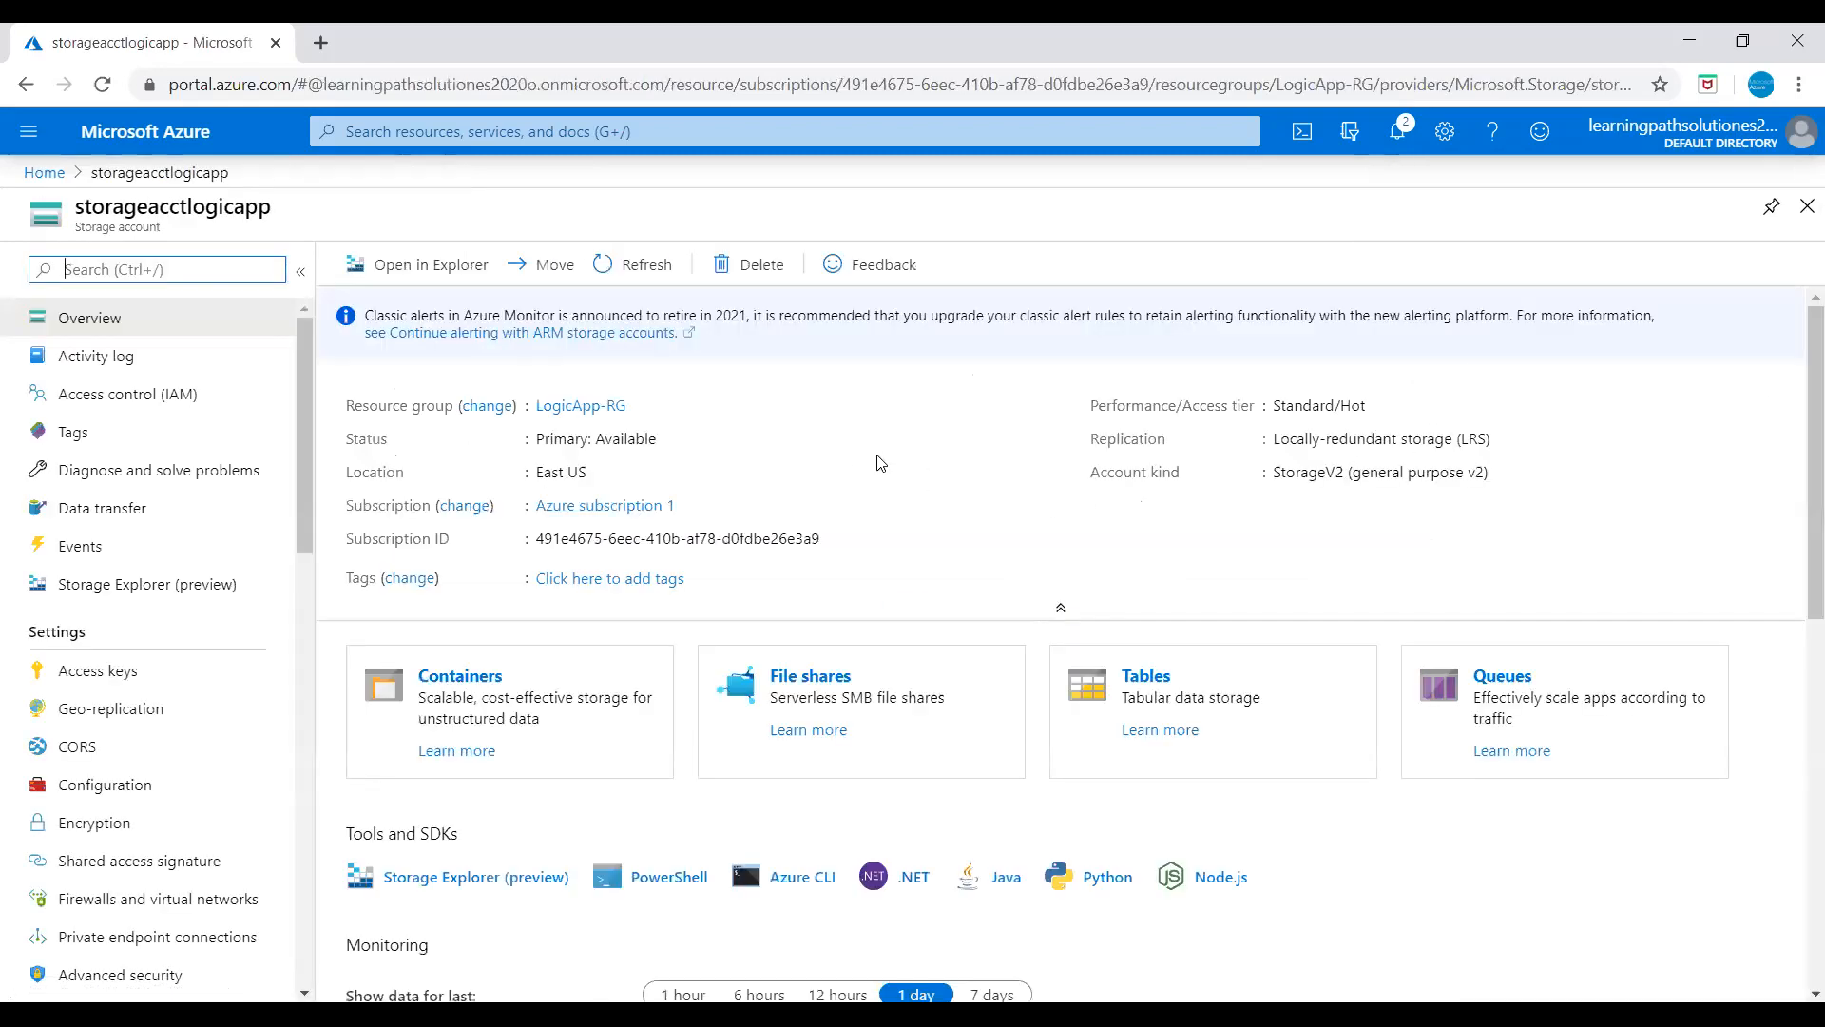
# Step: Open the storage account's containers and create a container named blobforlogicapptest
pyautogui.click(468, 700)
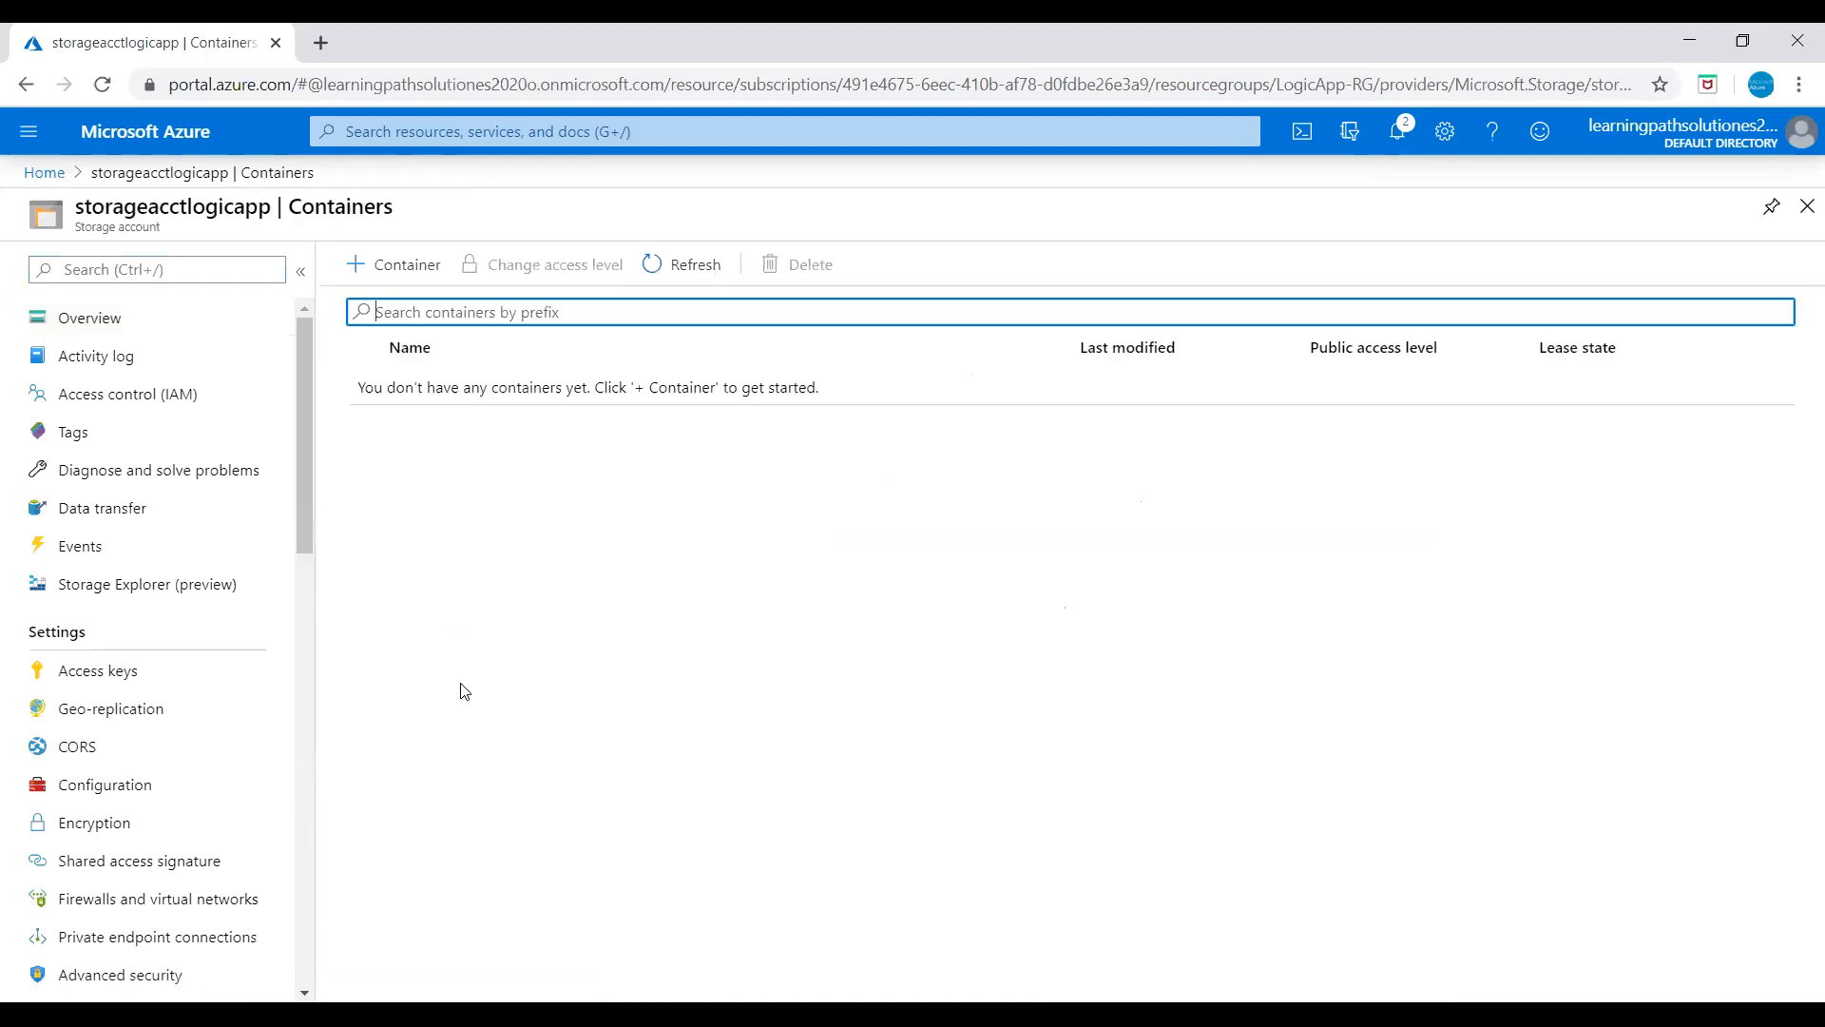
pyautogui.click(395, 273)
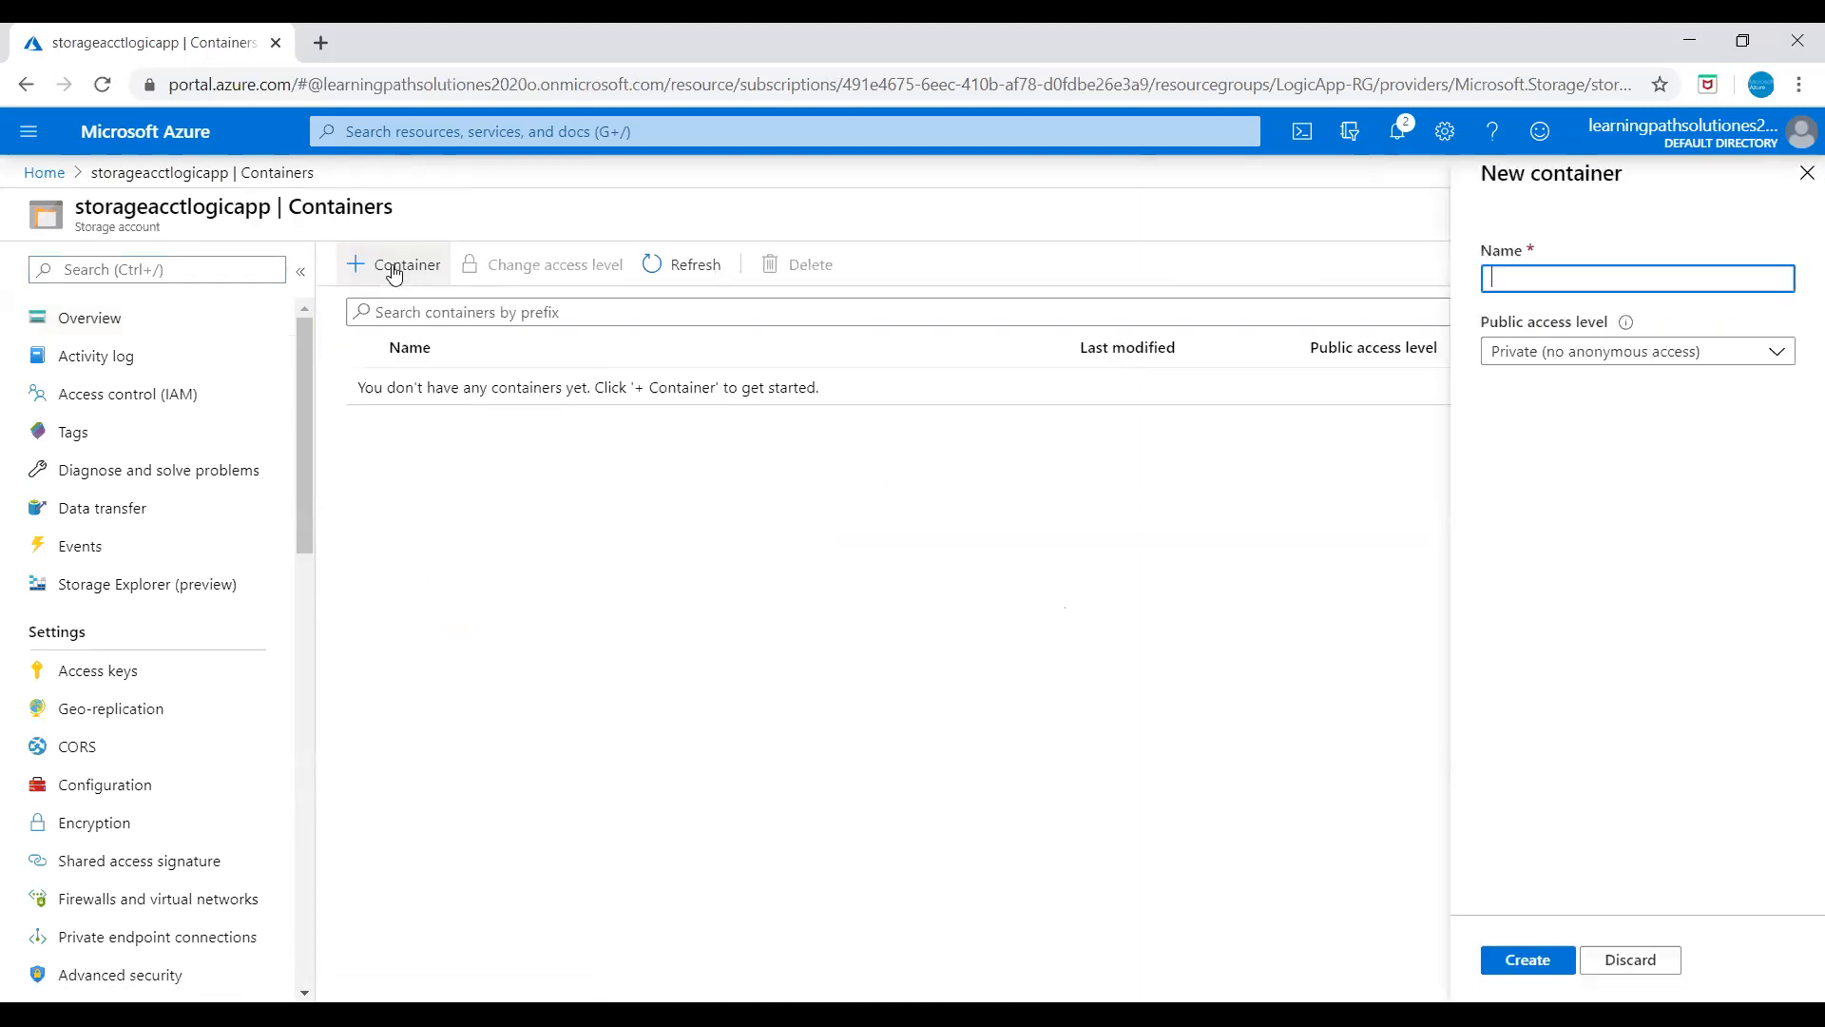
pyautogui.click(1530, 277)
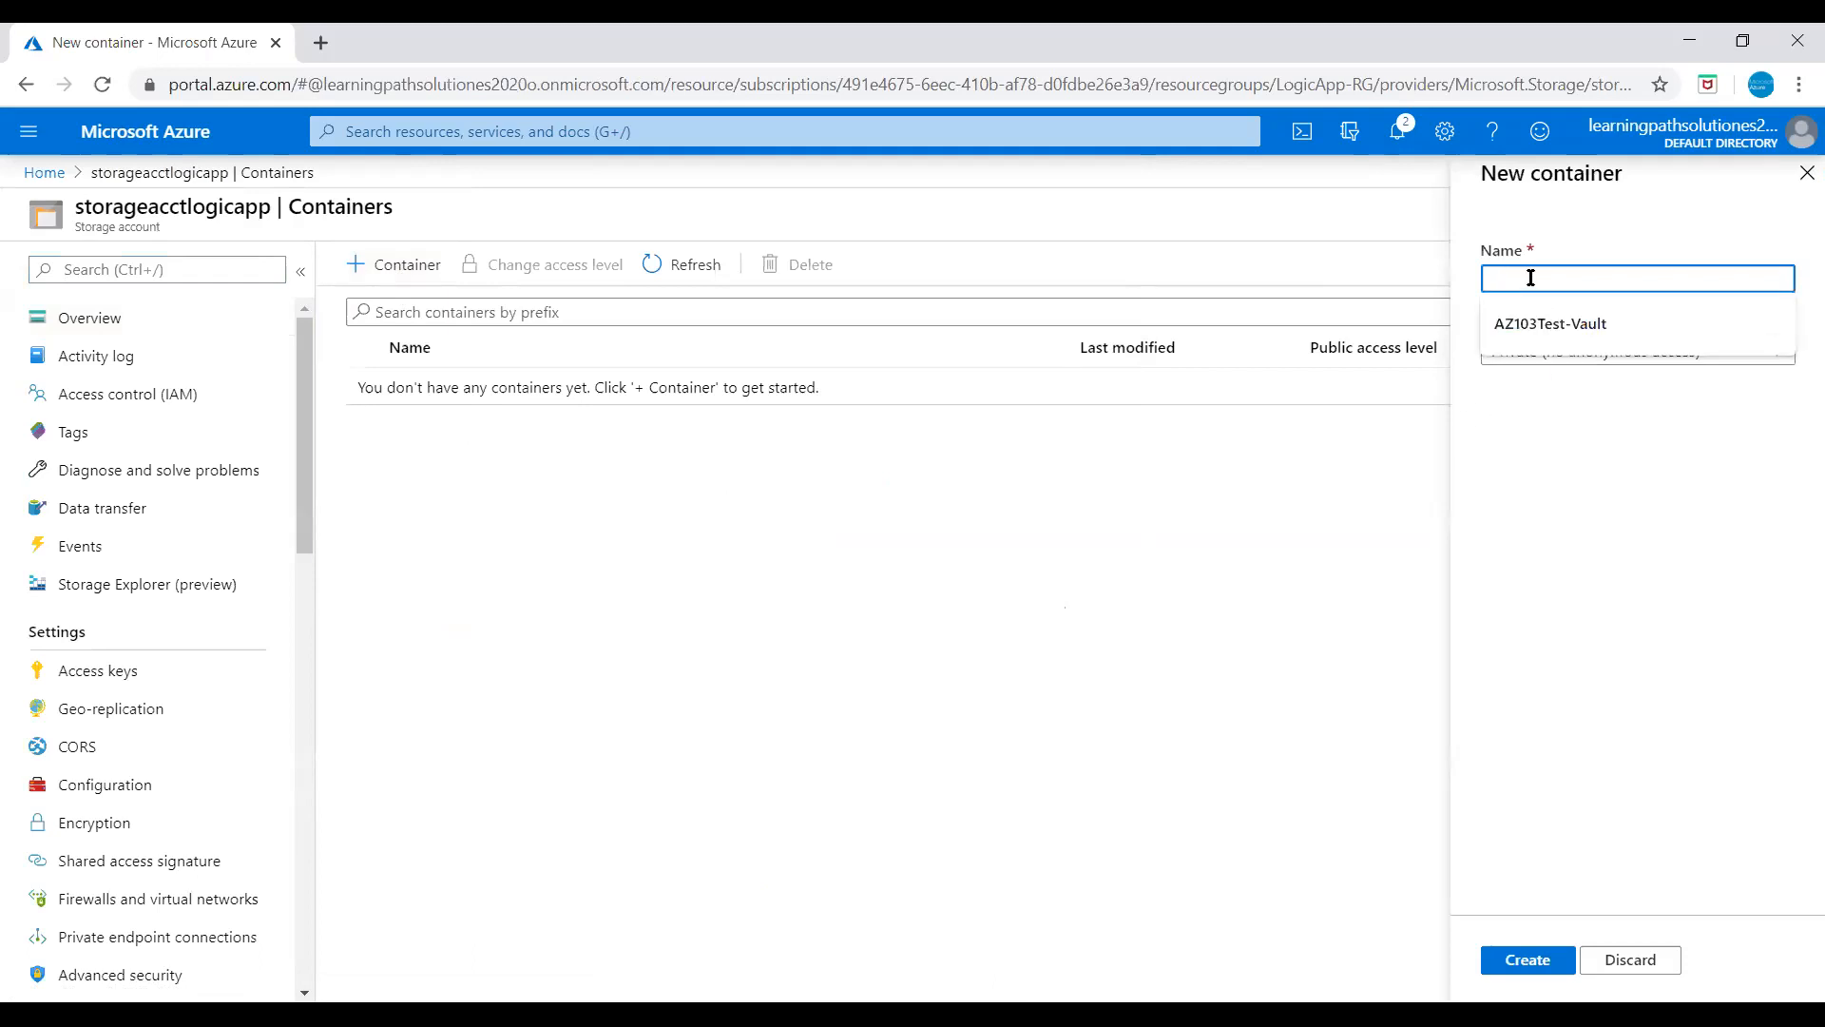
pyautogui.write('blob')
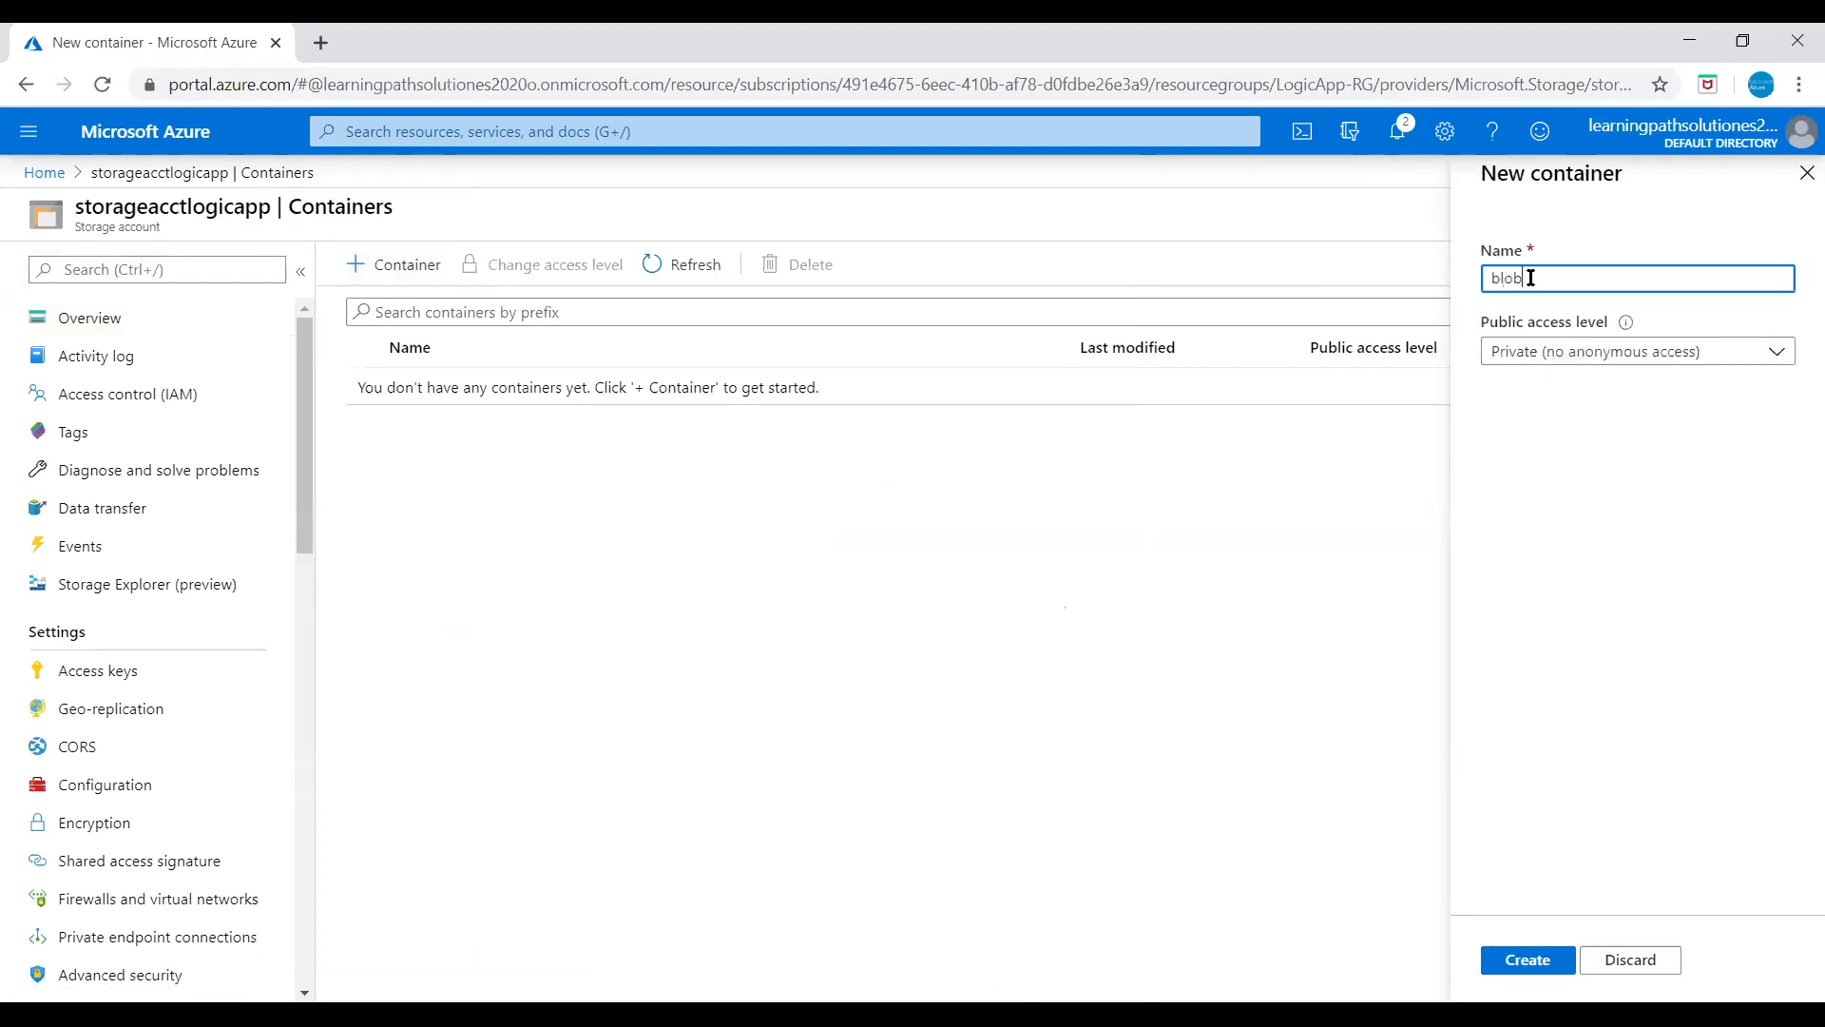
pyautogui.write('forlogicapptest')
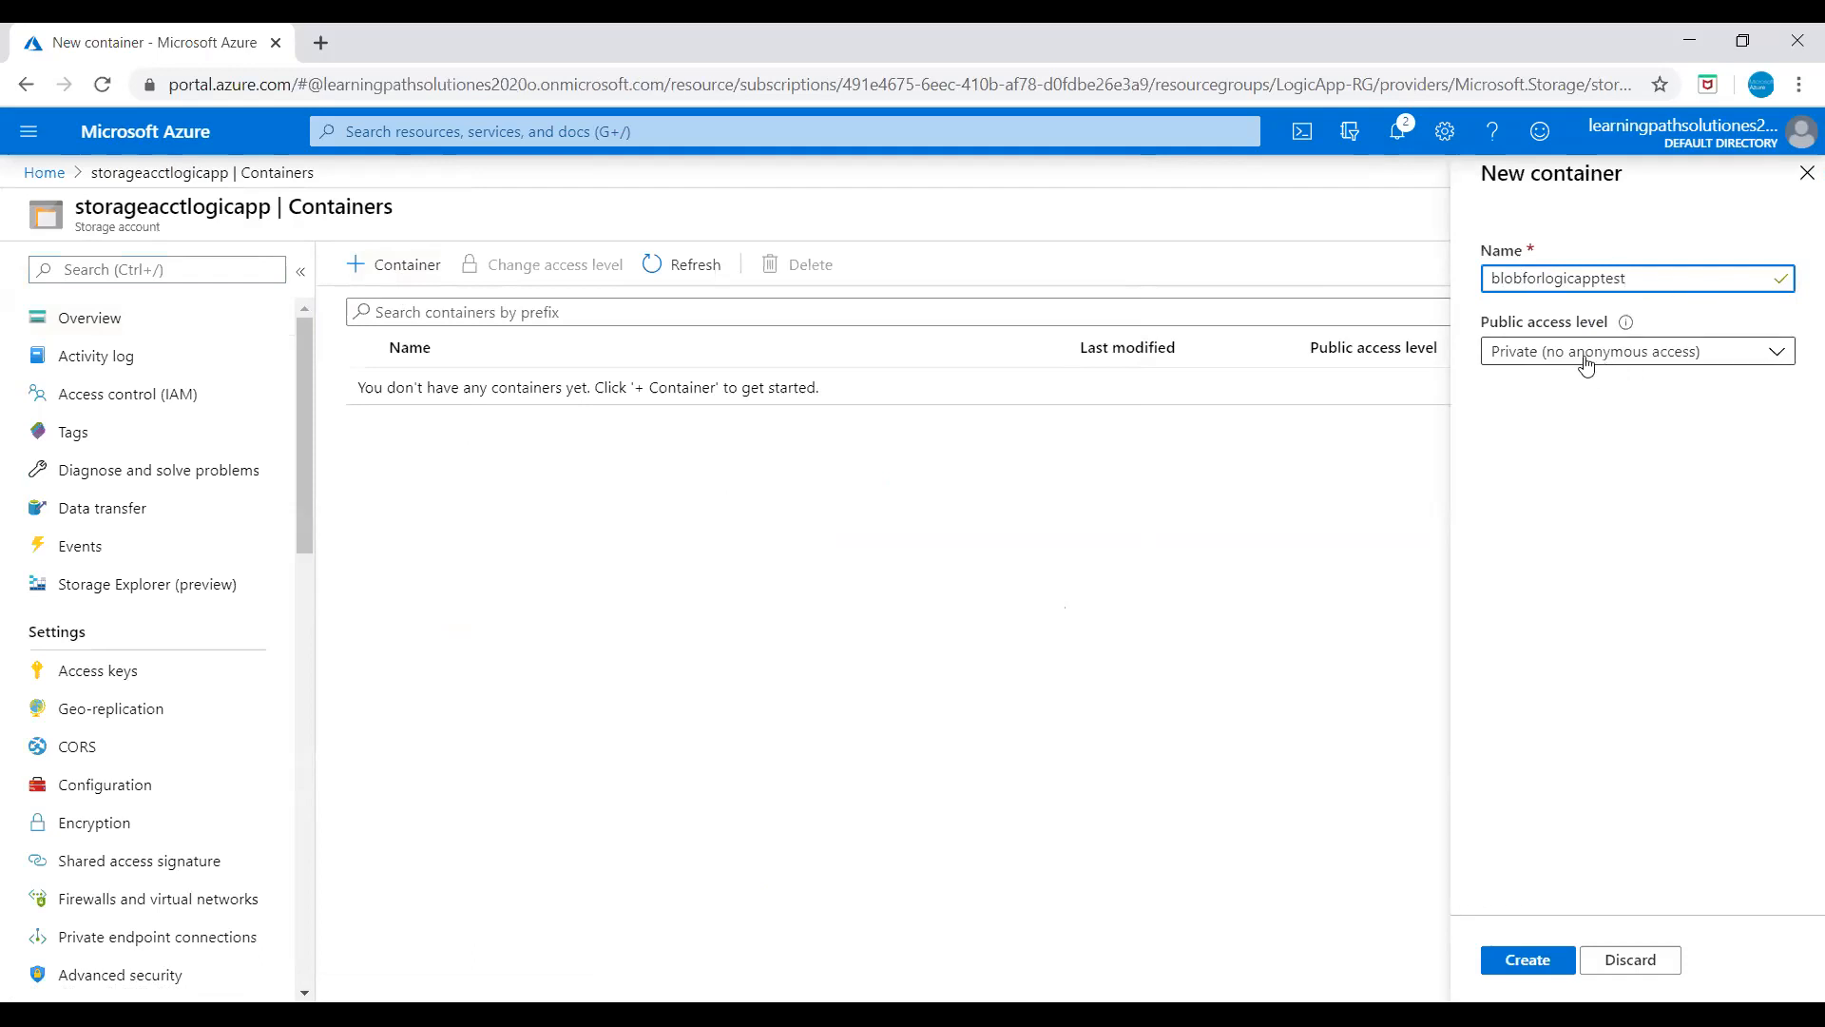
pyautogui.click(1533, 958)
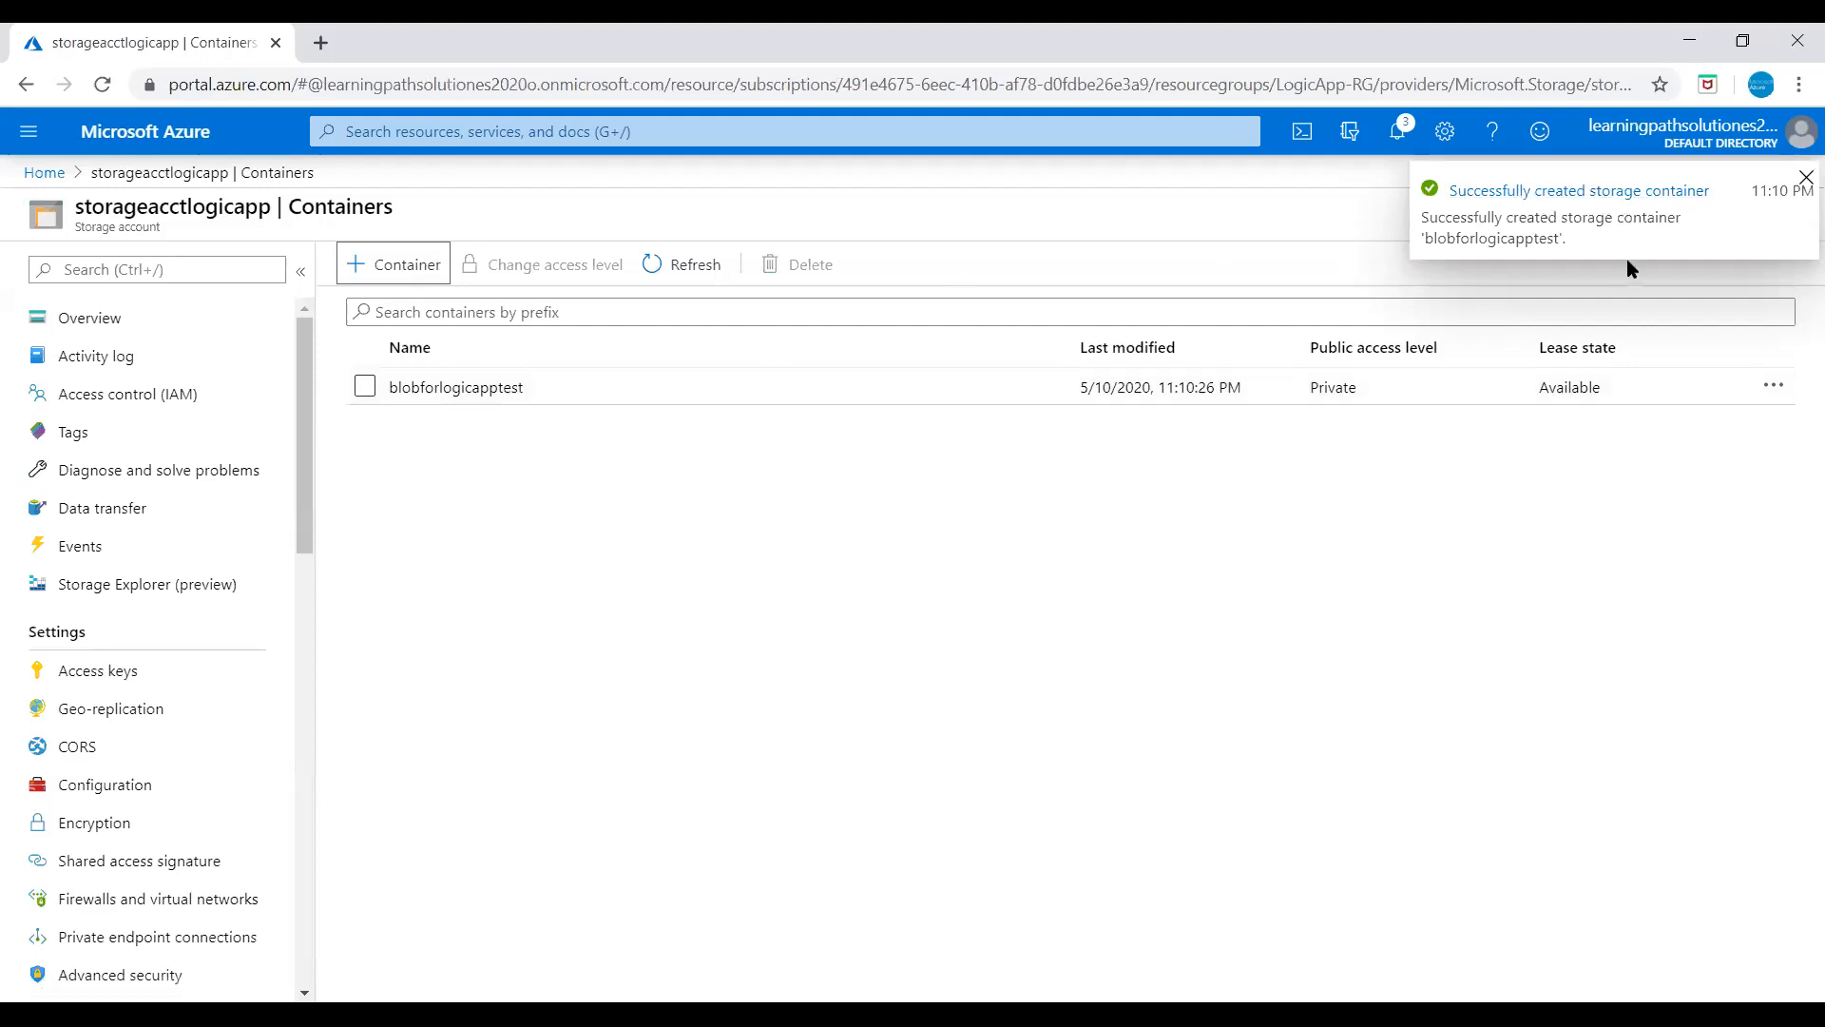
# Step: Open the blobforlogicapptest container, upload the local file unnamed.jpg to it and dismiss the notification
pyautogui.click(477, 400)
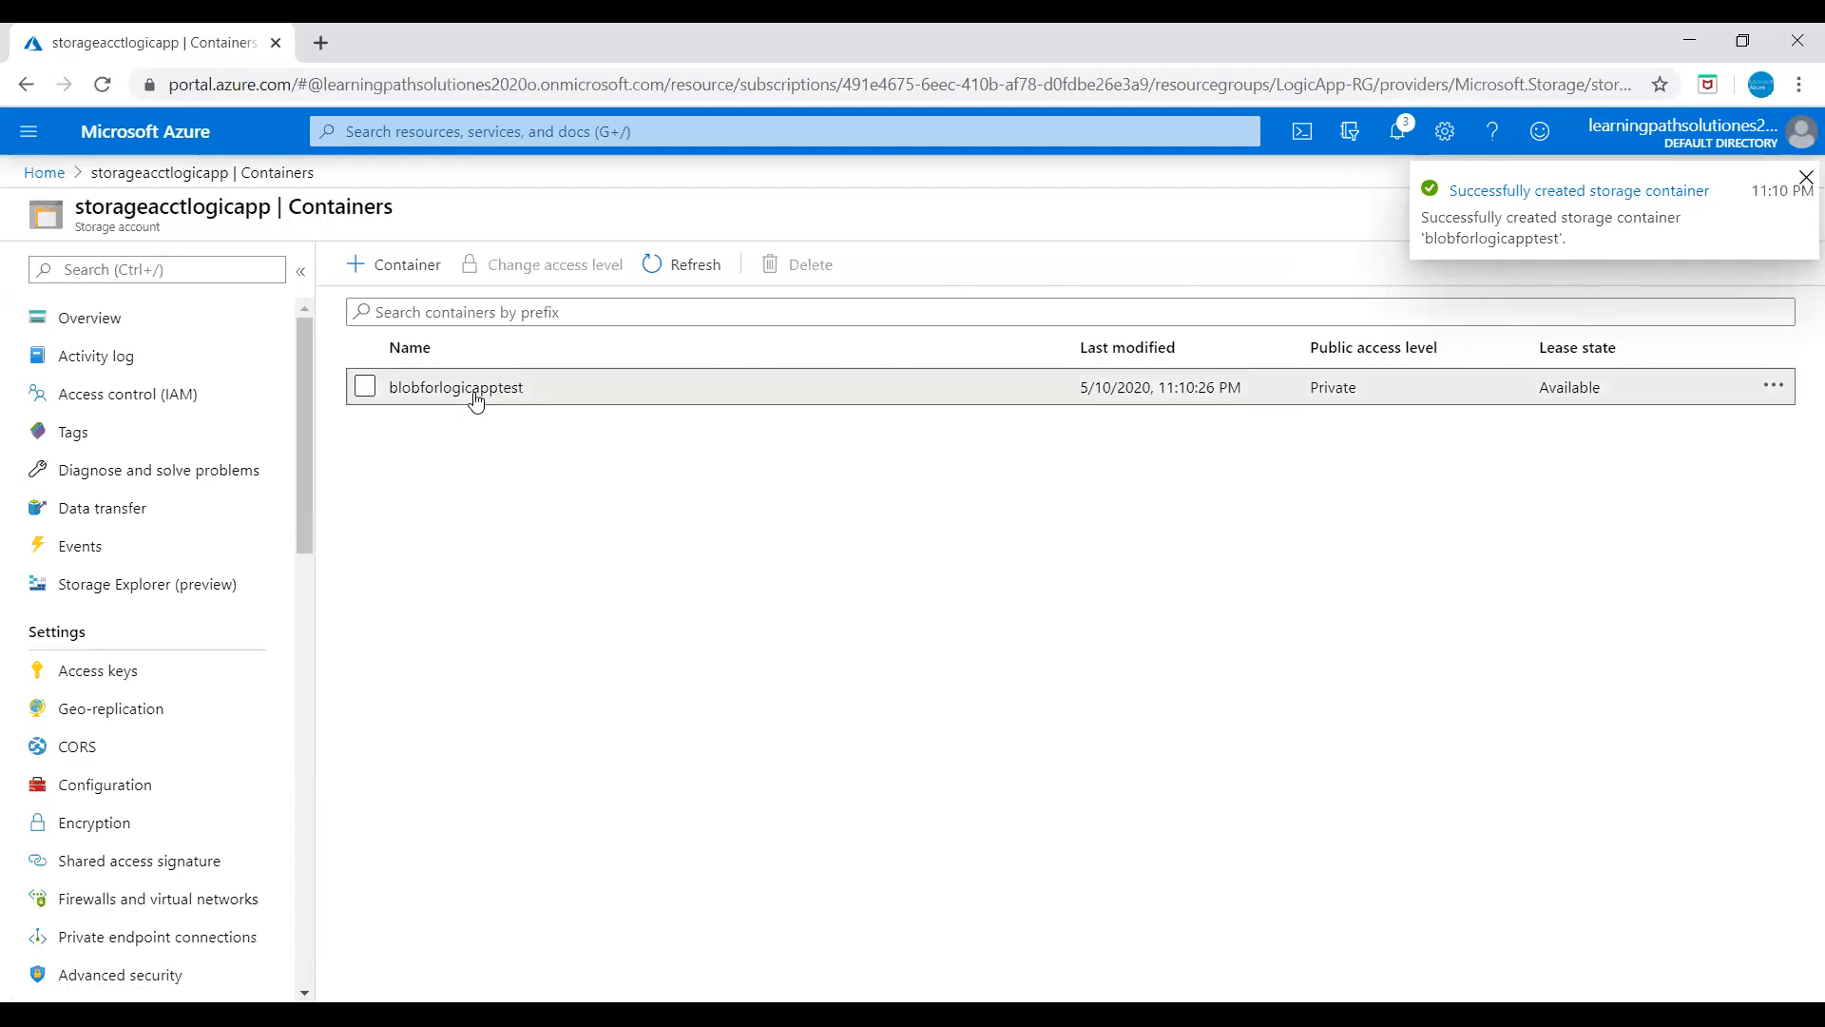
pyautogui.click(476, 397)
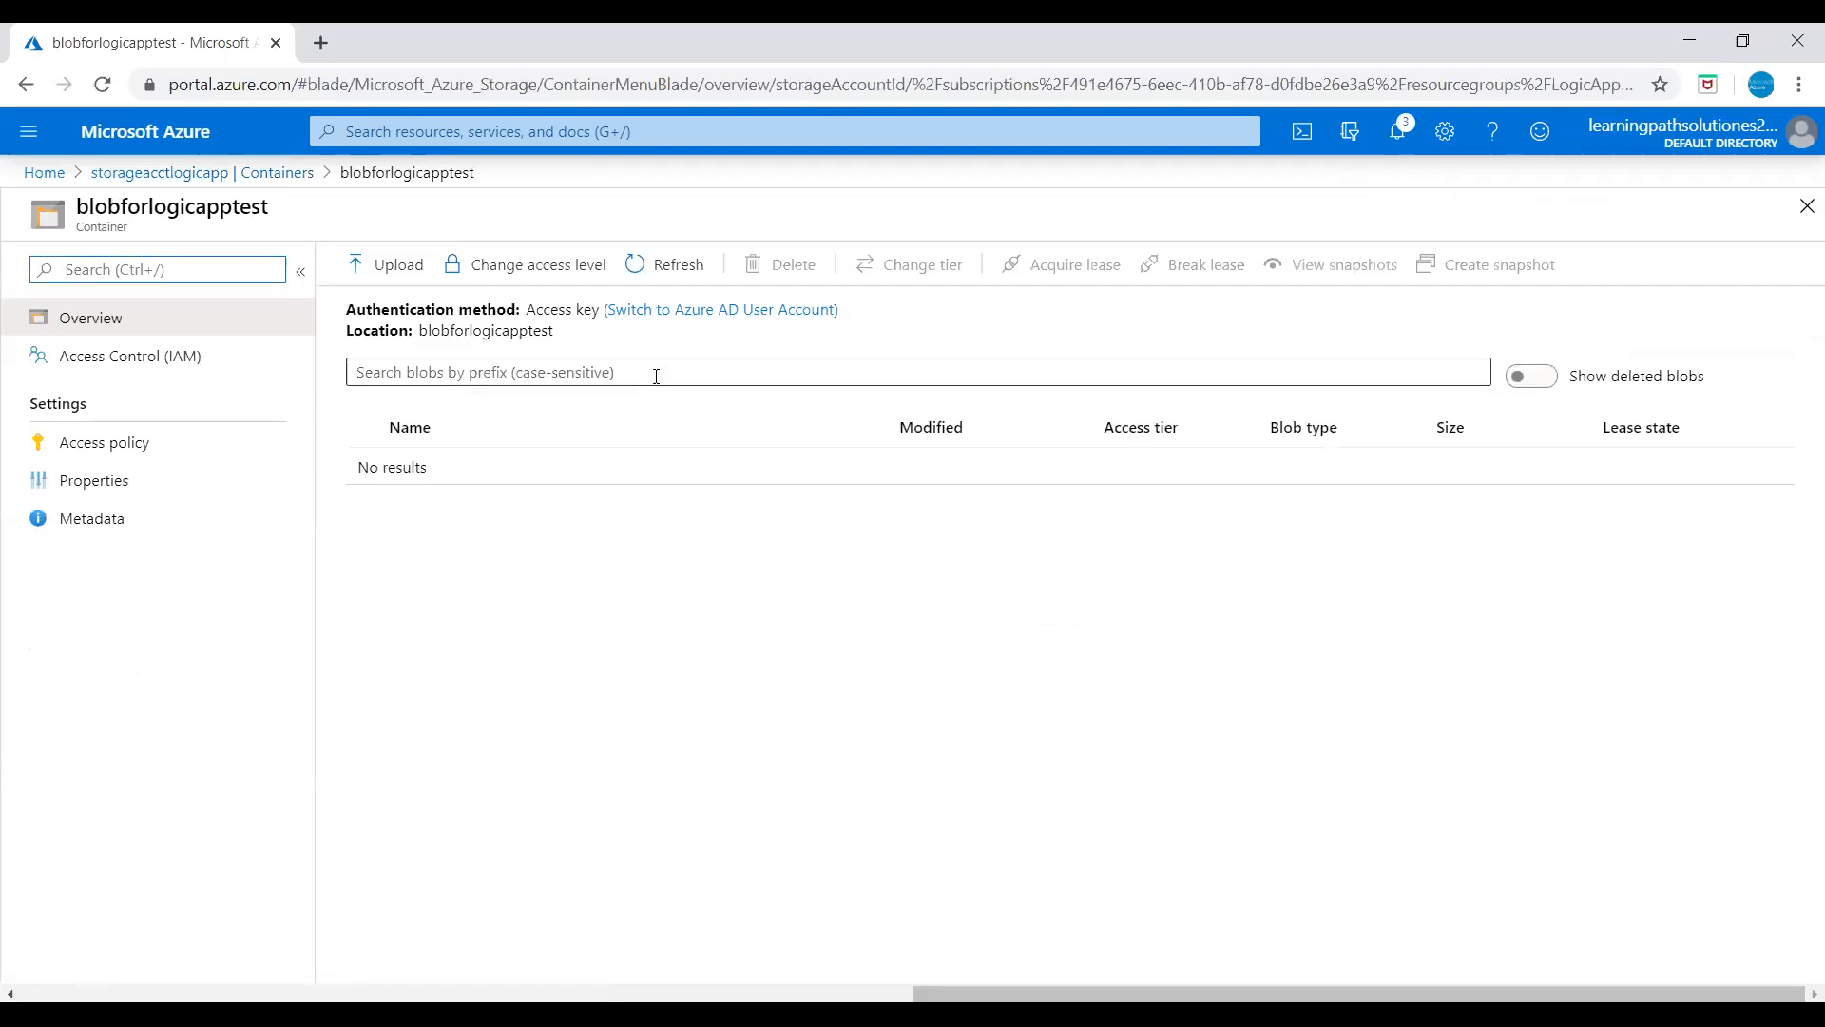
pyautogui.click(400, 266)
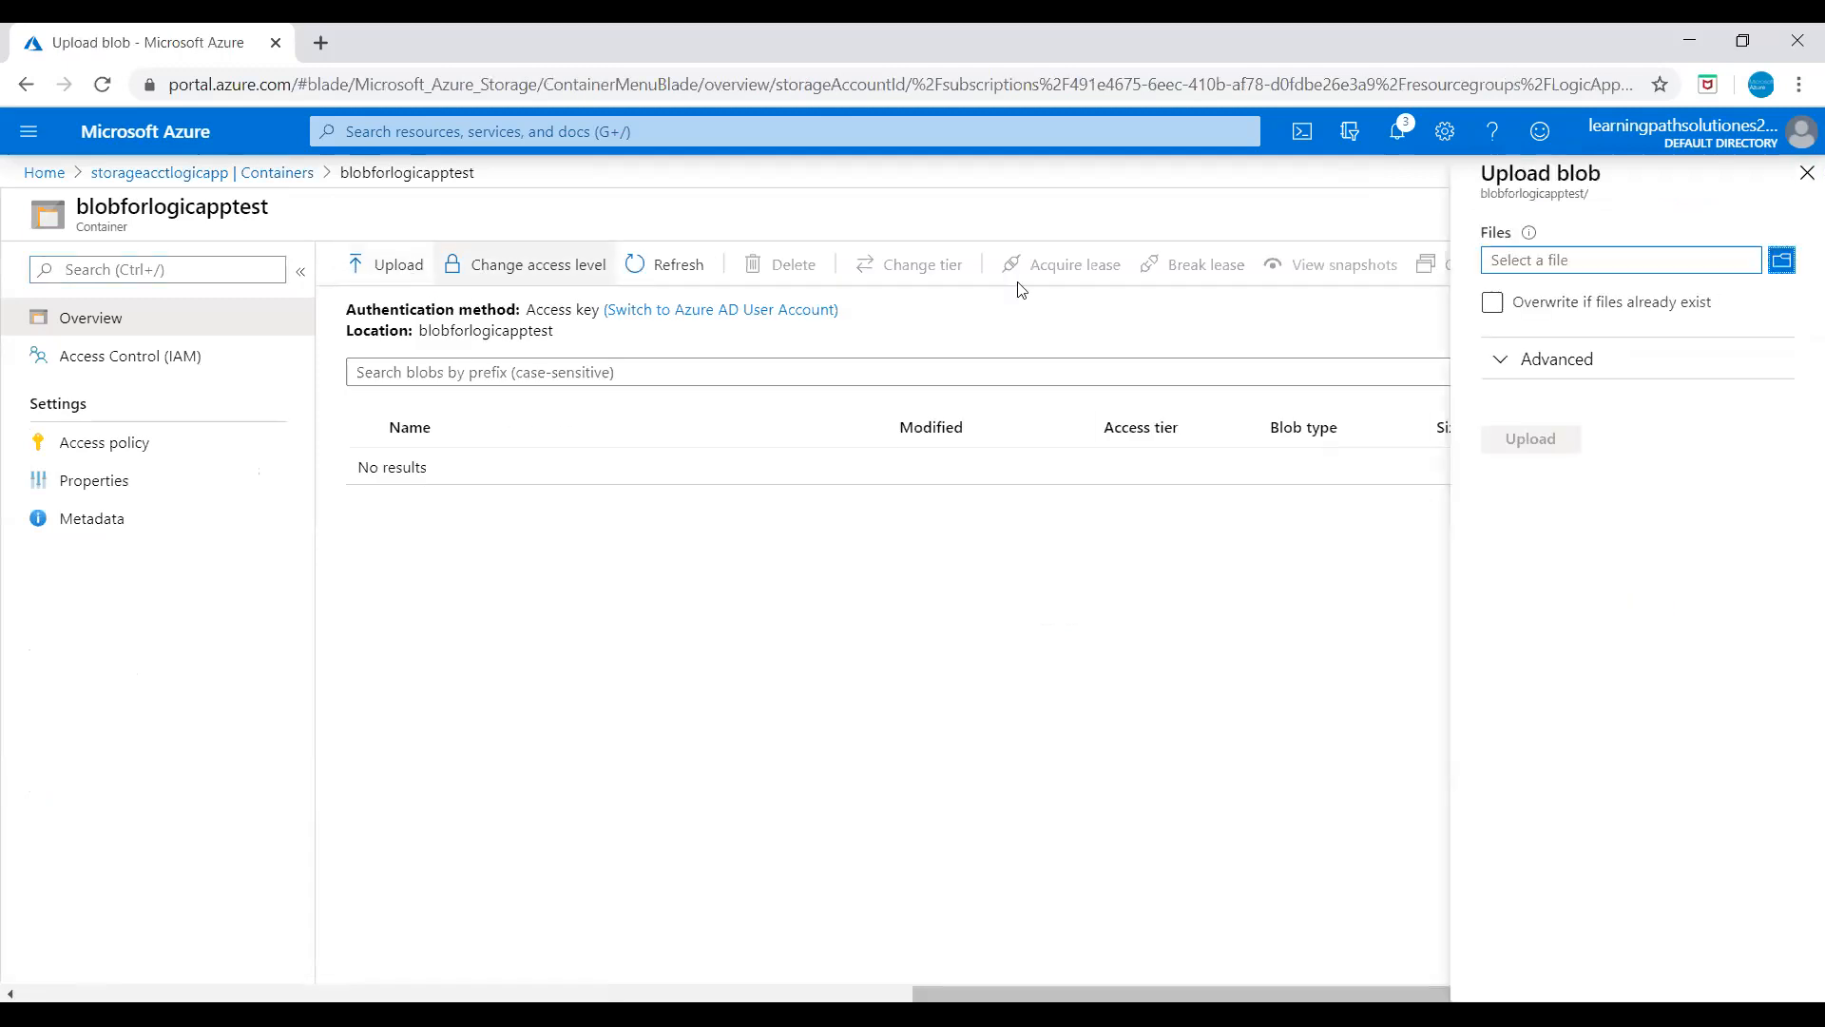
pyautogui.click(1781, 259)
pyautogui.click(739, 247)
pyautogui.click(730, 739)
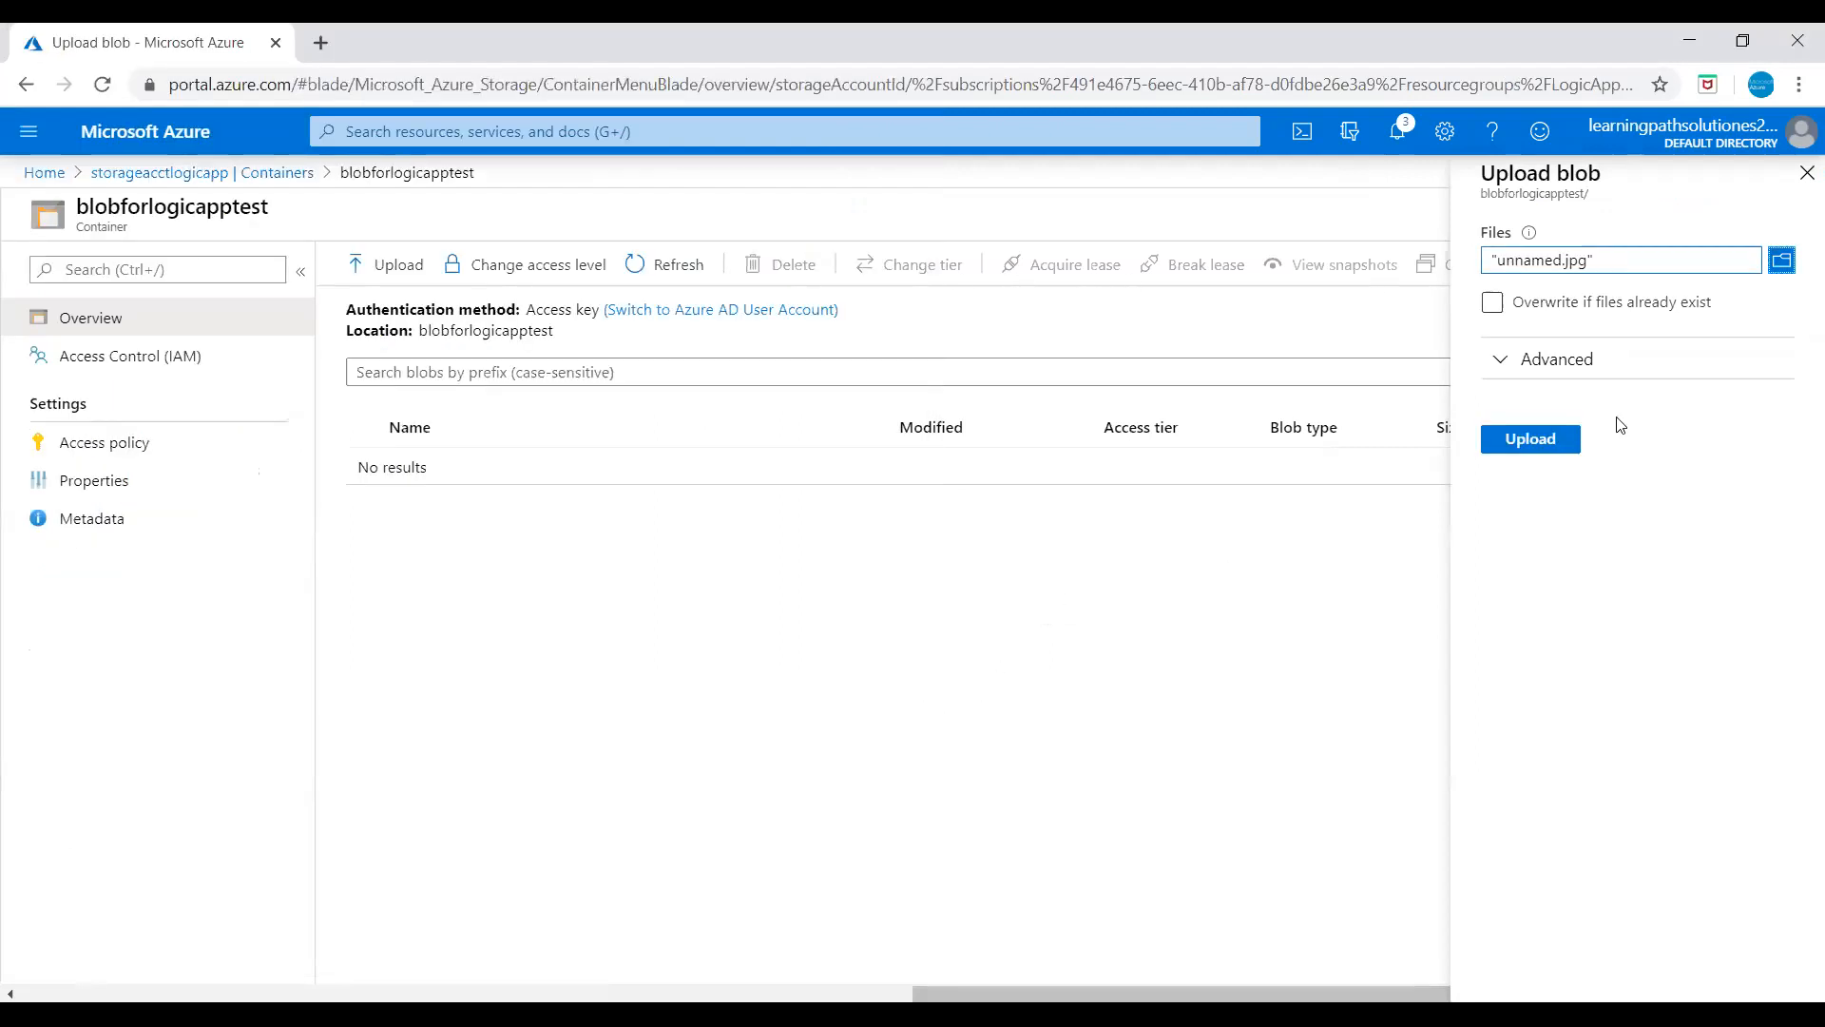
pyautogui.click(1519, 439)
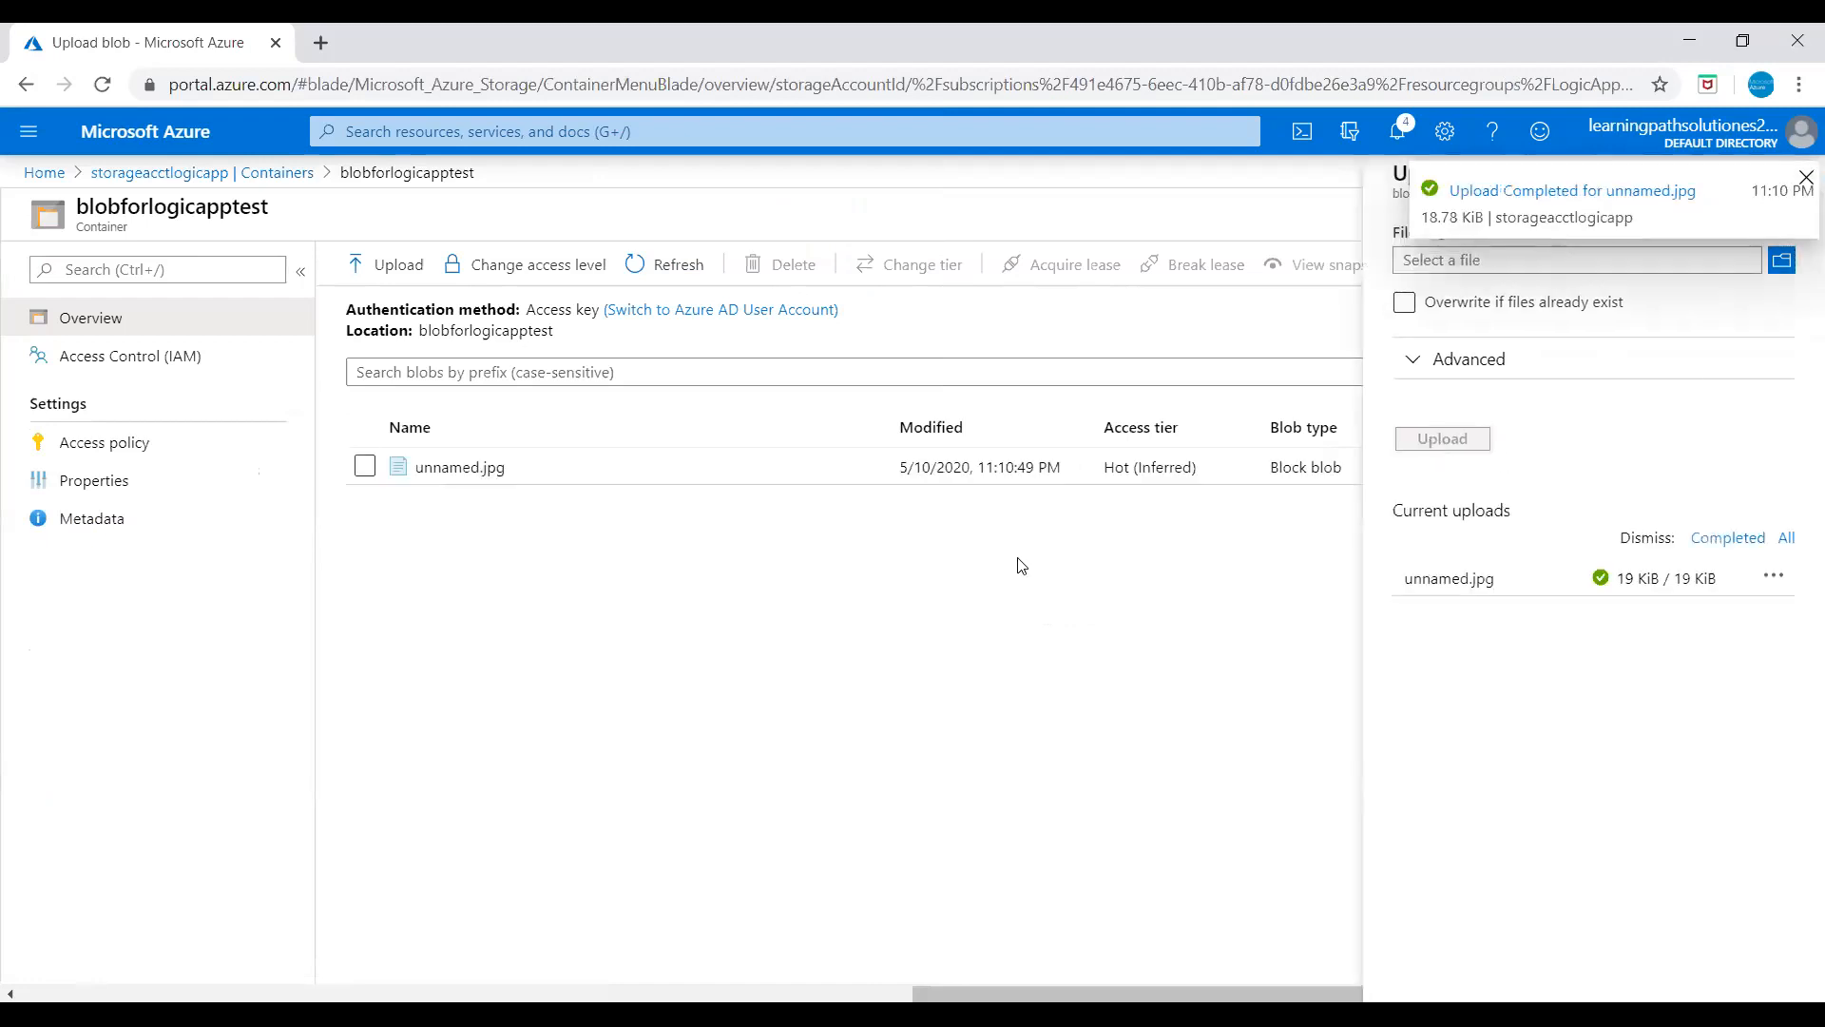
pyautogui.click(1805, 181)
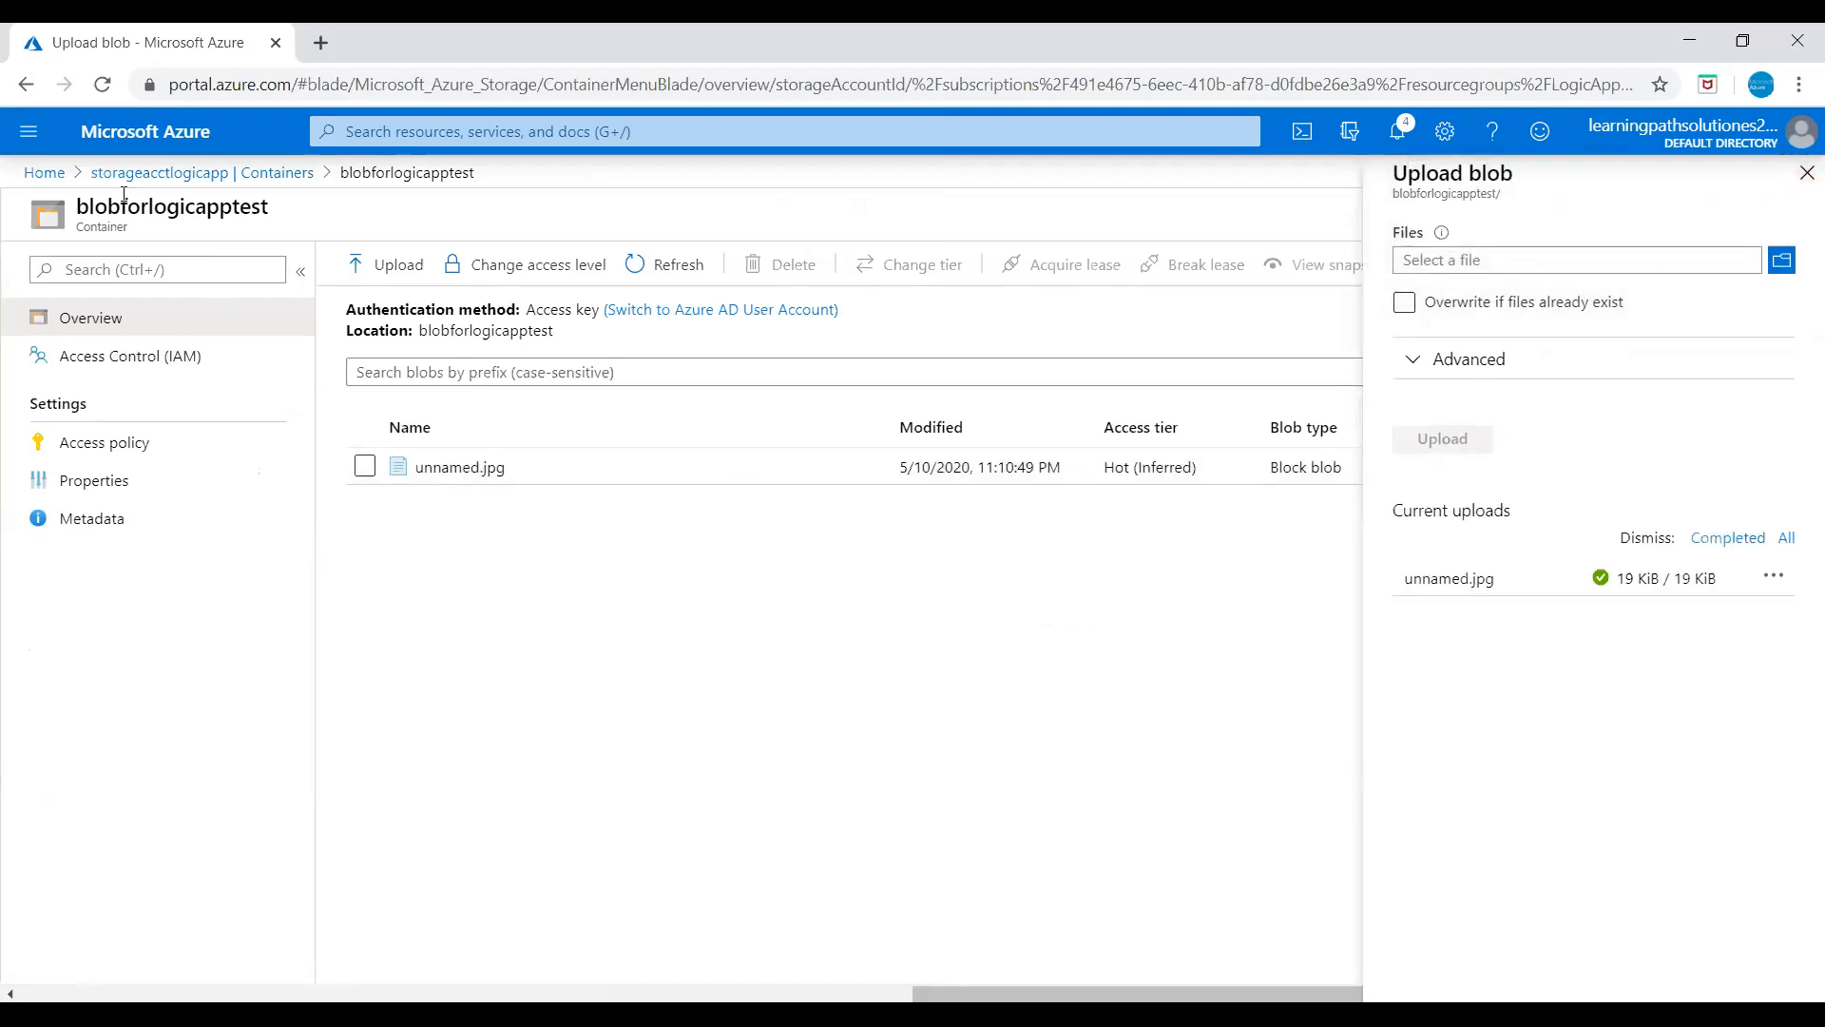
# Step: Go to the LogicApp-RG resource group and open TestLogicApp in the Logic Apps Designer
pyautogui.click(44, 173)
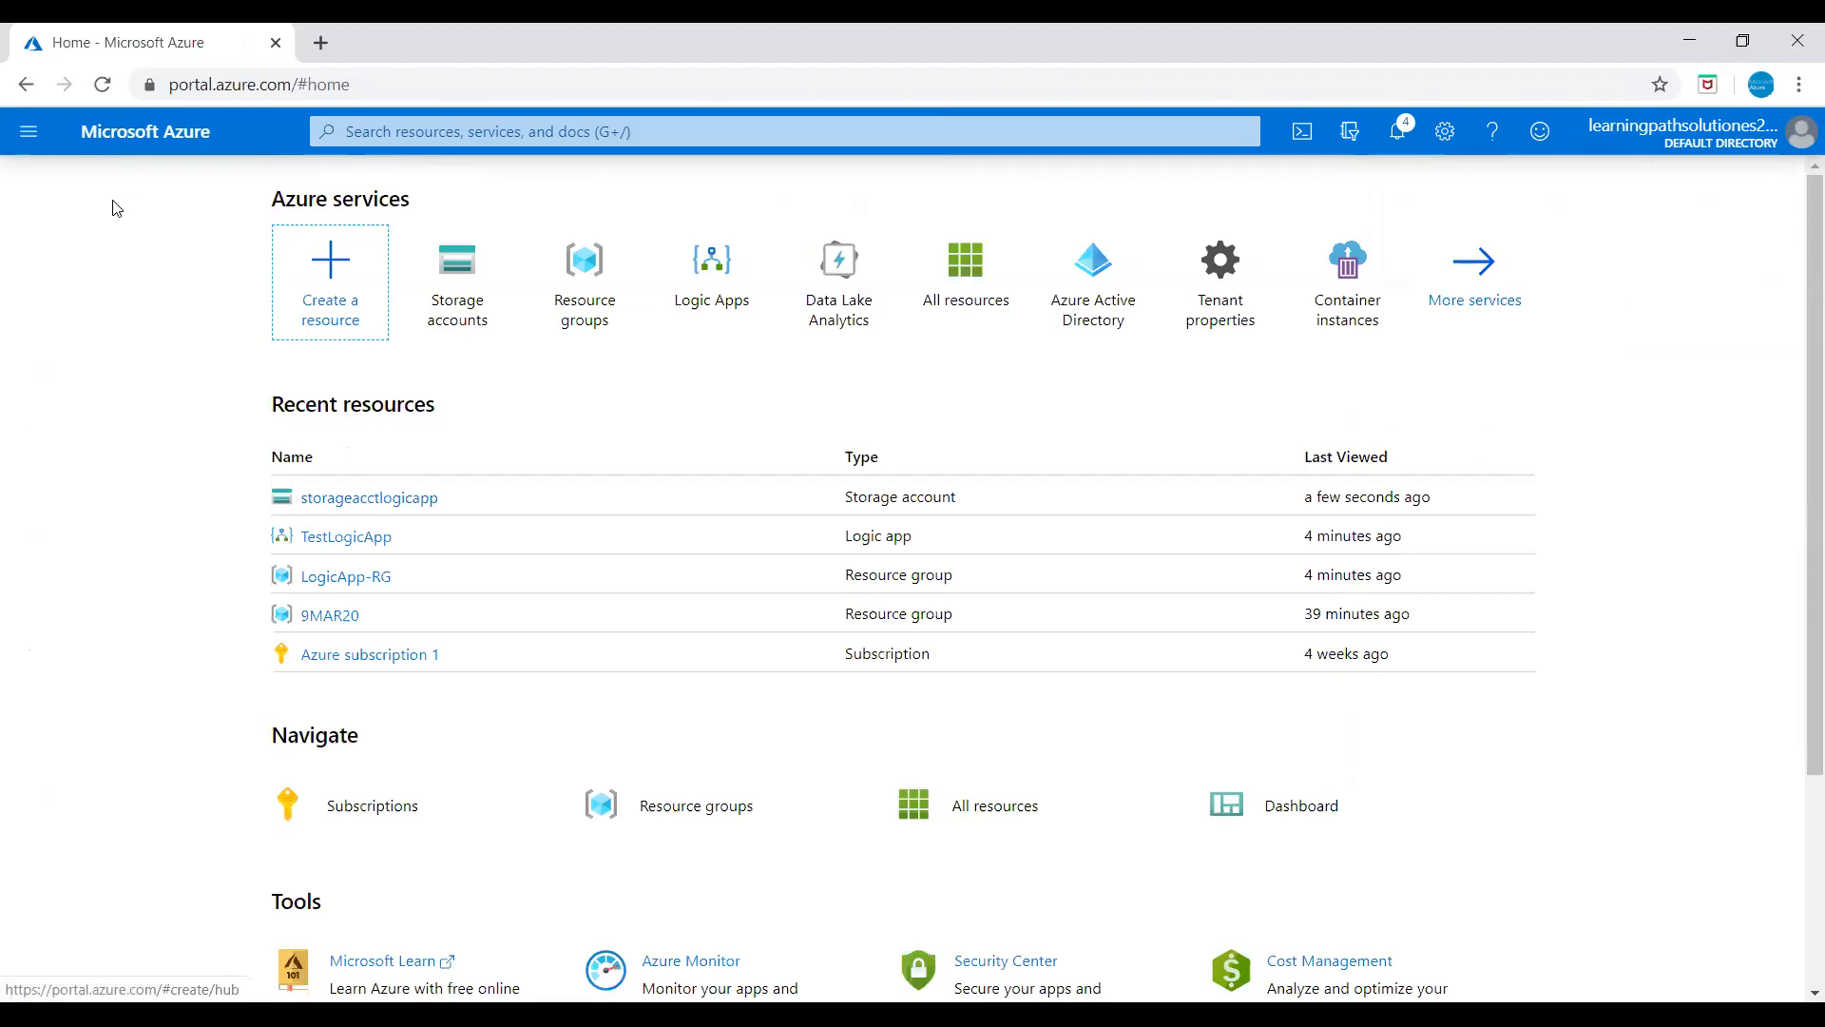
pyautogui.click(592, 273)
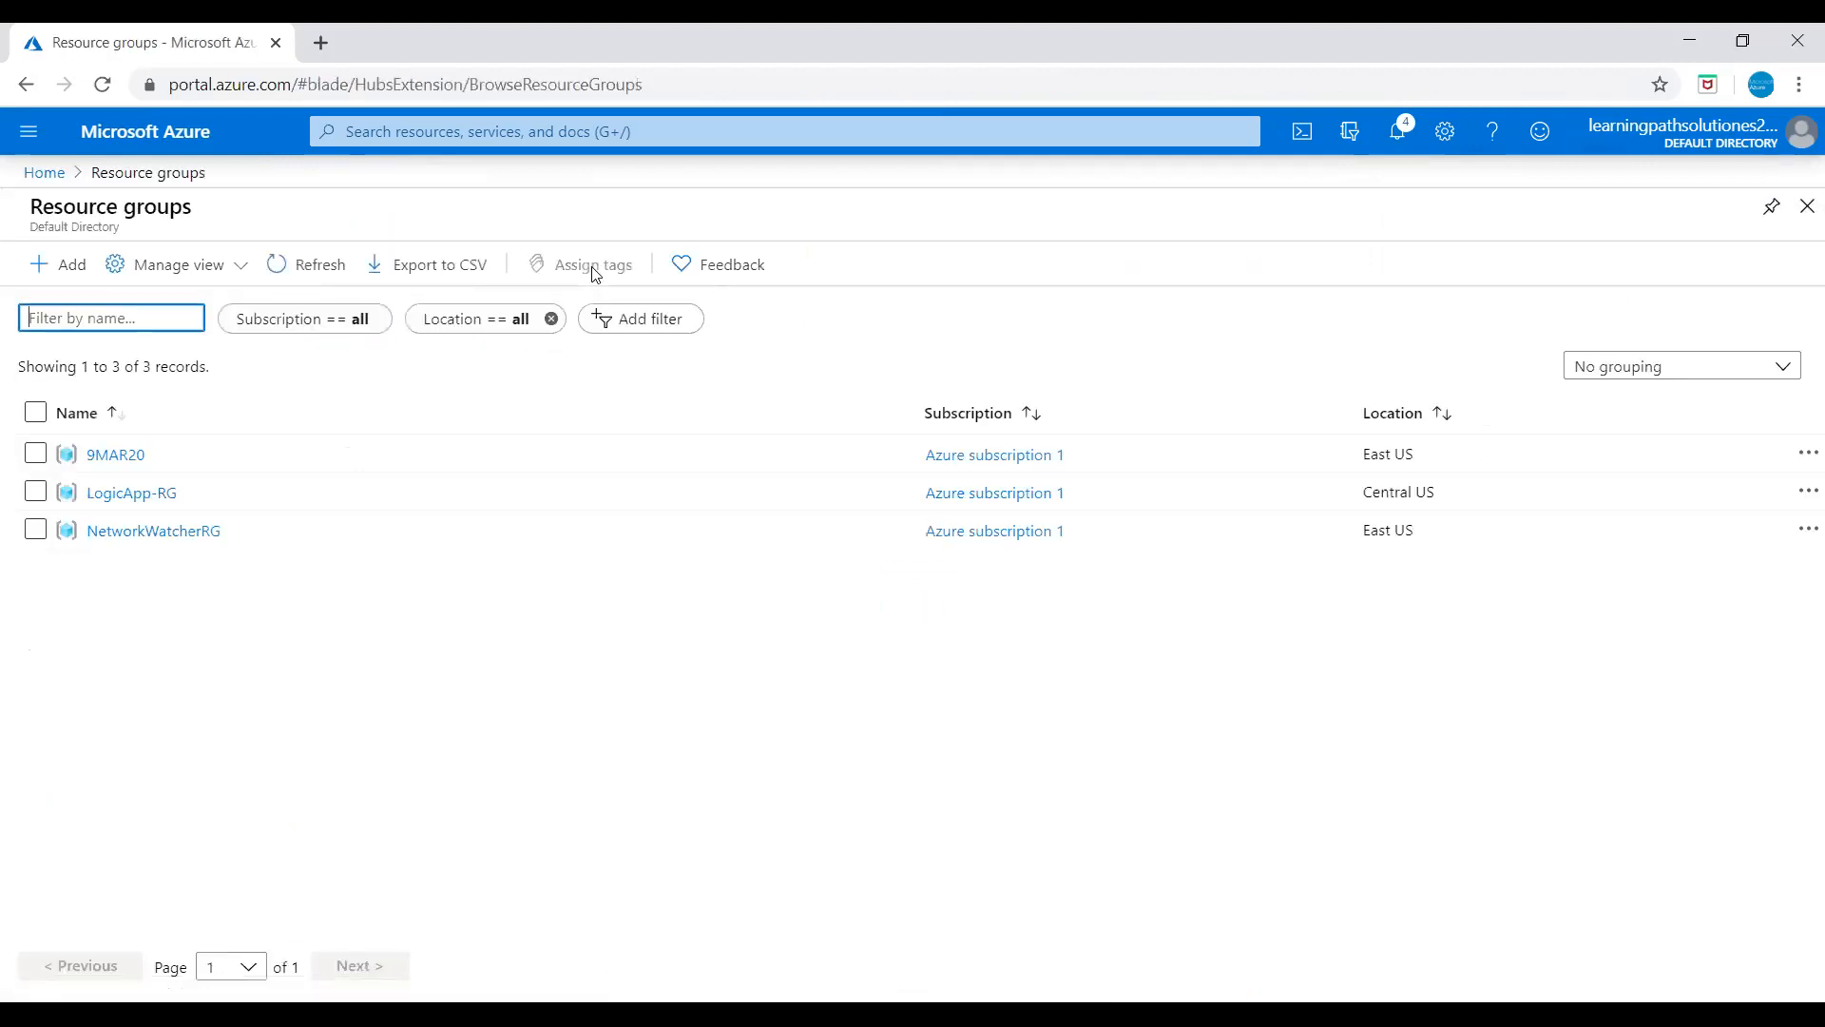
pyautogui.click(152, 492)
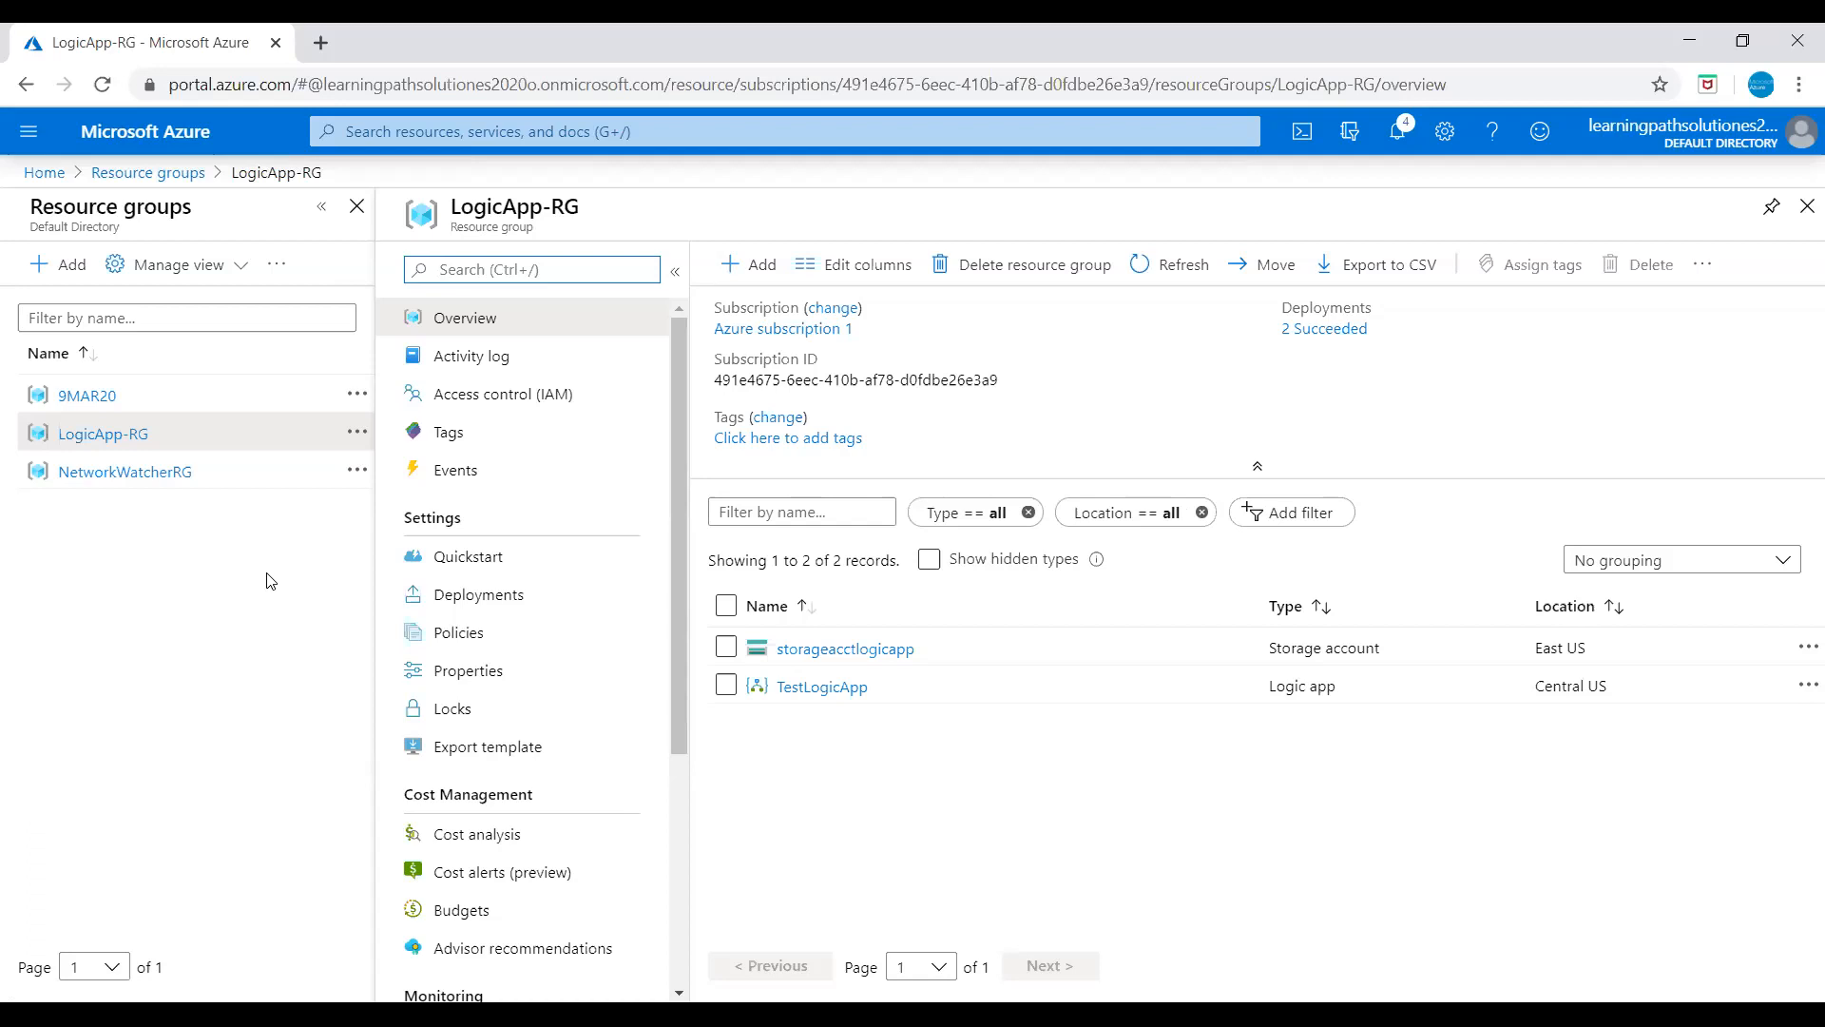
pyautogui.click(823, 689)
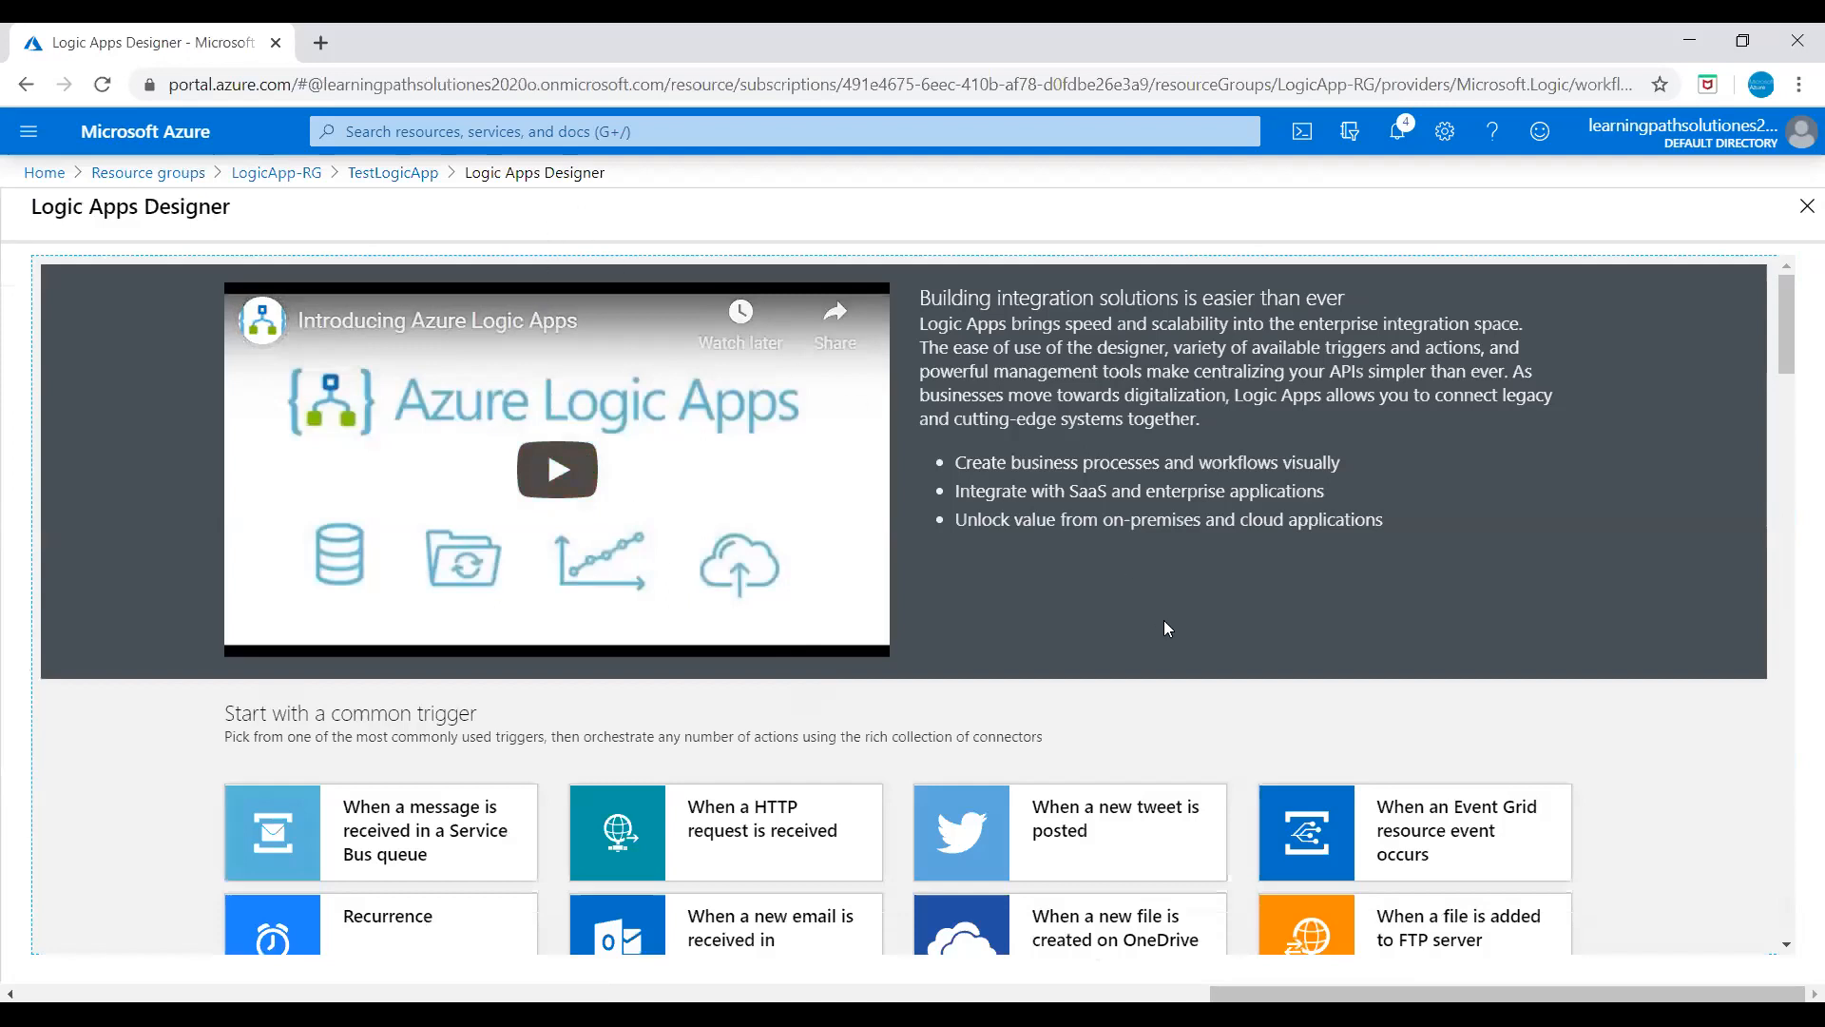
# Step: Start the logic app from the Delete old Azure blobs template
pyautogui.scroll(-6, 1166, 623)
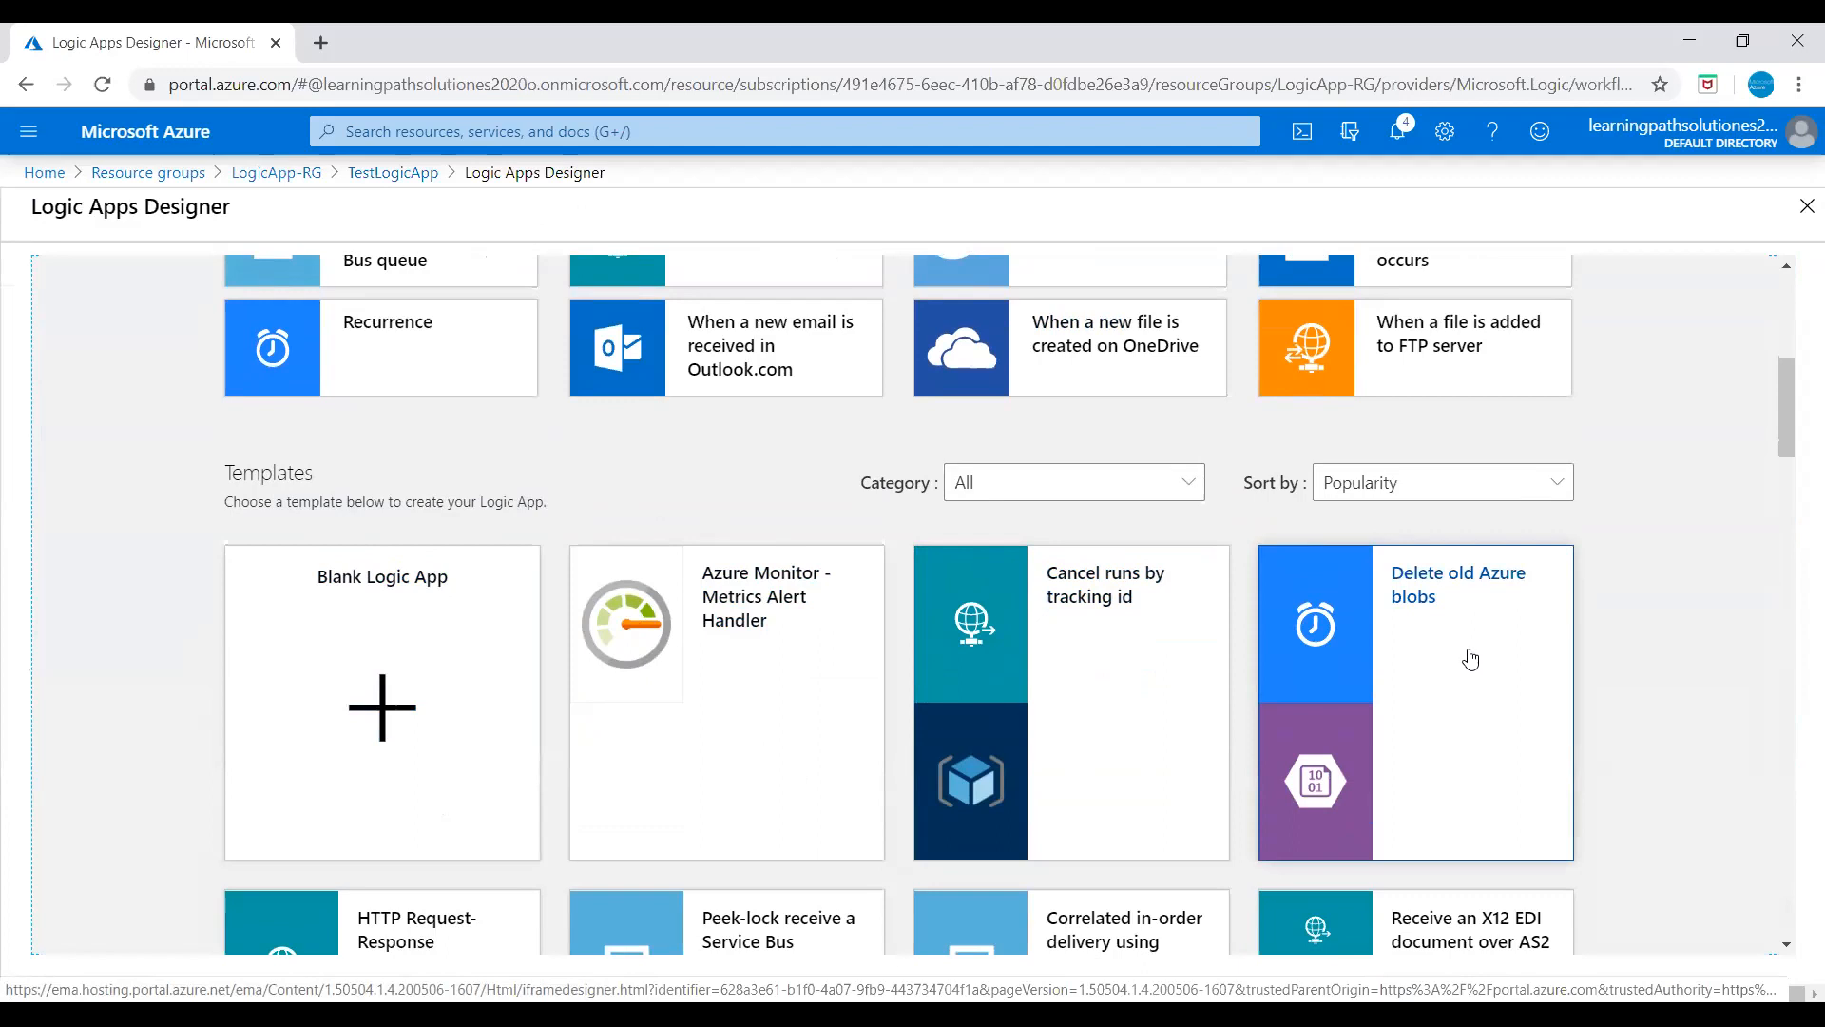
pyautogui.click(1474, 584)
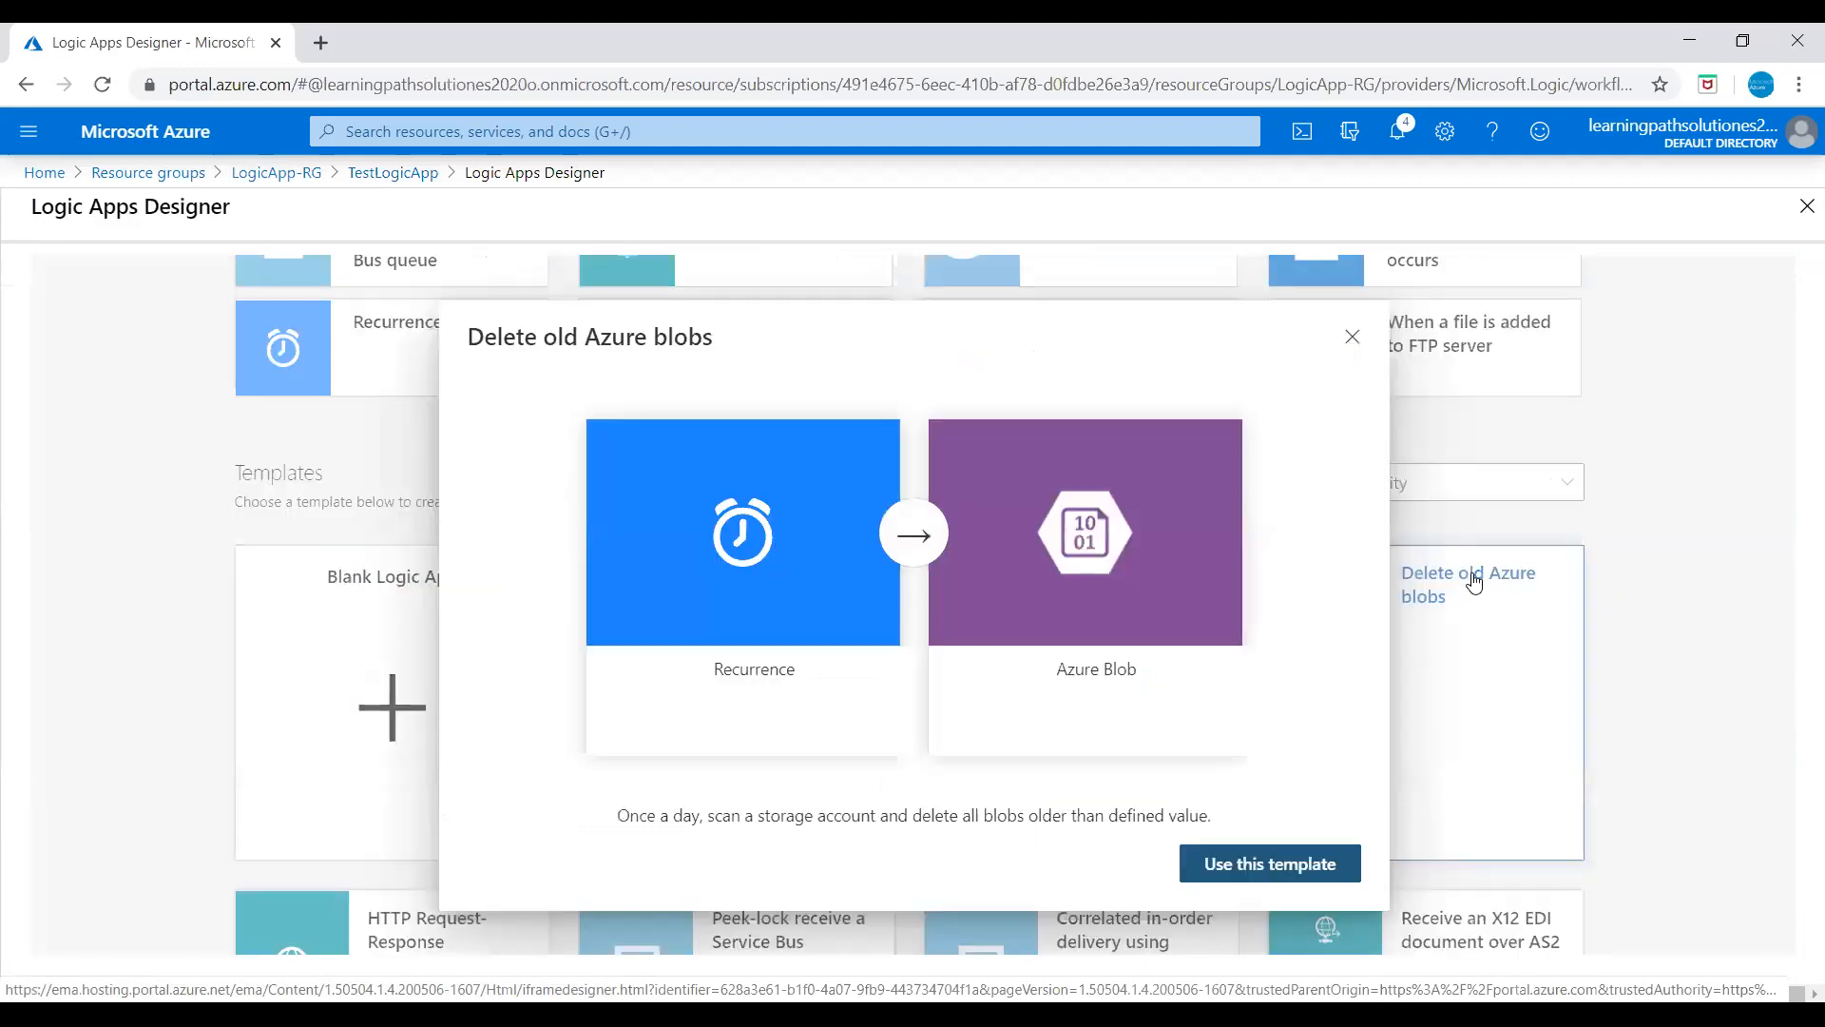
pyautogui.click(1264, 866)
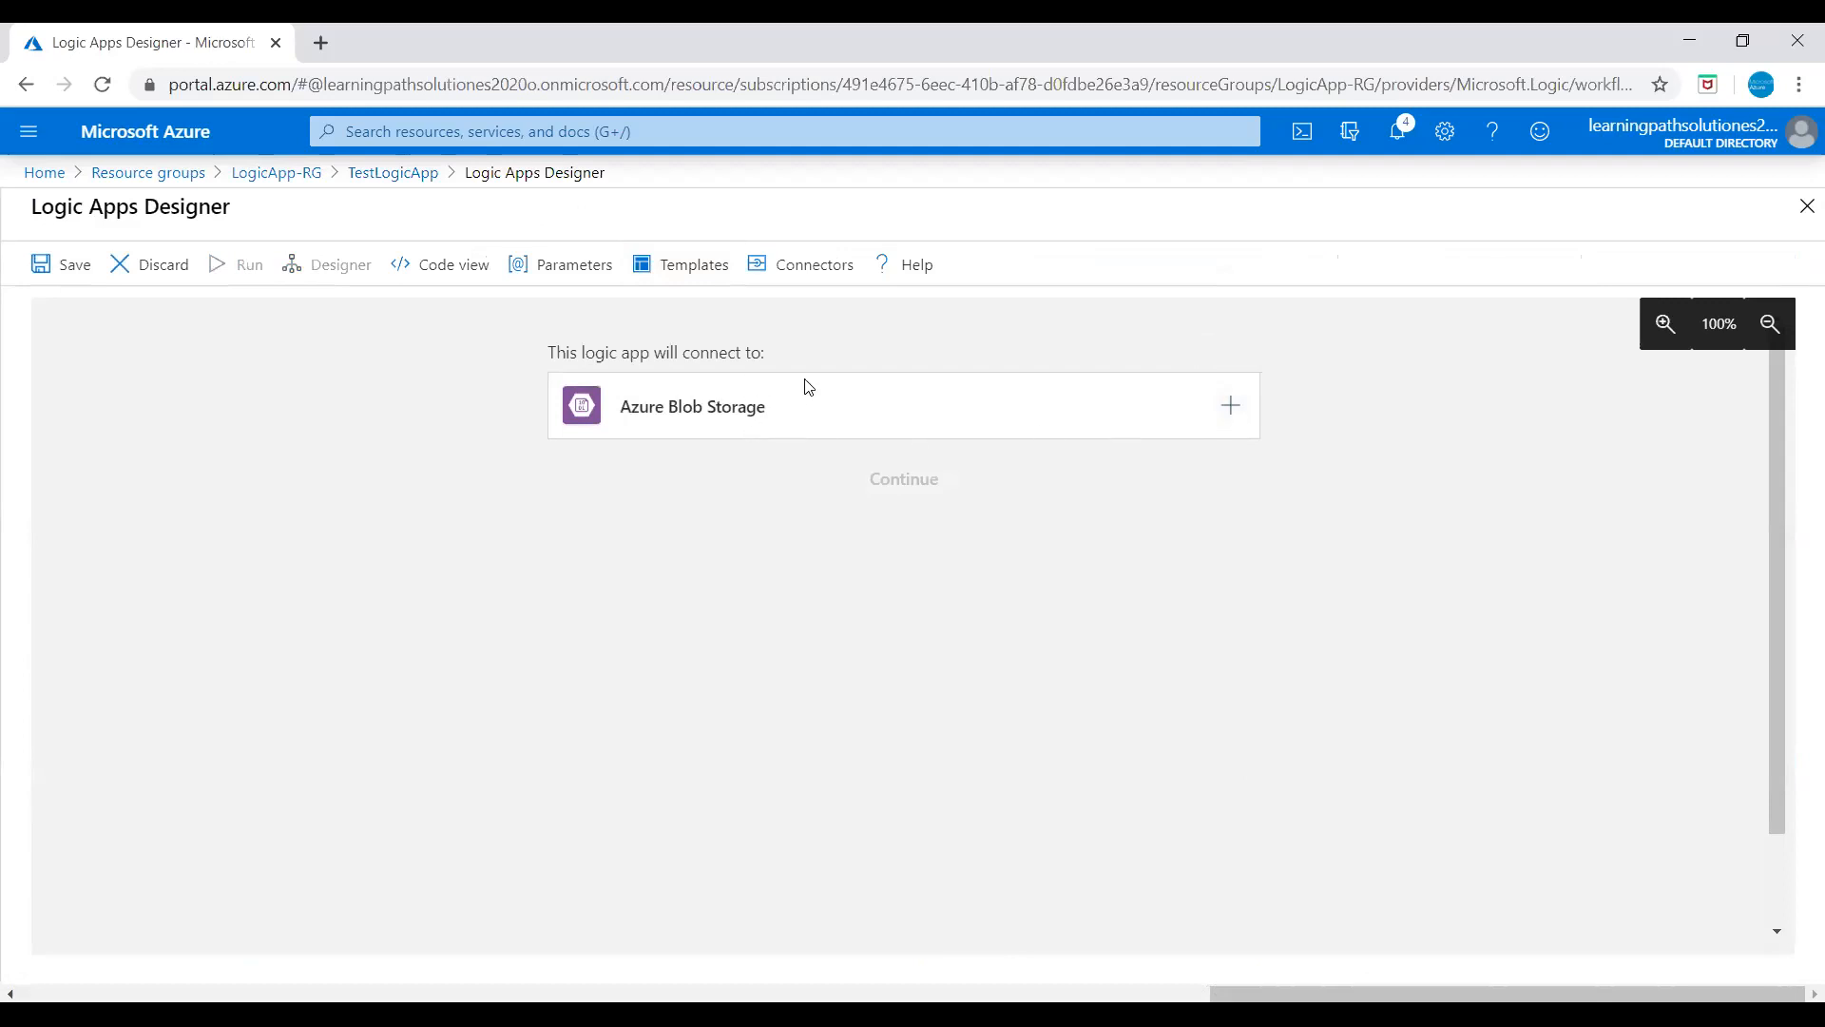
# Step: Create an Azure Blob Storage connection named Delete Old Blob Files to the storageacctlogicapp account and continue to the workflow
pyautogui.click(1233, 409)
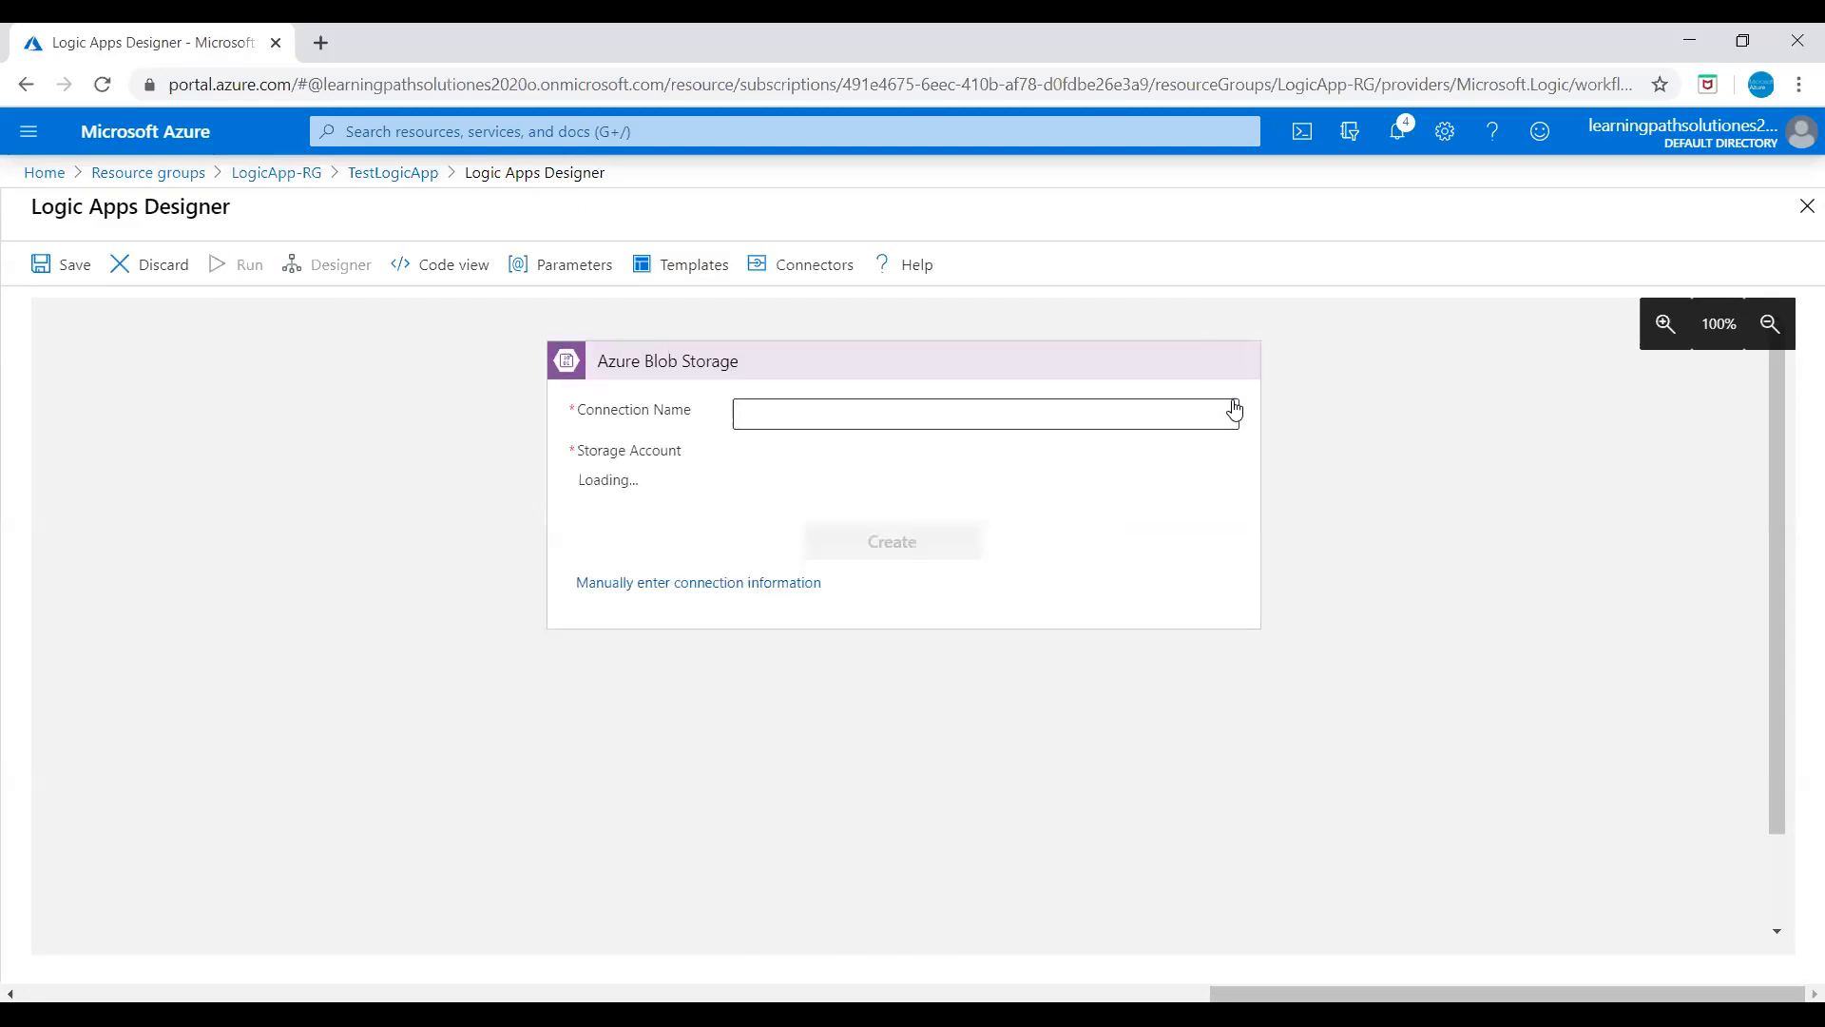
pyautogui.click(834, 416)
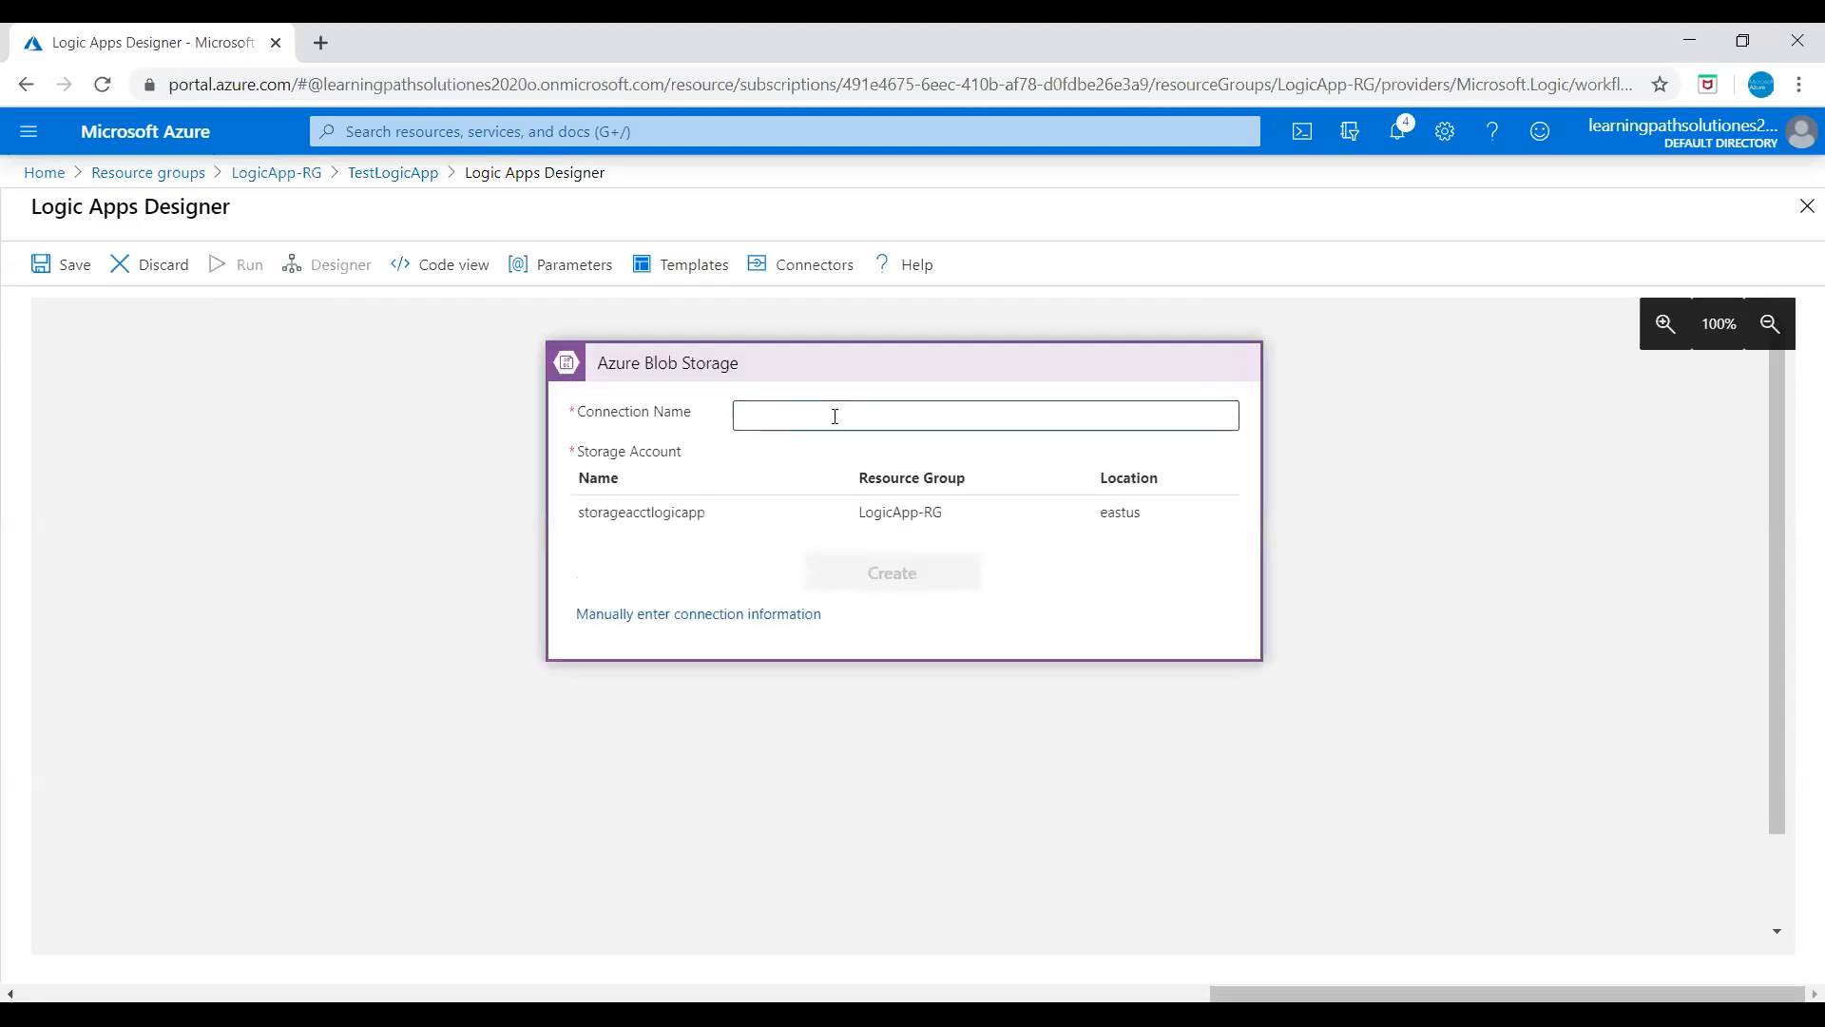
pyautogui.write('Delete Old Blob Files')
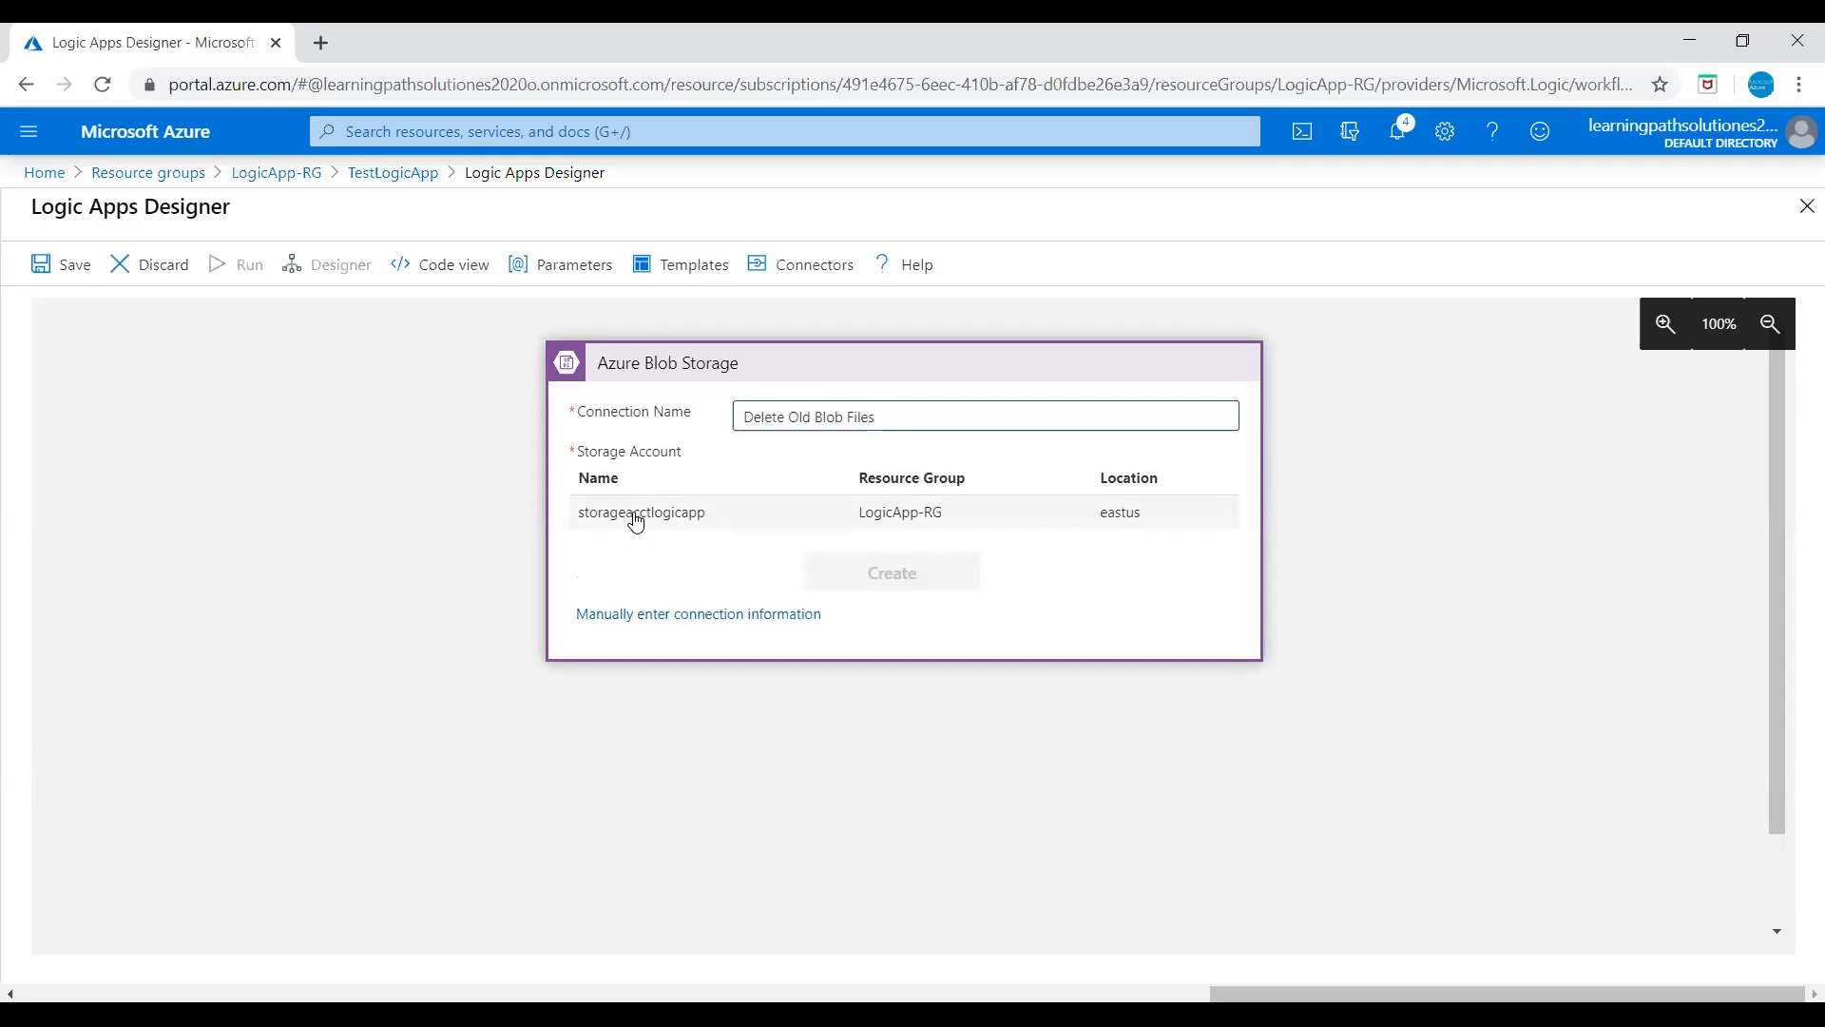
pyautogui.click(716, 529)
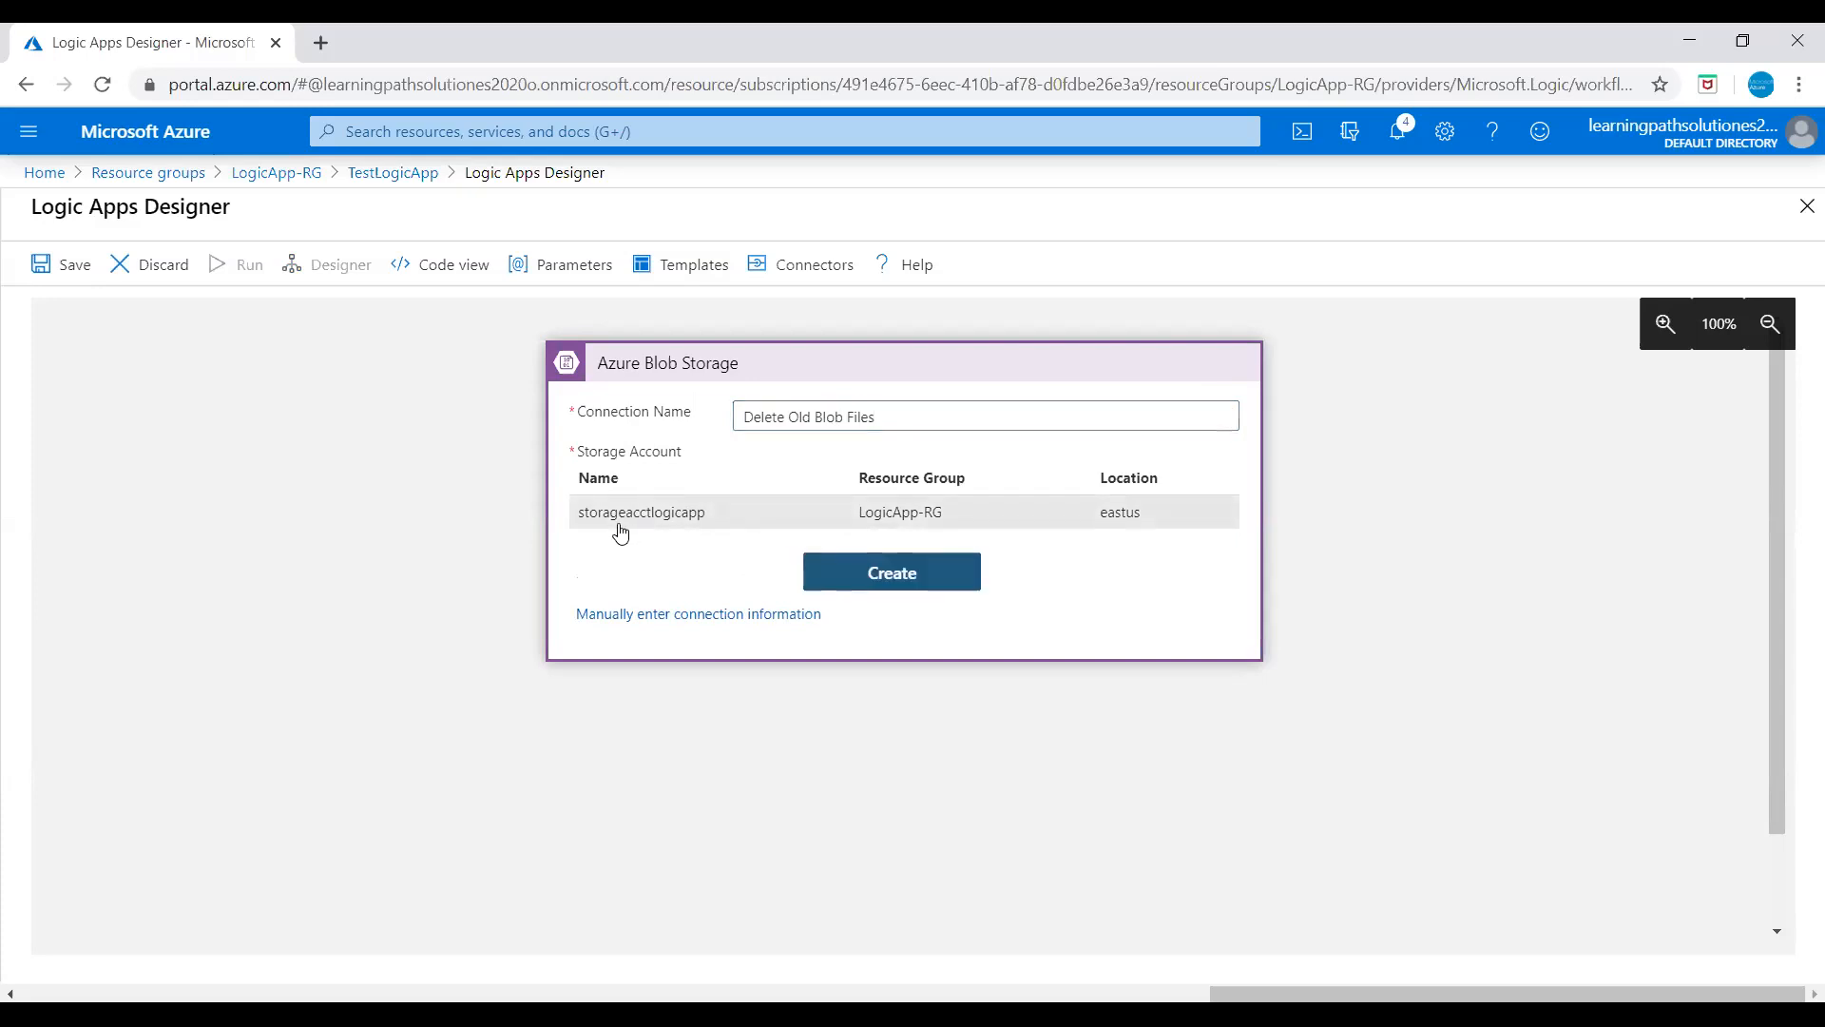
pyautogui.click(887, 582)
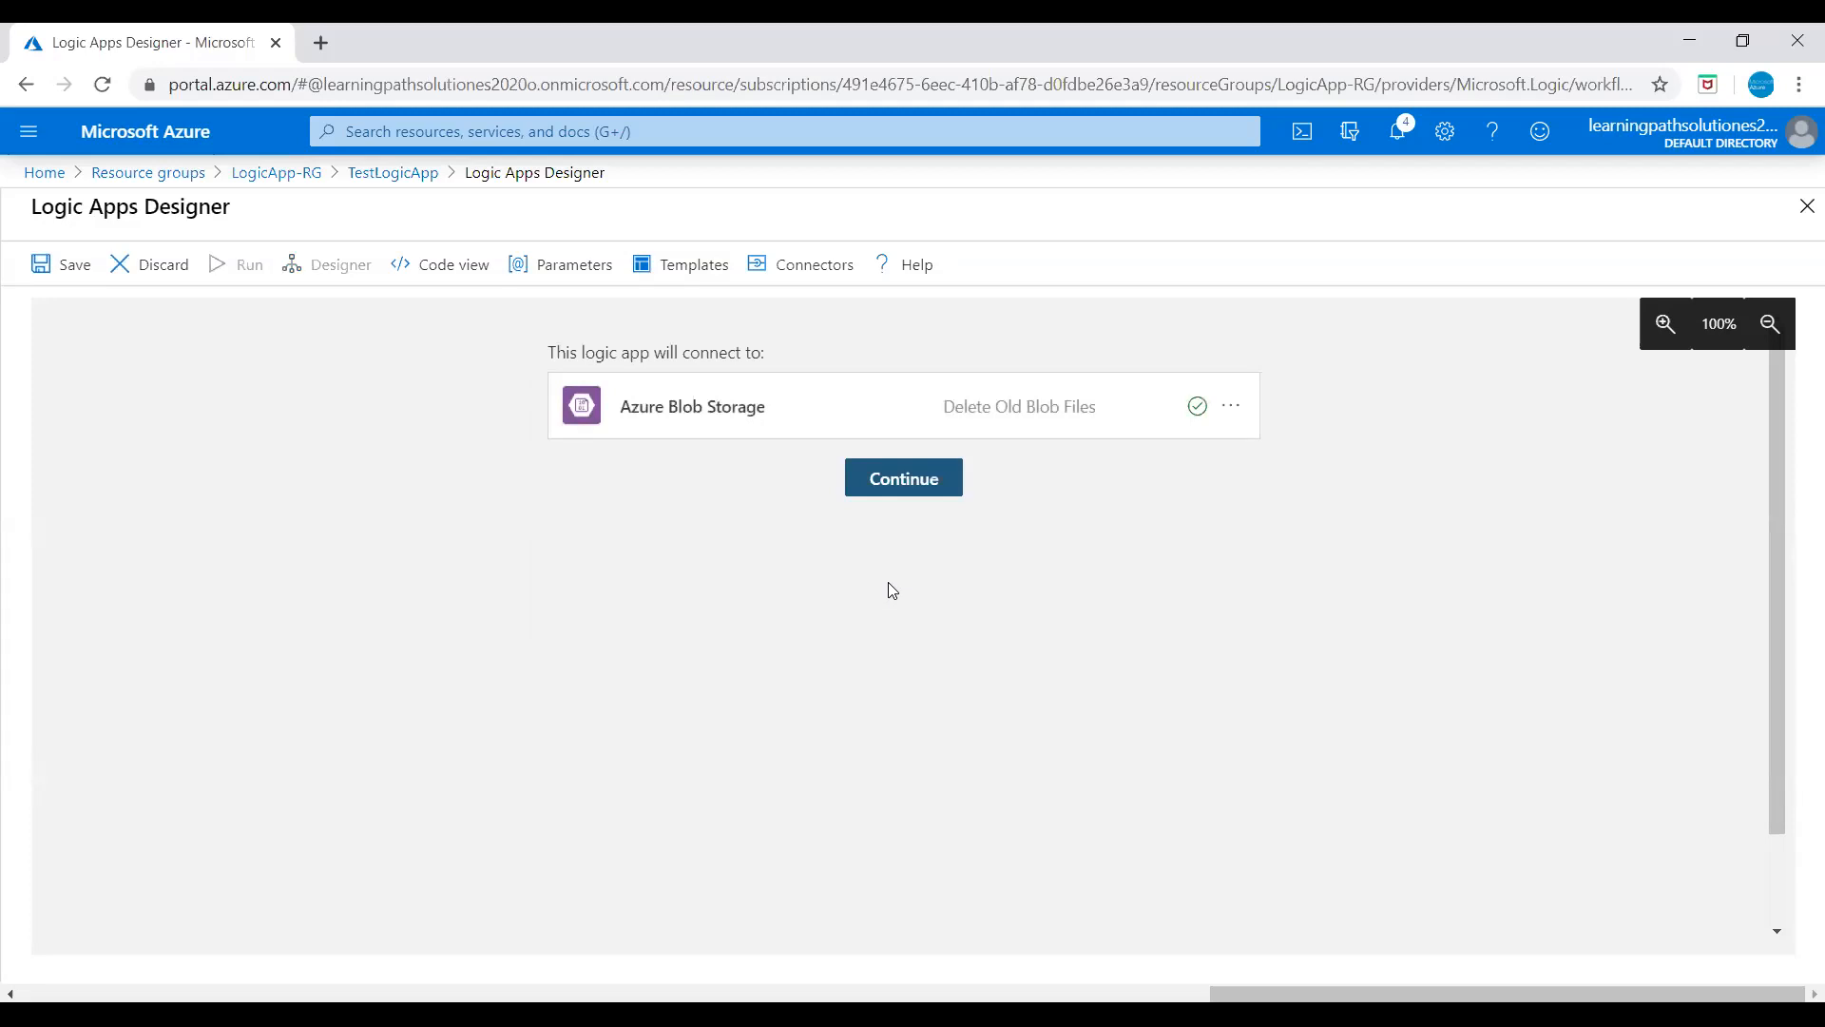
pyautogui.click(893, 487)
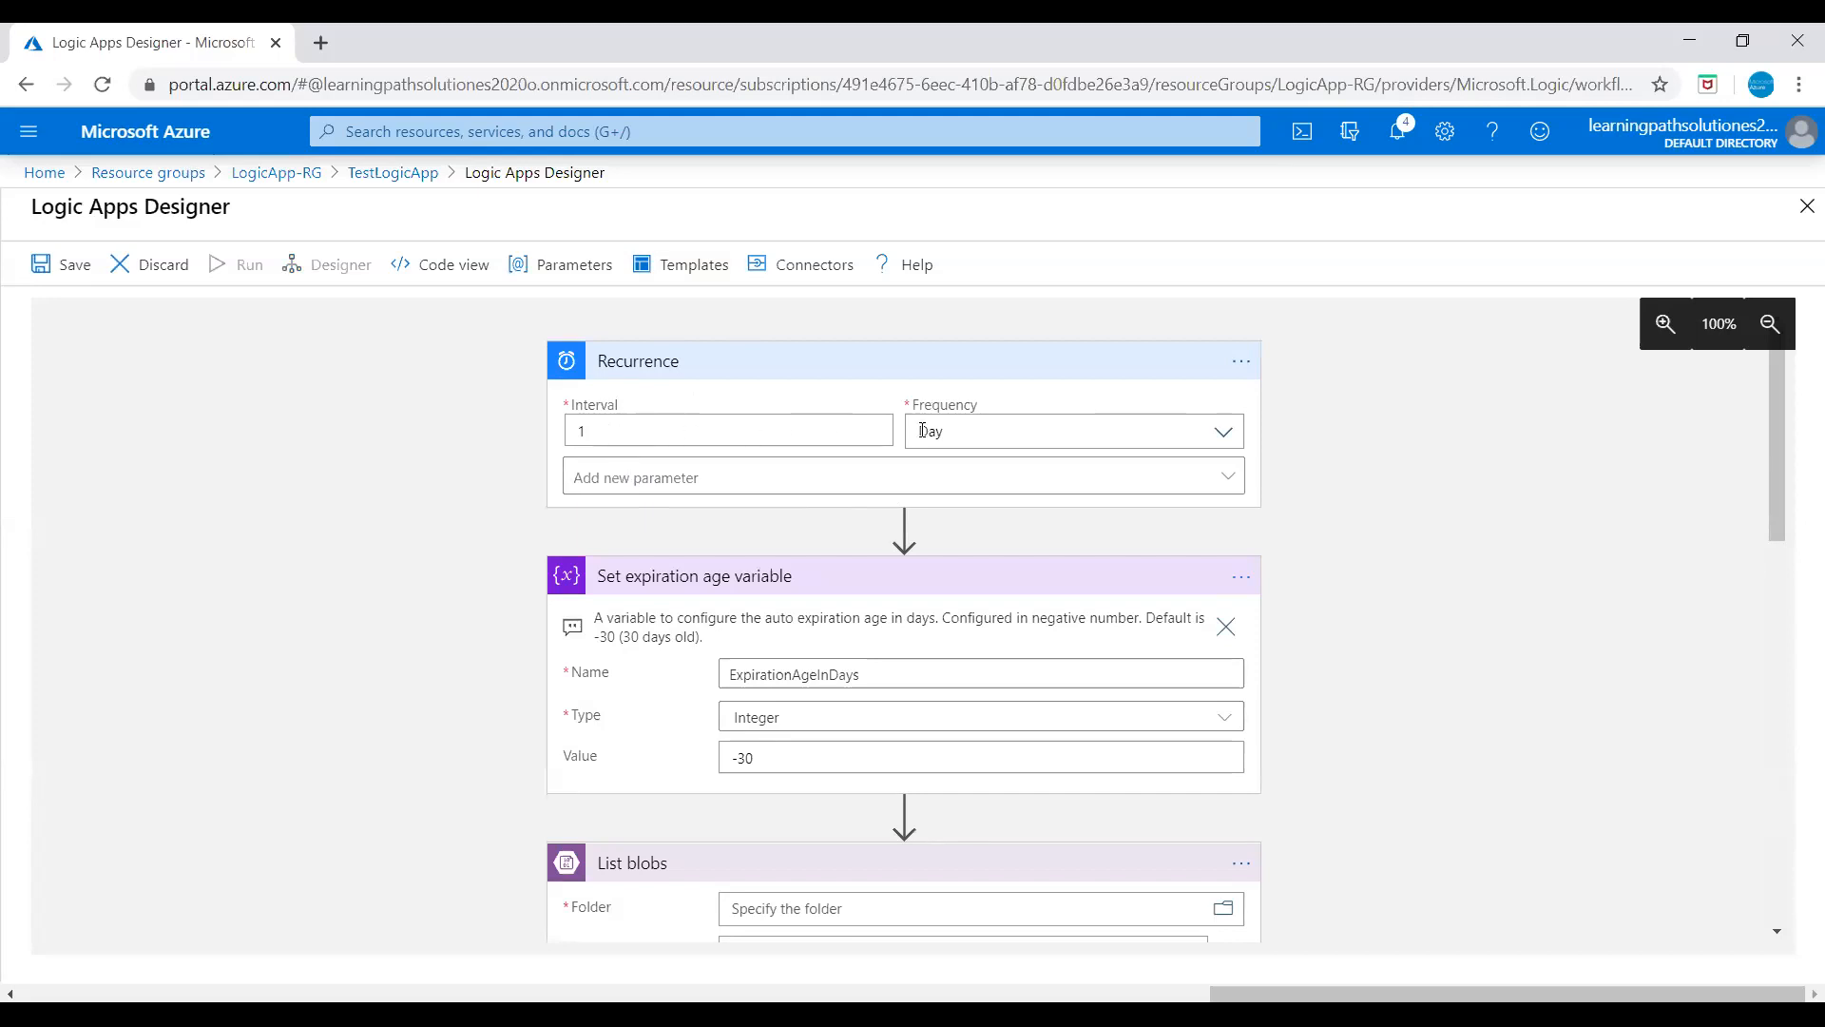
# Step: Check the Recurrence frequency options and set the value of the ExpirationAgeInDays variable to -60
pyautogui.click(1213, 432)
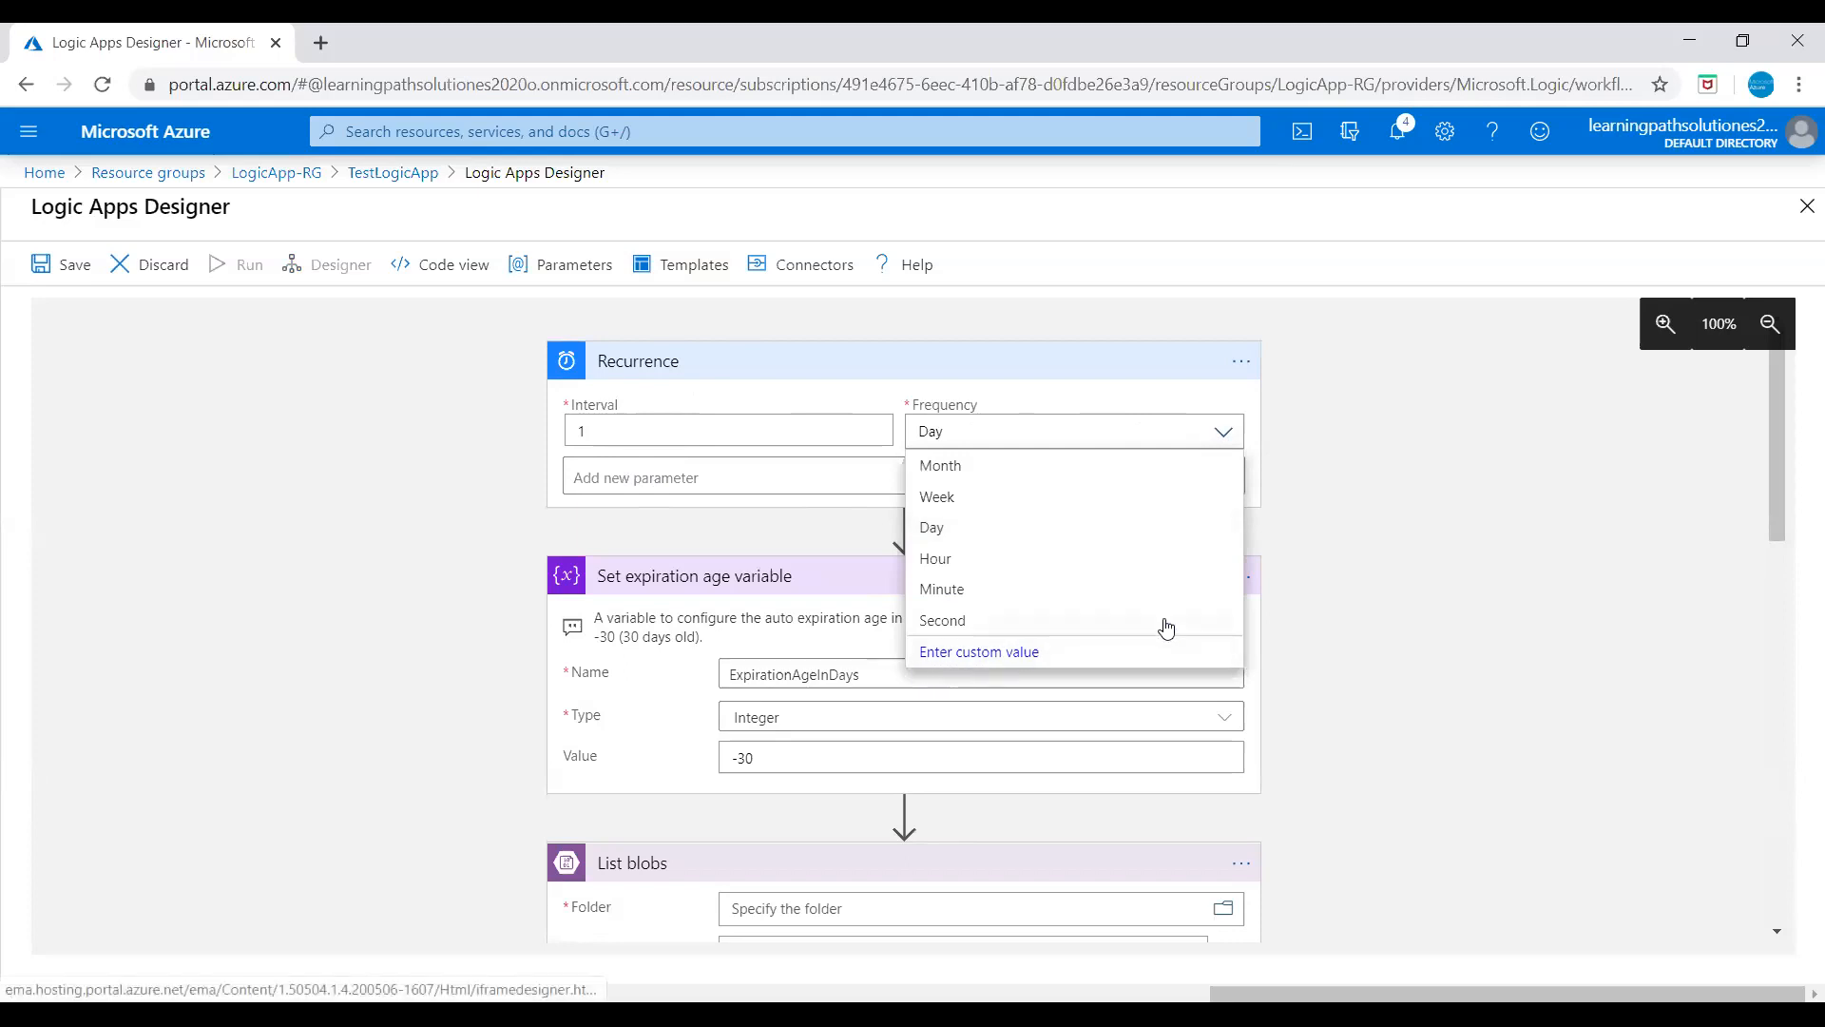
pyautogui.click(1347, 511)
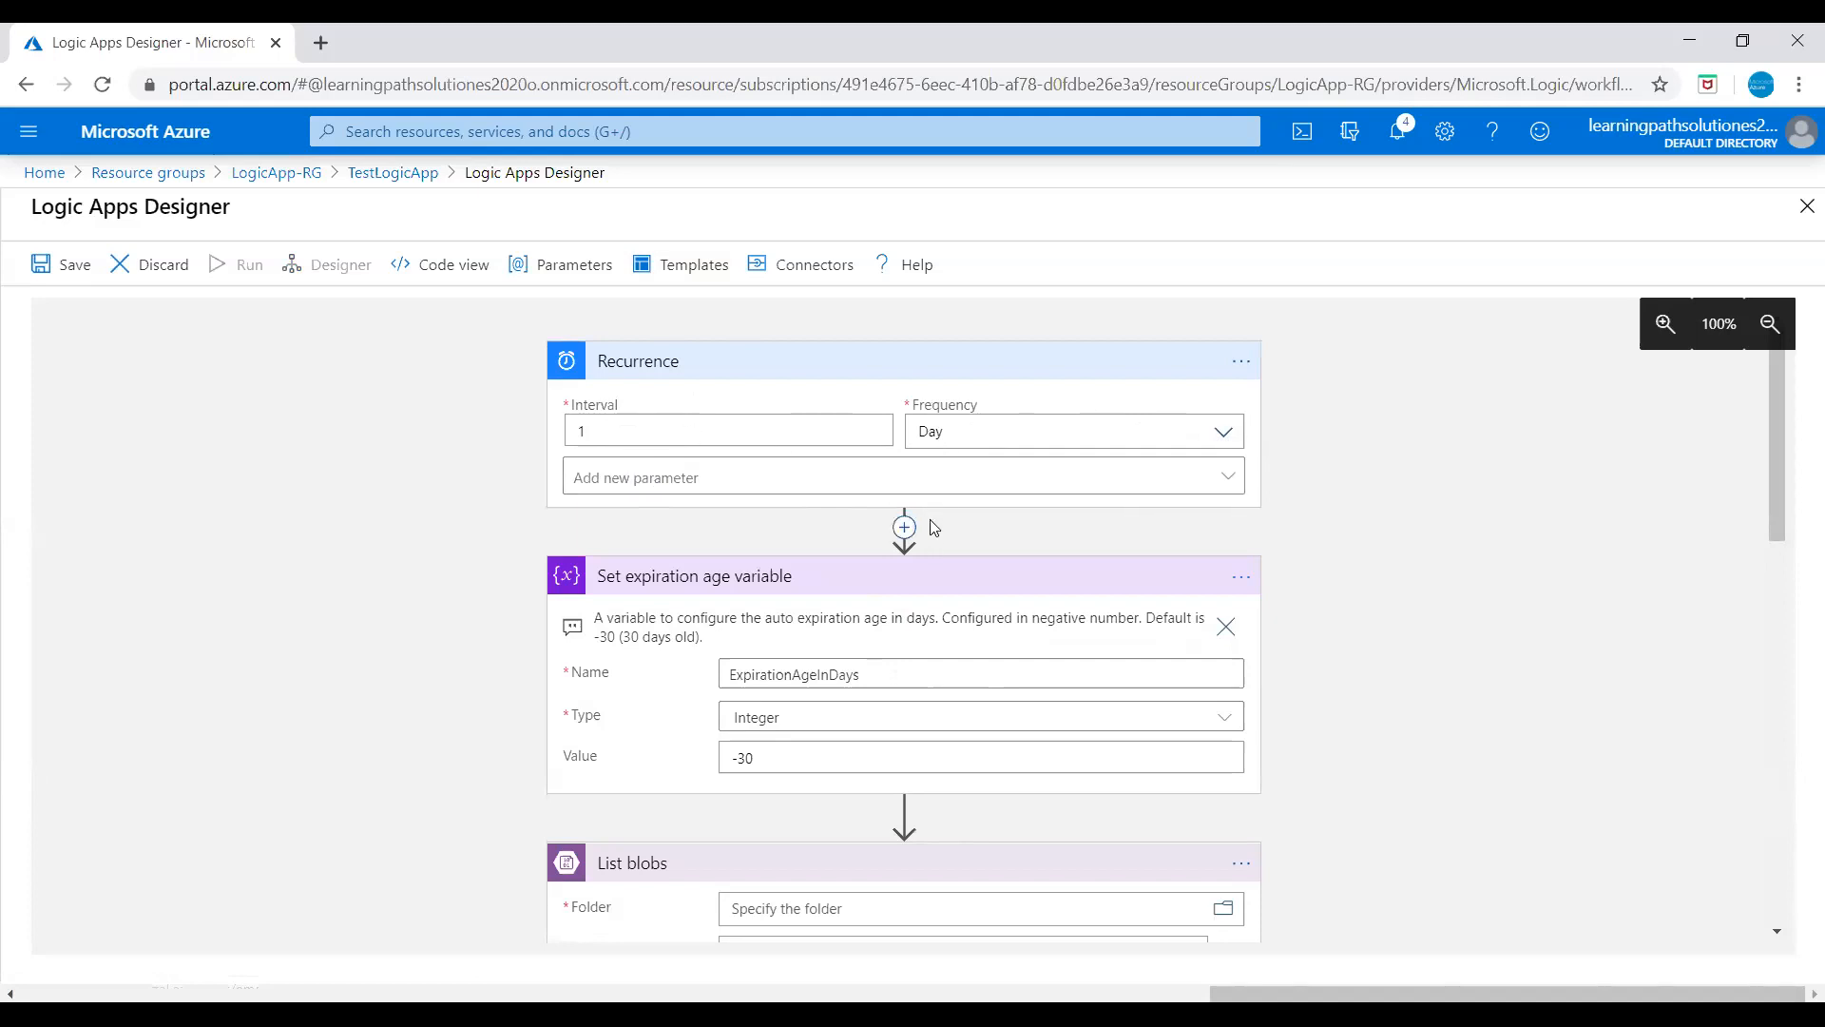
pyautogui.scroll(-1, 827, 778)
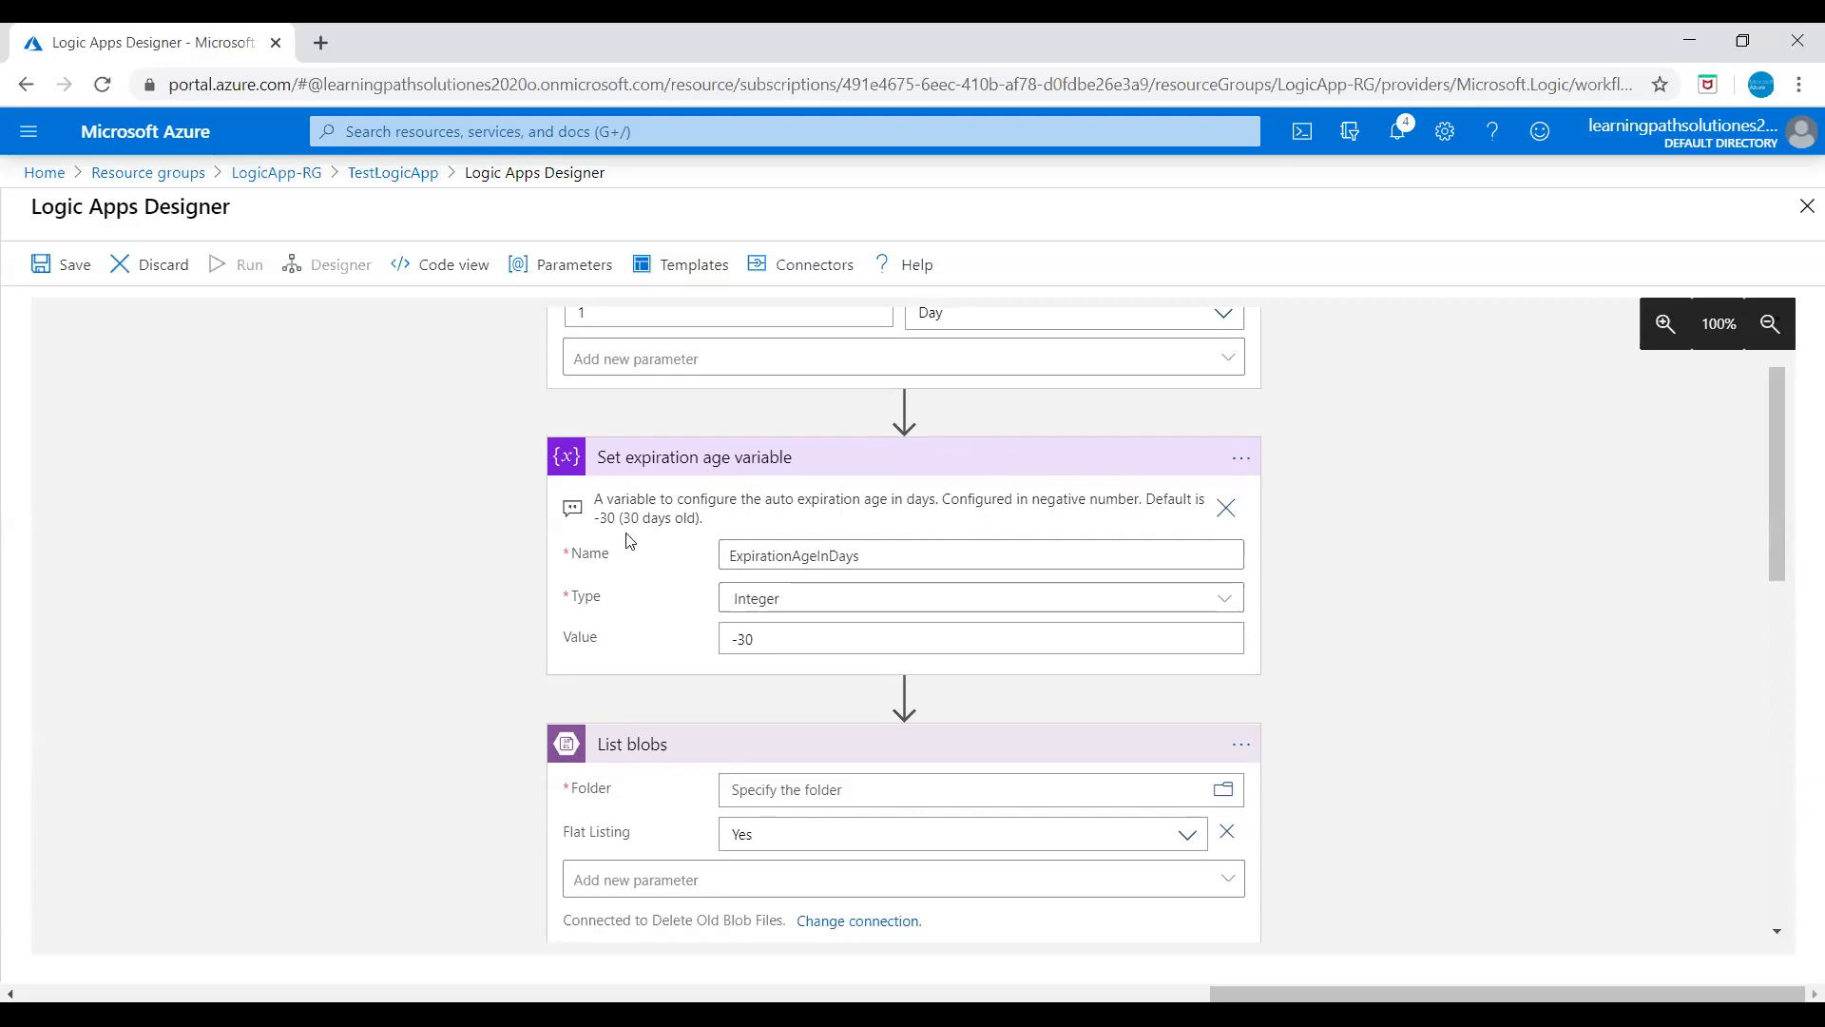
pyautogui.click(767, 636)
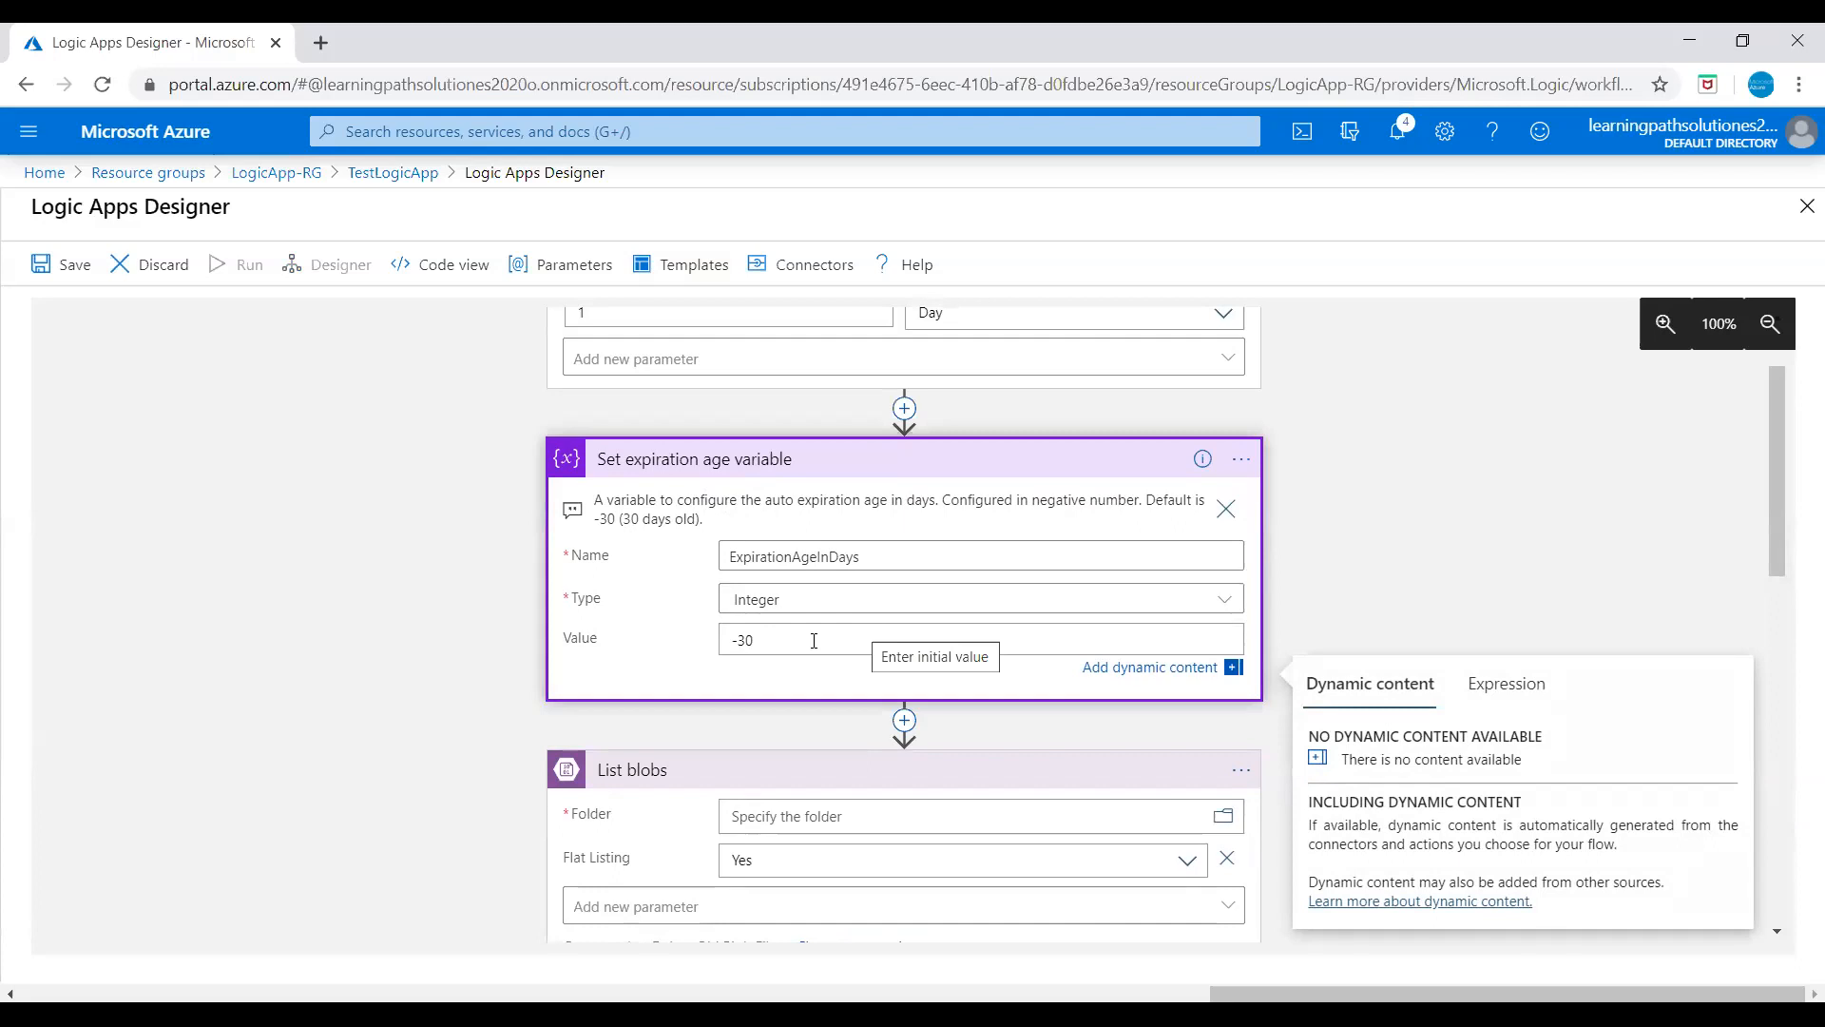
pyautogui.press('BackSpace')
pyautogui.press('BackSpace')
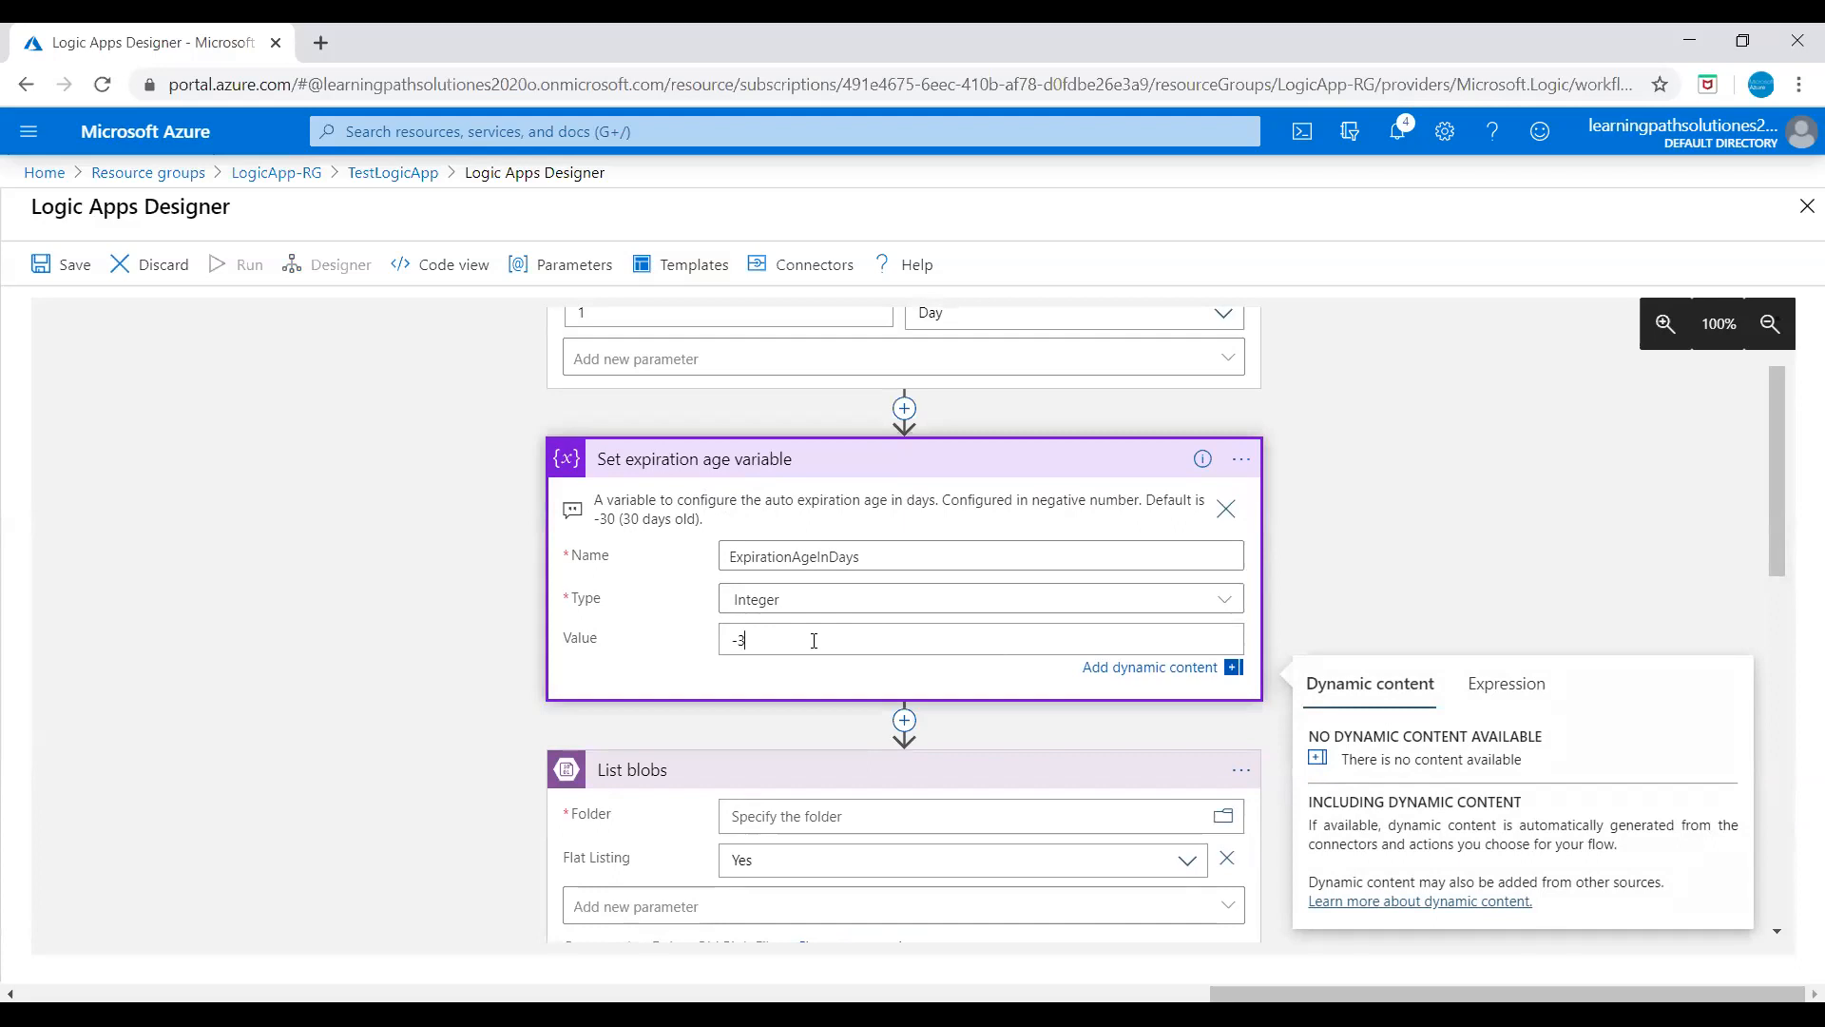
pyautogui.write('90')
pyautogui.press('BackSpace')
pyautogui.press('BackSpace')
pyautogui.write('45')
pyautogui.press('BackSpace')
pyautogui.press('BackSpace')
pyautogui.write('60')
pyautogui.click(1385, 533)
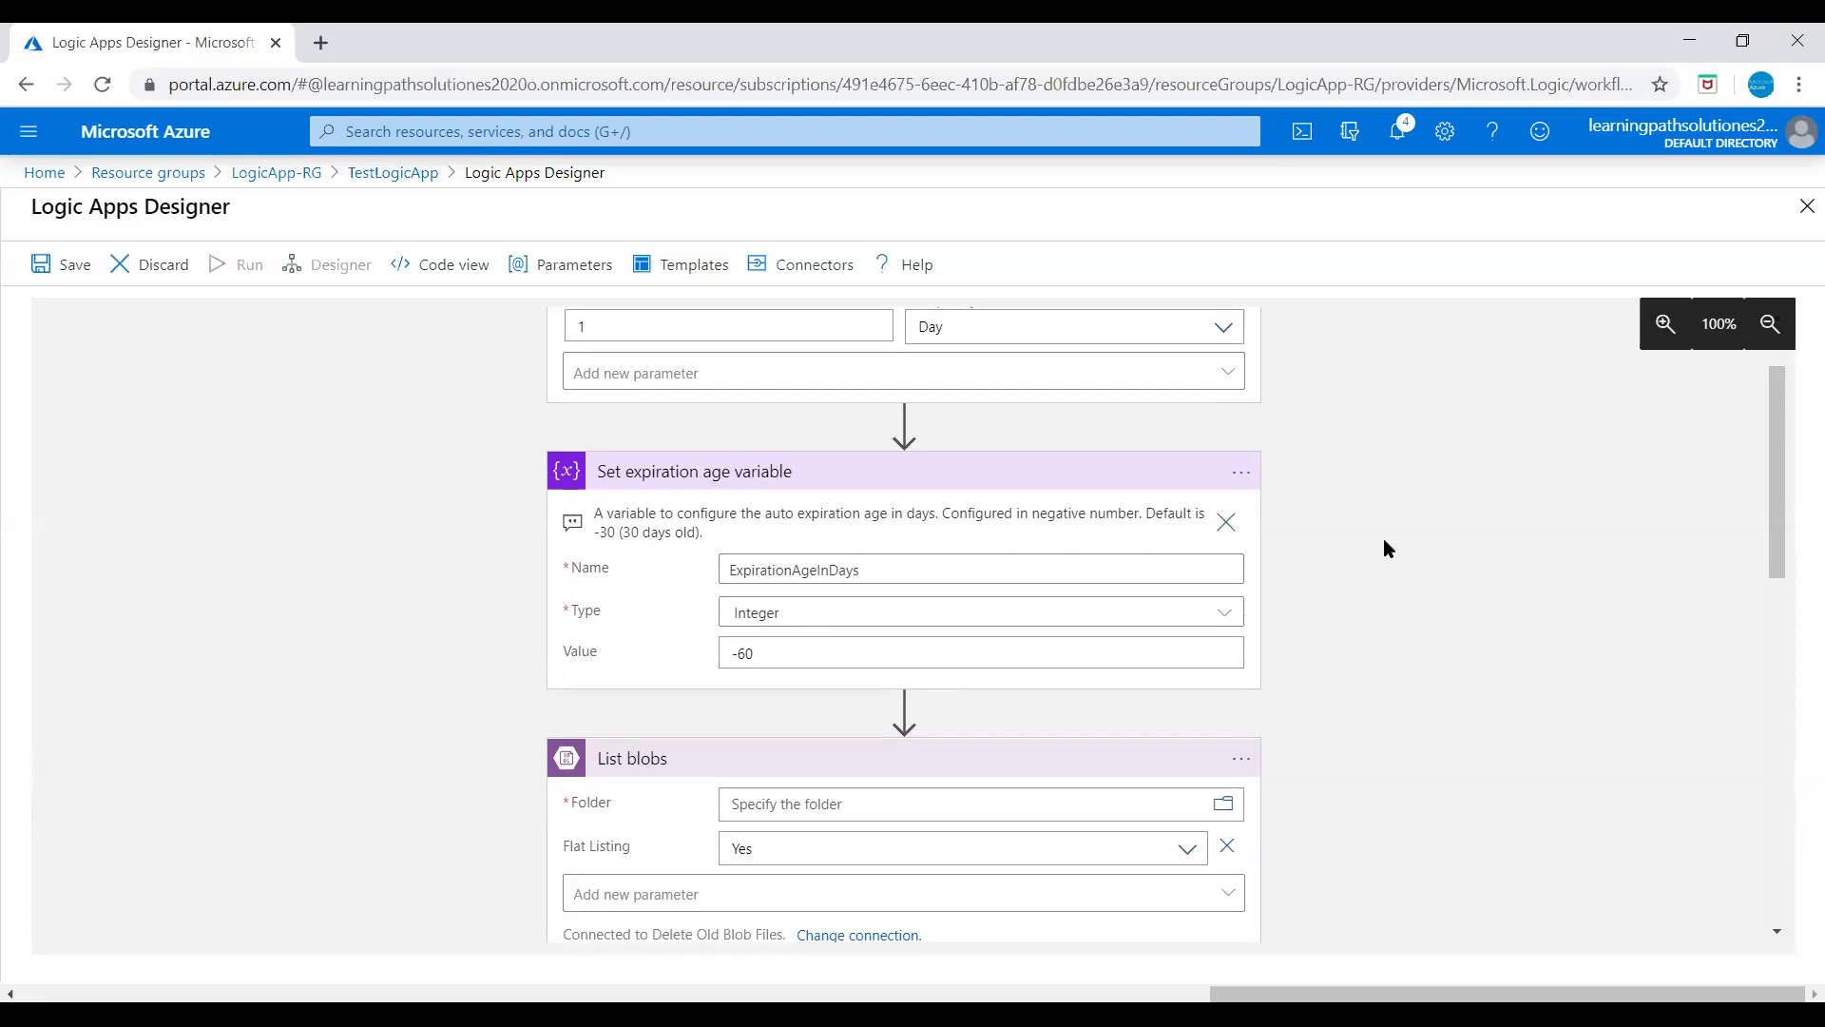
# Step: Set the List blobs folder to the blobforlogicapptest container
pyautogui.scroll(-3, 1236, 608)
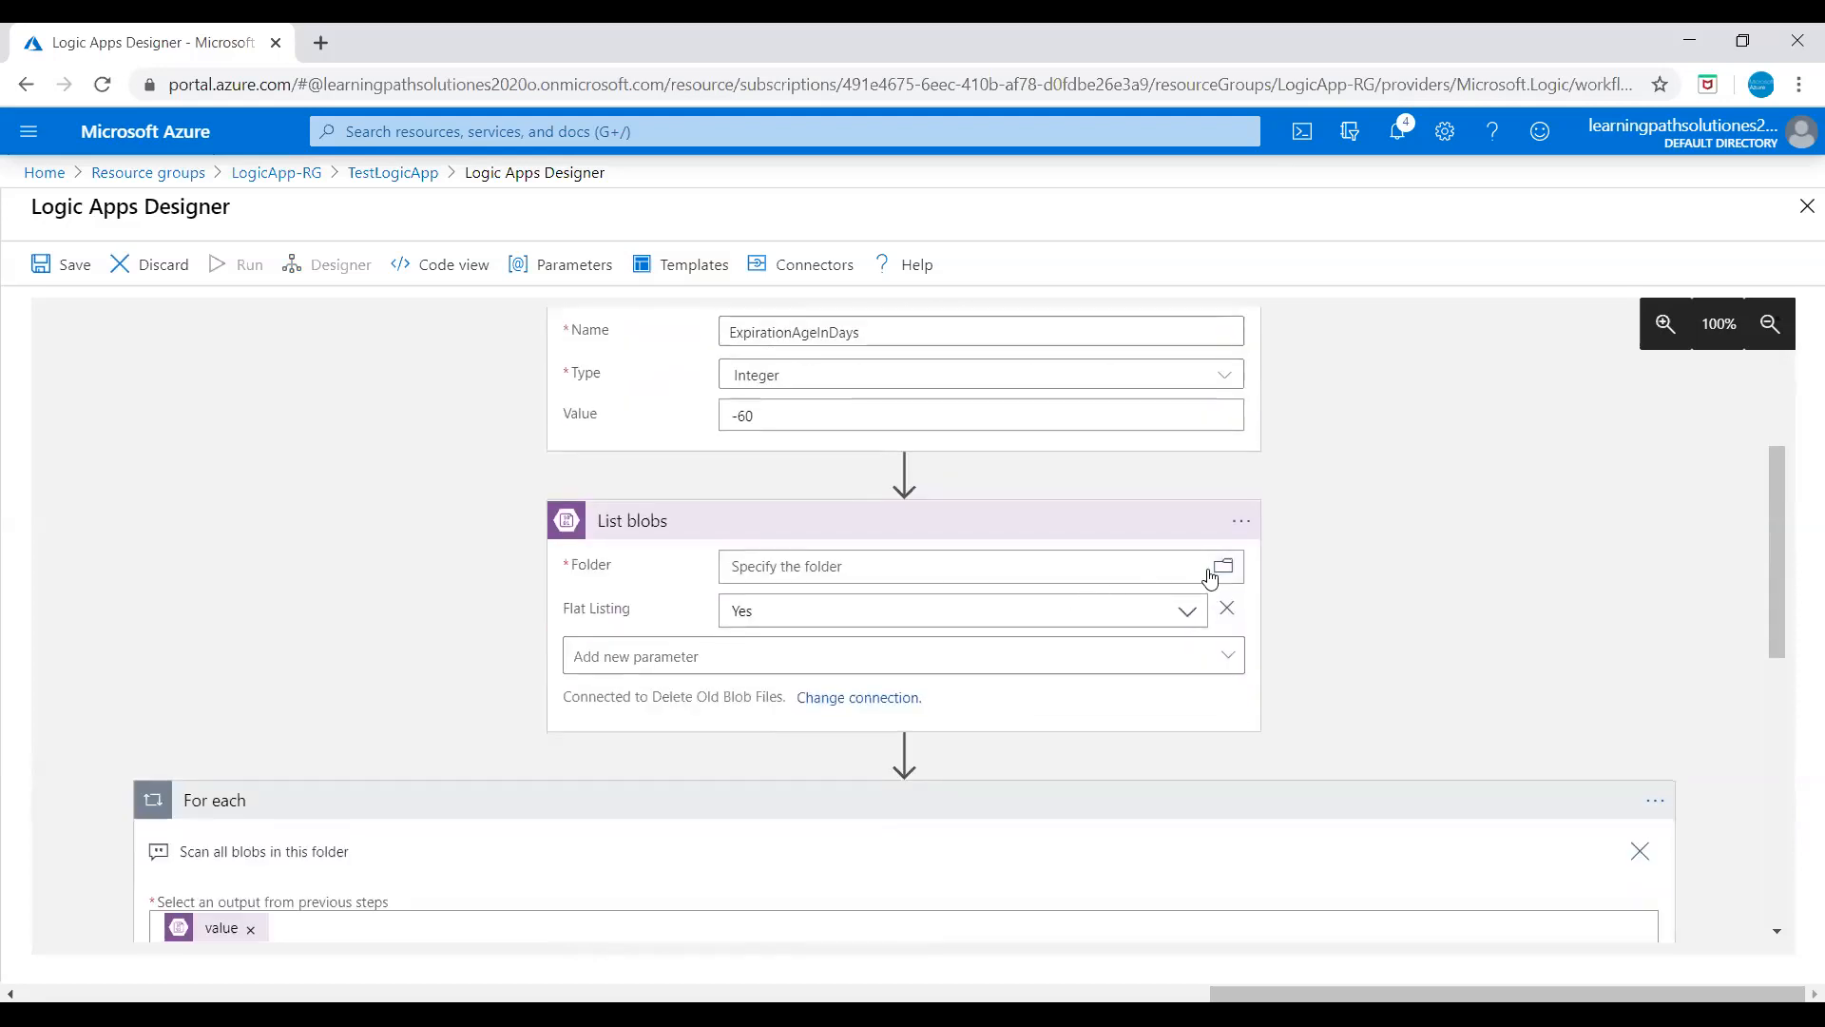
pyautogui.click(1226, 568)
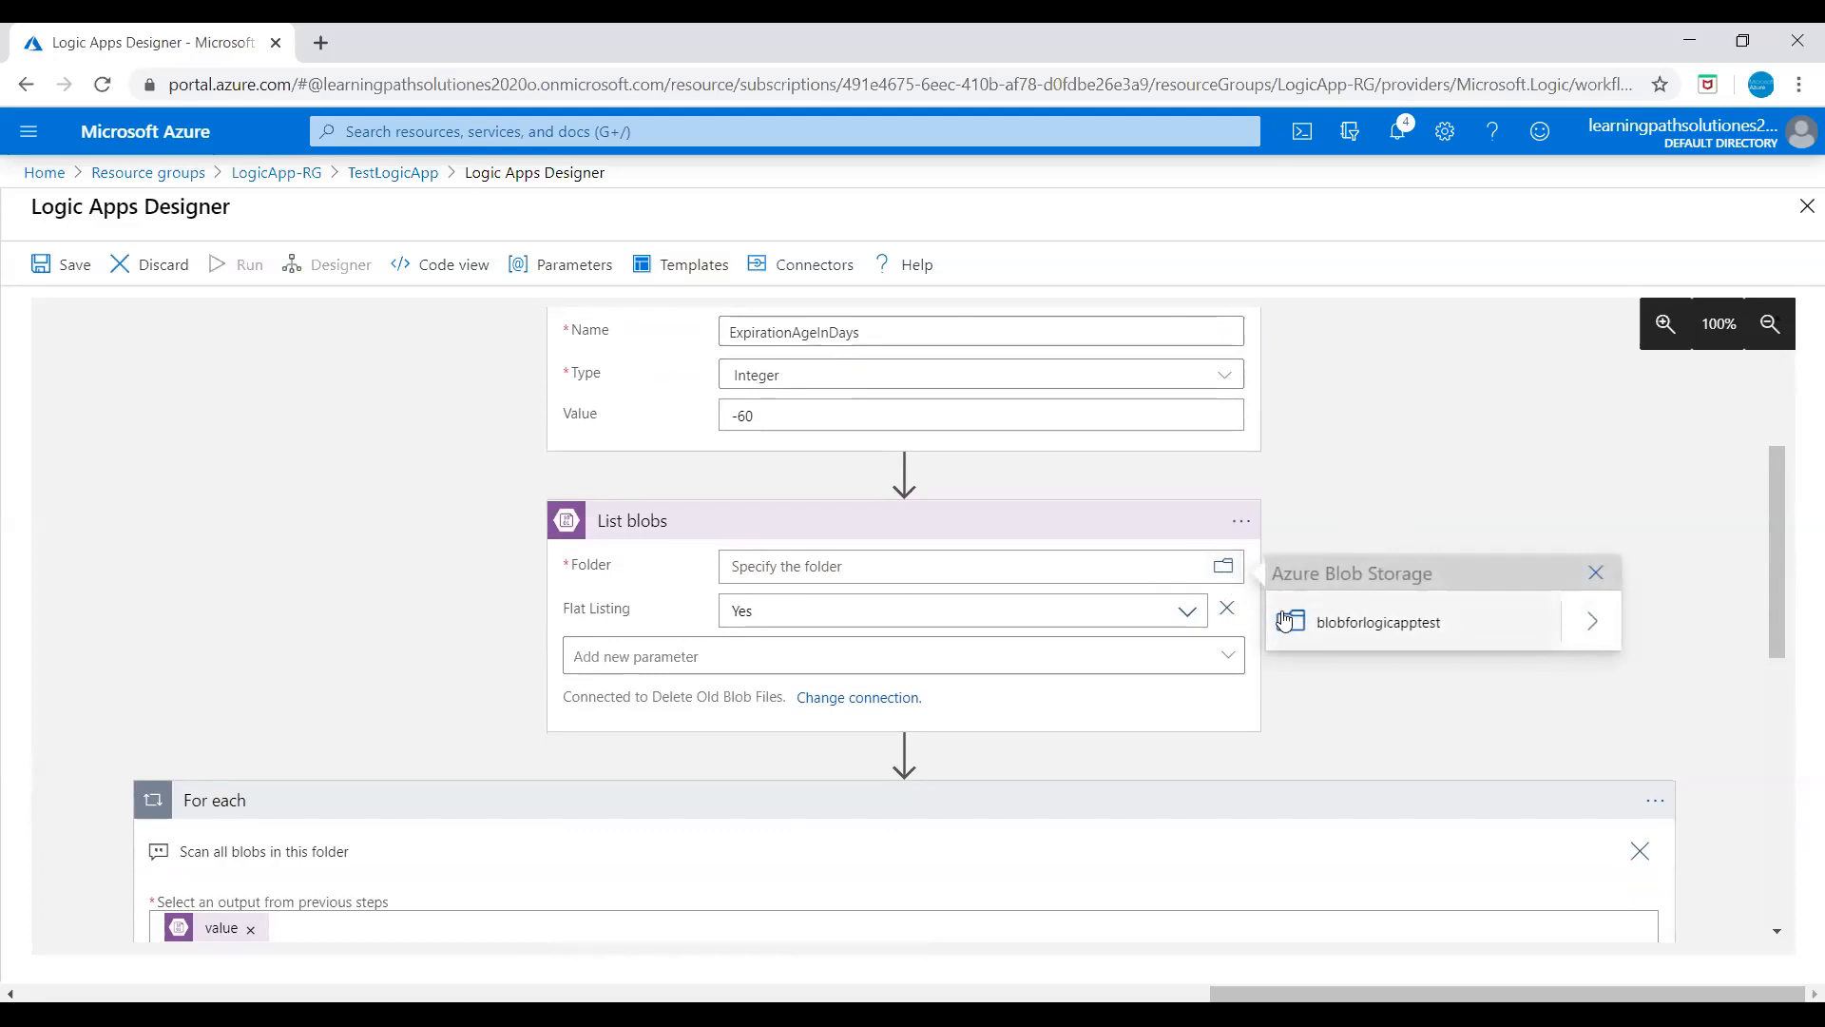
pyautogui.click(1350, 627)
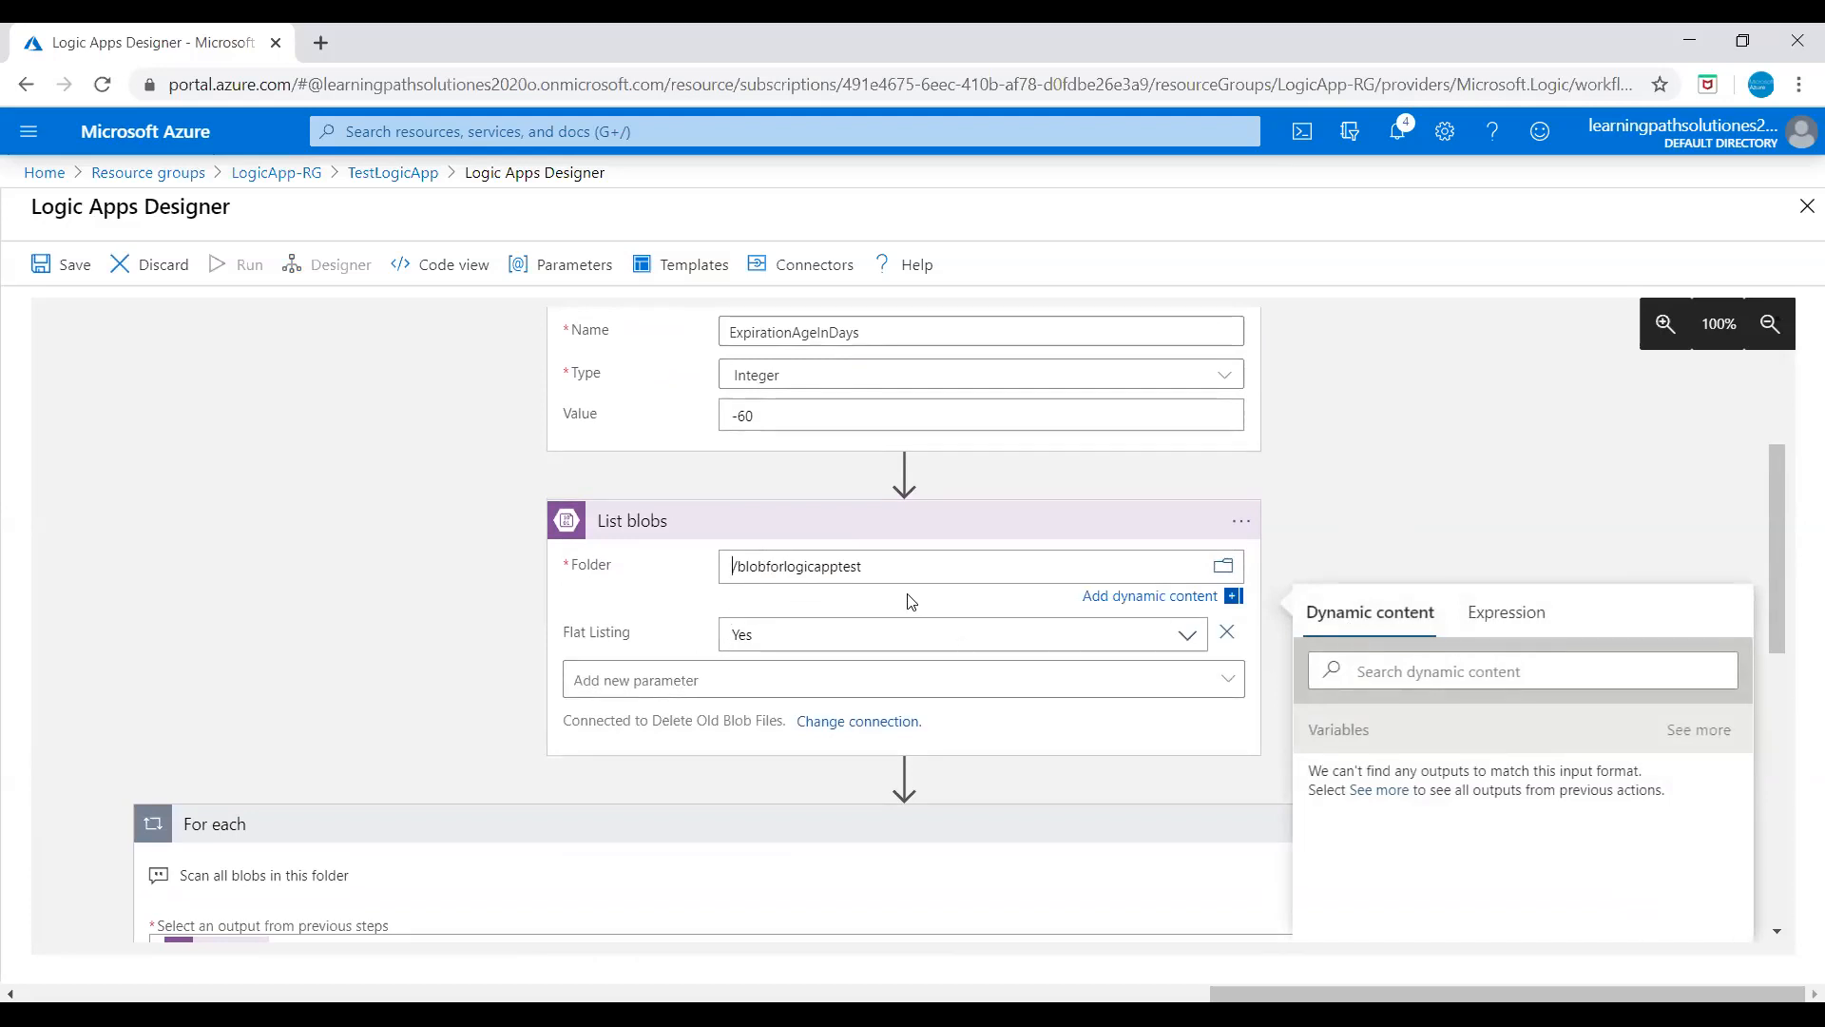
# Step: Review the workflow's For each loop, its condition and Delete blob branch, and the expiration variable and List blobs settings
pyautogui.scroll(-1, 1024, 766)
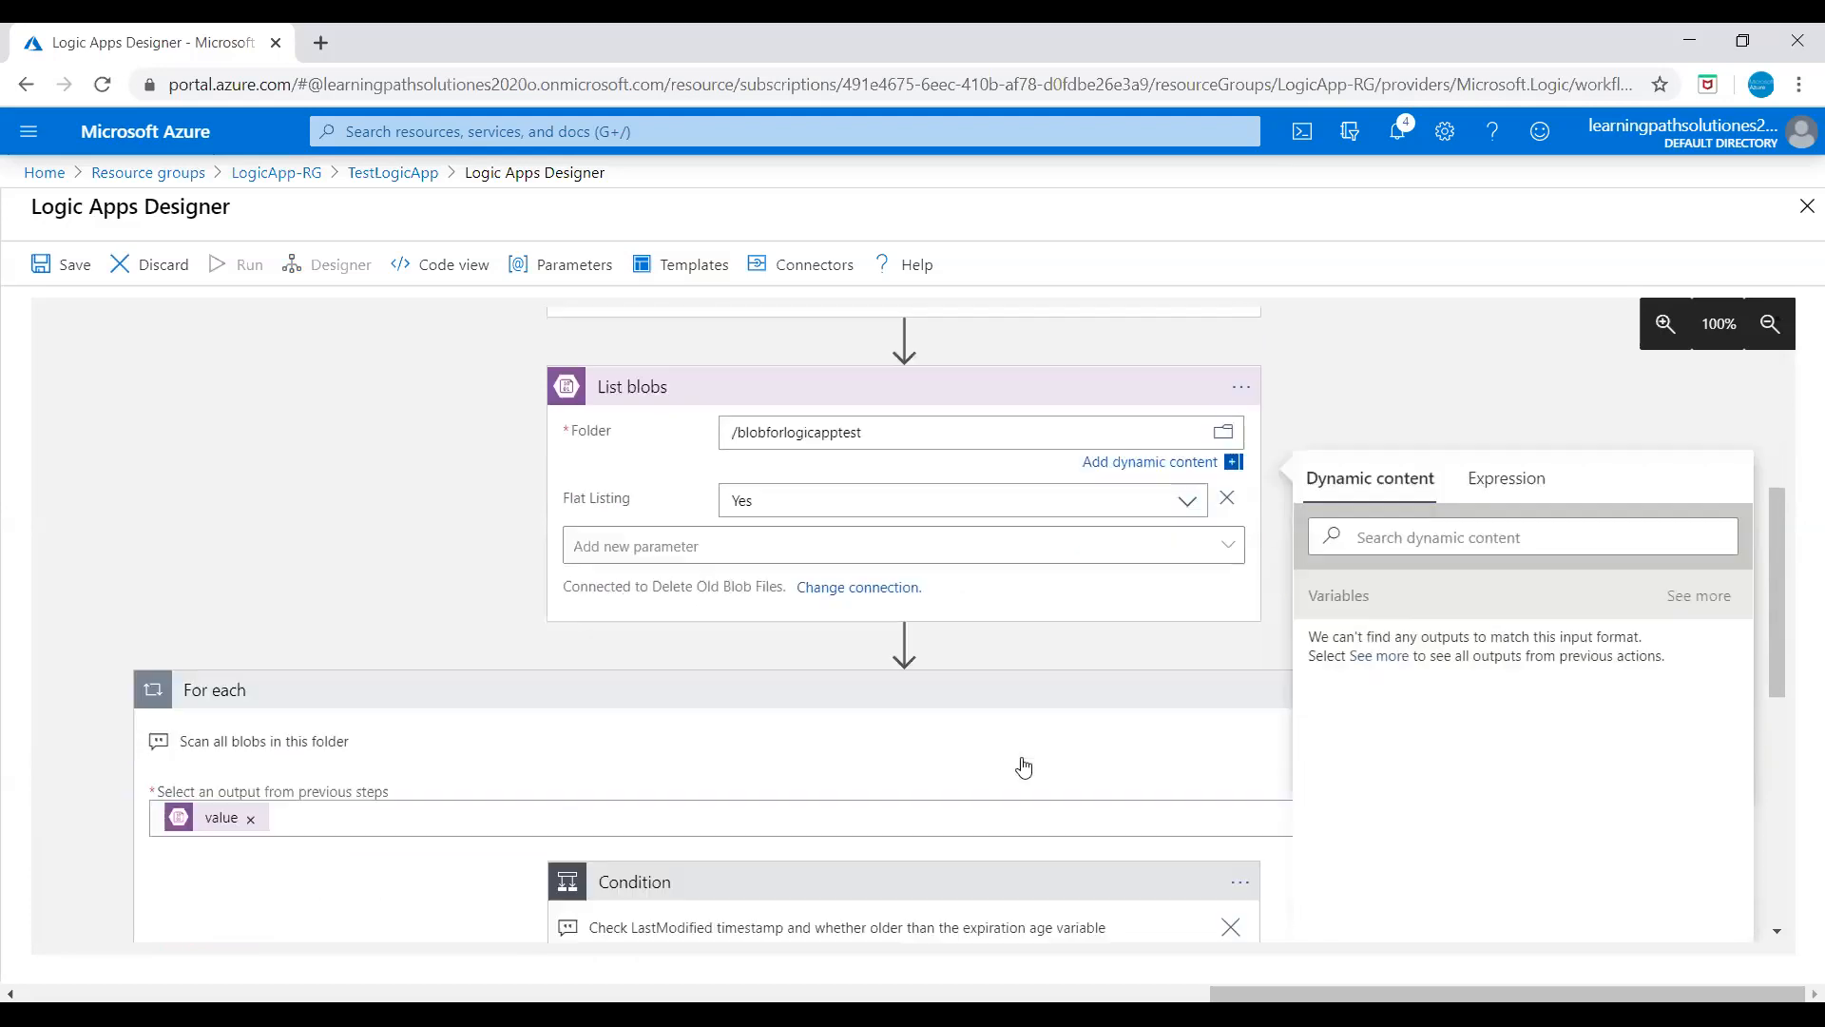
pyautogui.scroll(-3, 1024, 767)
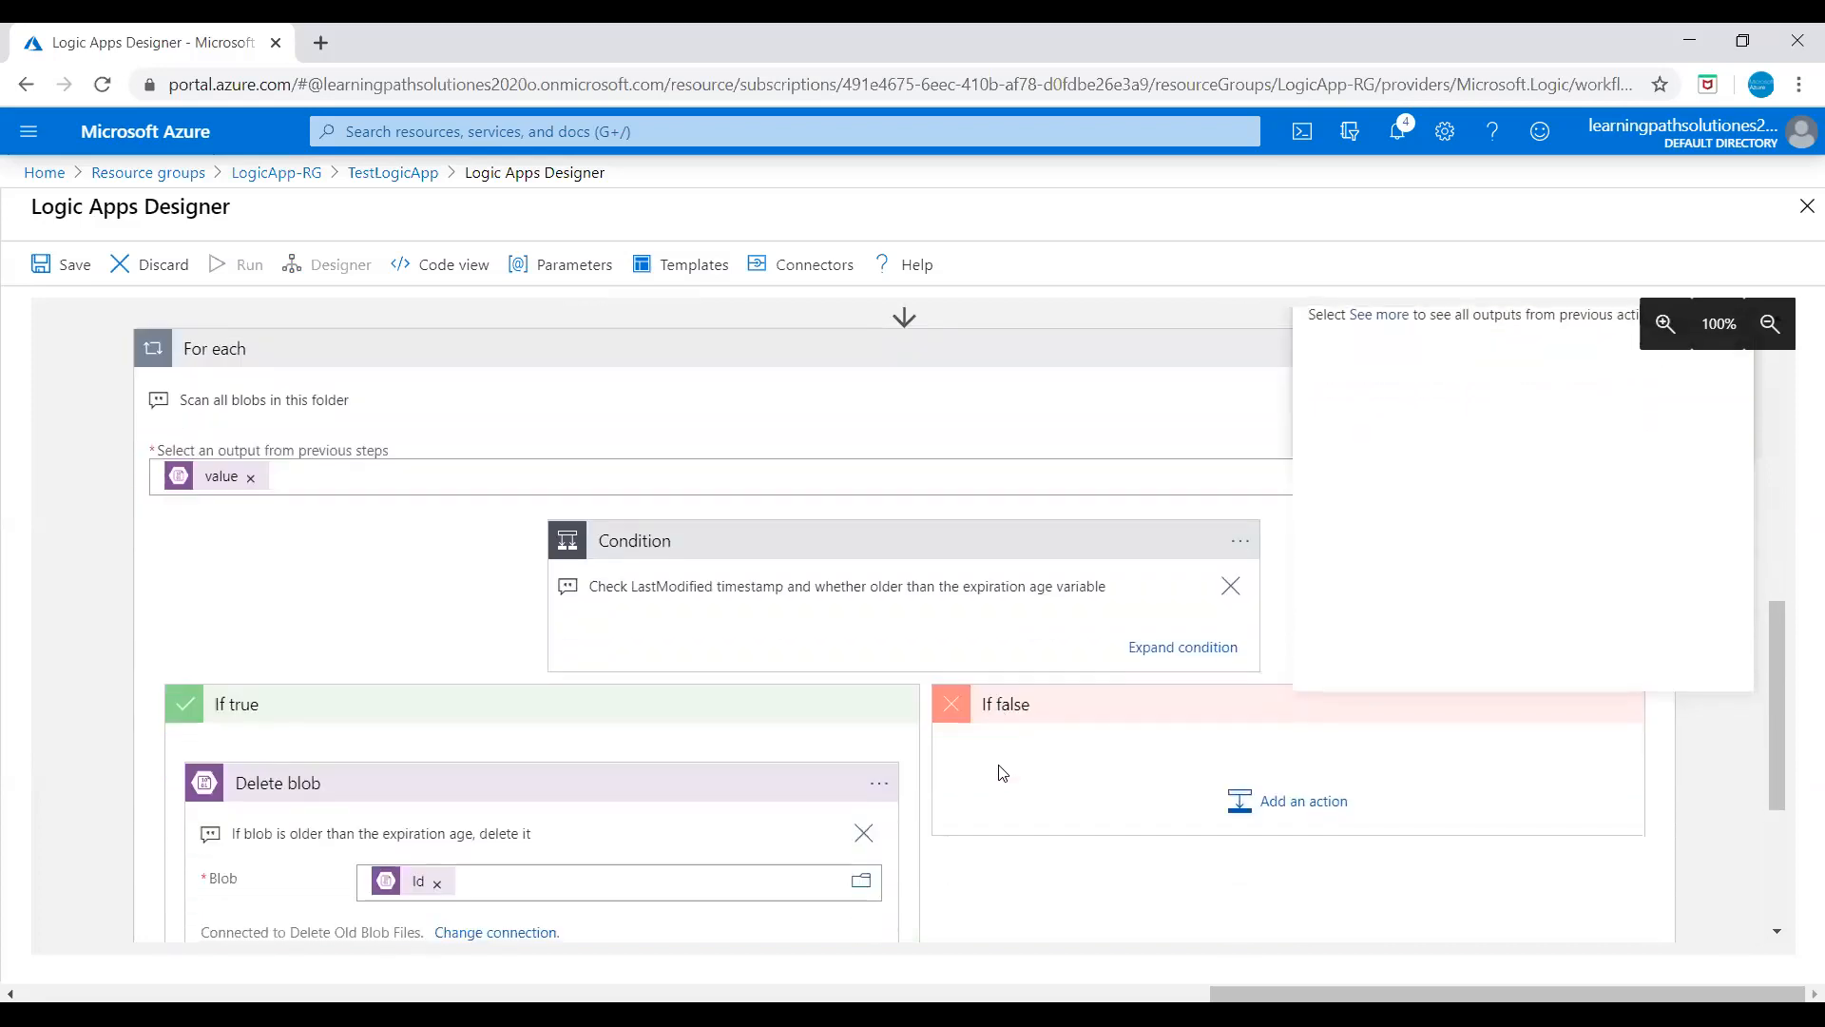
pyautogui.scroll(-1, 1003, 772)
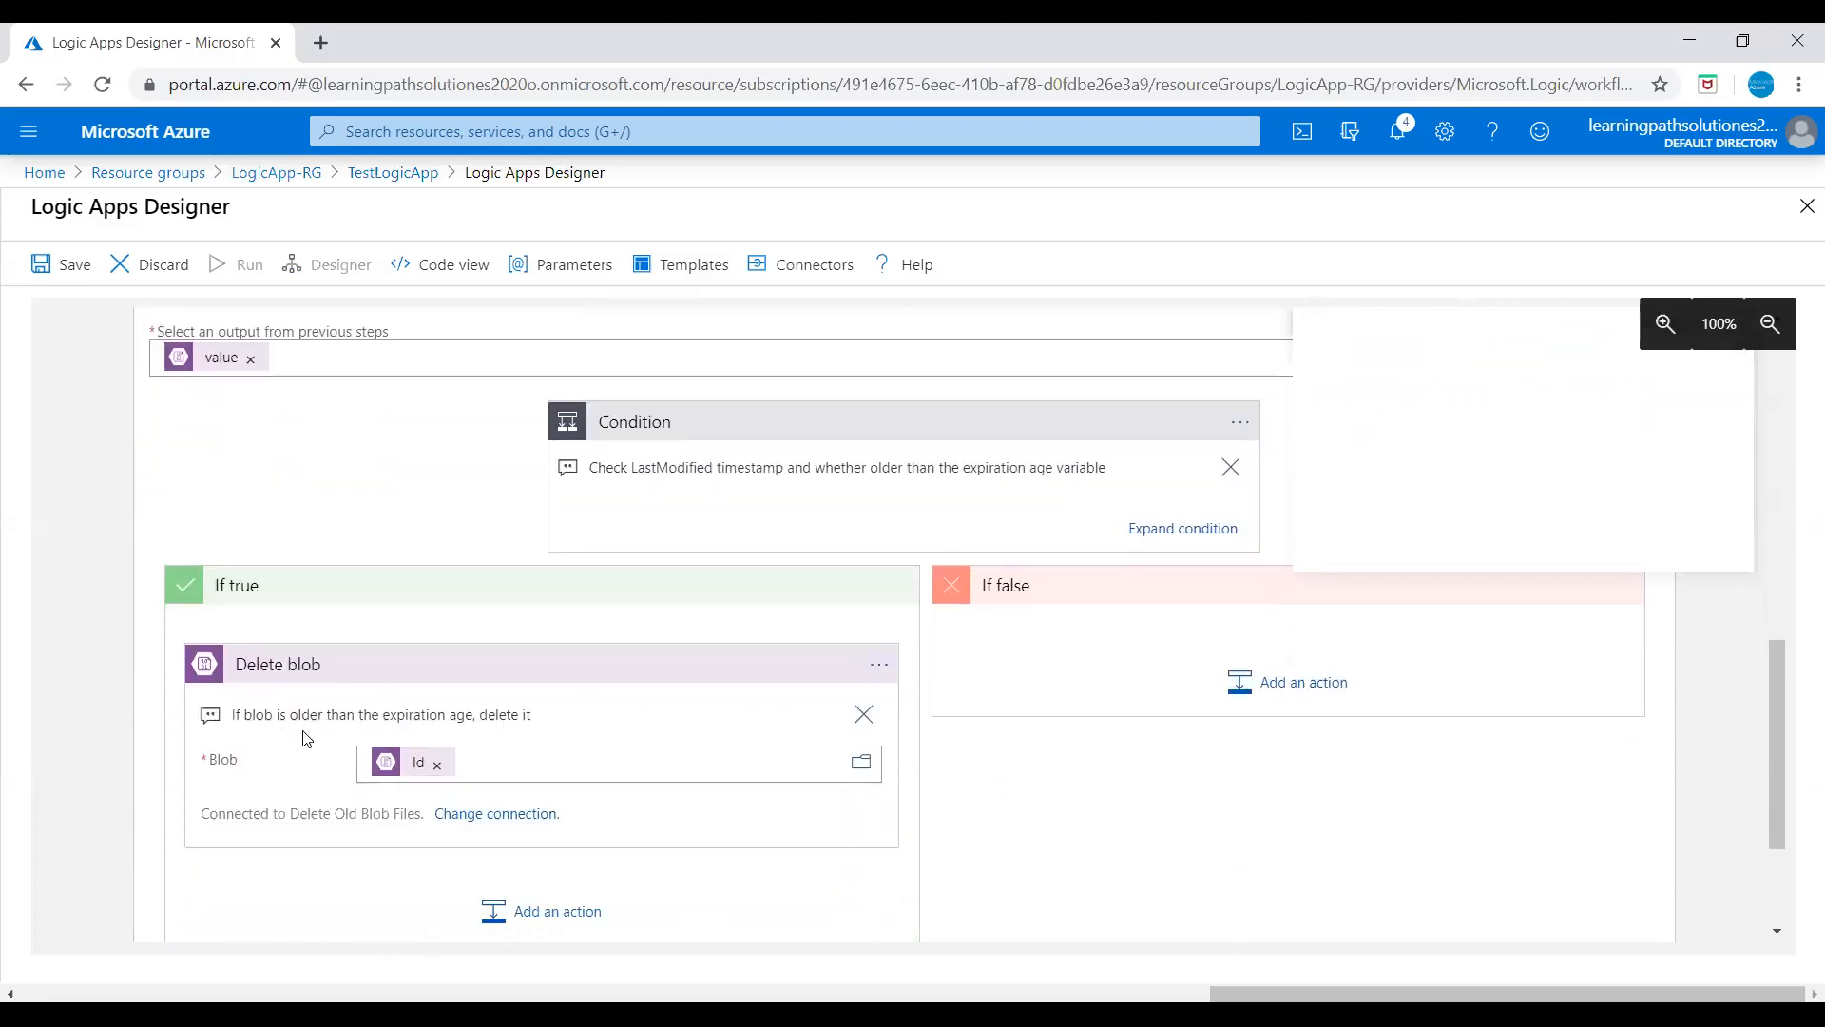
pyautogui.scroll(-1, 305, 739)
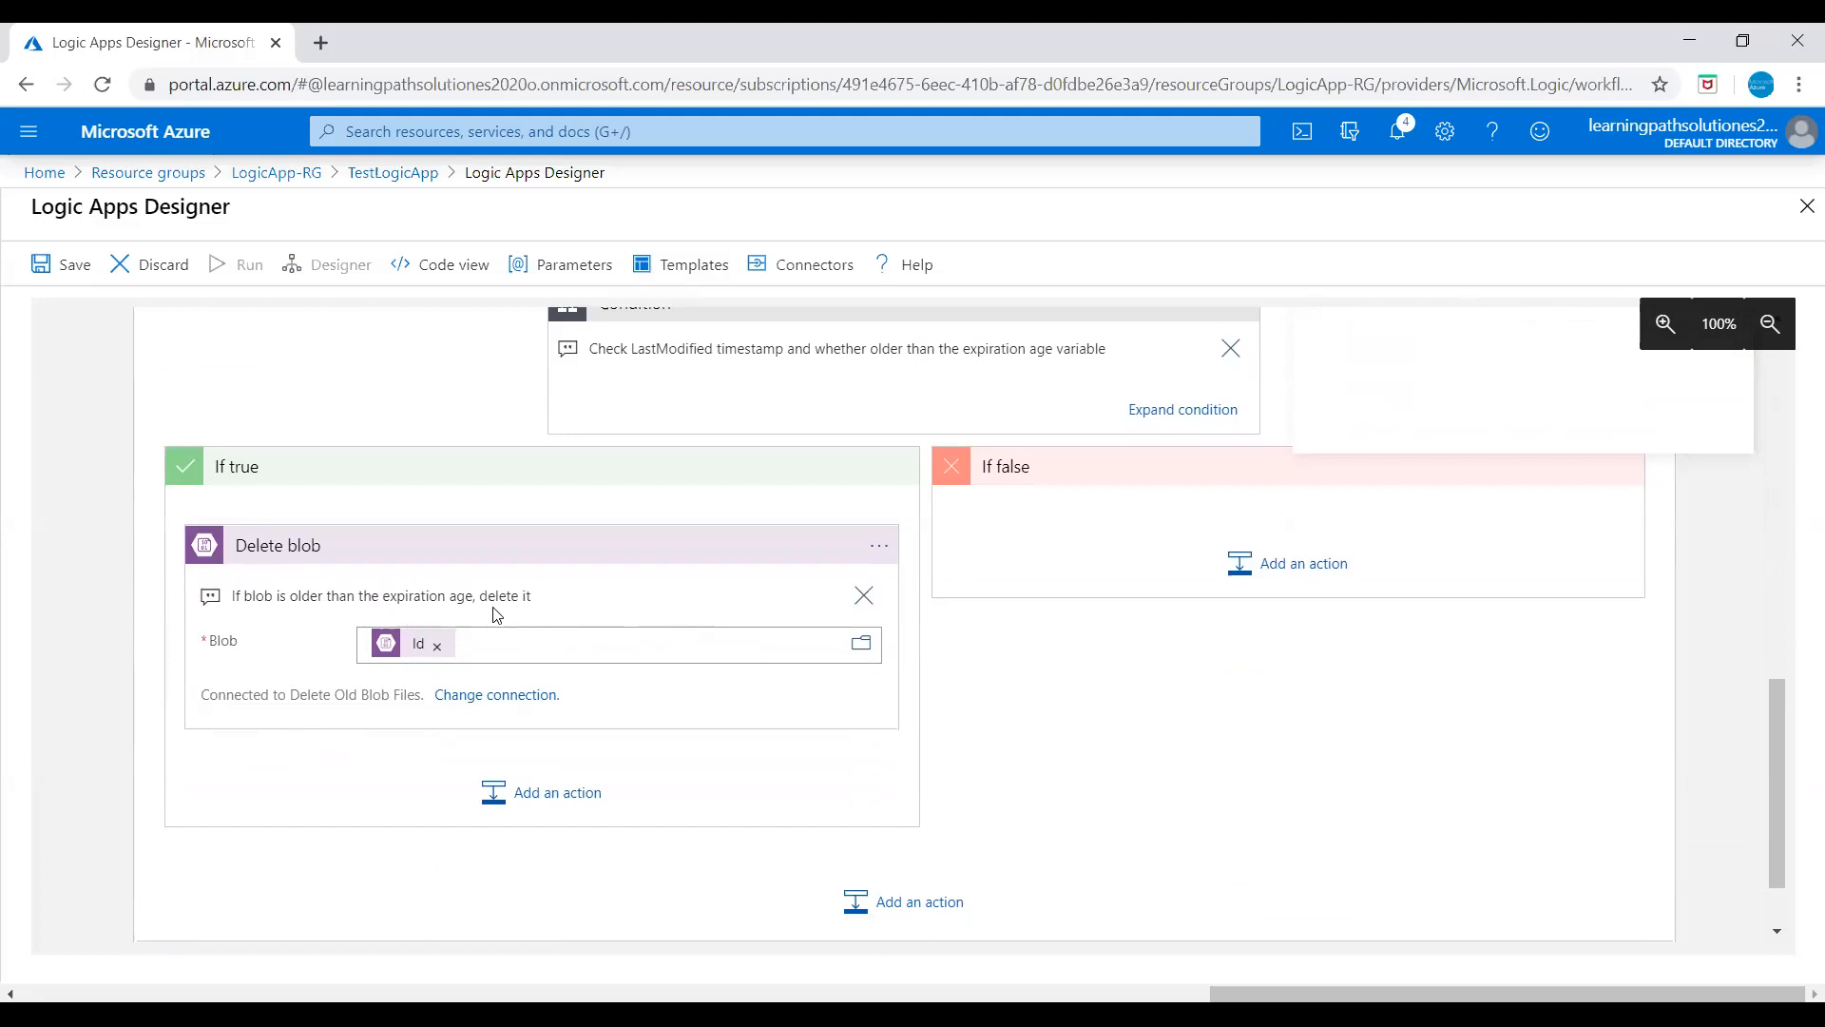
pyautogui.scroll(1, 548, 623)
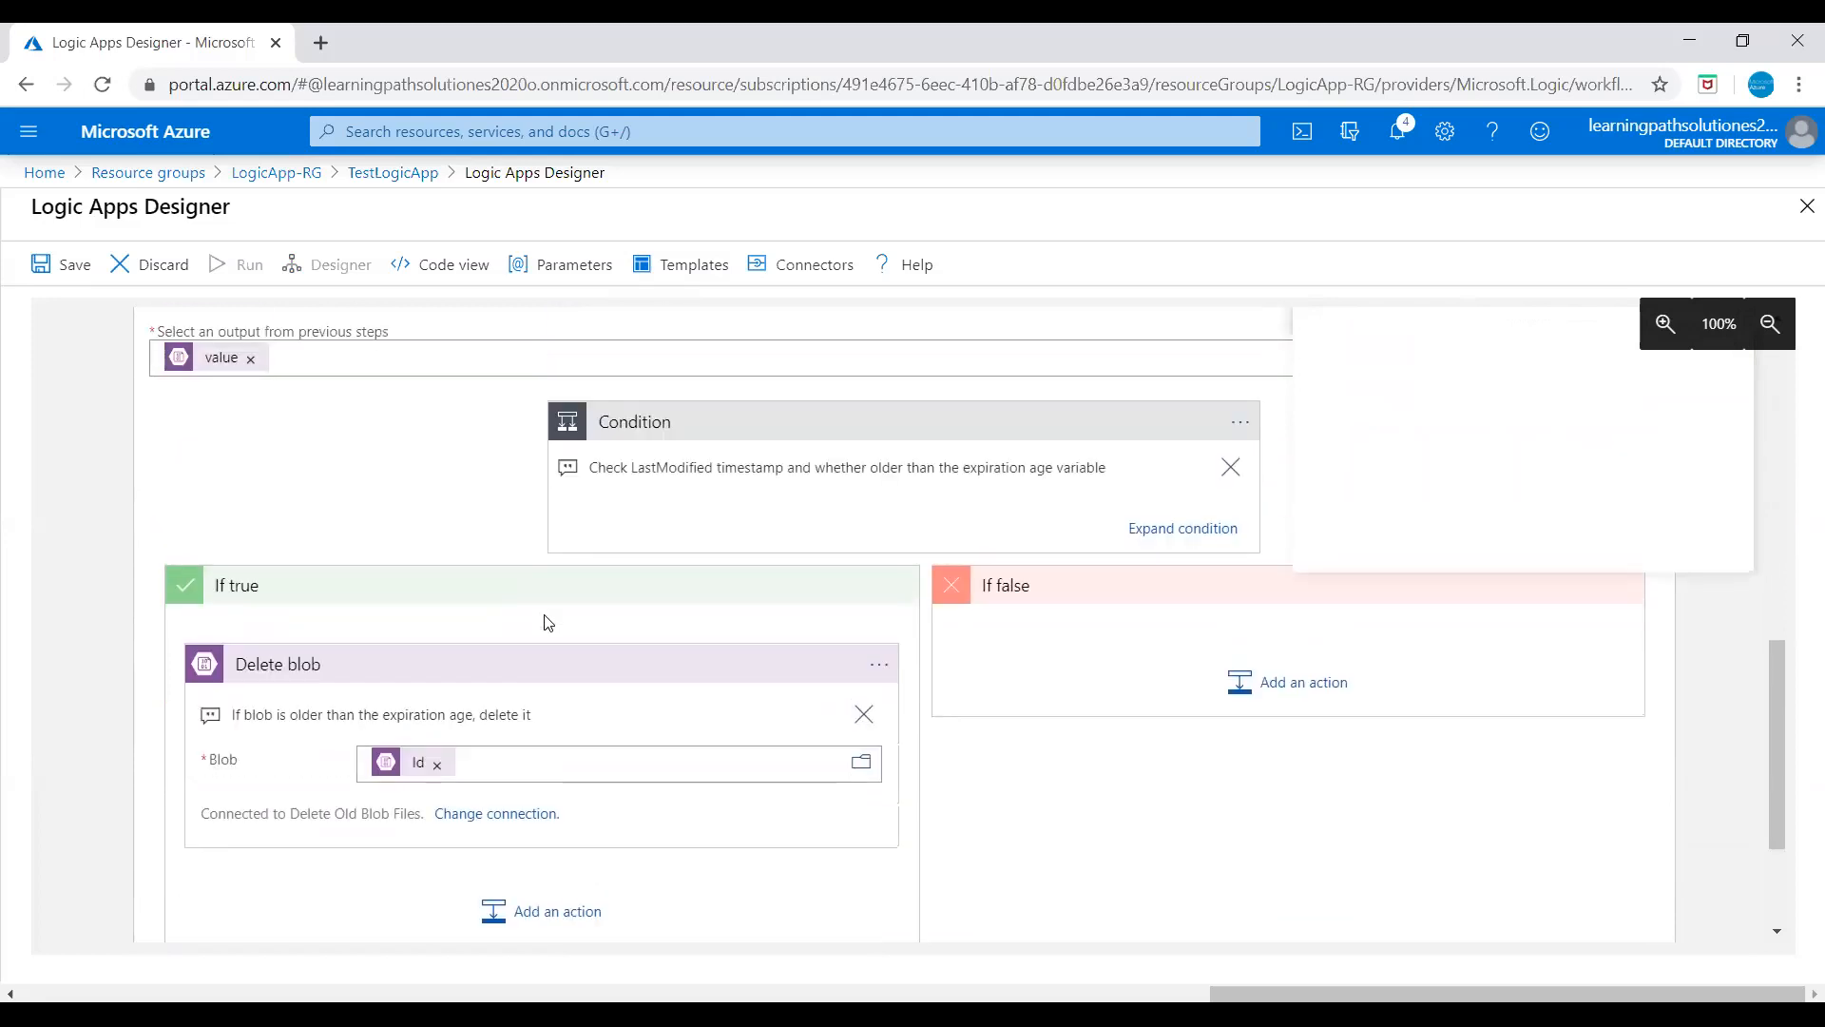
pyautogui.scroll(5, 787, 580)
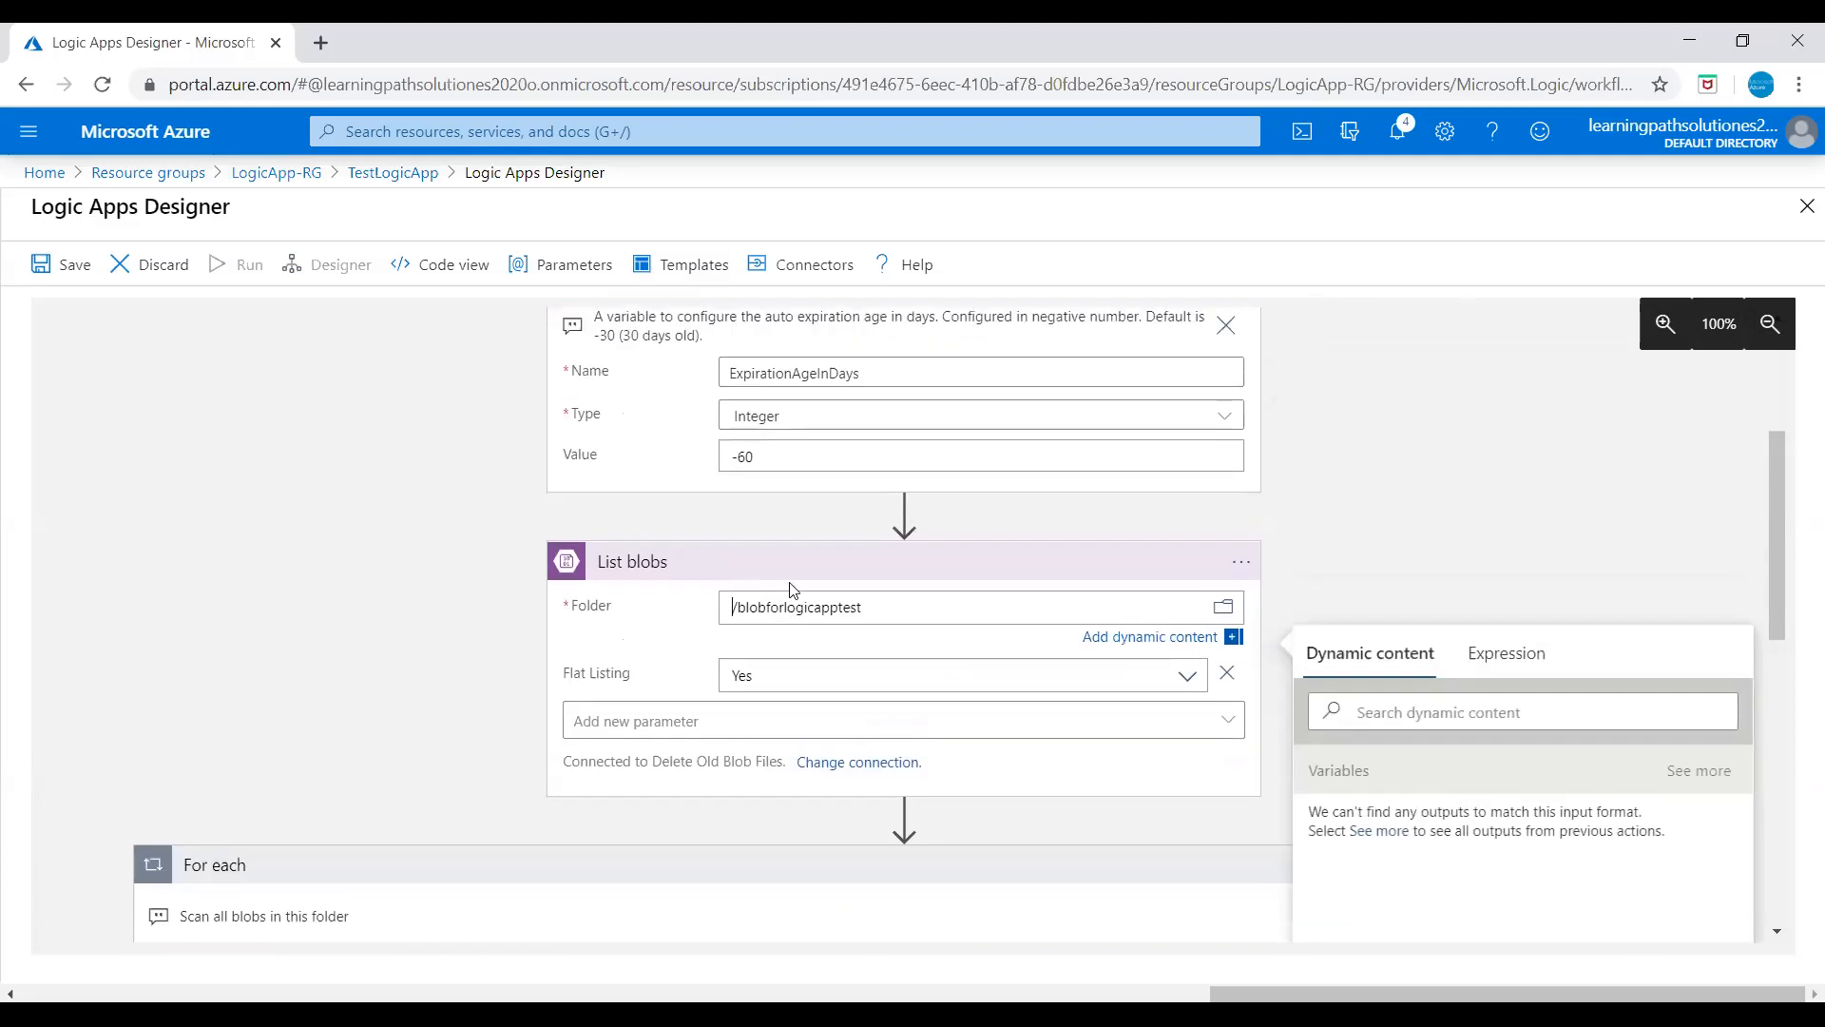
pyautogui.scroll(2, 789, 590)
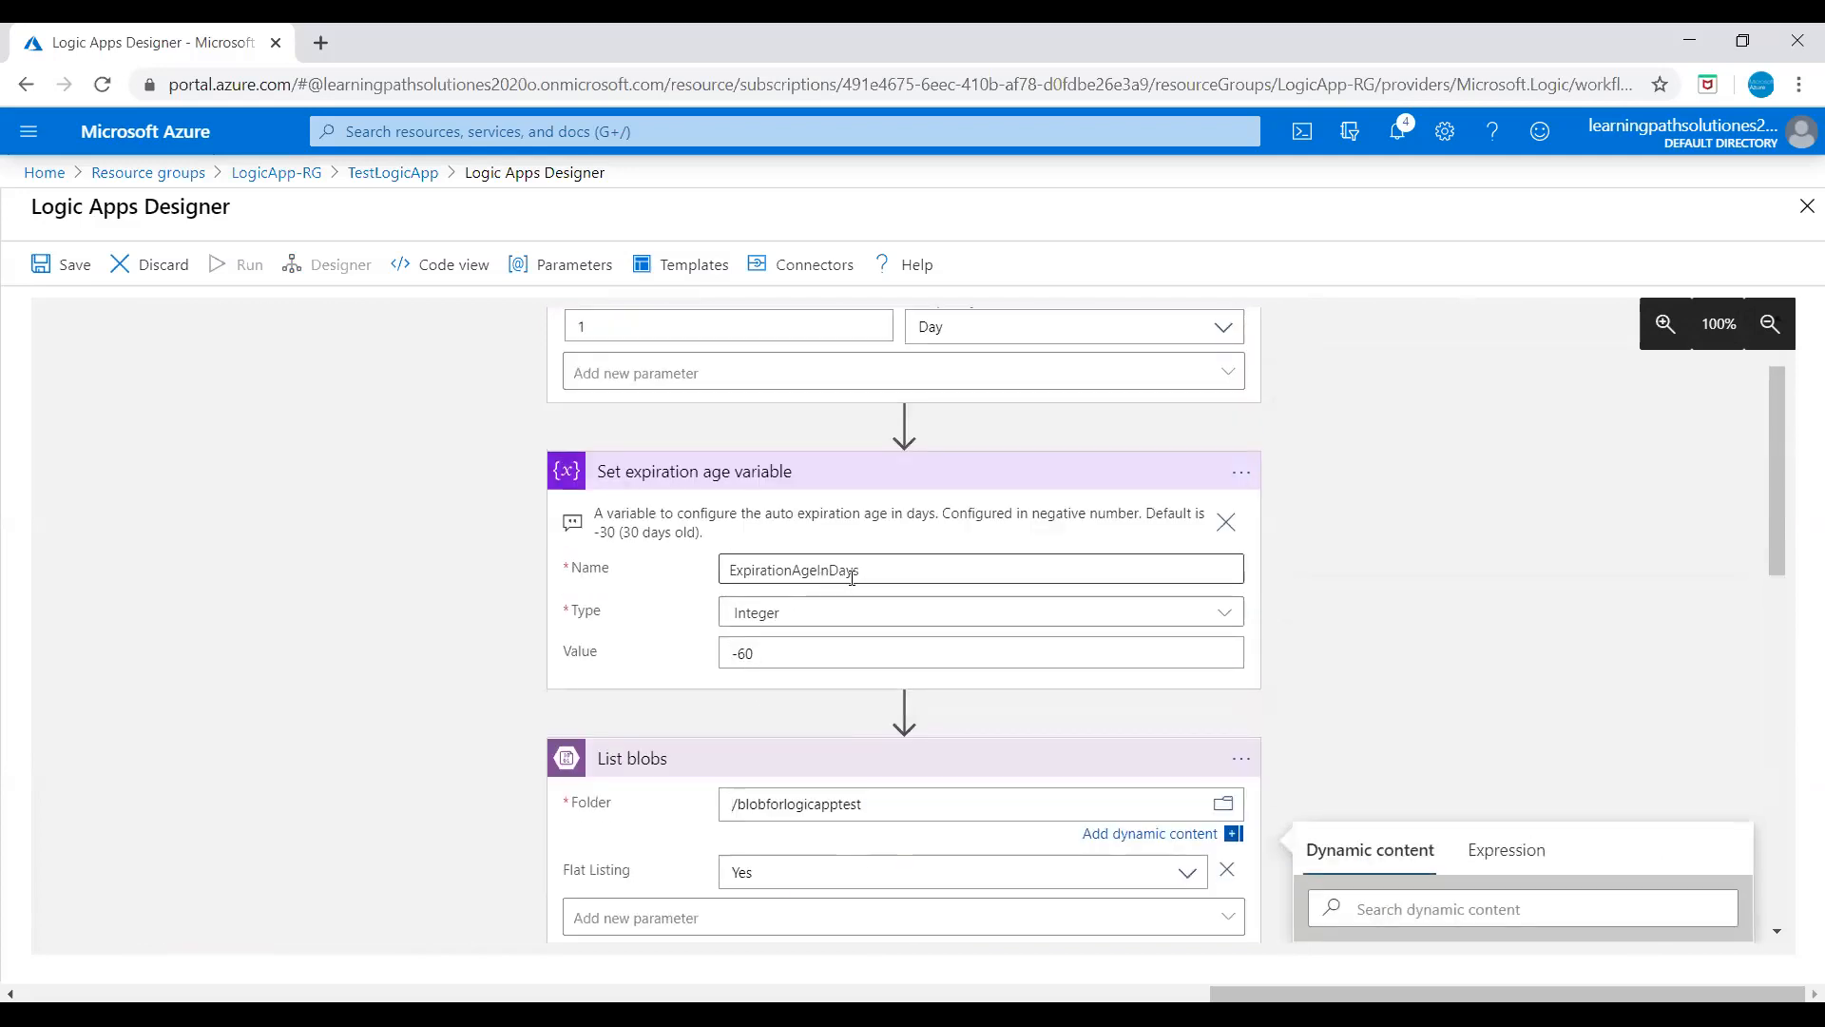
pyautogui.scroll(-2, 867, 714)
pyautogui.scroll(-1, 878, 727)
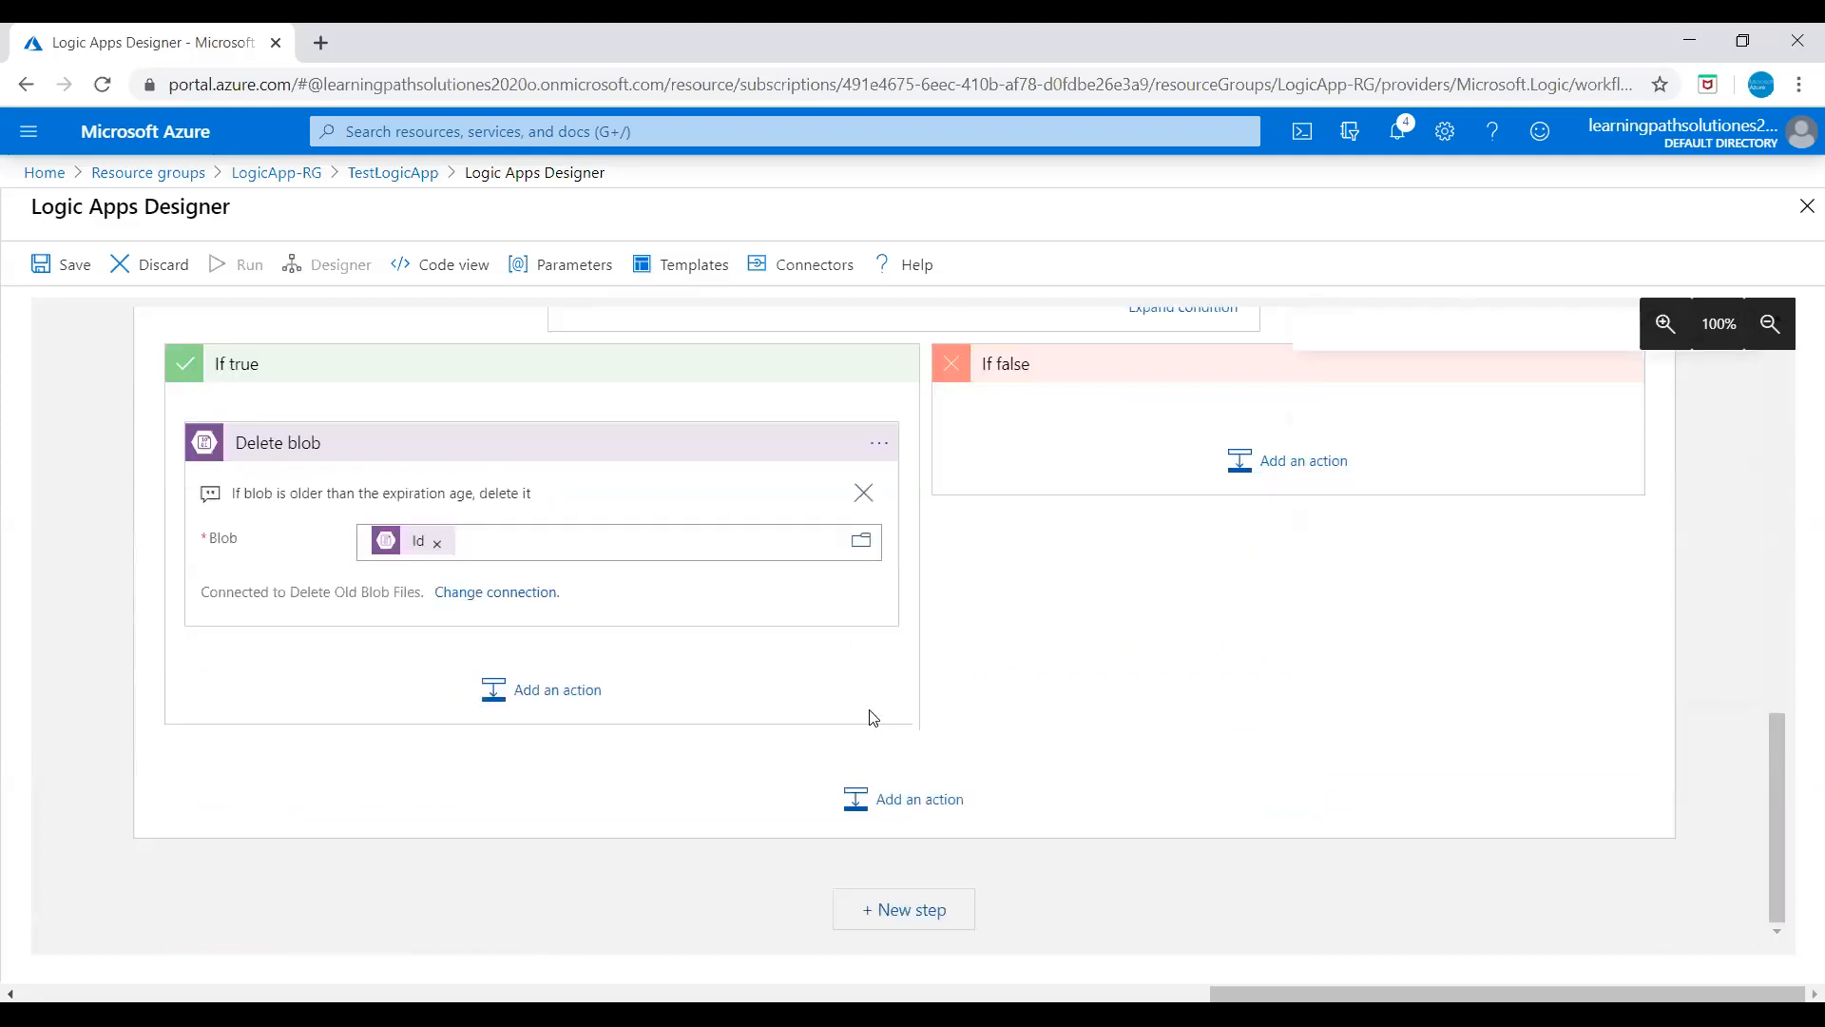
# Step: Save the logic app and dismiss the notification
pyautogui.click(82, 276)
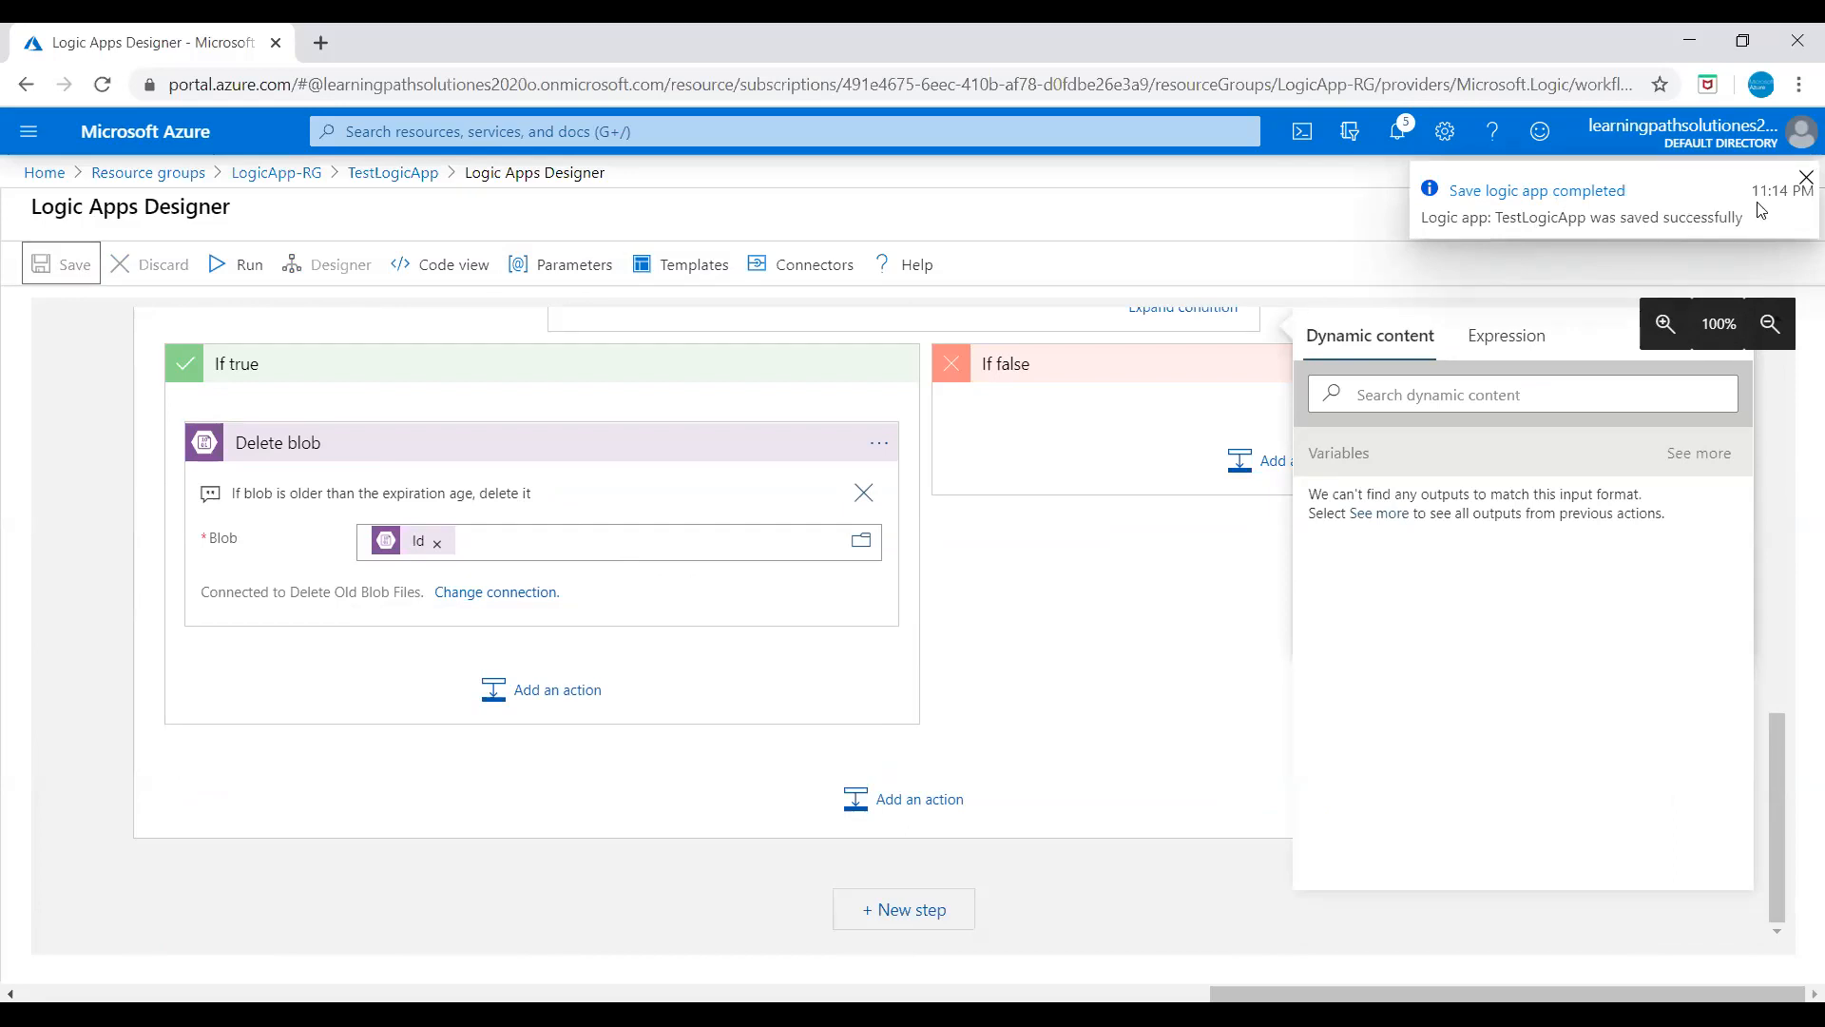
pyautogui.click(1801, 181)
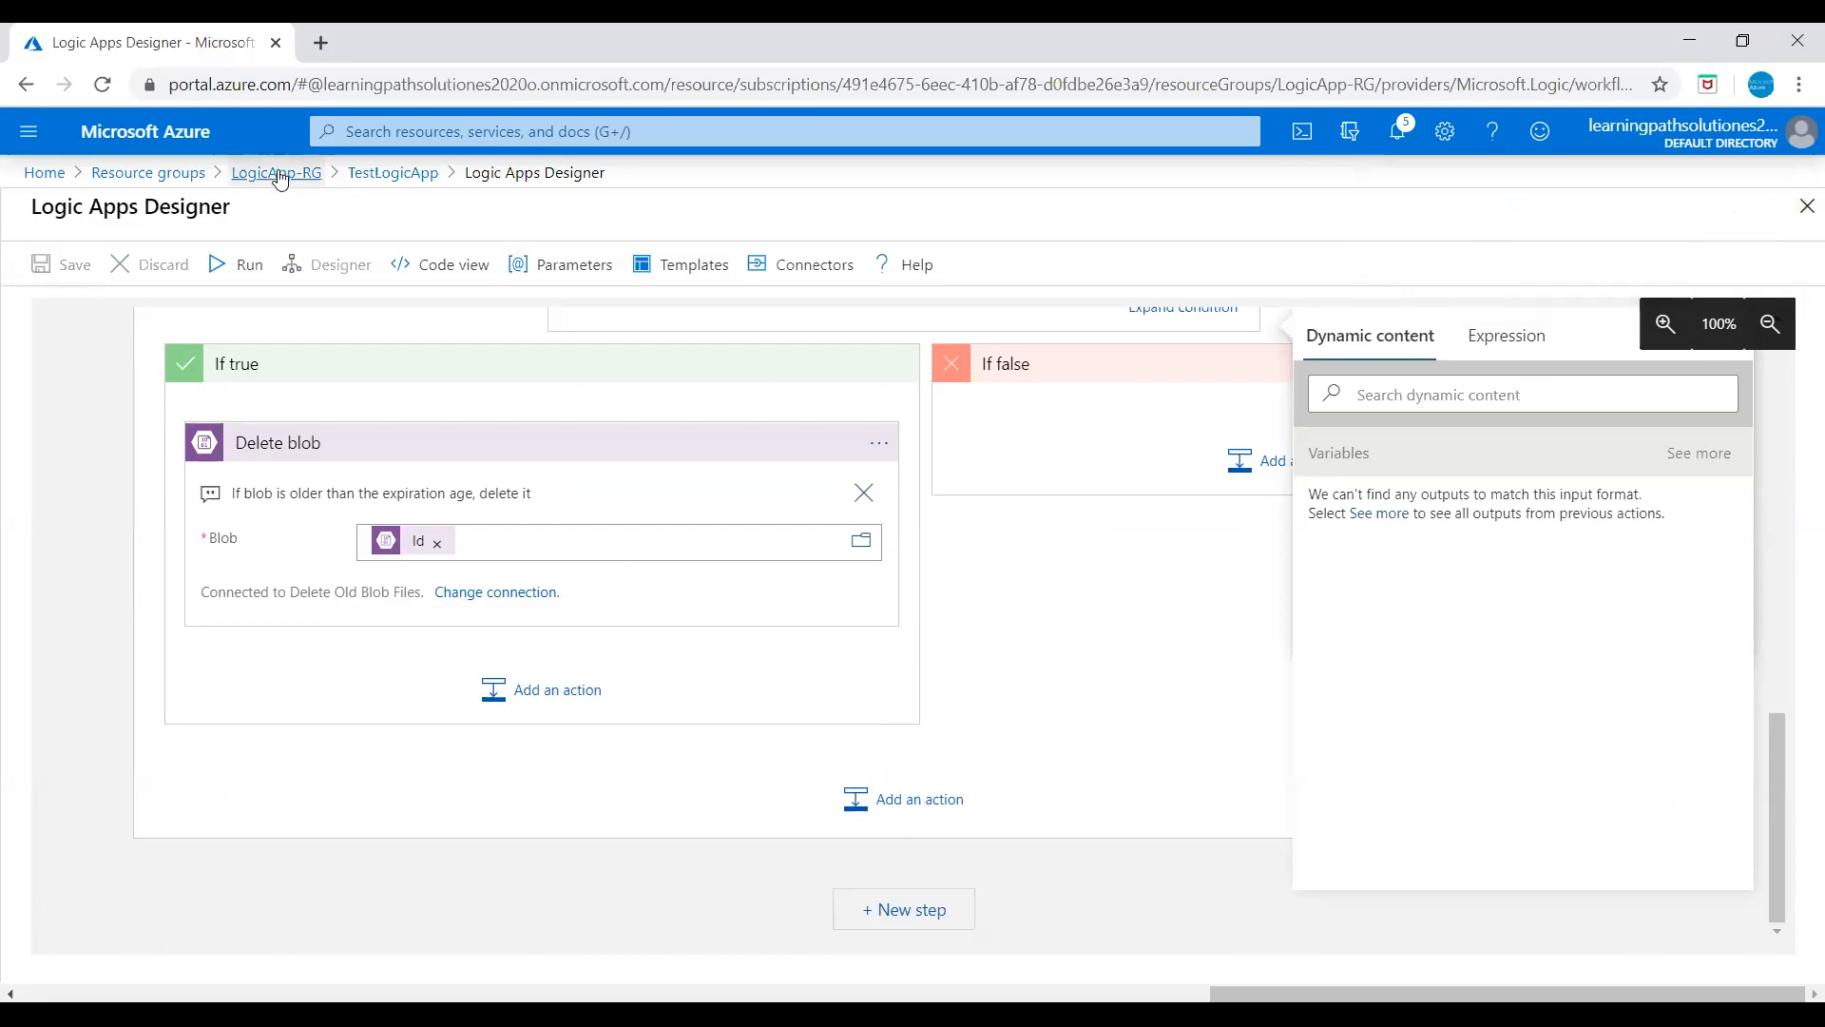
# Step: Return to LogicApp-RG, open the TestLogicApp overview and display the logic app's code view
pyautogui.click(278, 174)
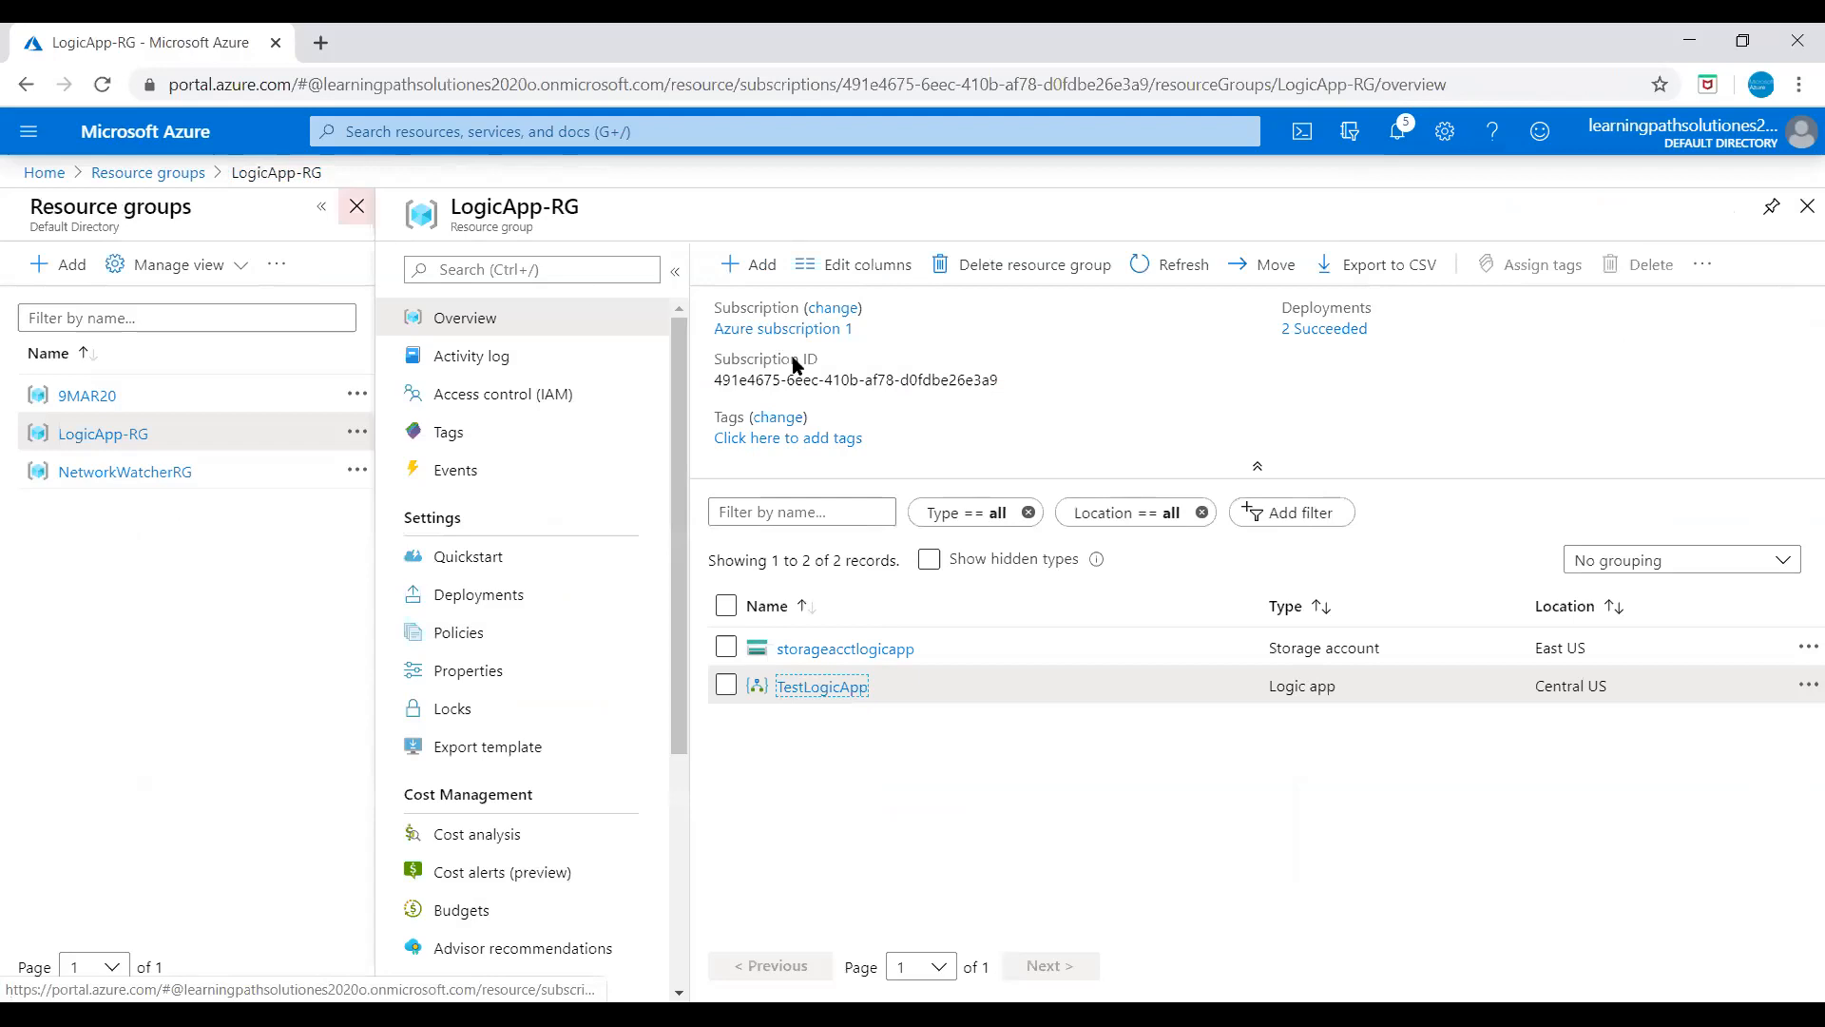
pyautogui.click(837, 690)
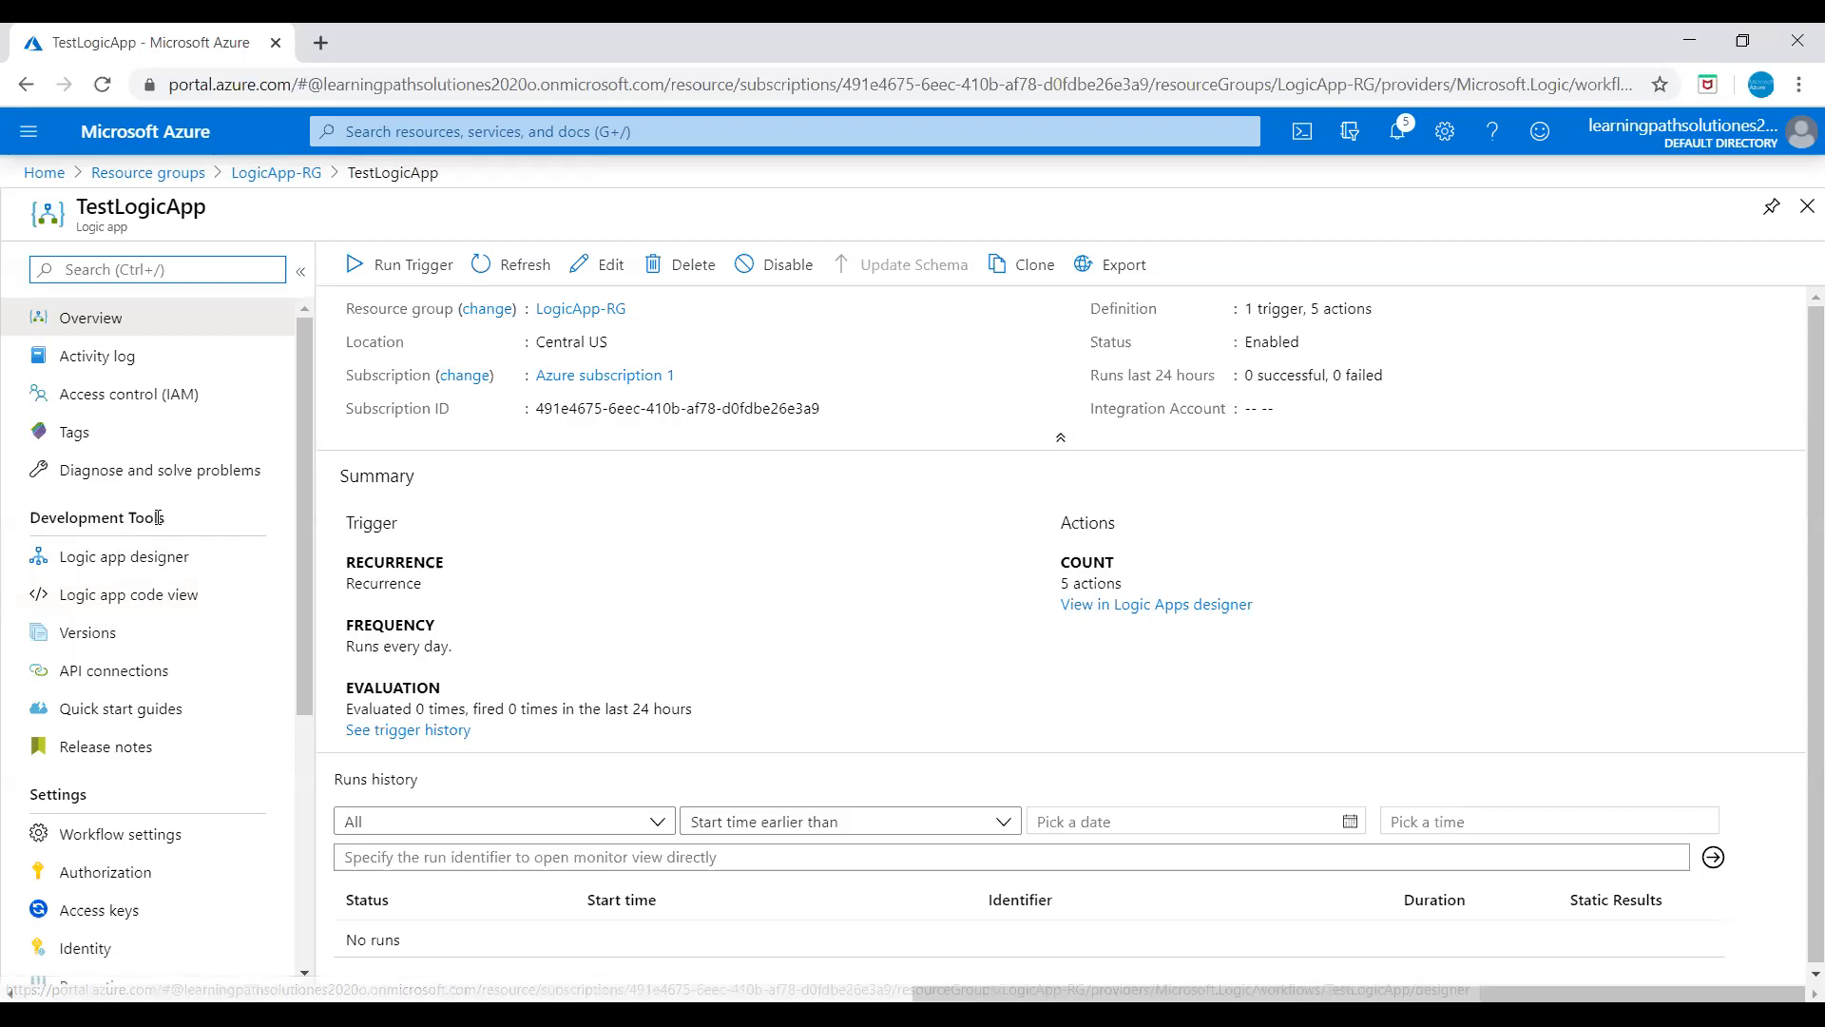
pyautogui.click(130, 605)
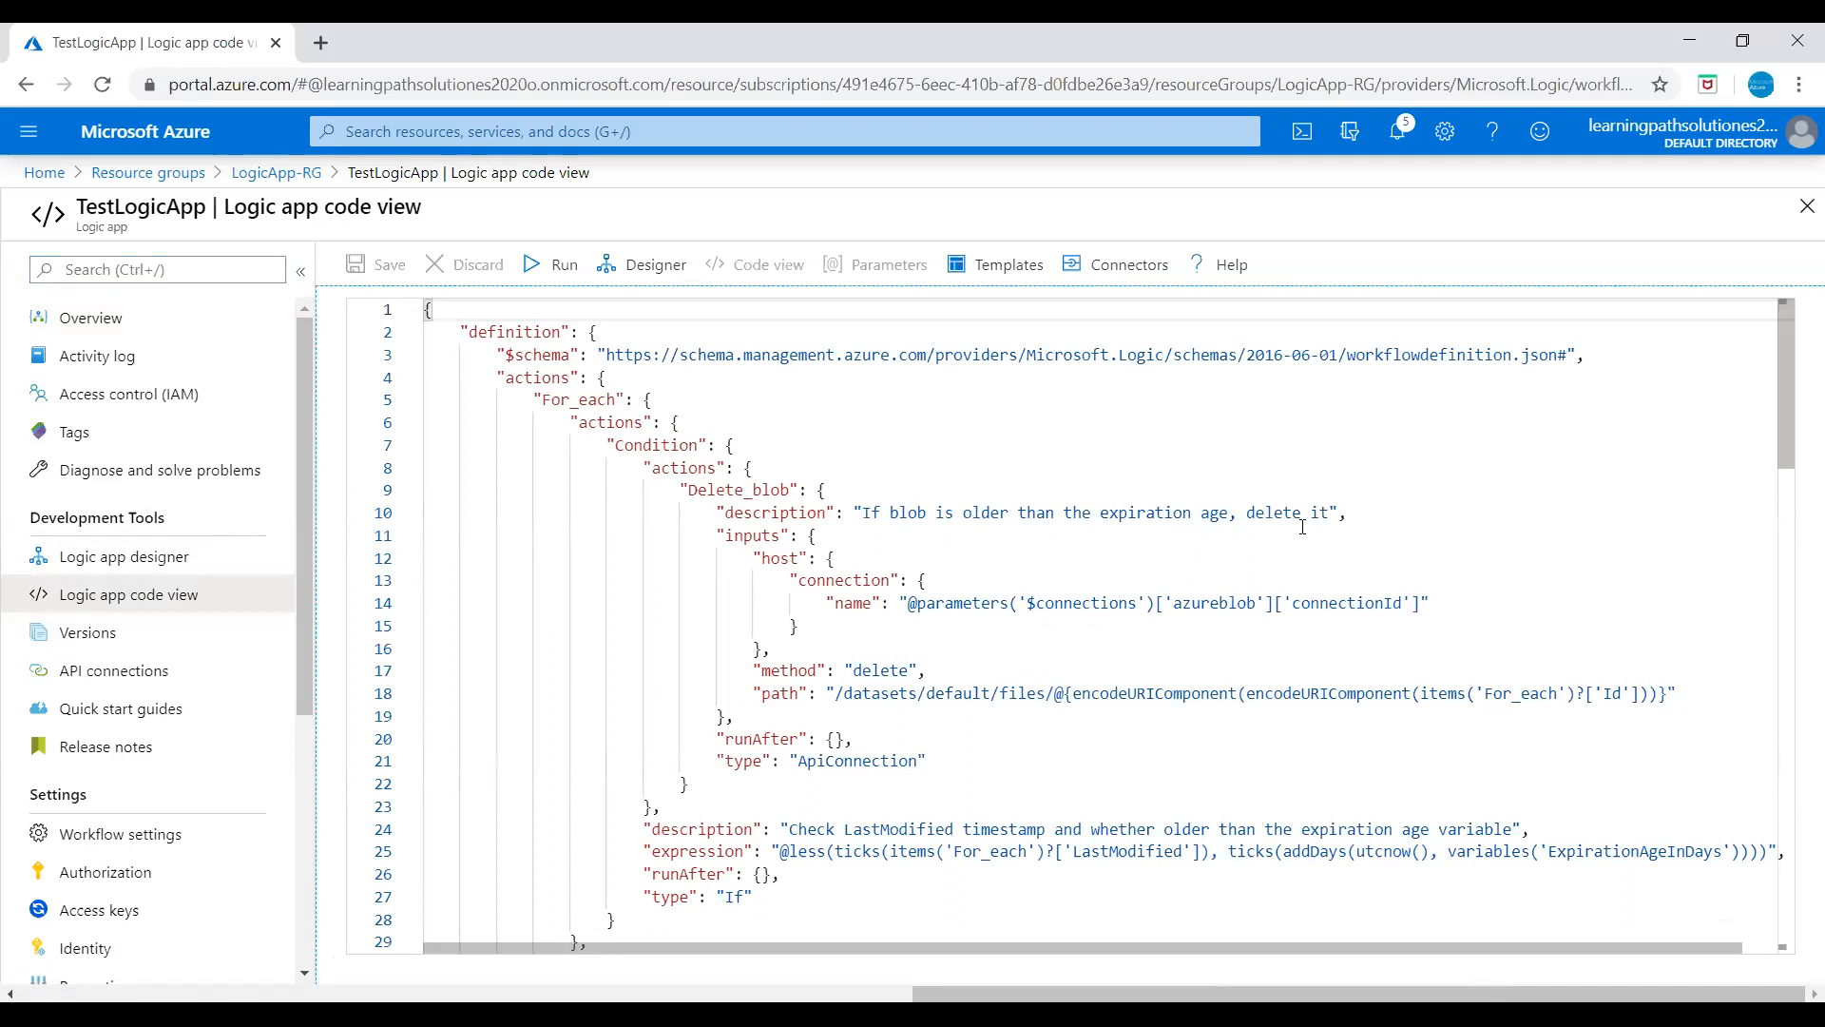
# Step: Review the workflow's JSON definition down to the expiration age variable, and compare it with the designer layout
pyautogui.scroll(-4, 1099, 631)
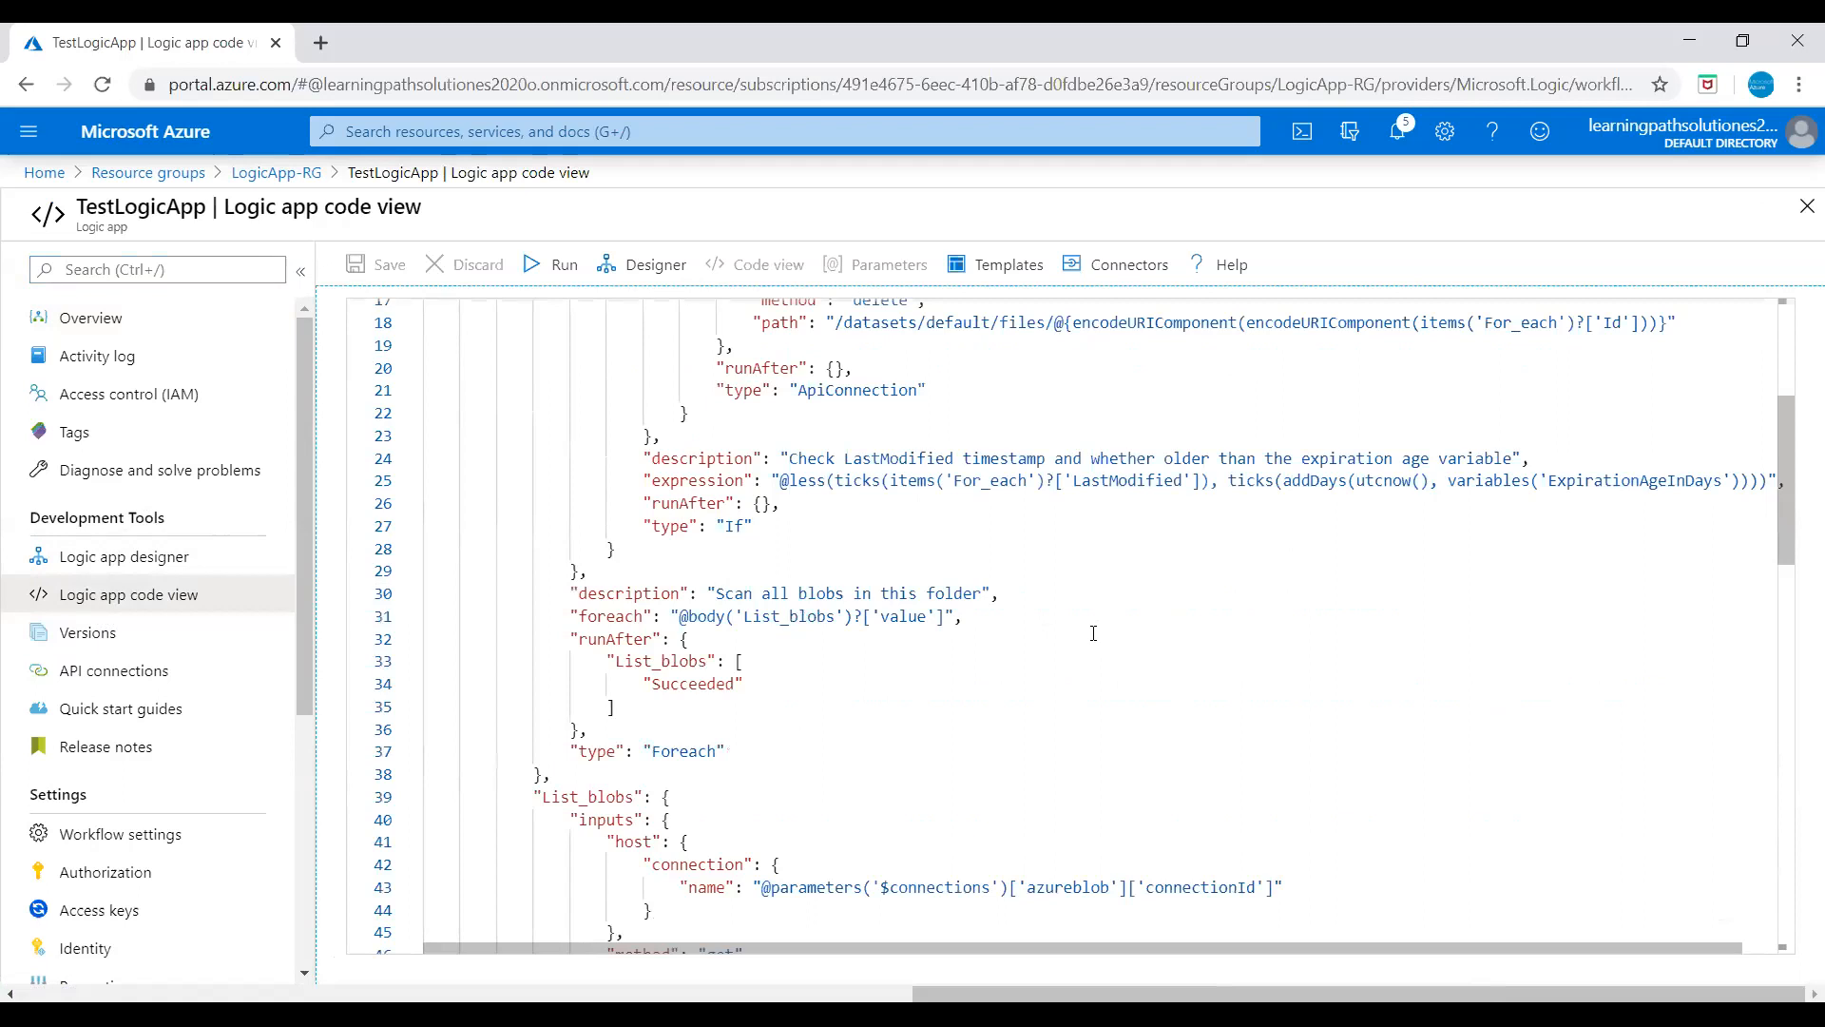
pyautogui.scroll(-10, 1093, 634)
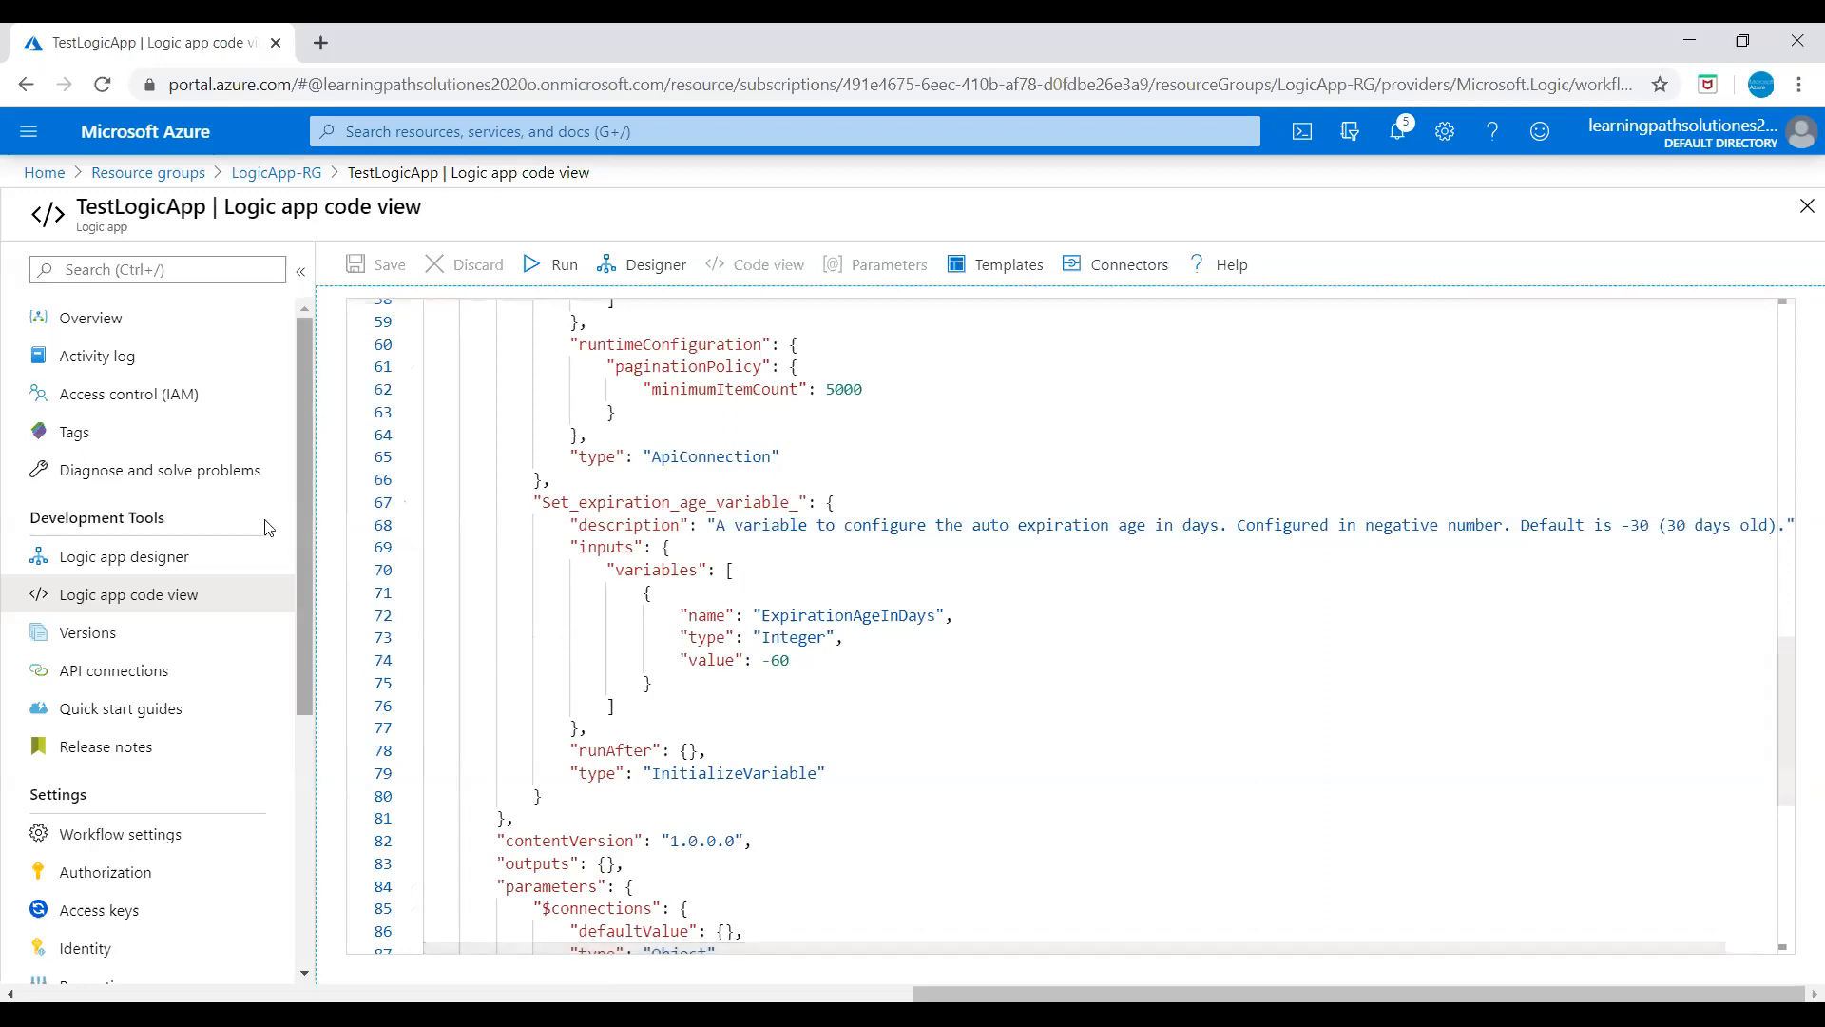
pyautogui.click(180, 561)
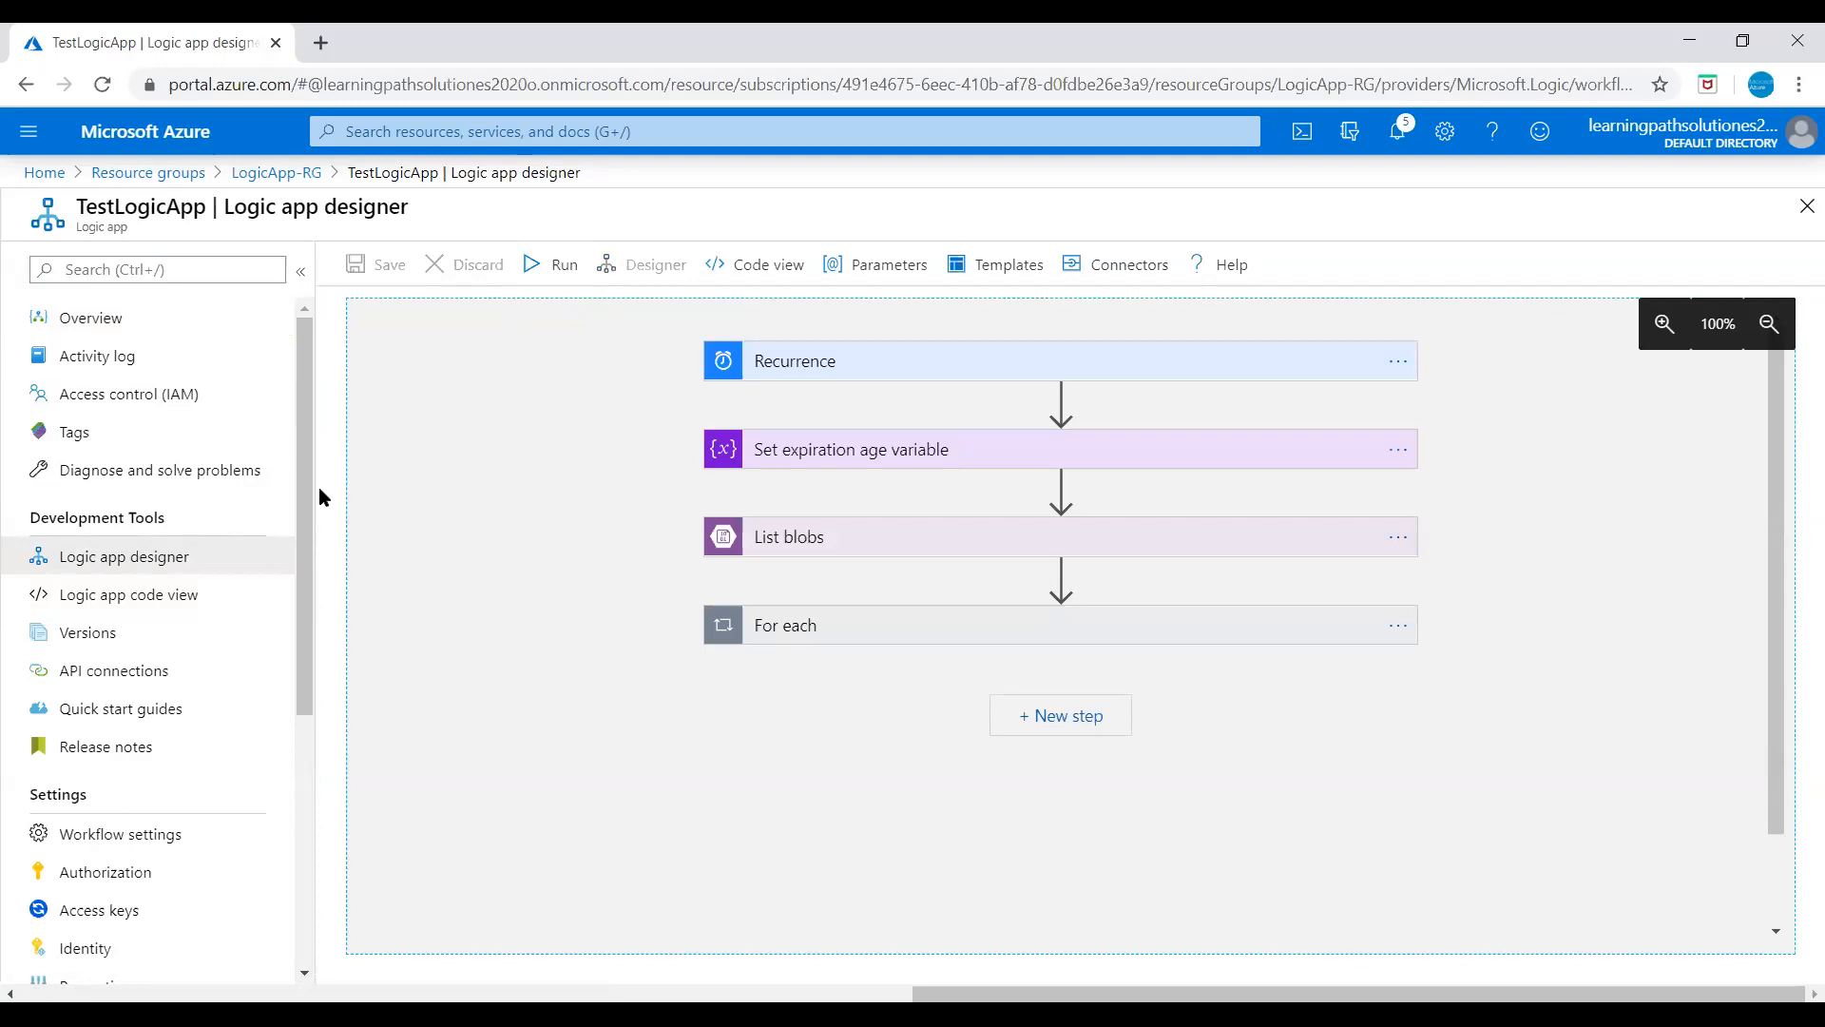
pyautogui.click(186, 605)
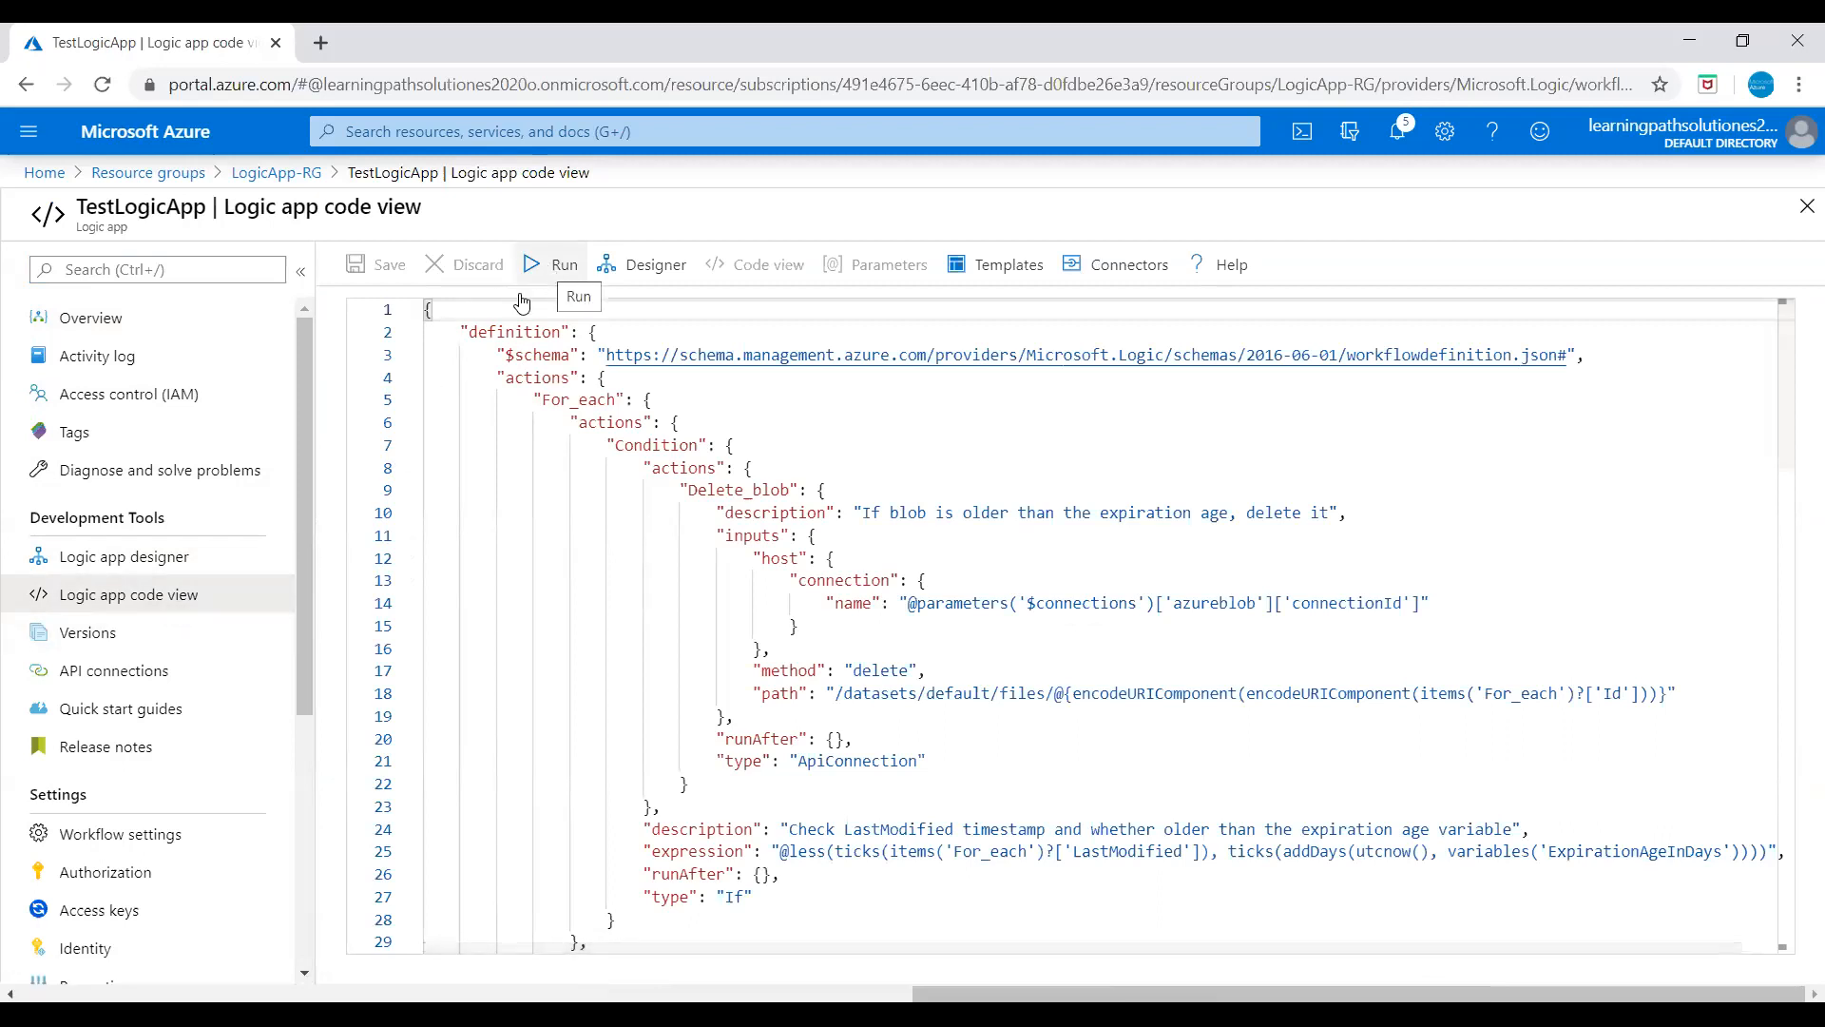
# Step: Check the TestLogicApp overview, open its workflow in the designer and run it
pyautogui.click(105, 319)
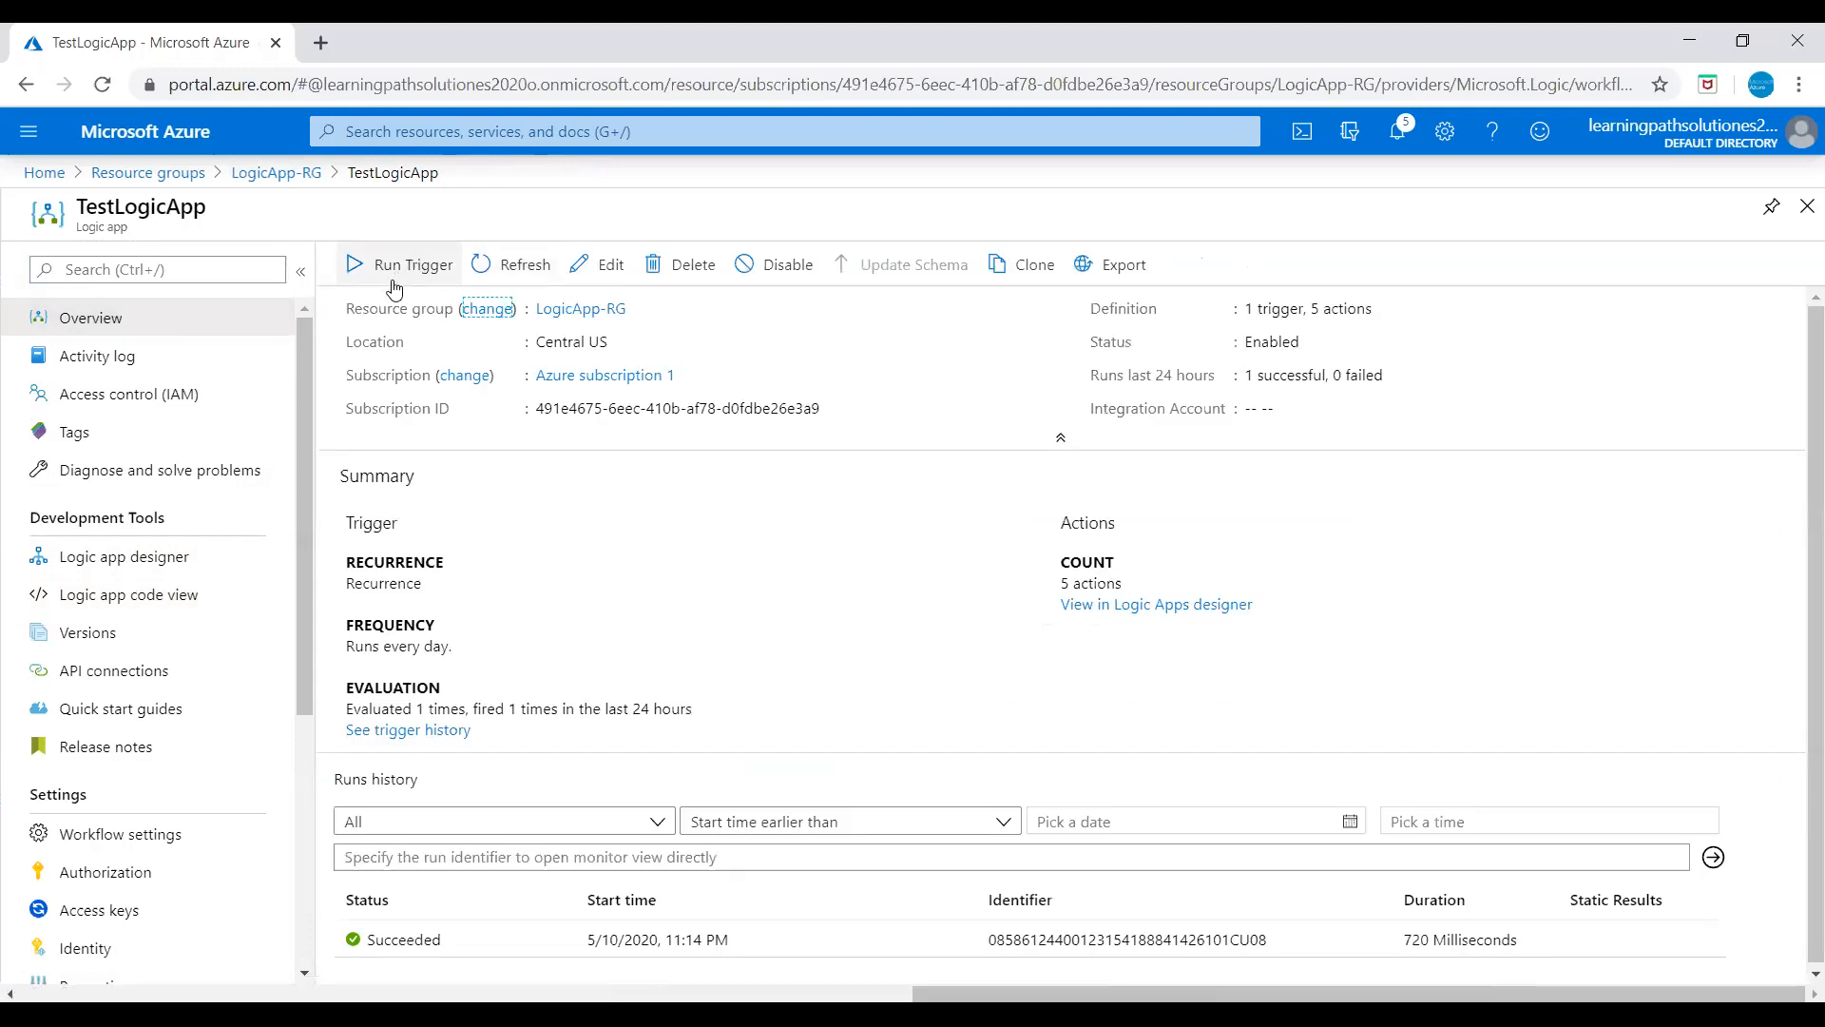
pyautogui.click(147, 561)
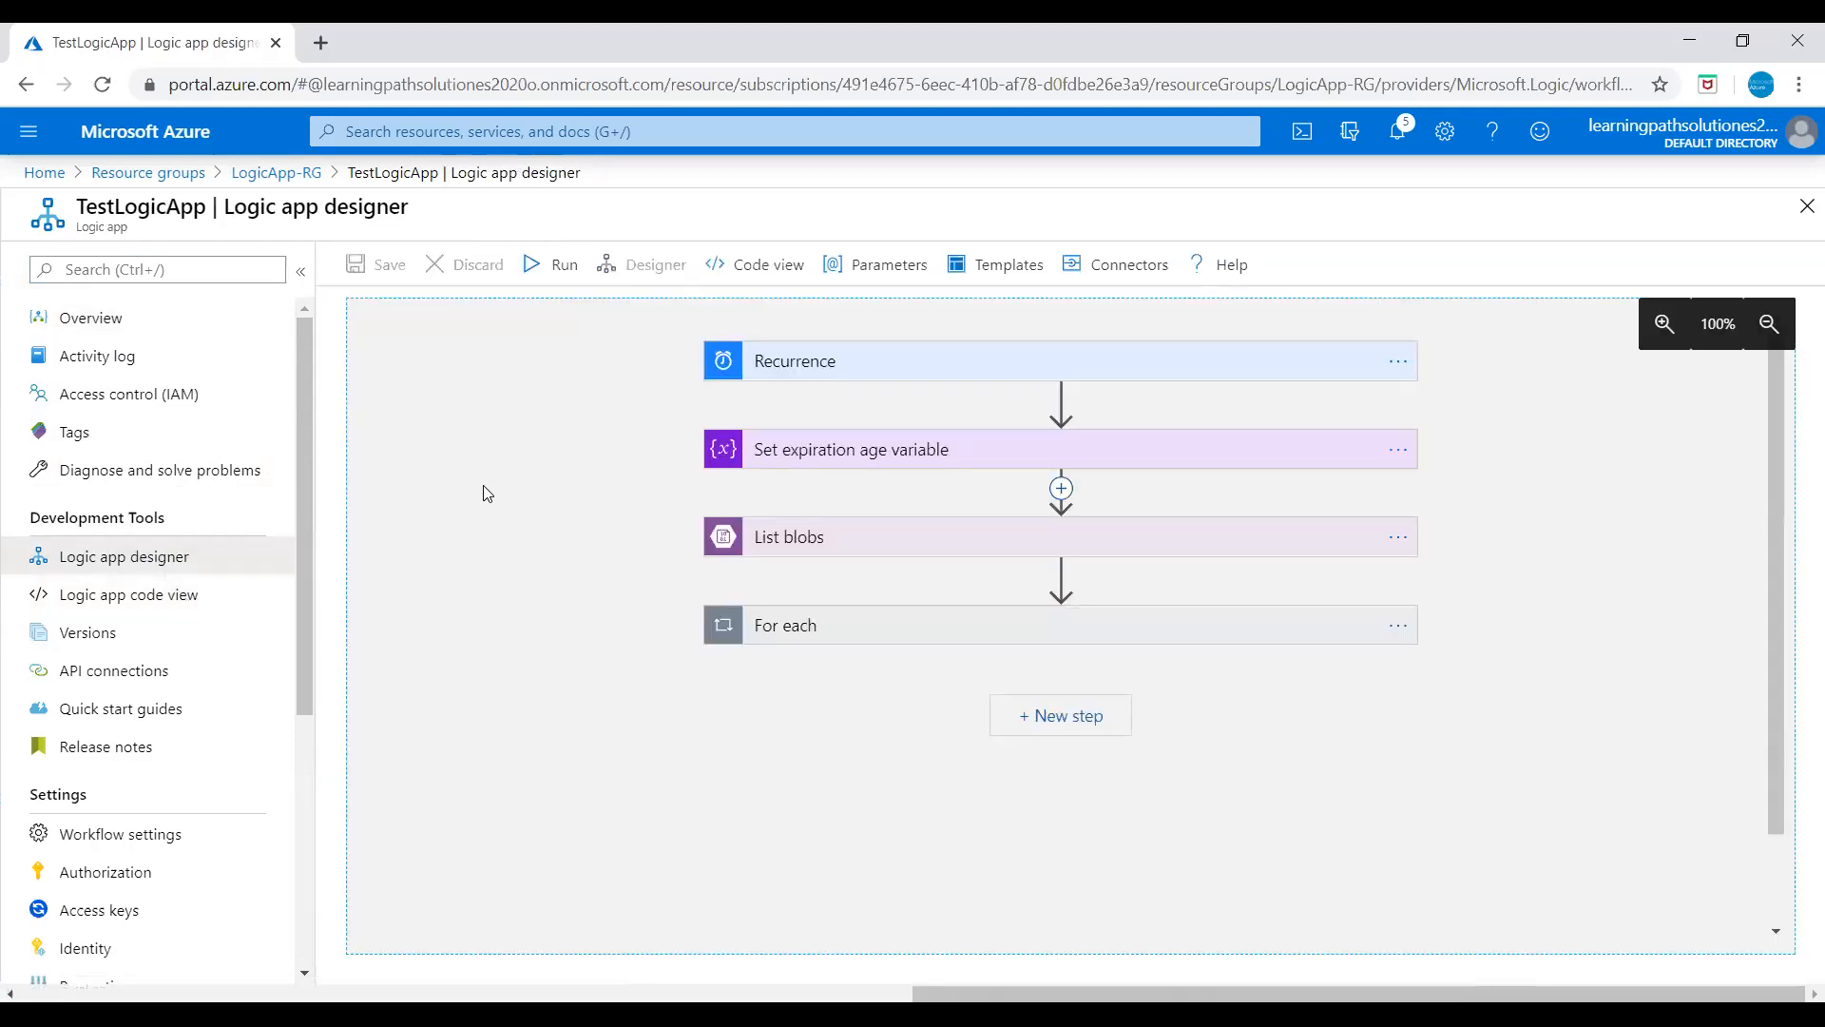
pyautogui.click(539, 268)
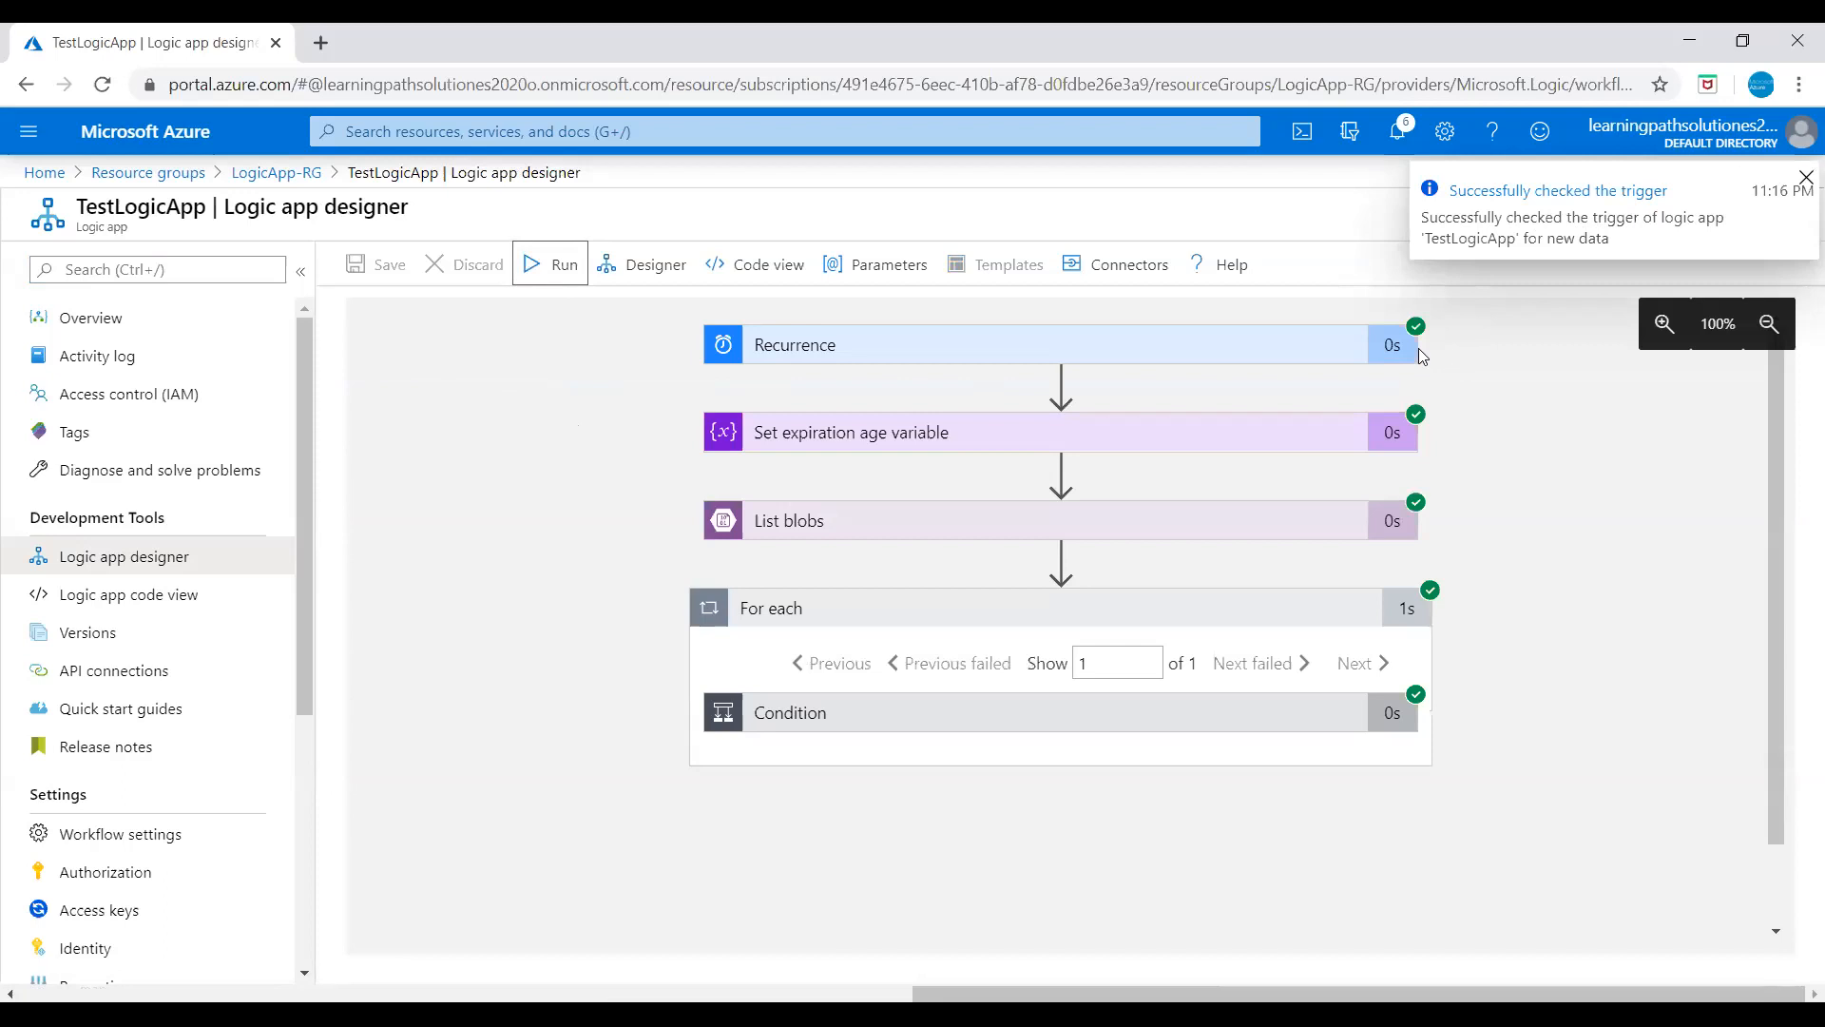
# Step: Examine the run's inputs for the Recurrence trigger and the Set expiration age variable action
pyautogui.click(1012, 357)
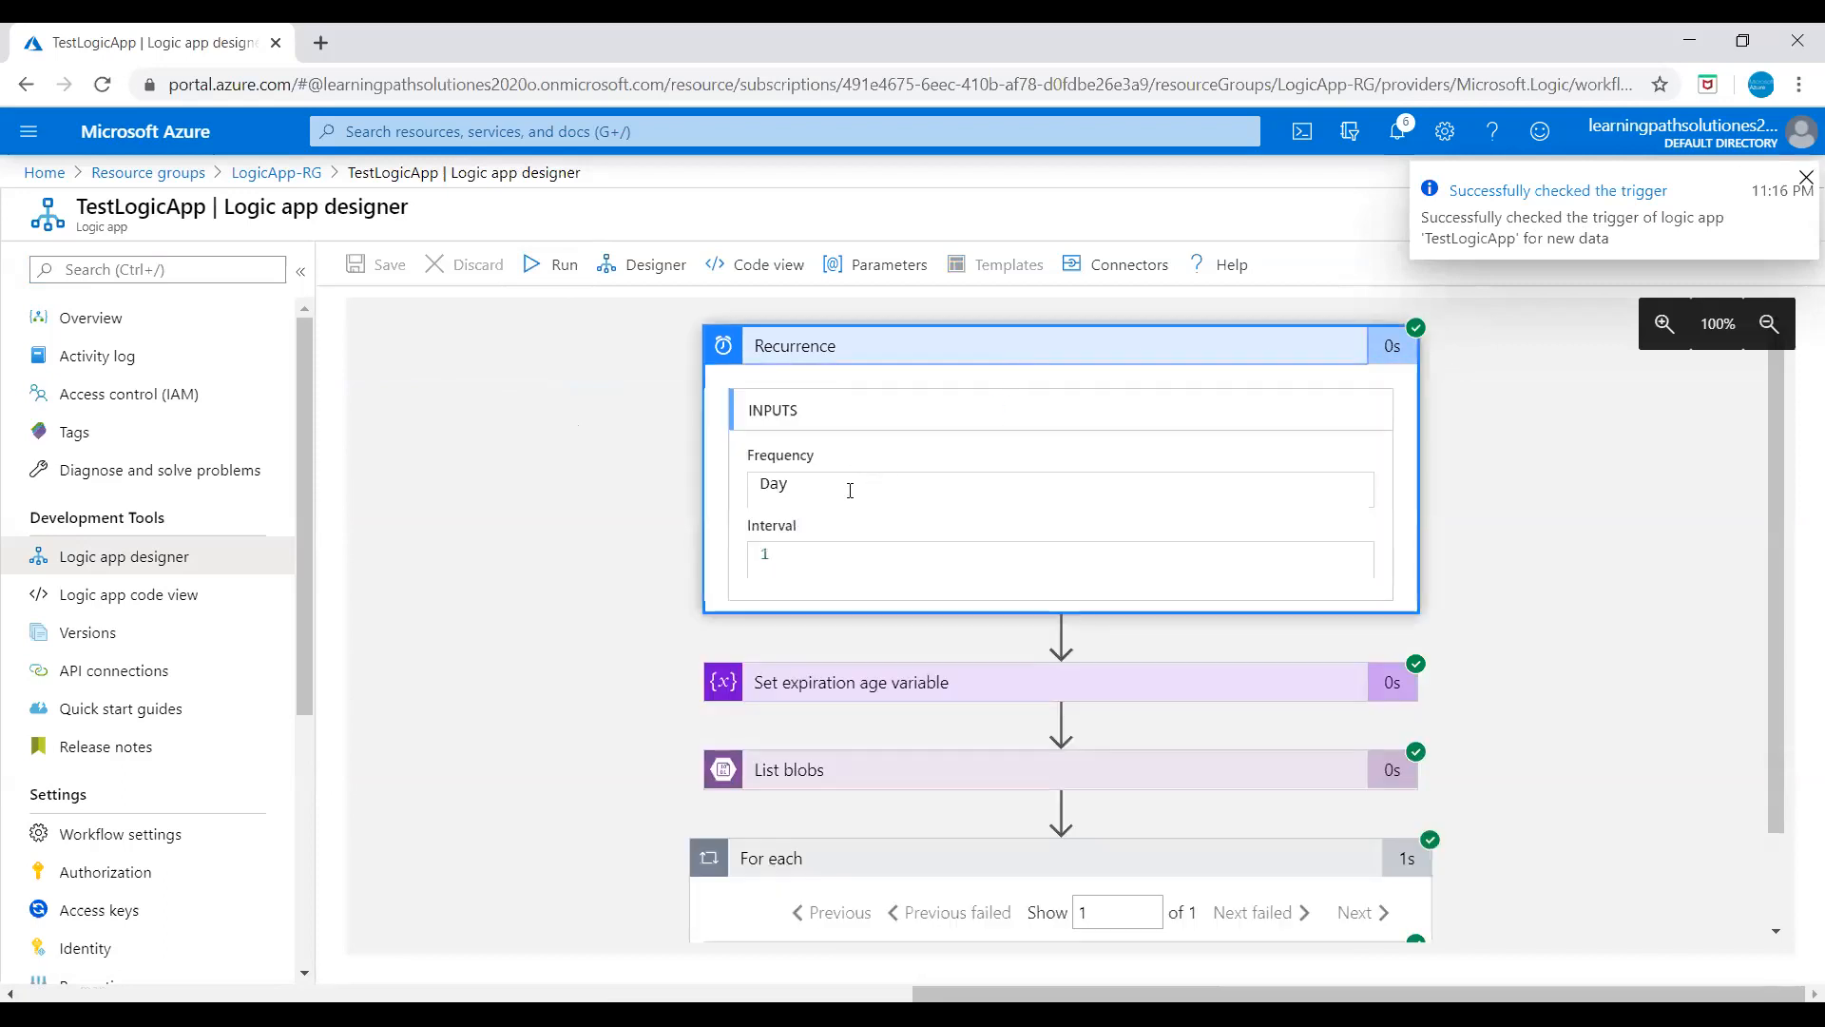
pyautogui.scroll(-1, 804, 399)
pyautogui.scroll(1, 800, 394)
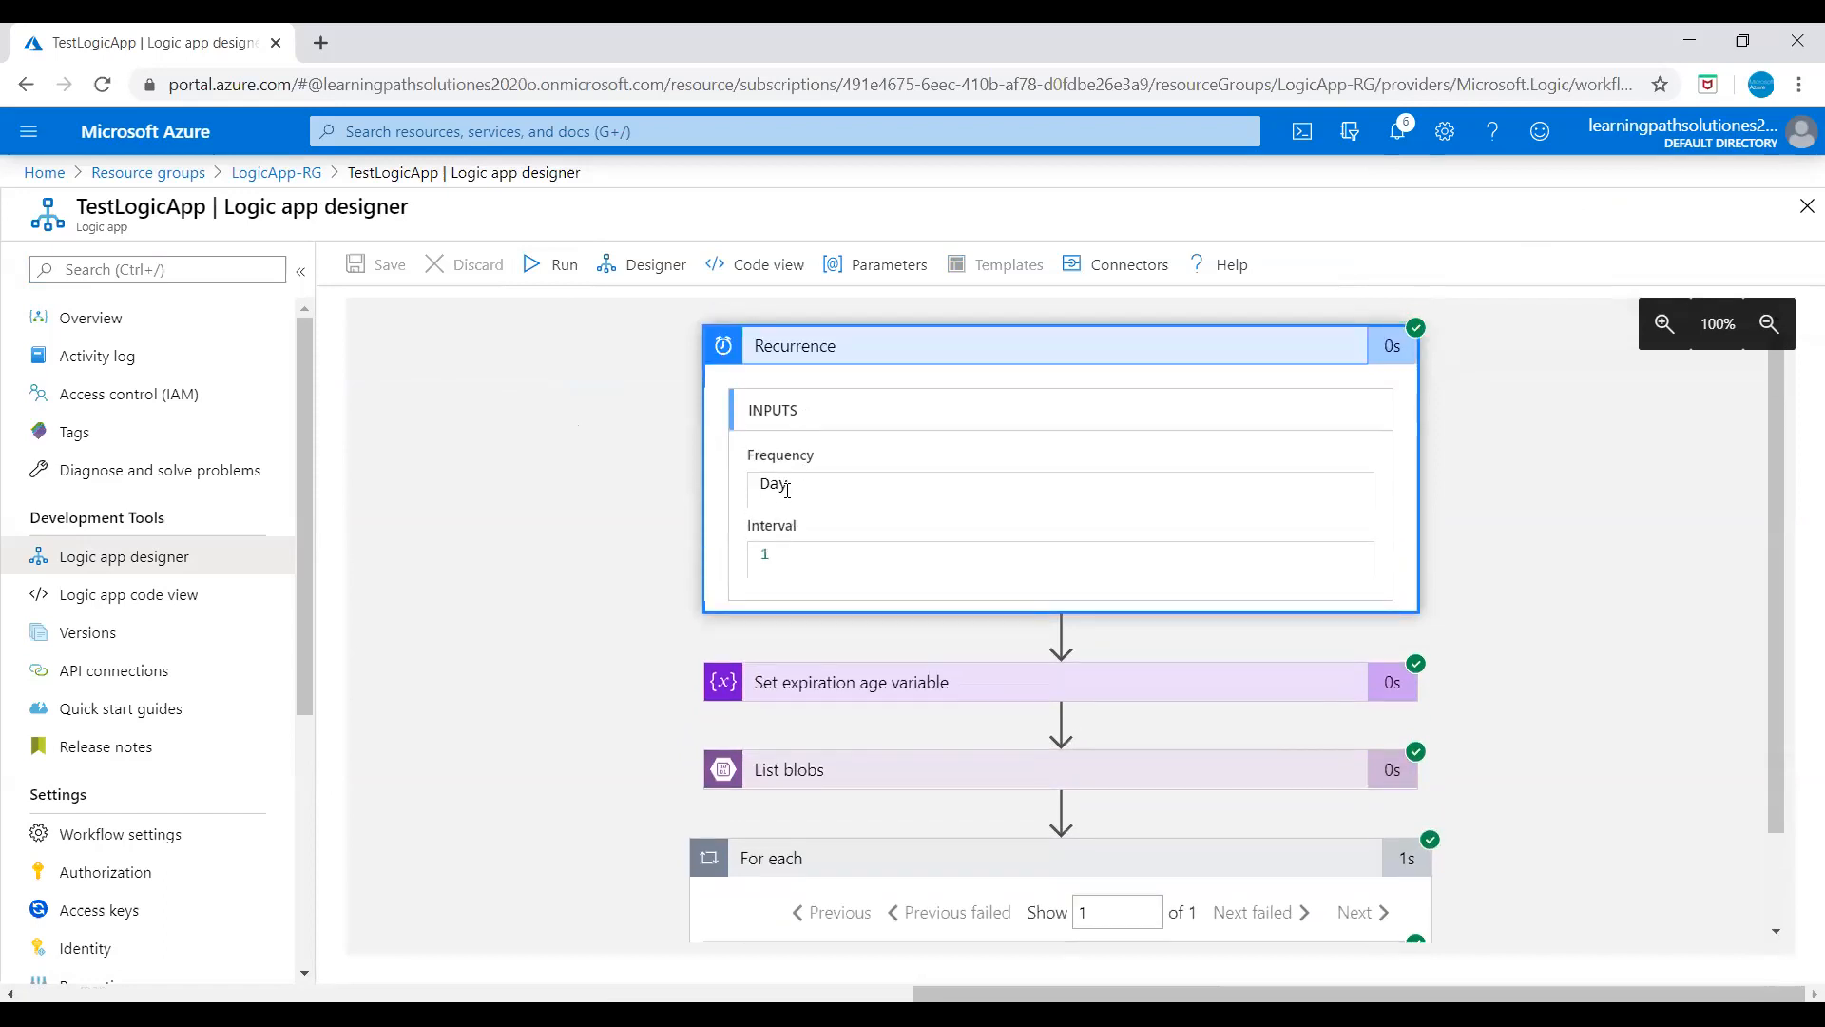
pyautogui.scroll(-1, 777, 540)
pyautogui.click(836, 573)
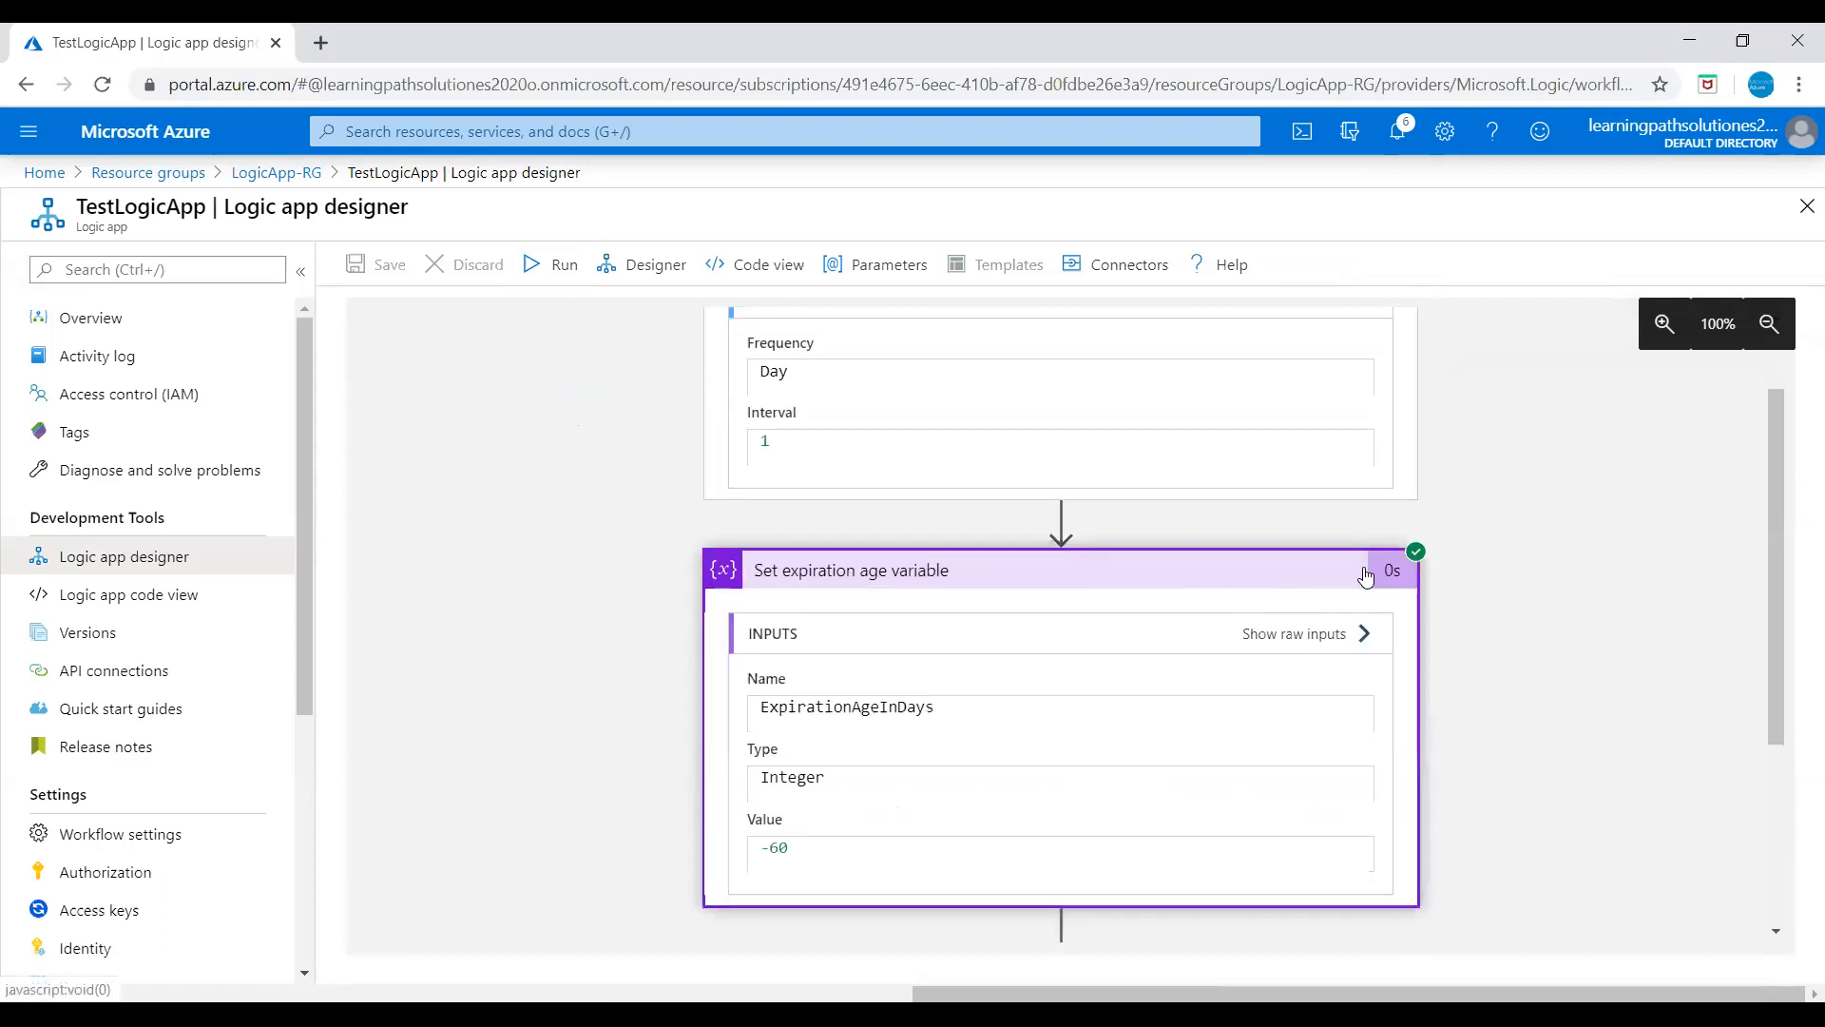
pyautogui.scroll(-1, 1245, 639)
pyautogui.scroll(-1, 1245, 638)
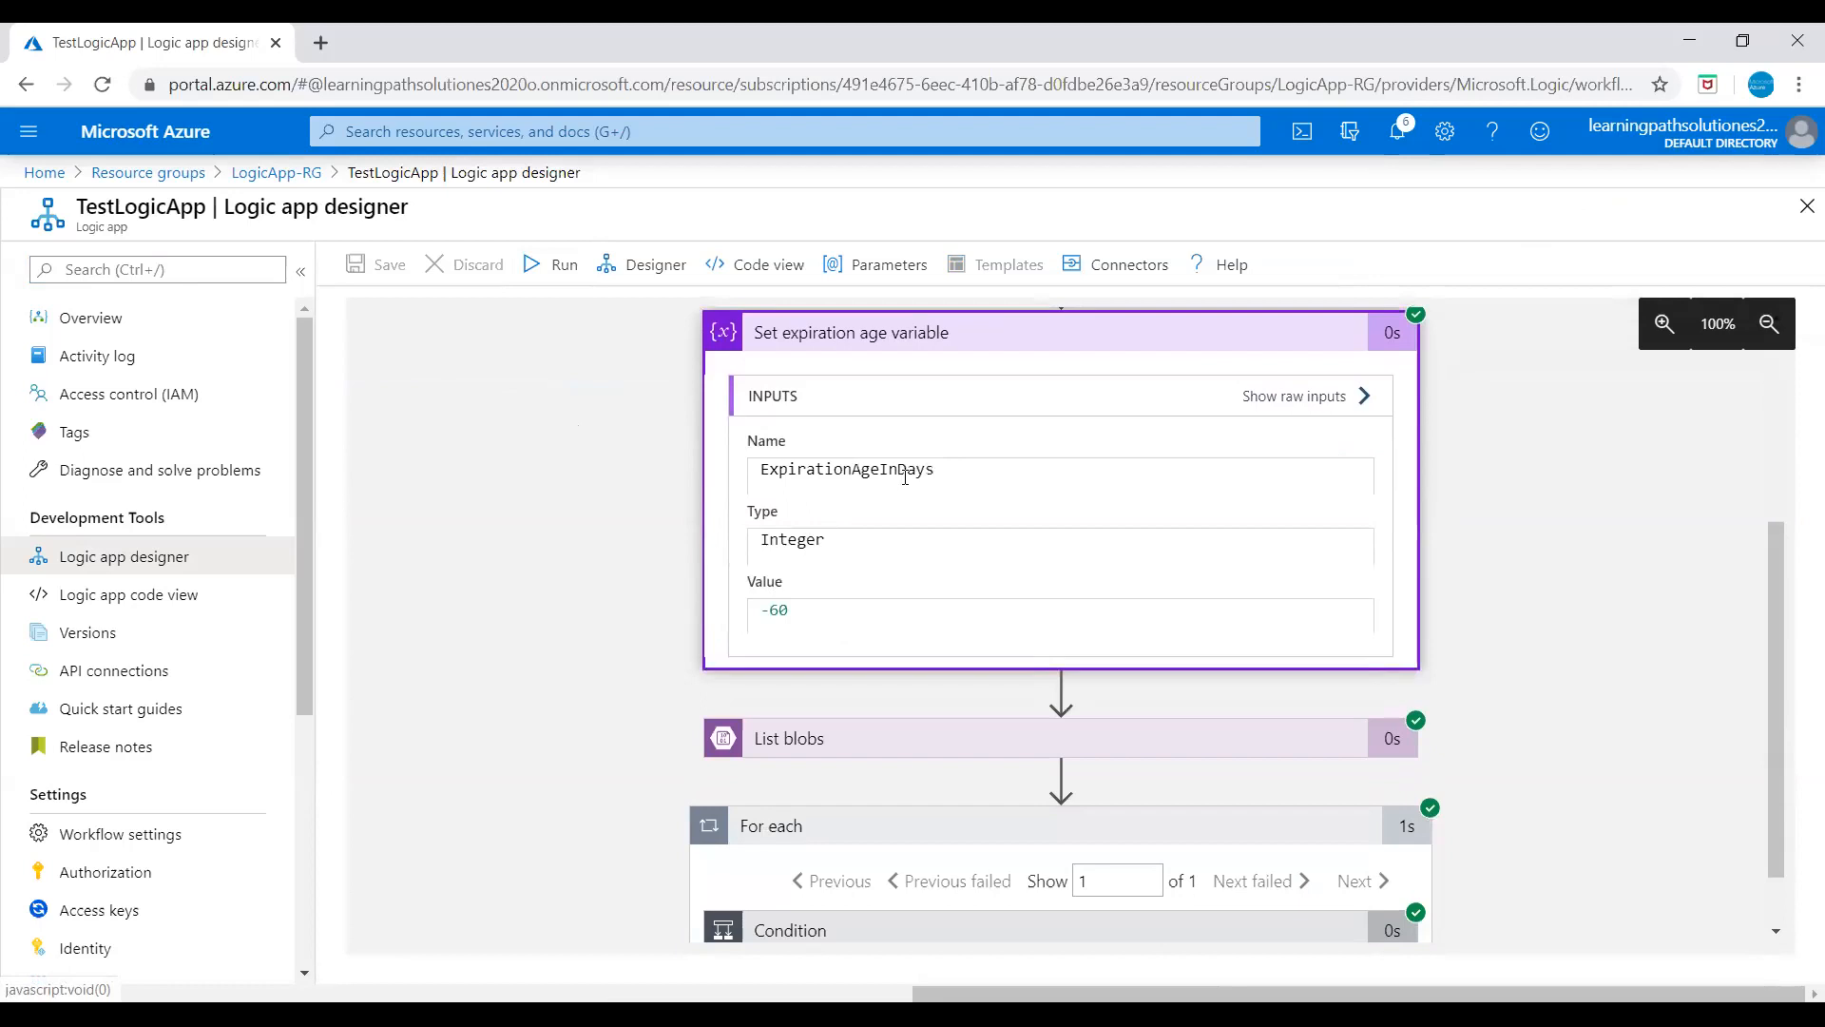
pyautogui.scroll(-1, 907, 481)
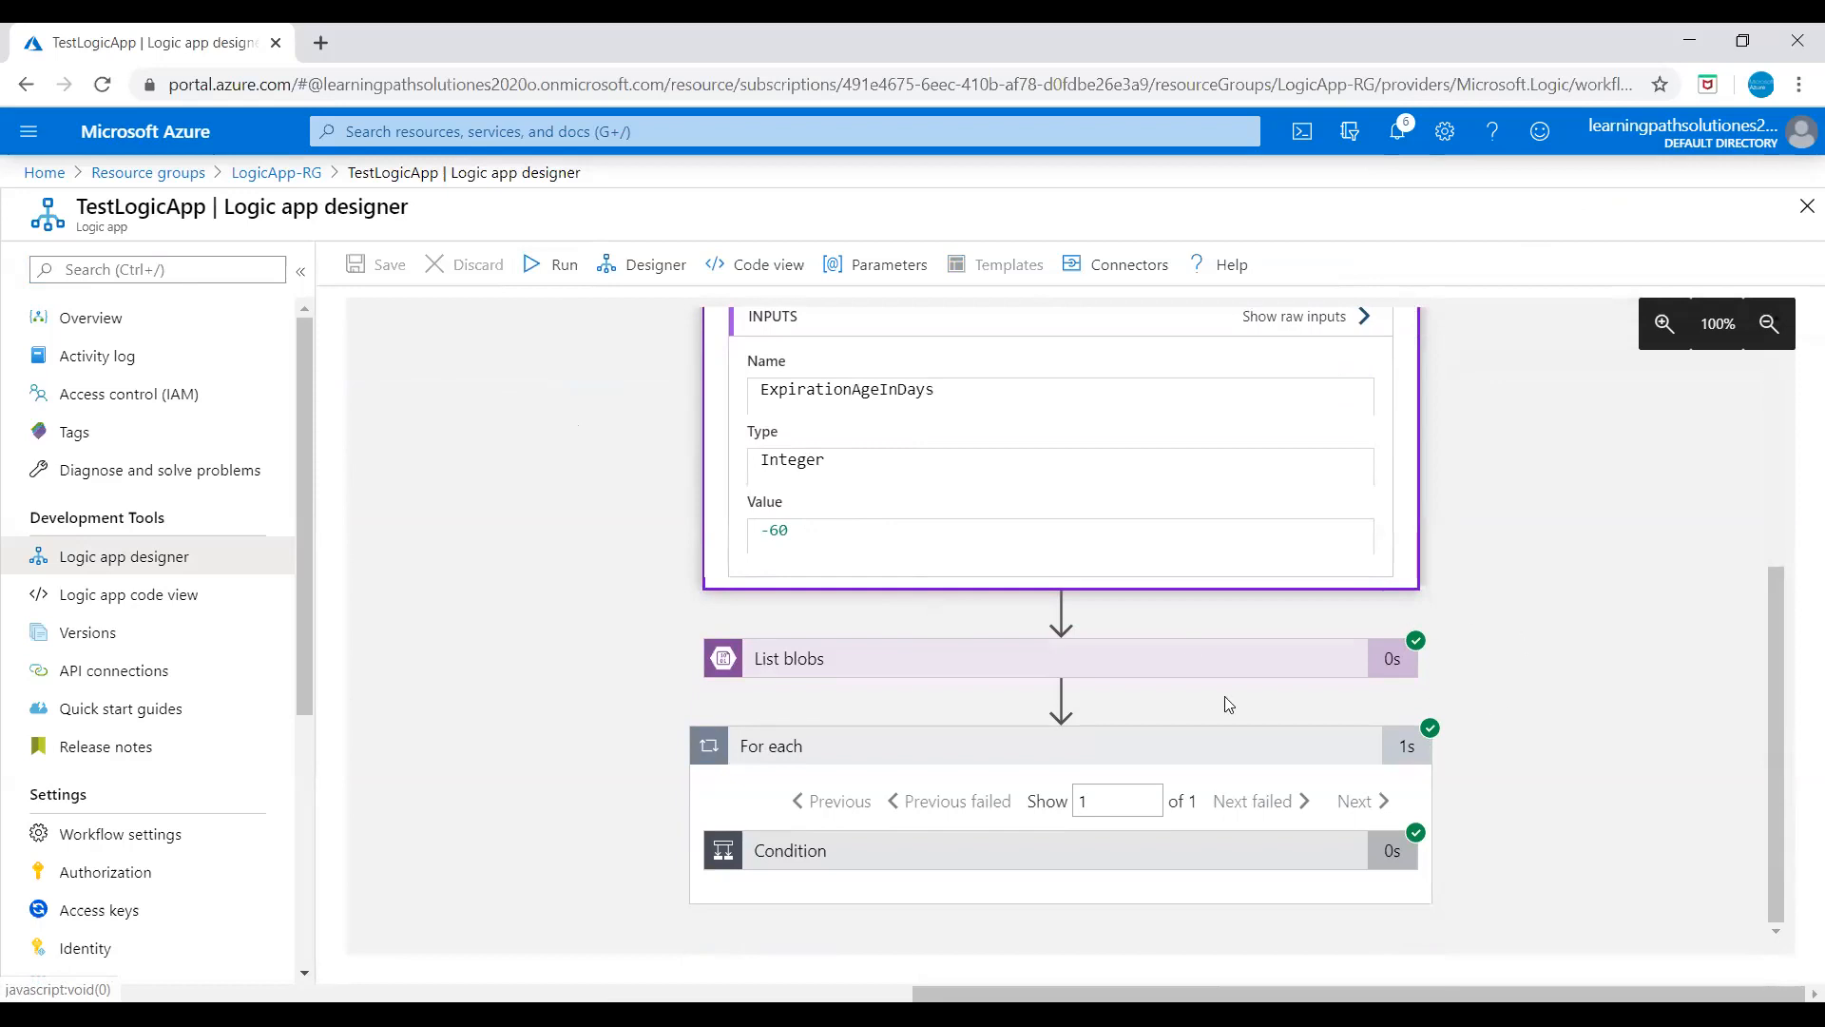
# Step: Expand the List blobs action of the run and read through its folder input and output values
pyautogui.click(1003, 665)
pyautogui.scroll(-4, 1271, 705)
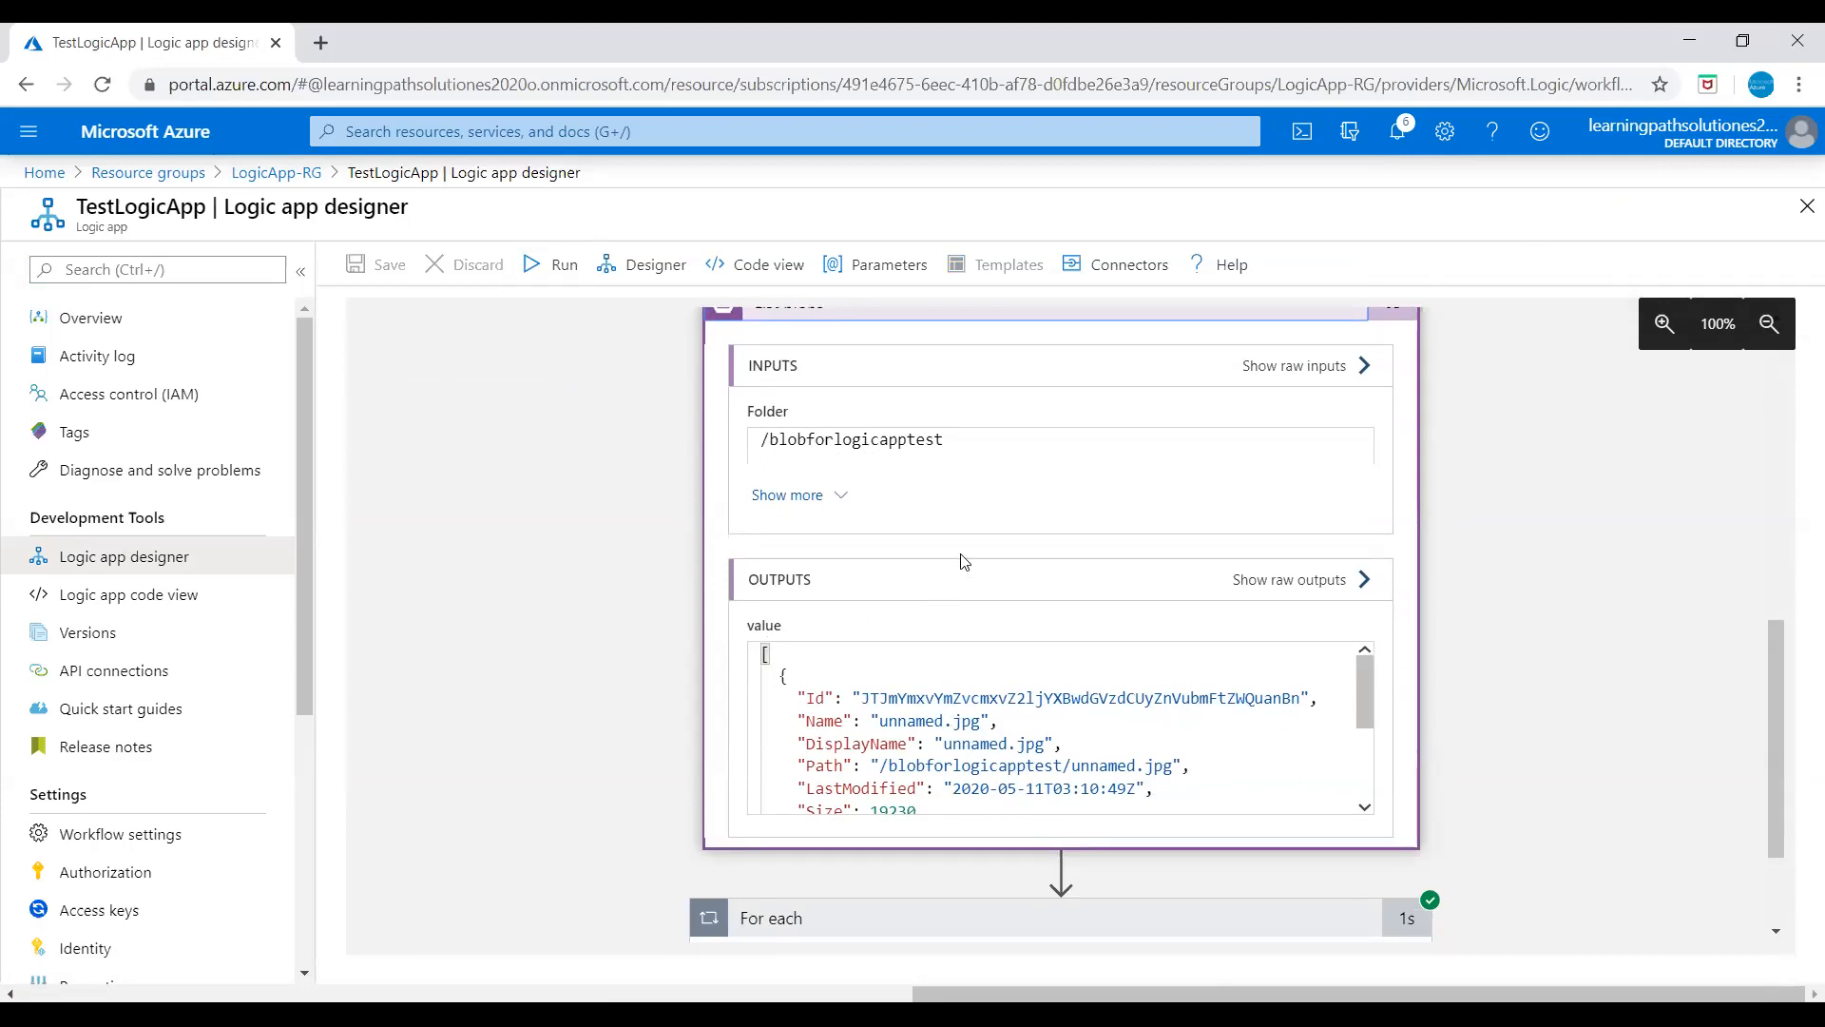
pyautogui.moveTo(1367, 674)
pyautogui.mouseDown()
pyautogui.moveTo(1360, 715)
pyautogui.moveTo(1362, 697)
pyautogui.mouseUp()
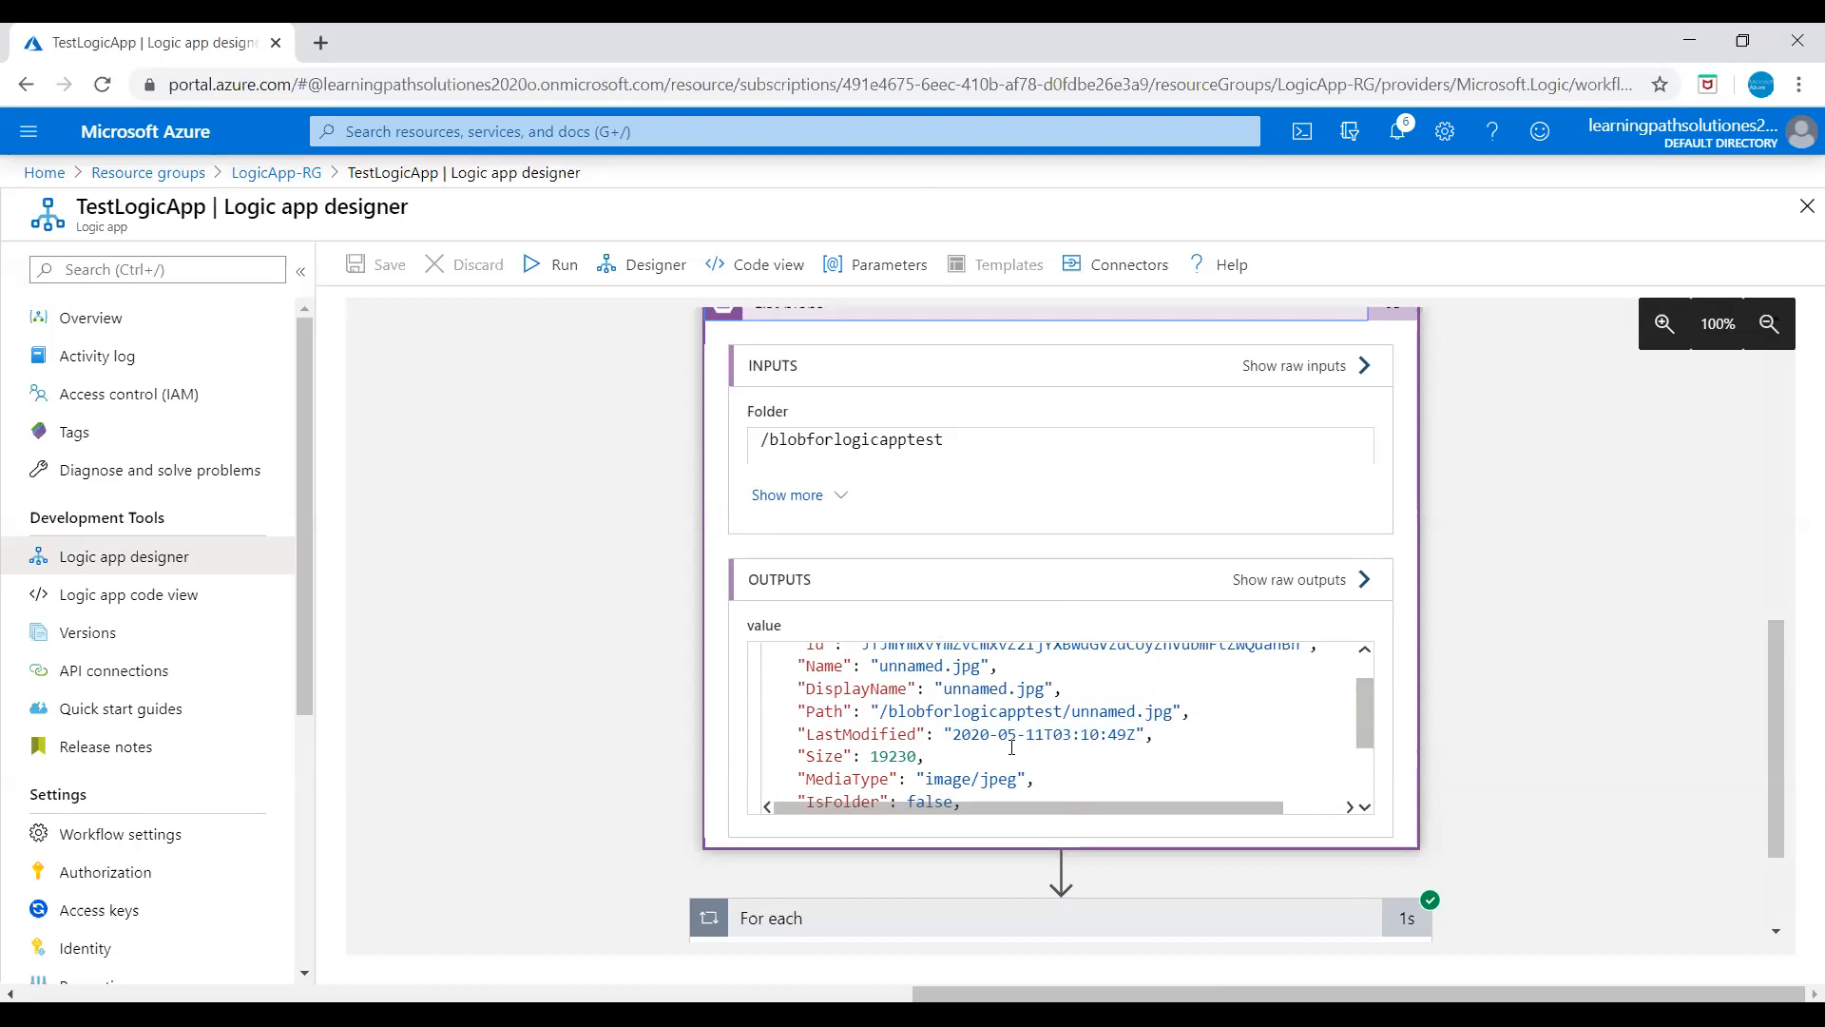
pyautogui.scroll(-5, 1129, 700)
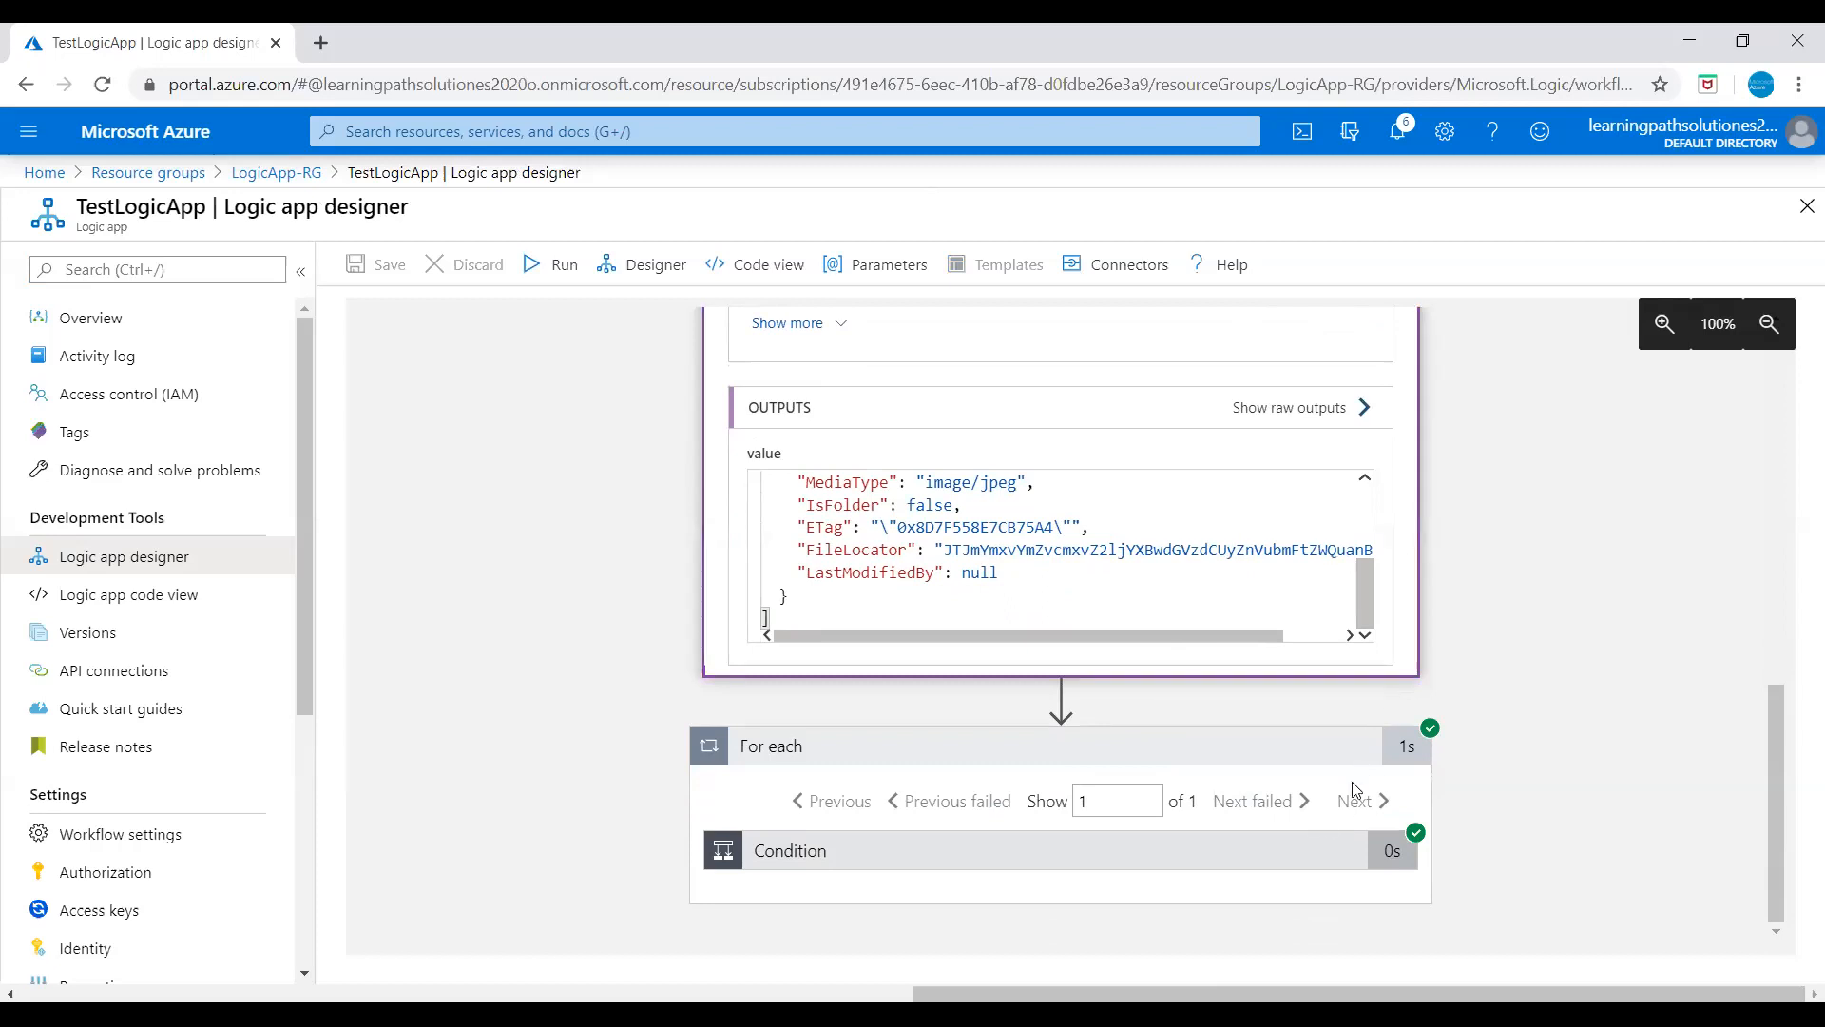
# Step: Expand the run's For each loop and its Condition to examine the expression result and branches
pyautogui.click(979, 747)
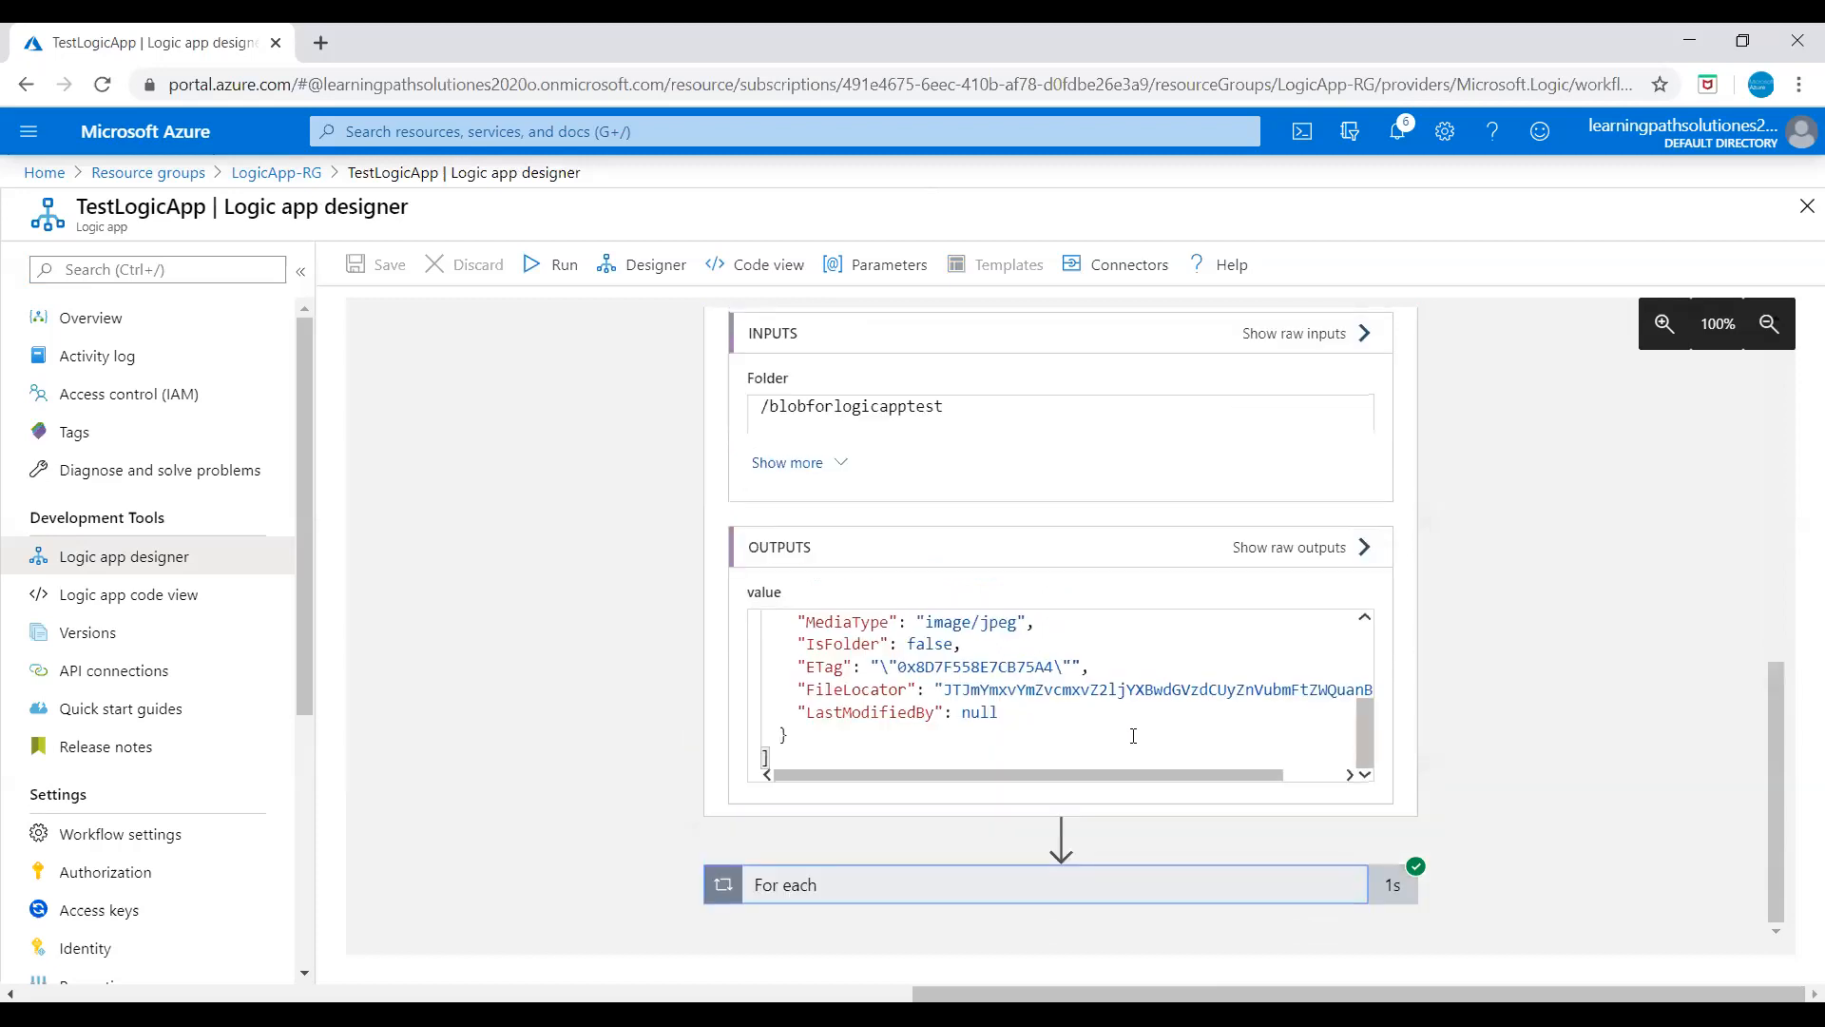
pyautogui.click(976, 884)
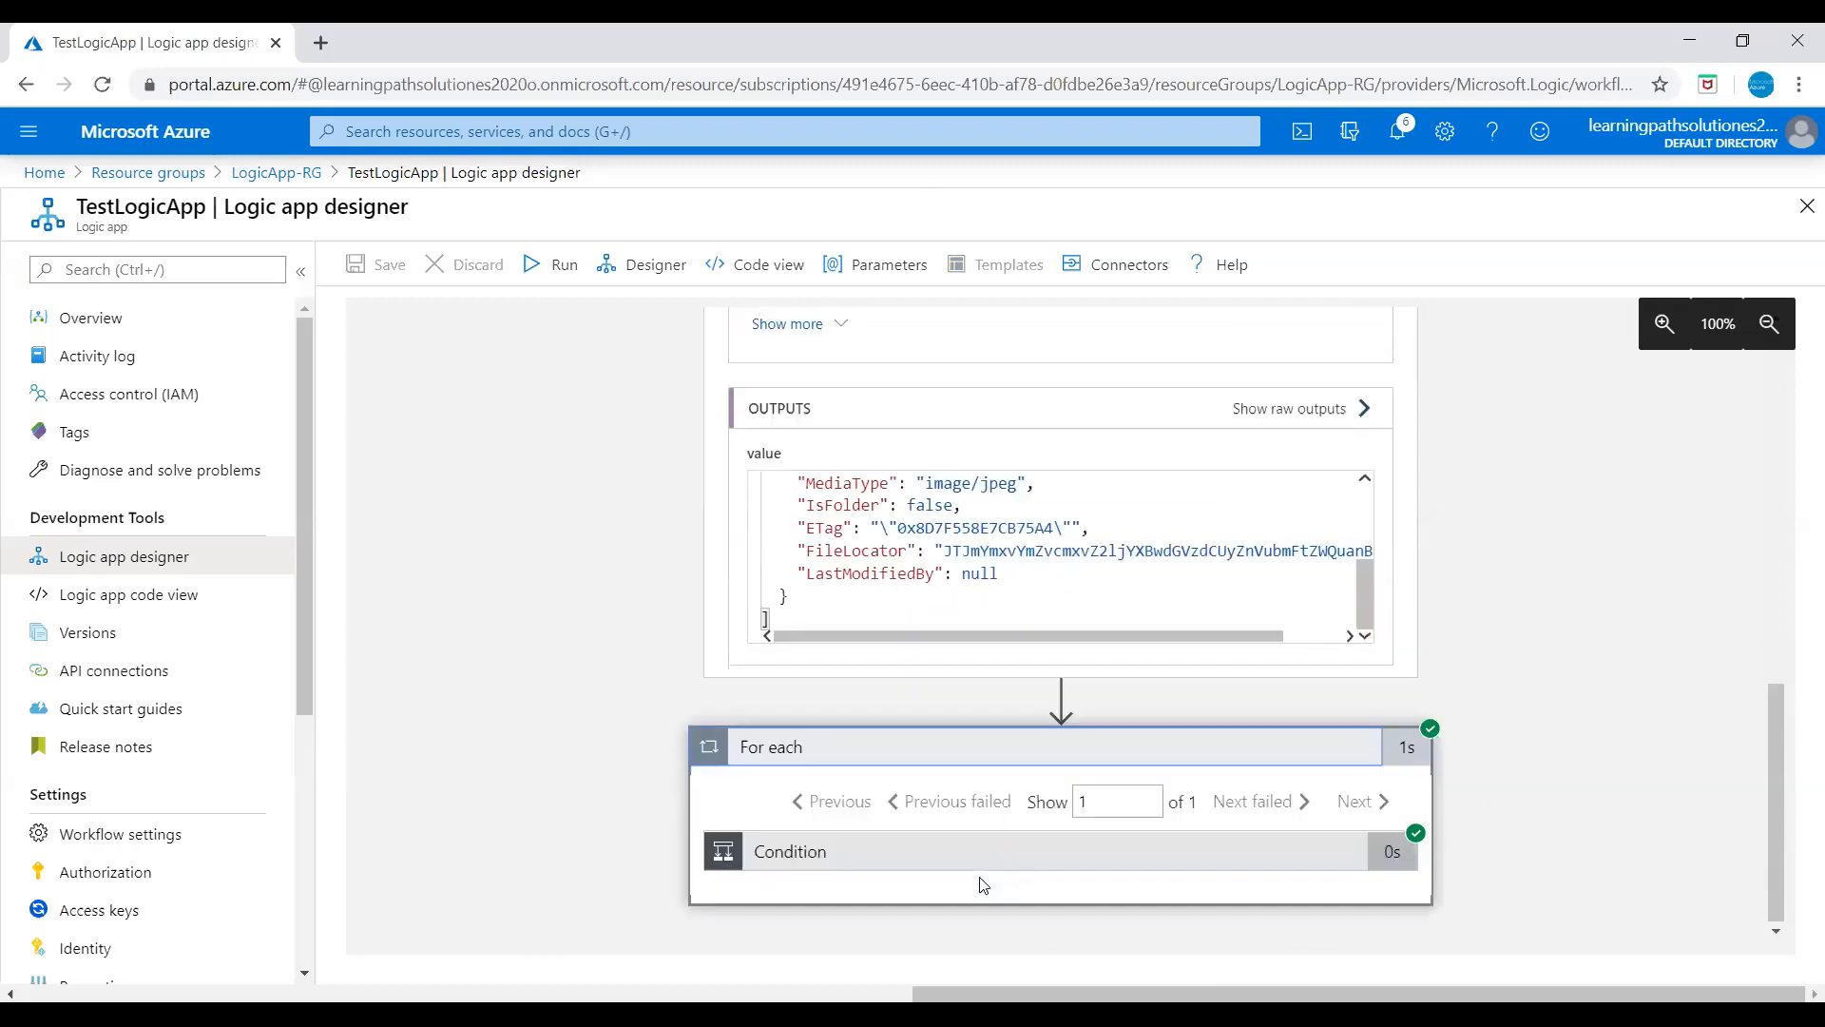
pyautogui.click(826, 855)
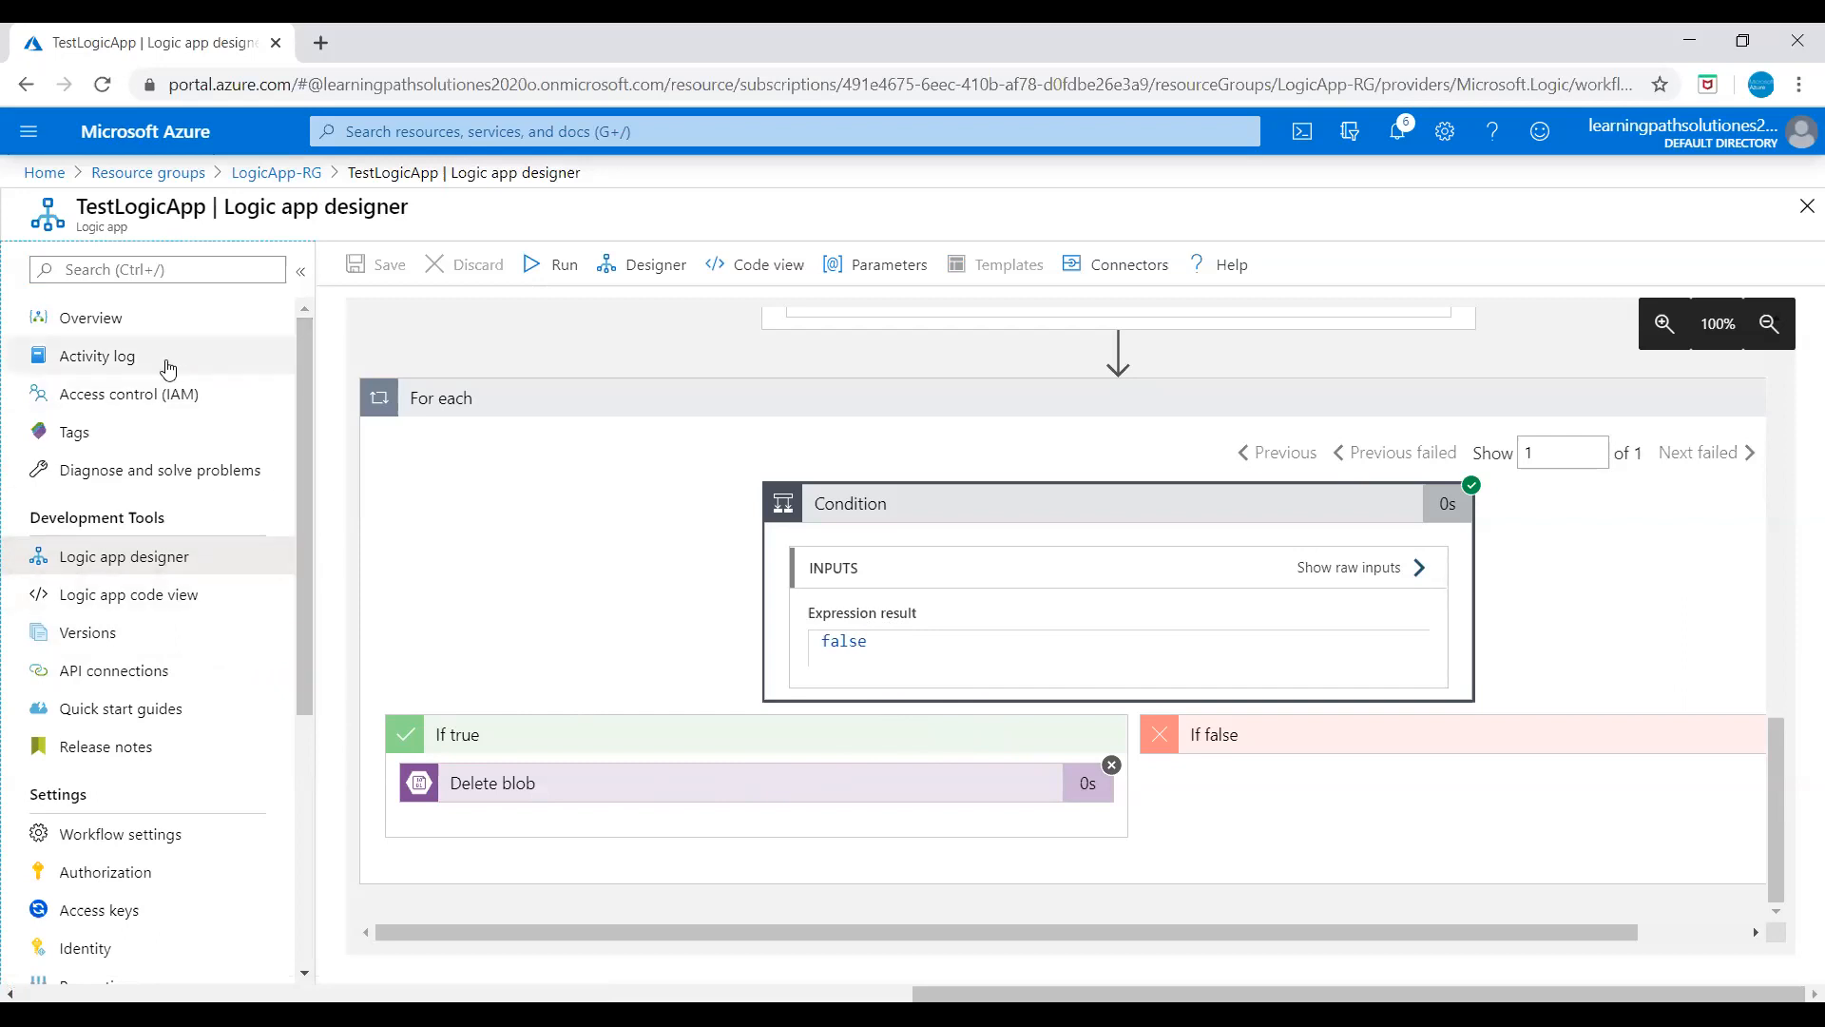
# Step: Return to the TestLogicApp overview and look over its settings and monitoring options and the runs history
pyautogui.click(81, 329)
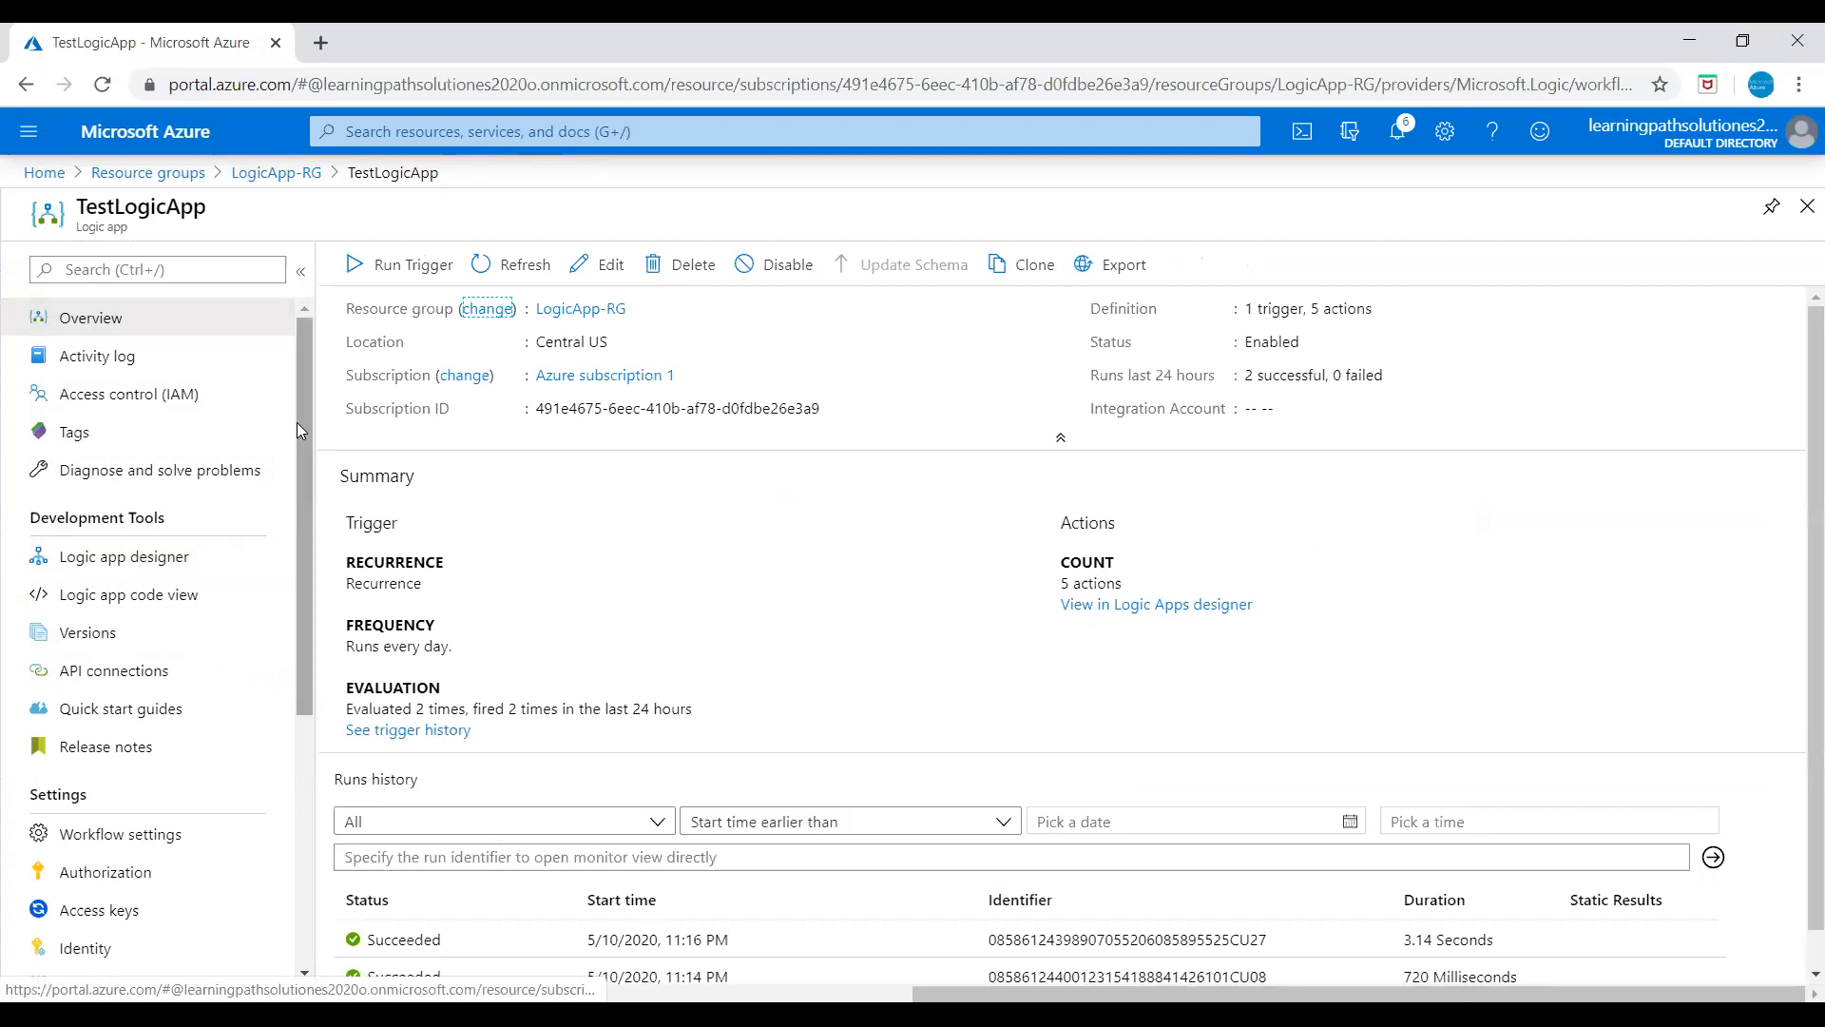
pyautogui.moveTo(301, 418); pyautogui.dragTo(301, 703)
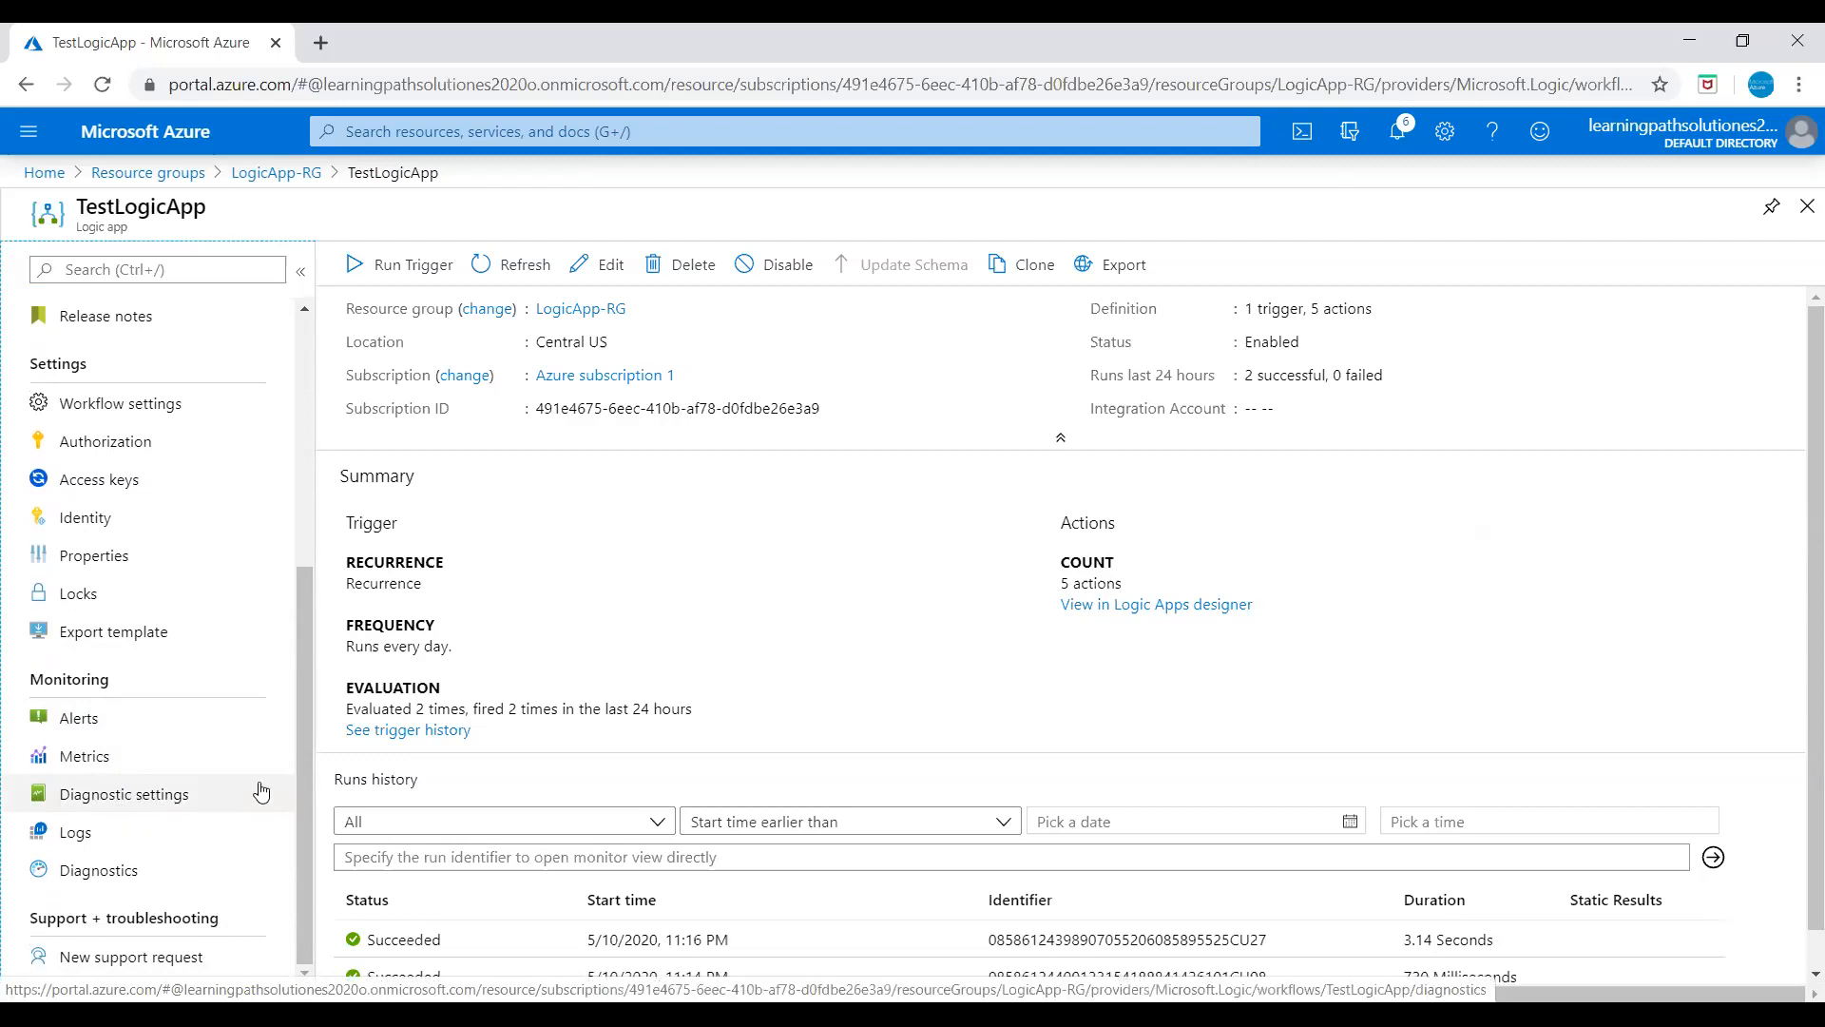
pyautogui.scroll(-1, 816, 656)
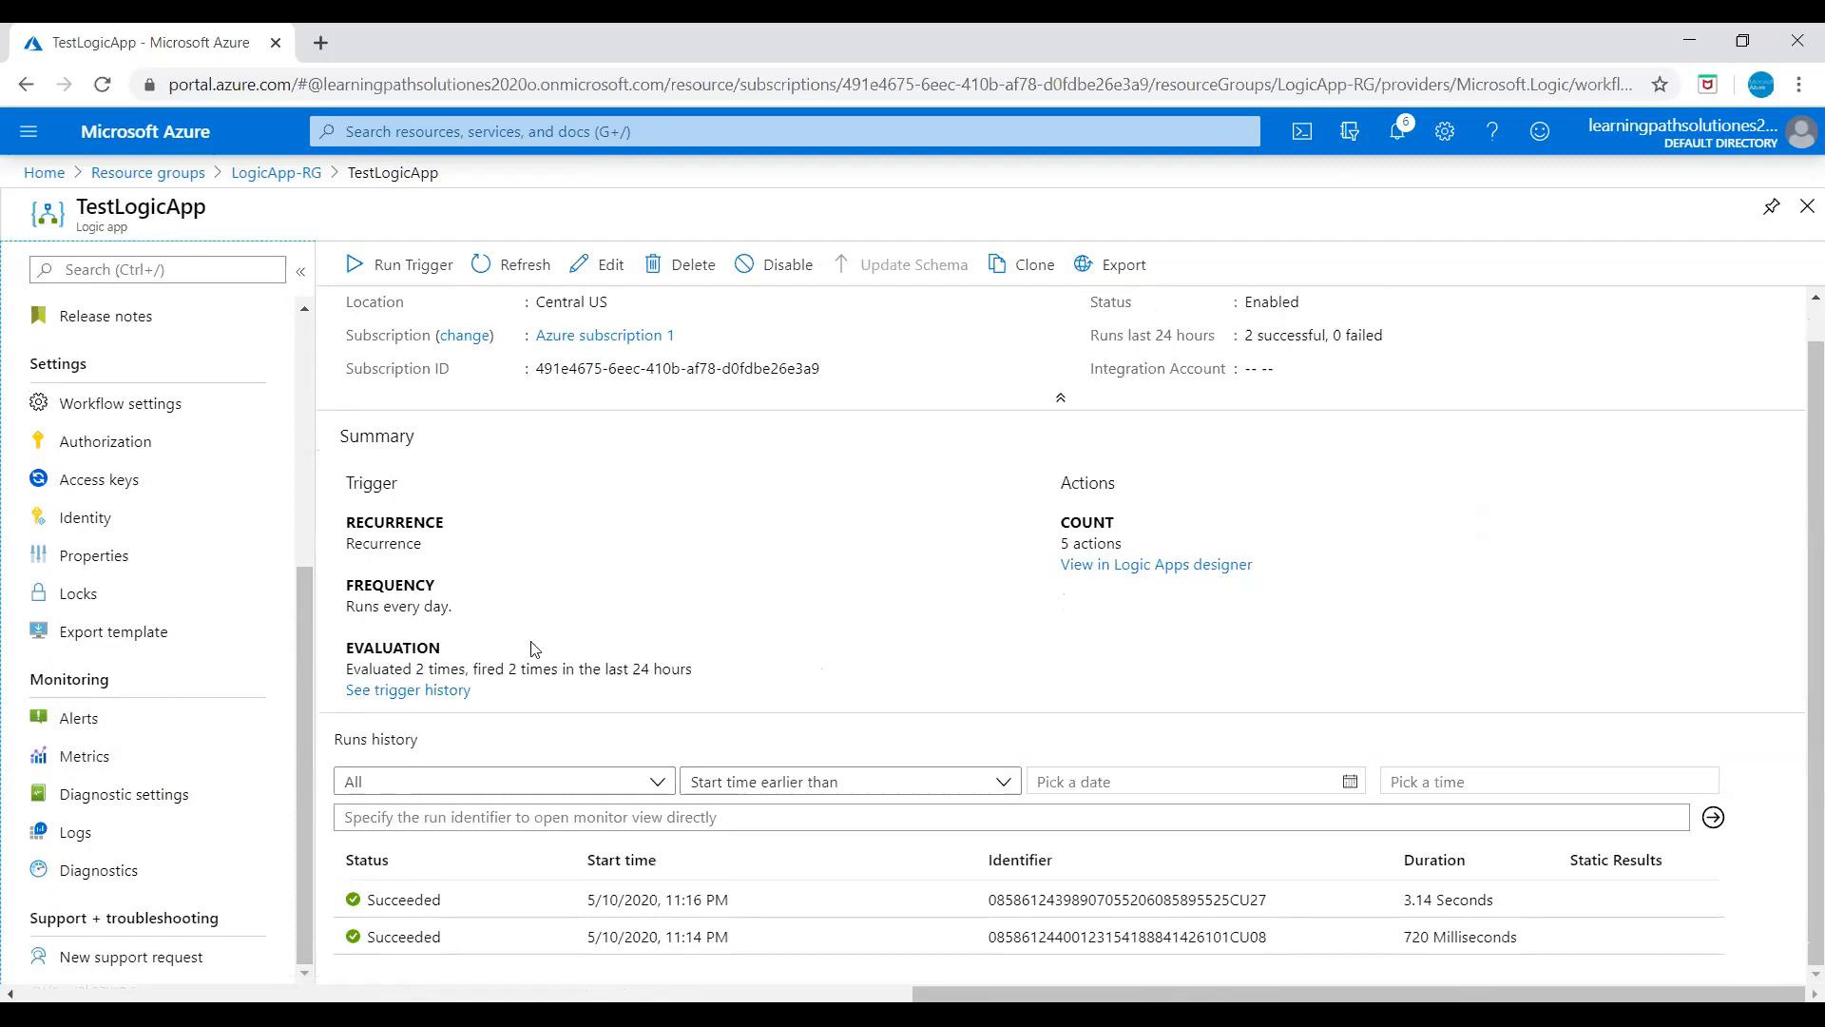
pyautogui.scroll(1, 700, 608)
pyautogui.scroll(-1, 477, 794)
pyautogui.moveTo(303, 584); pyautogui.dragTo(316, 323)
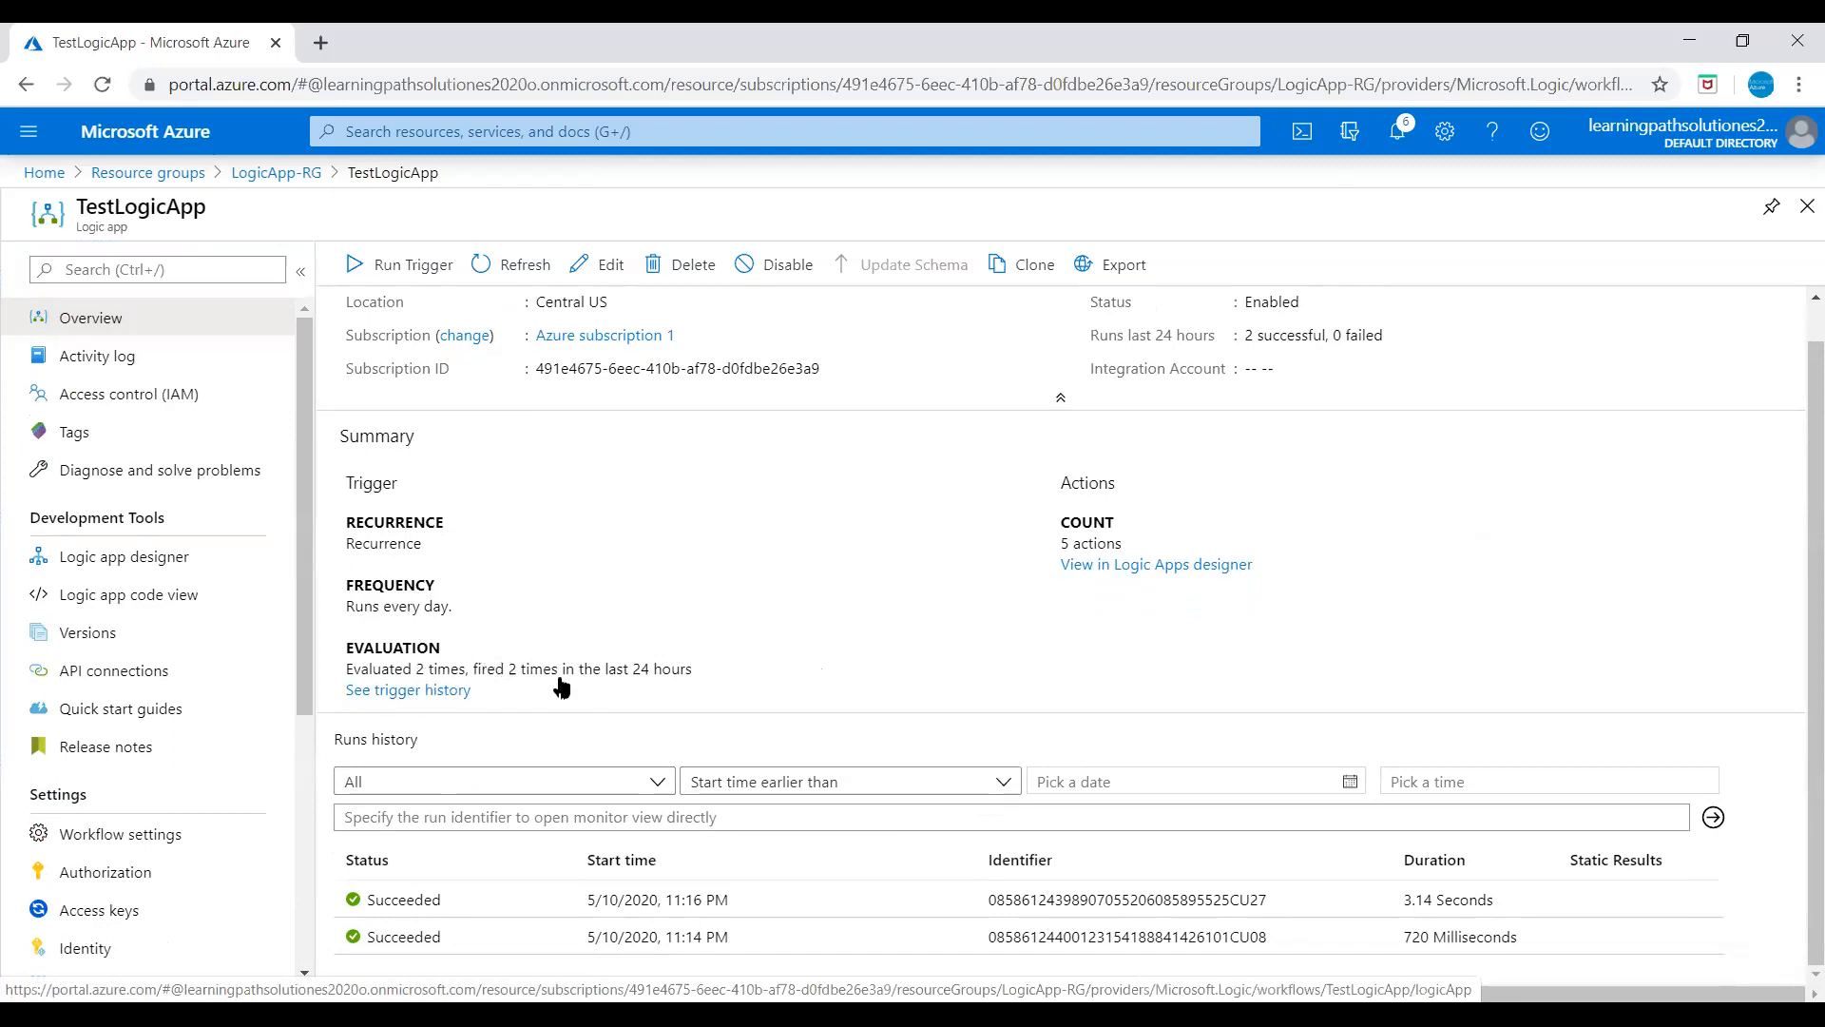
# Step: View the Recurrence trigger history, and go back to the TestLogicApp overview
pyautogui.click(418, 691)
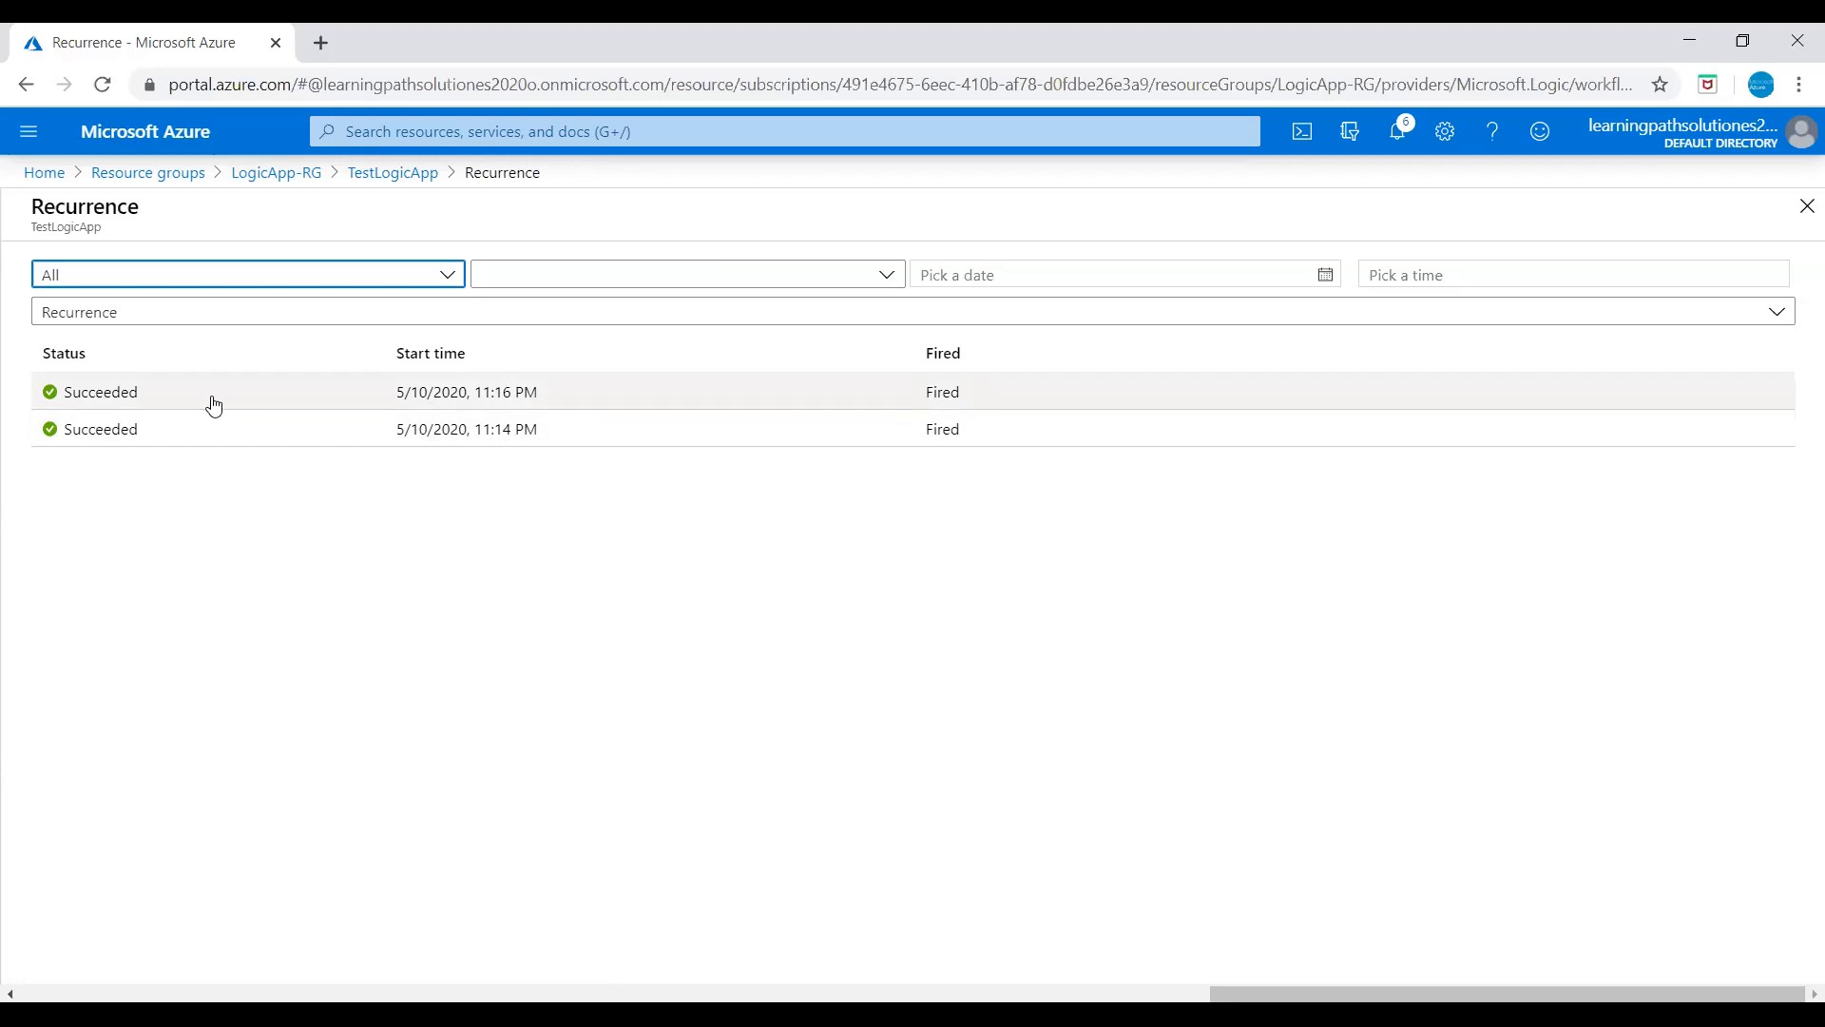
pyautogui.click(367, 175)
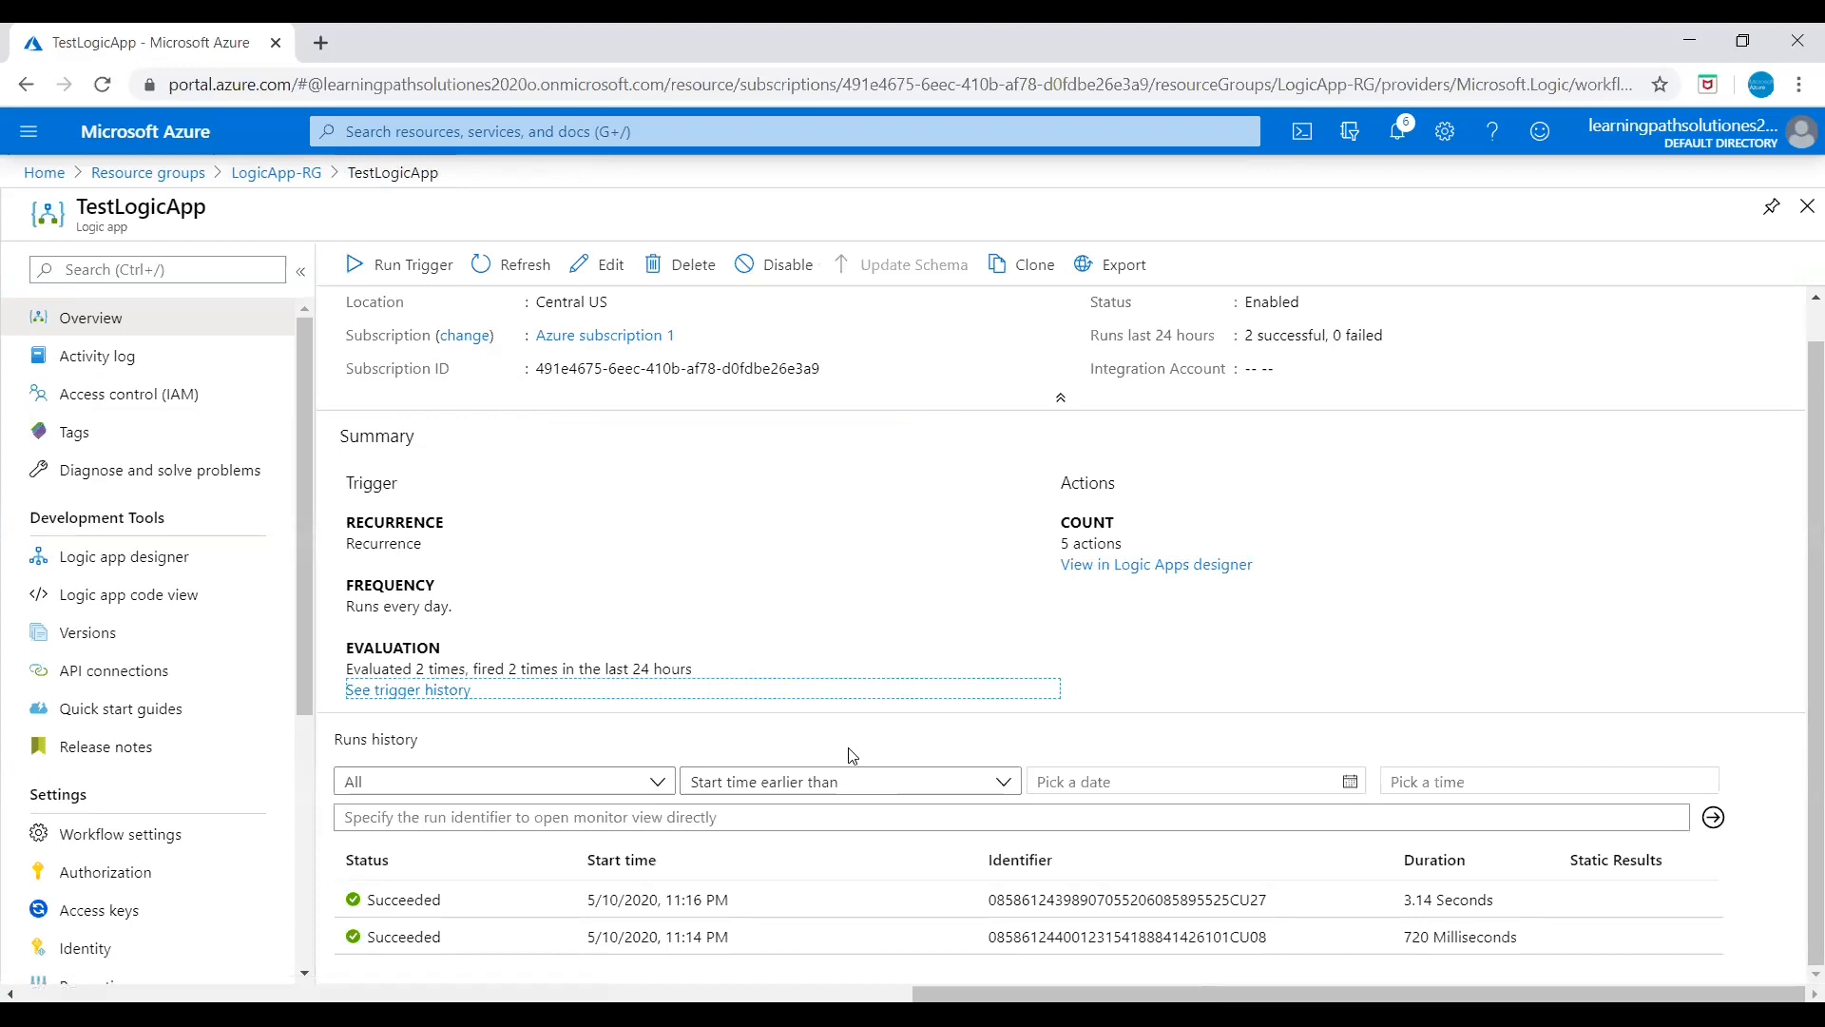
pyautogui.scroll(1, 834, 610)
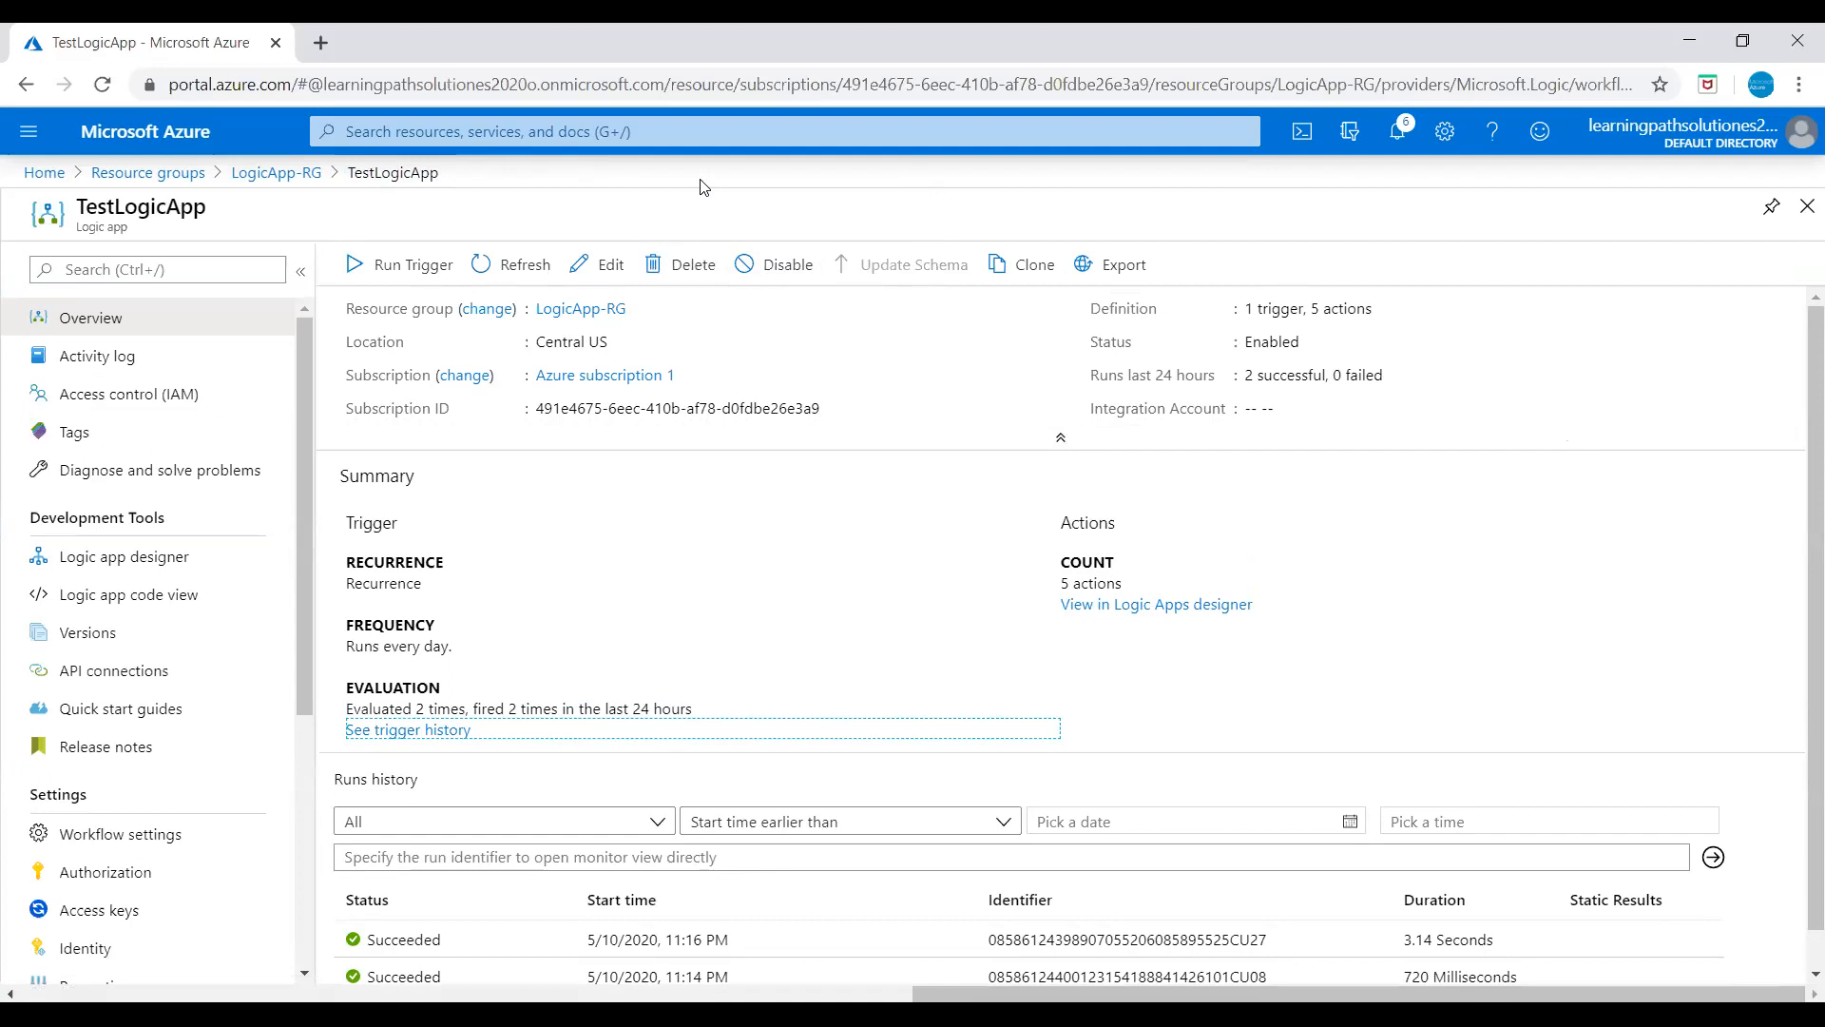
# Step: Clone TestLogicApp as a new logic app named logicapp-test1 with the status Enabled
pyautogui.click(1022, 275)
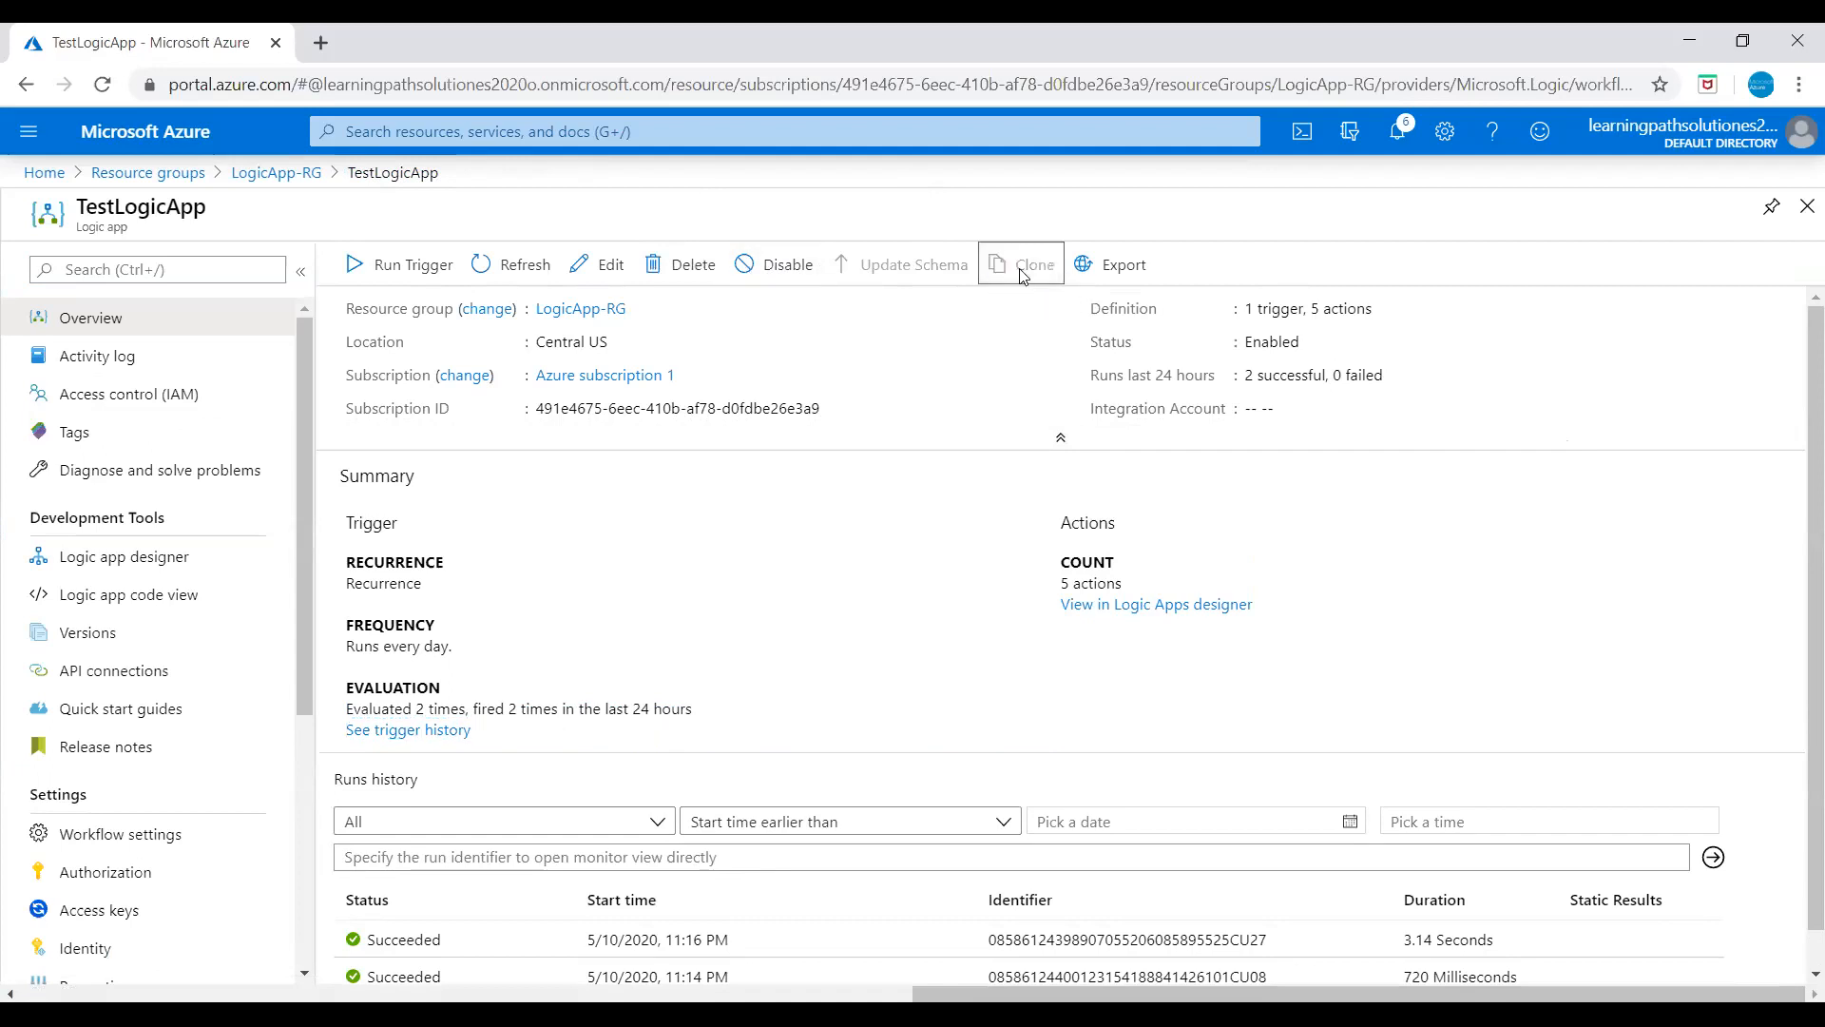
pyautogui.click(1523, 276)
pyautogui.write('logicapp-test1')
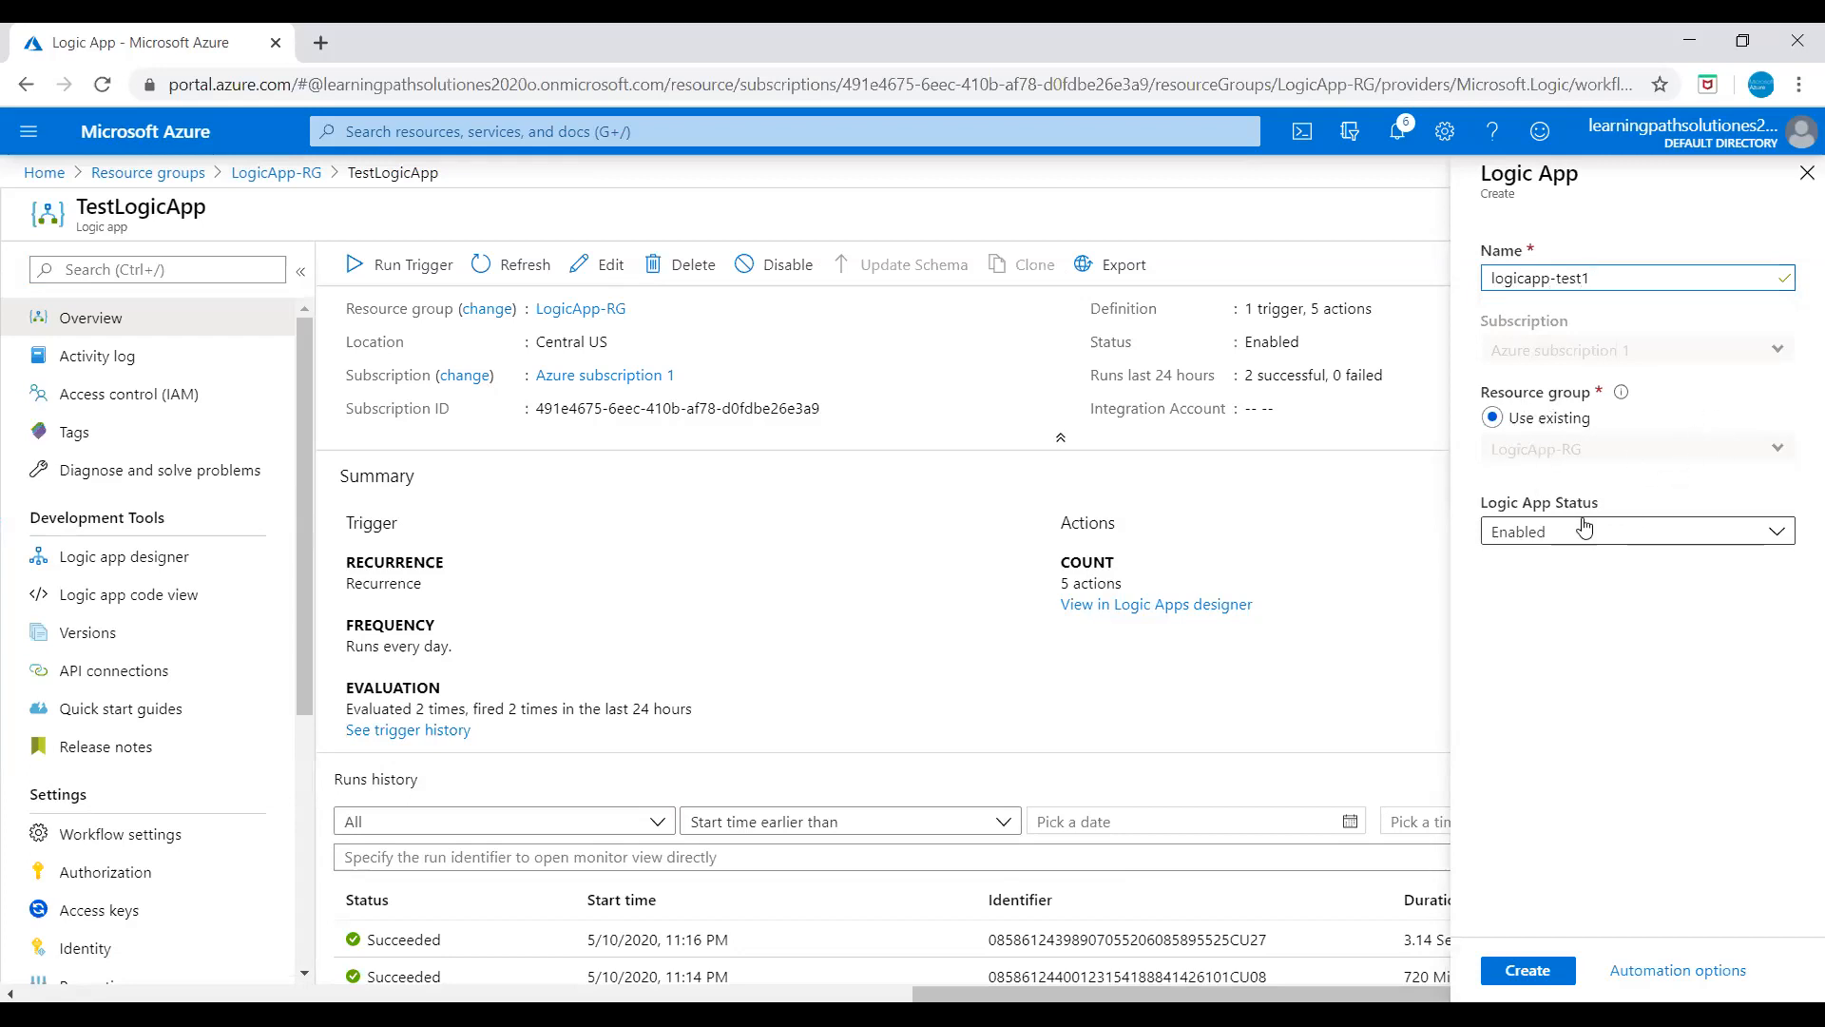
pyautogui.click(1528, 970)
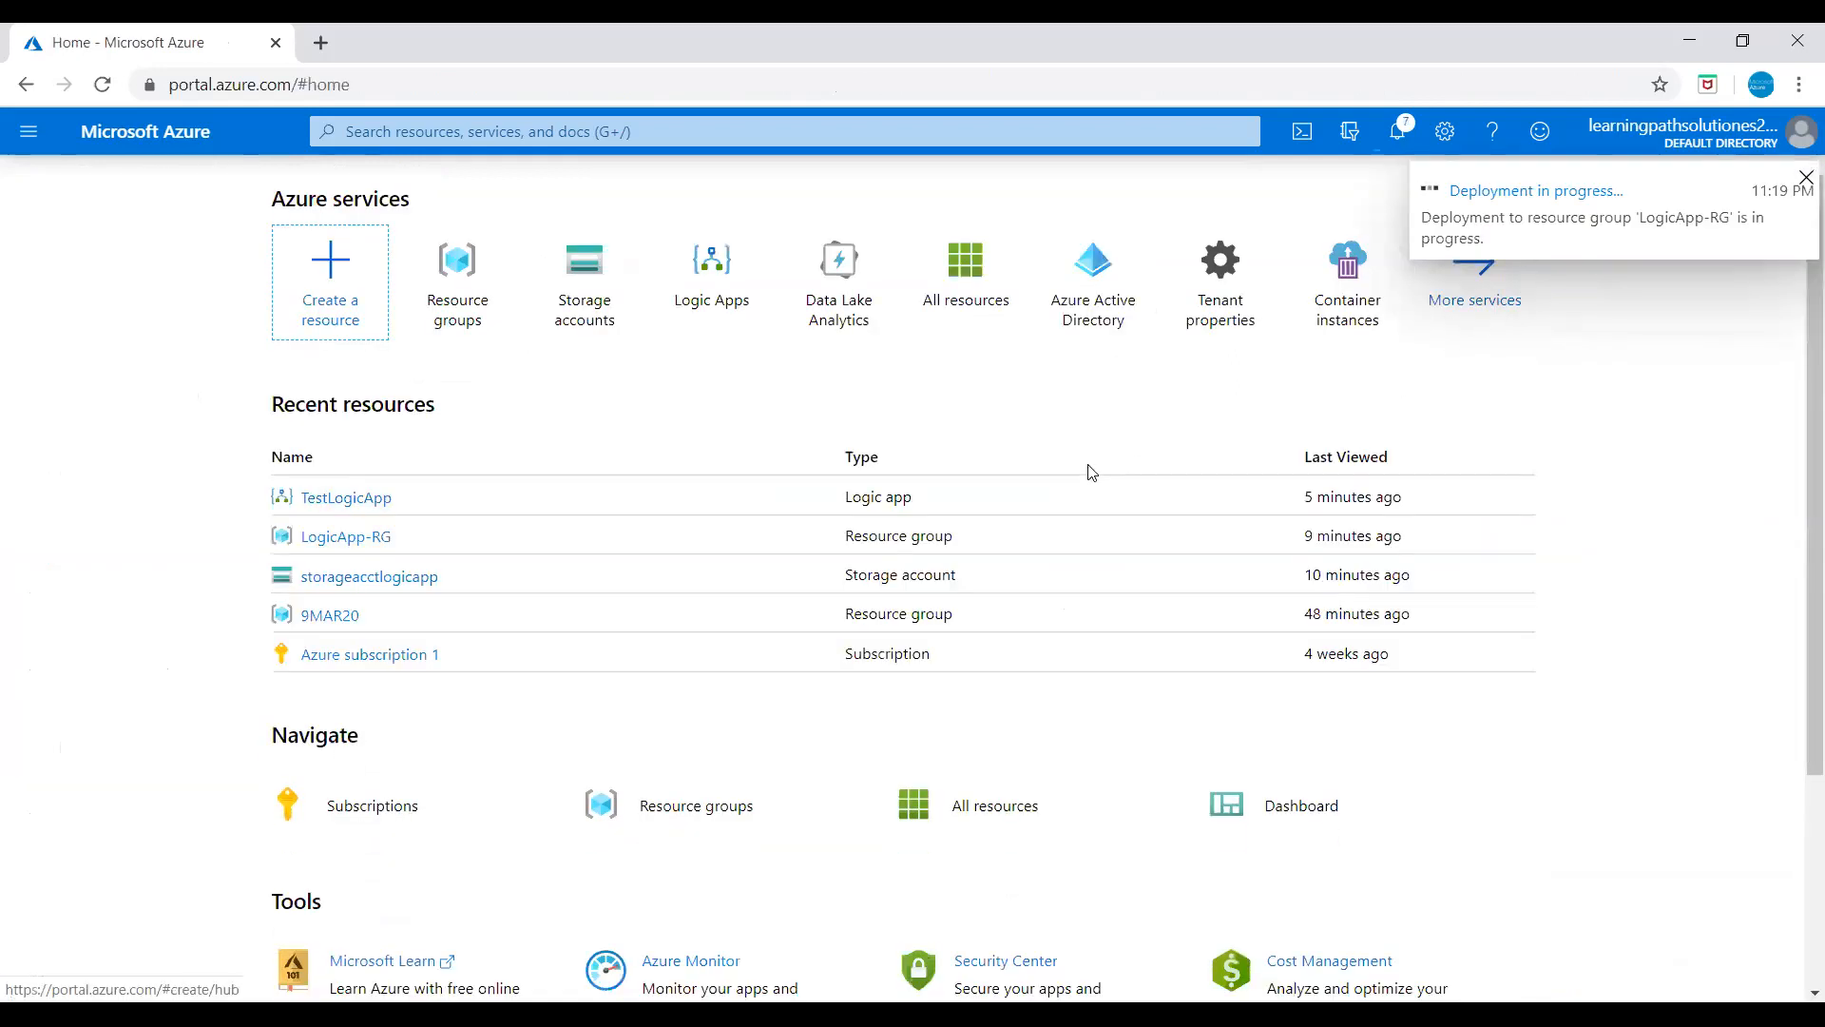
# Step: Open the LogicApp-RG resource group, dismiss the deployment notification and refresh the resource list
pyautogui.click(464, 278)
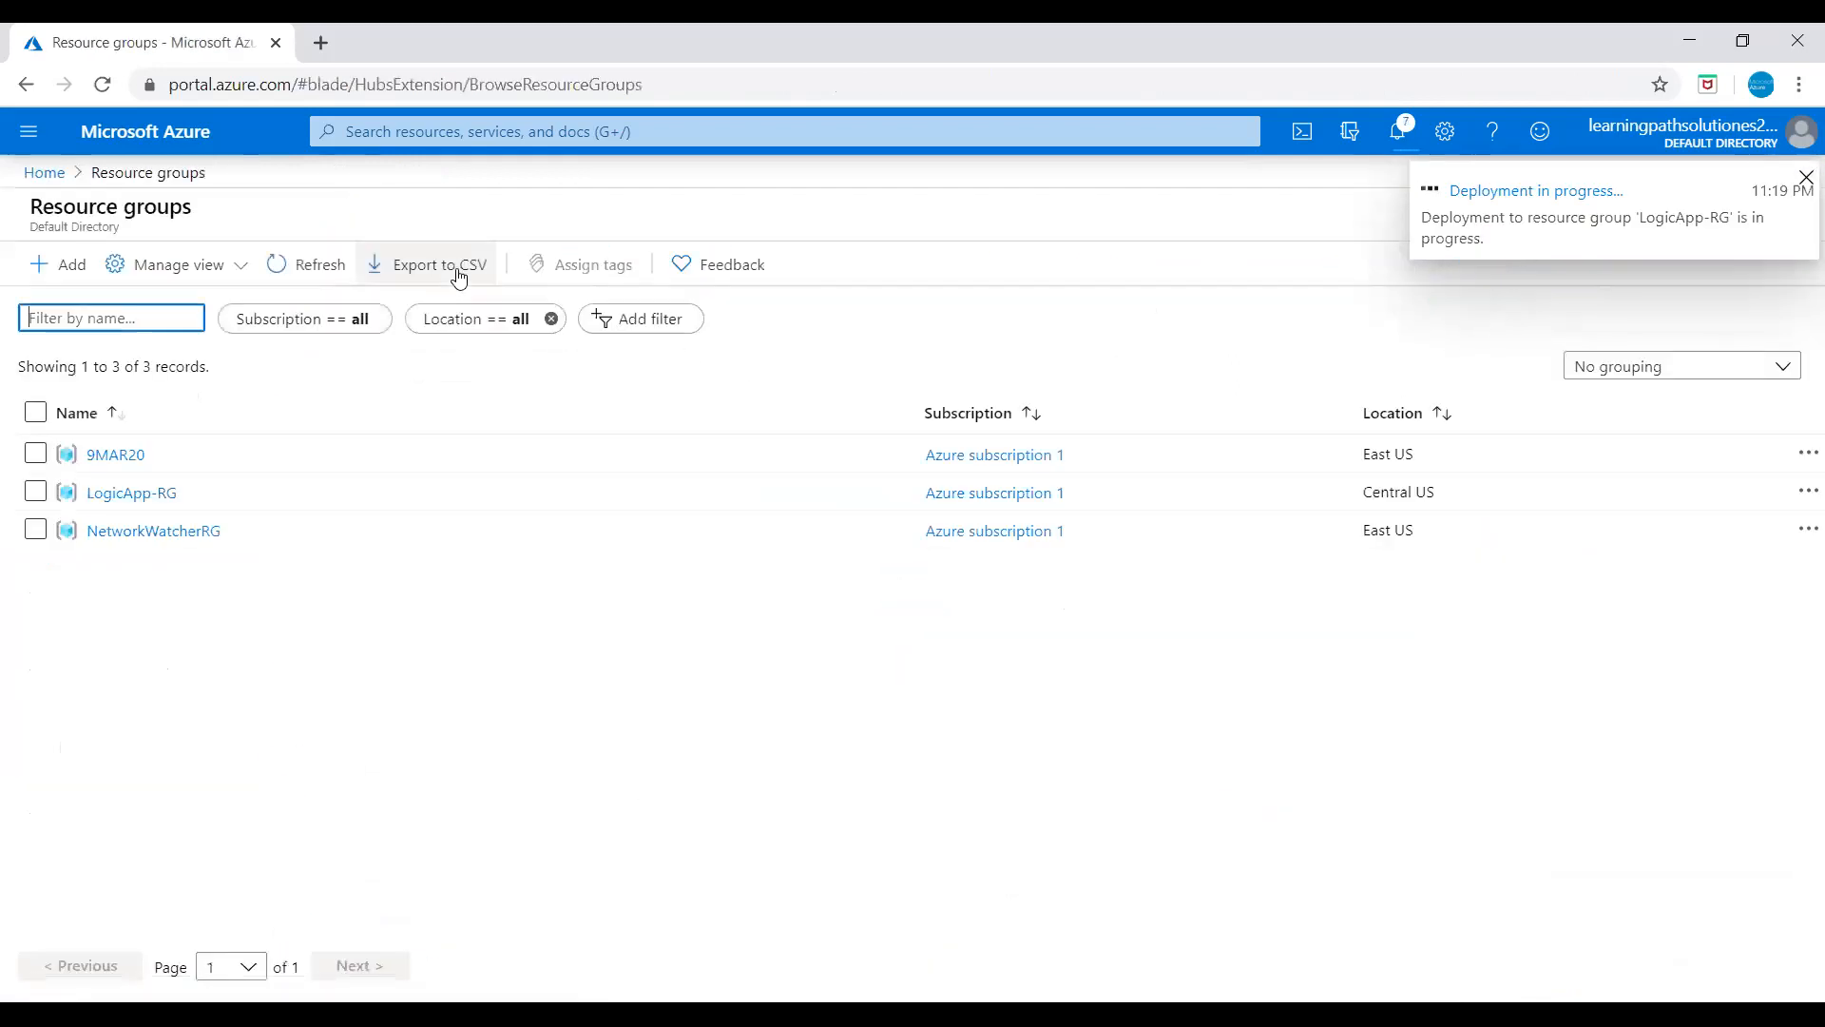
pyautogui.click(149, 504)
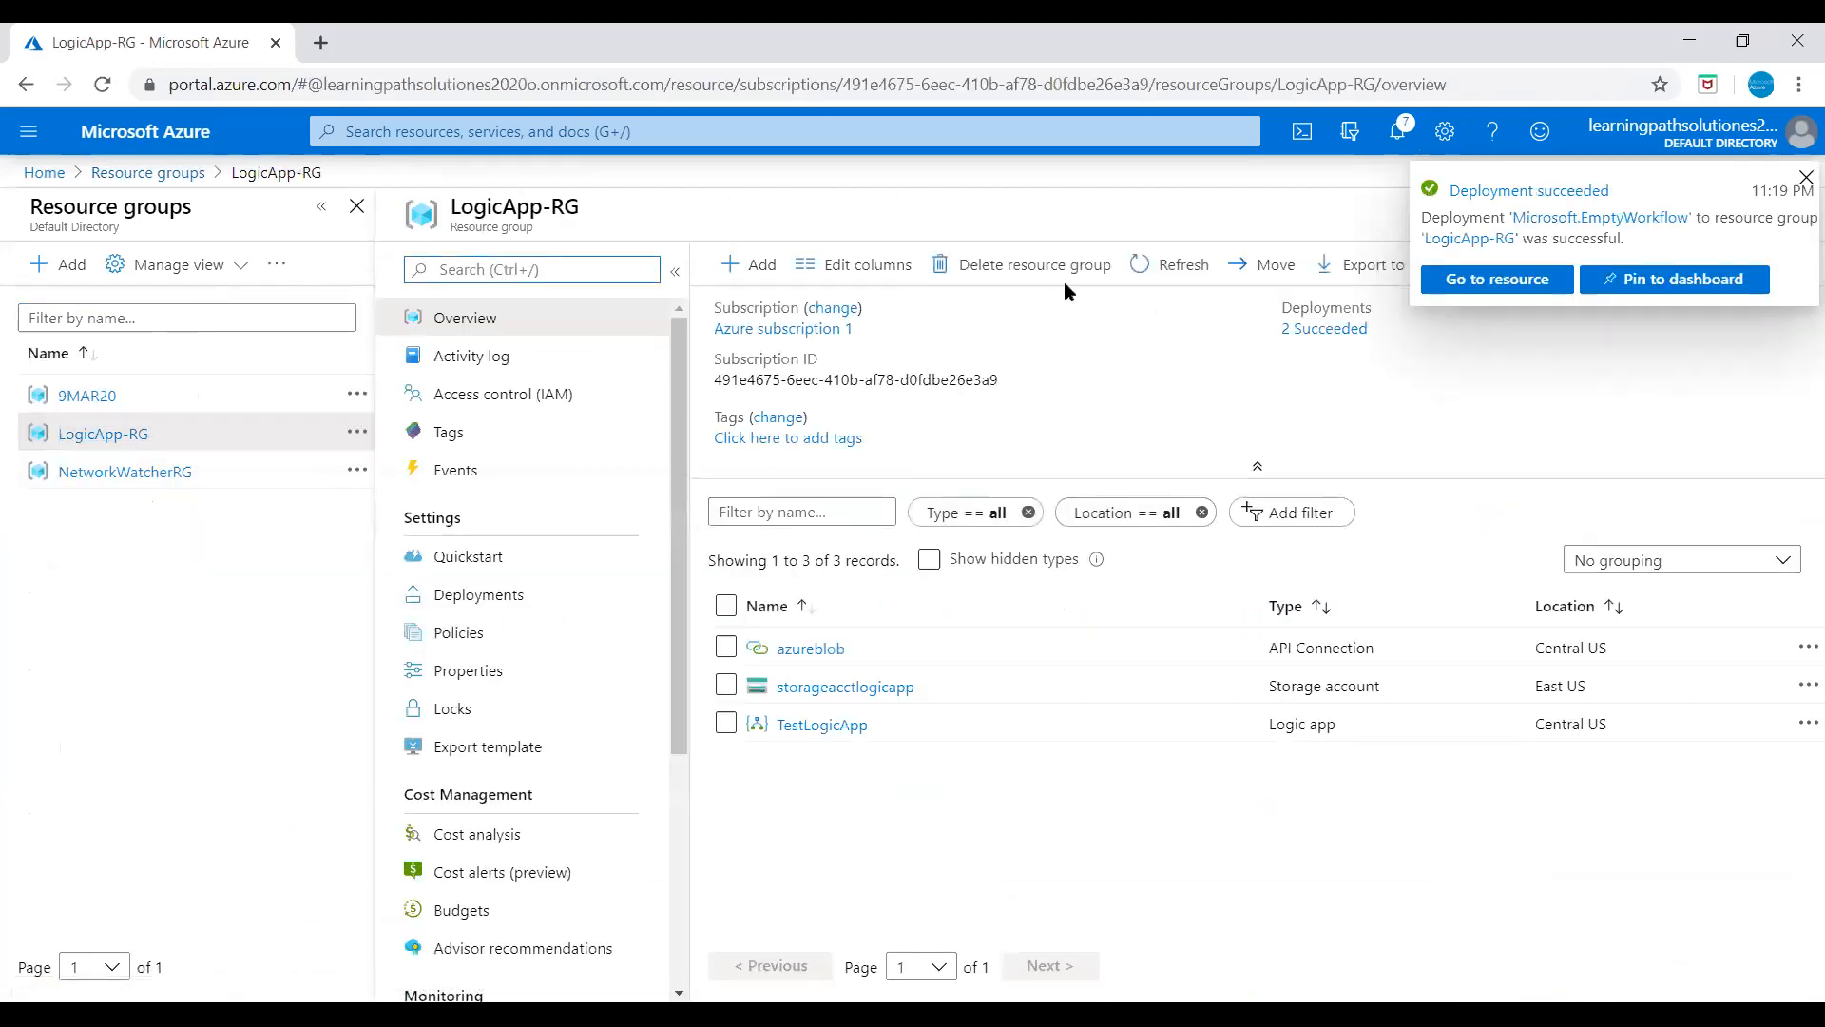
pyautogui.click(1182, 265)
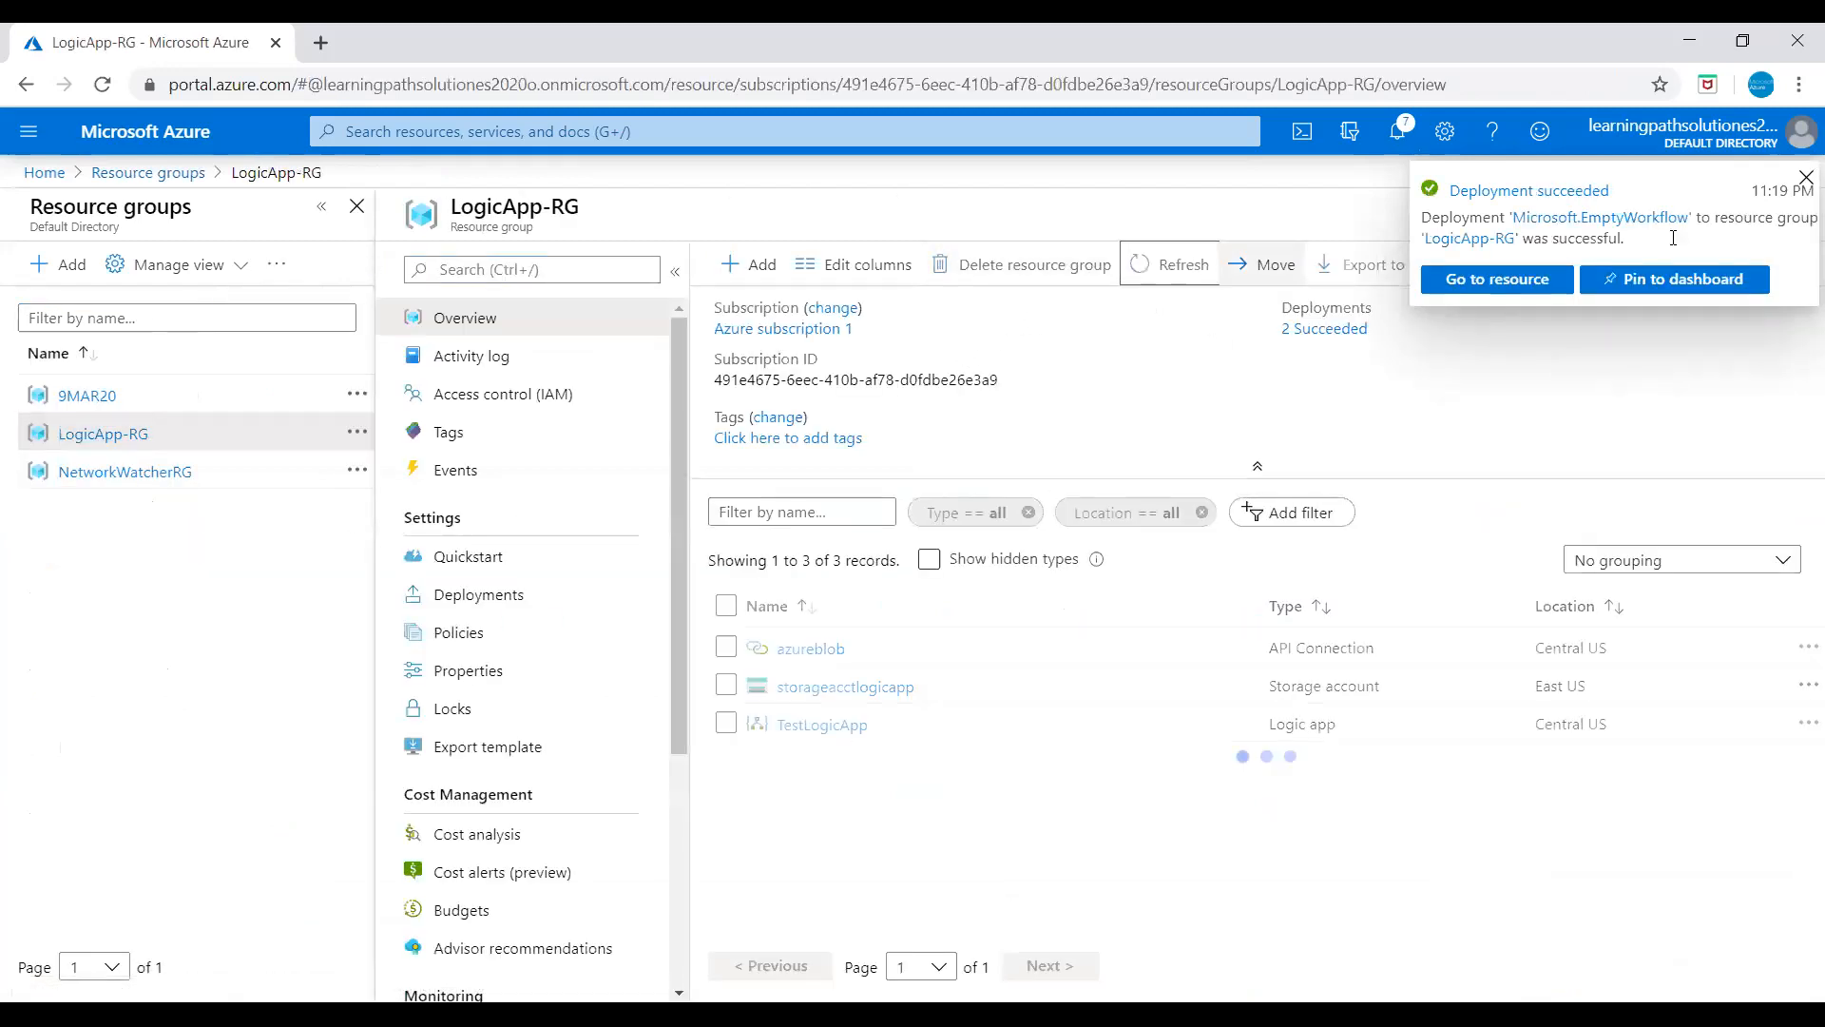
pyautogui.click(1804, 180)
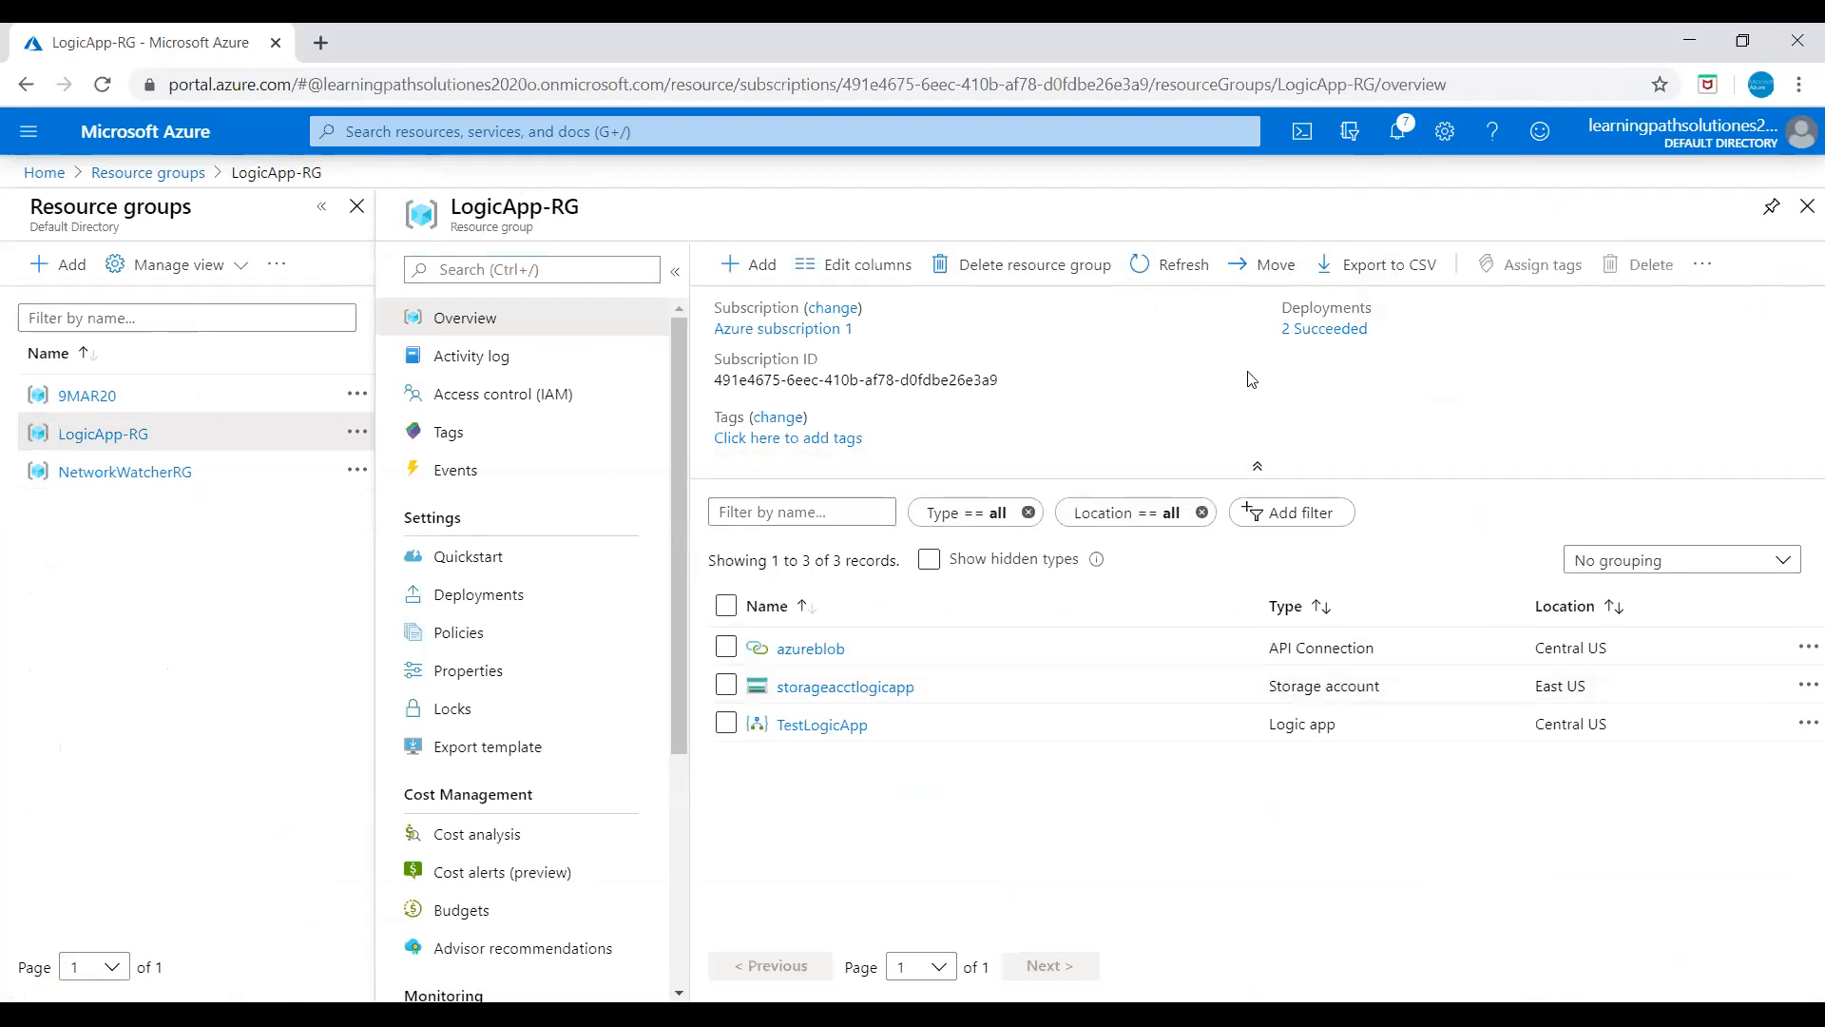
pyautogui.click(1183, 272)
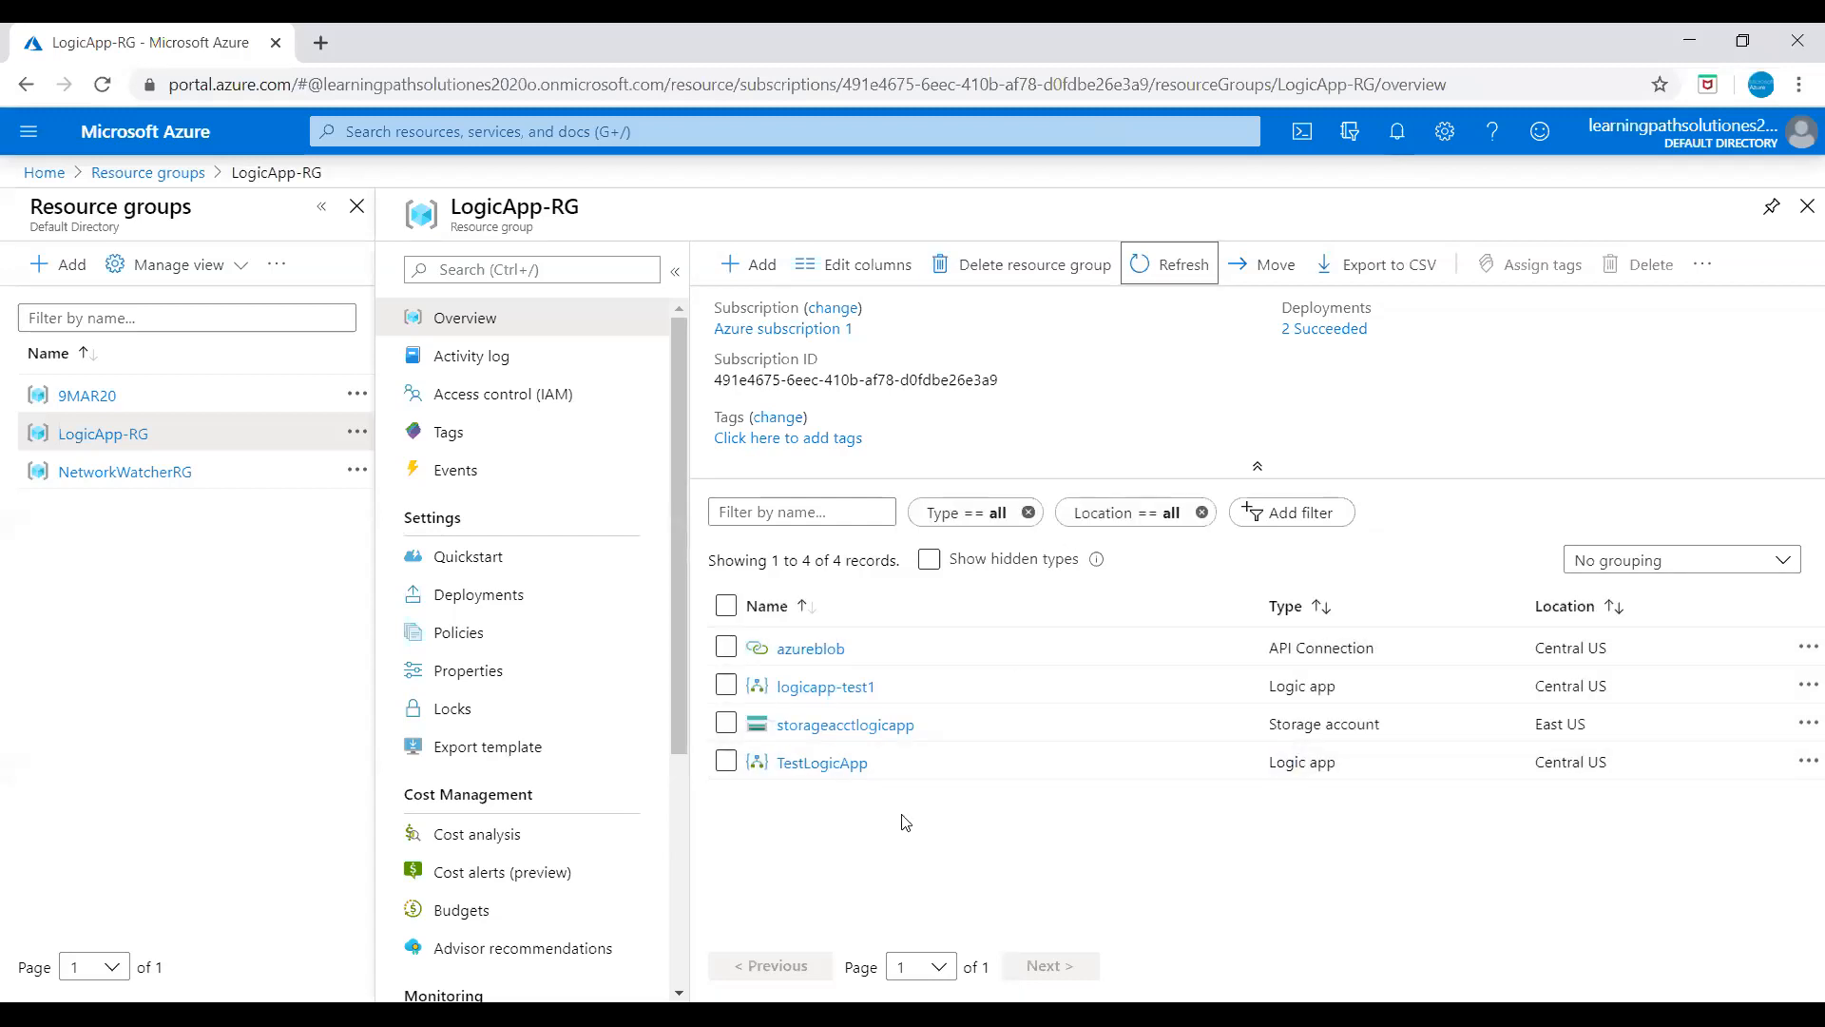
# Step: Open logicapp-test1 in the designer, check its workflow and the List blobs action's options, and return to its overview
pyautogui.click(829, 693)
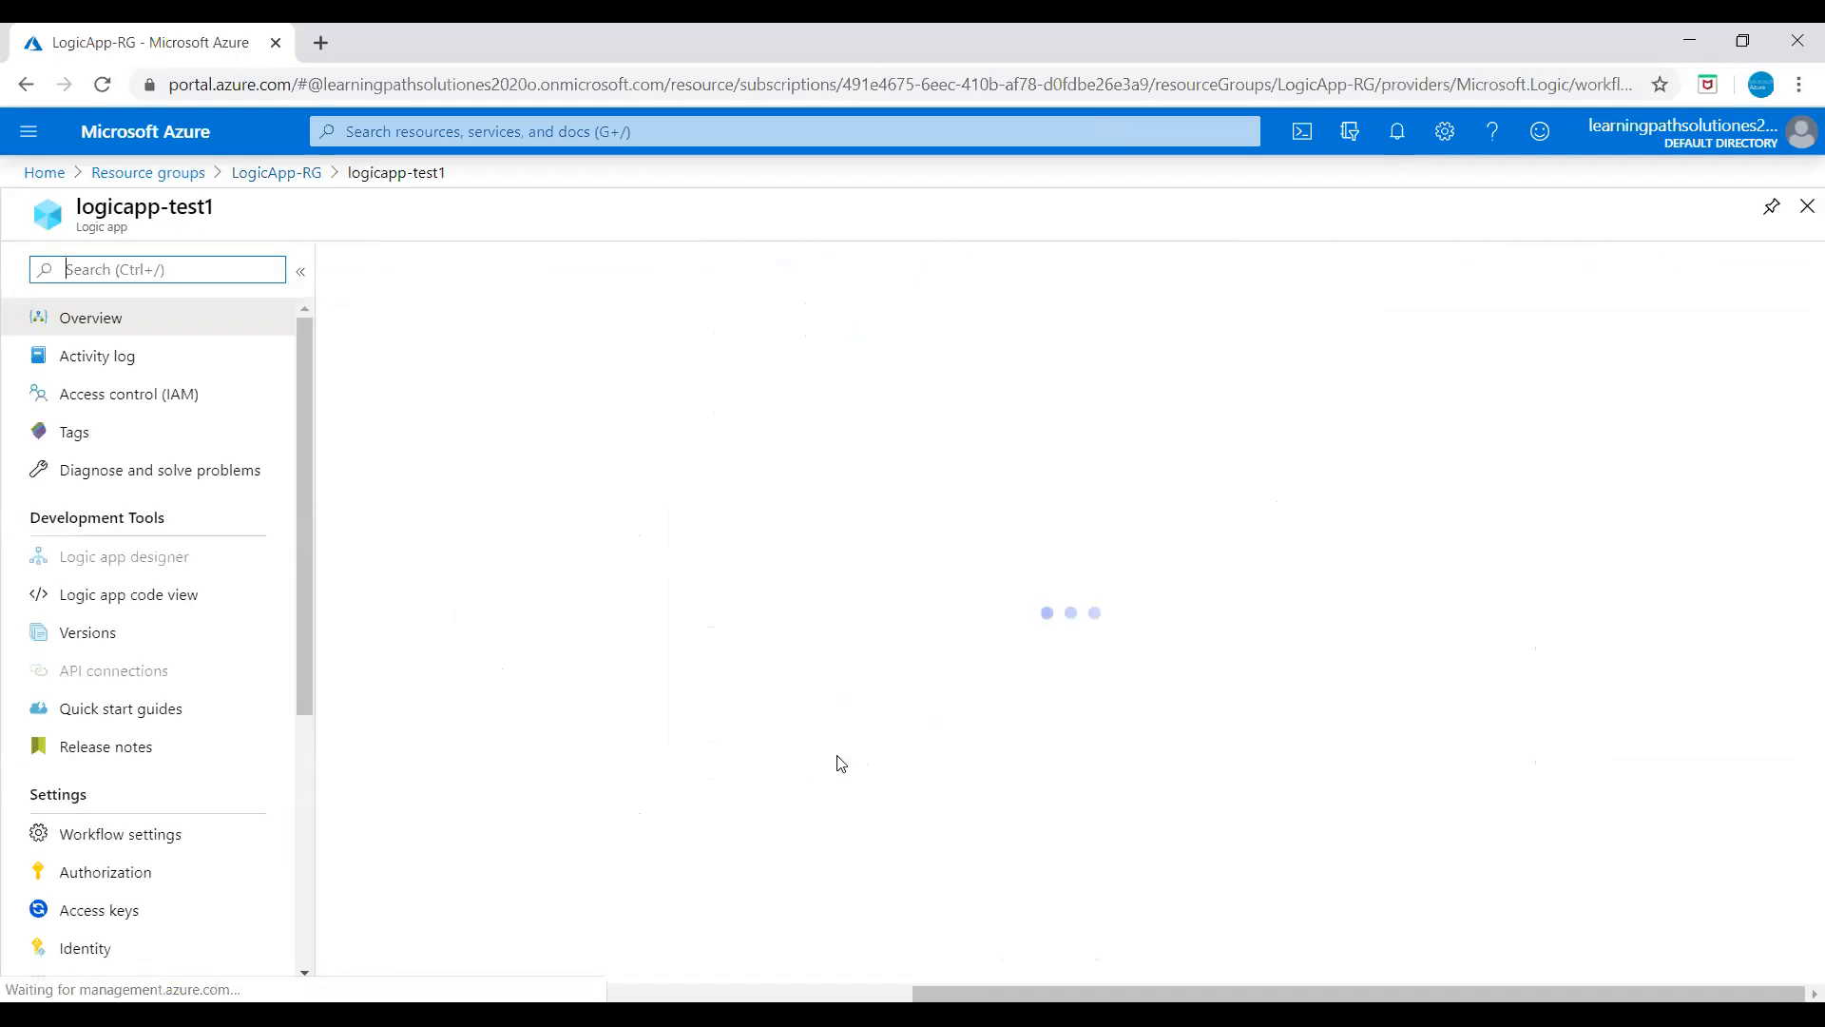
pyautogui.click(609, 266)
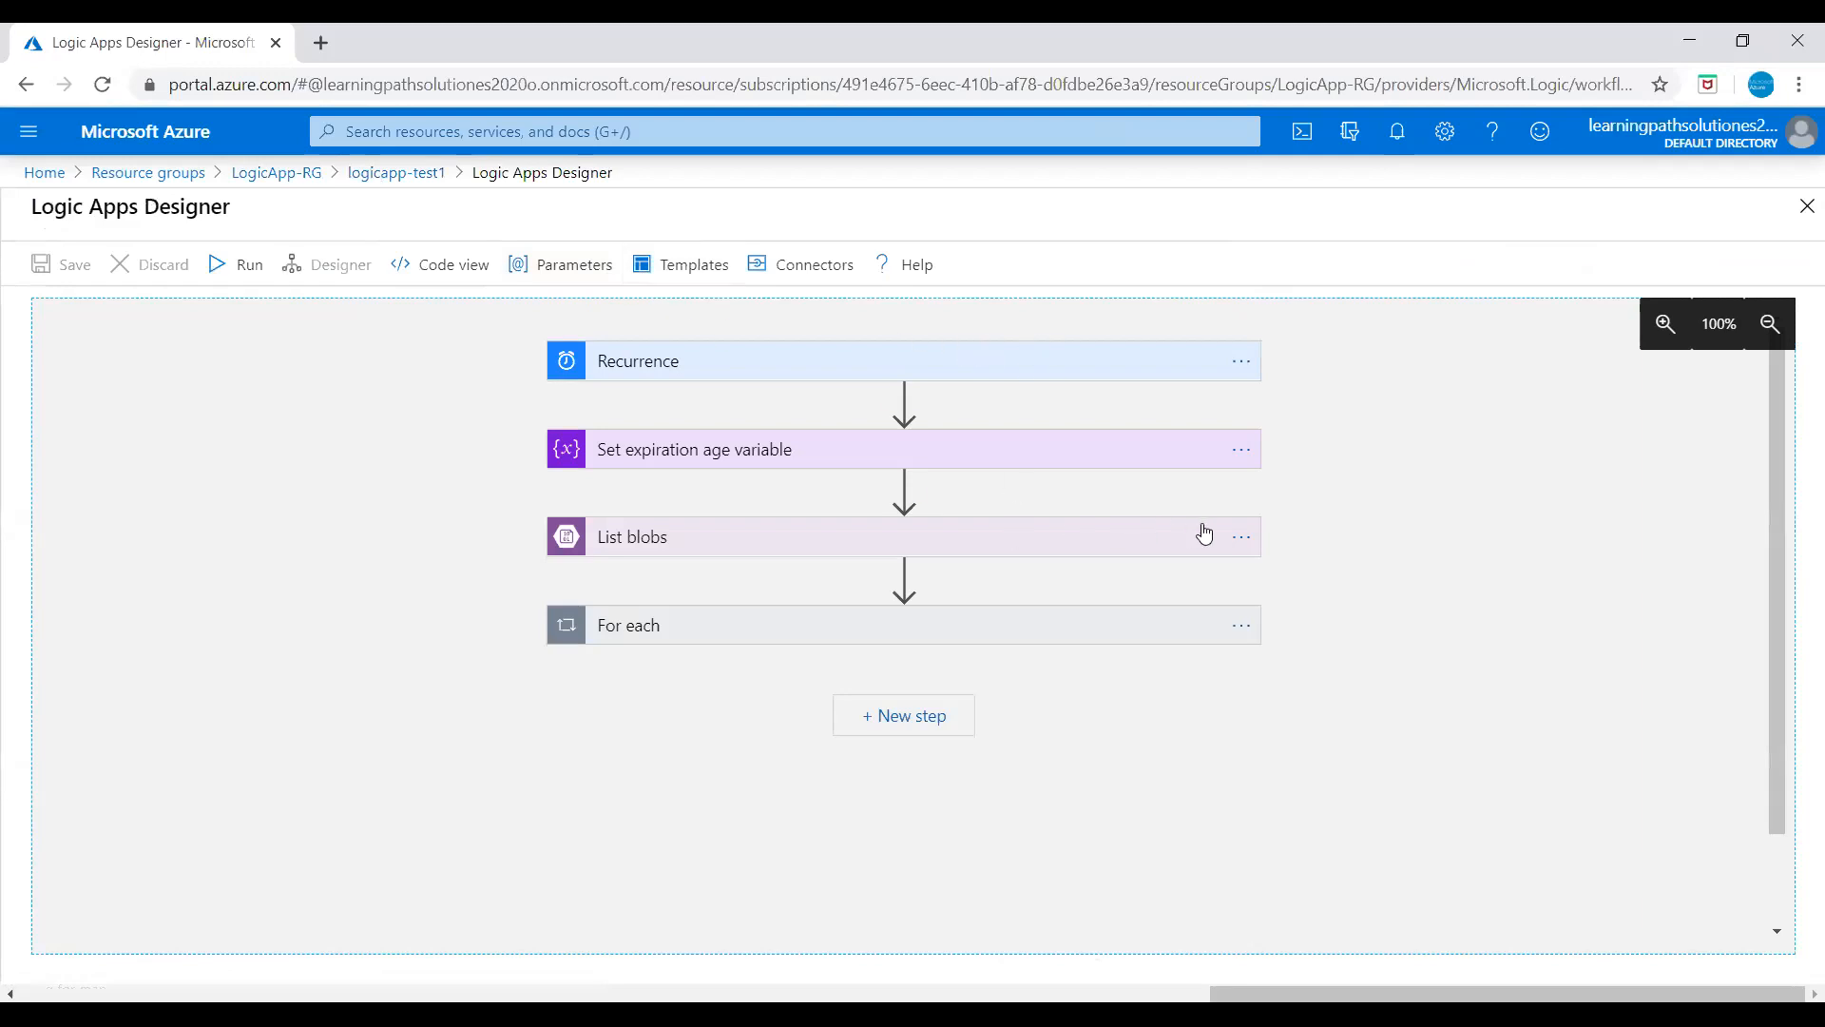
pyautogui.click(1242, 537)
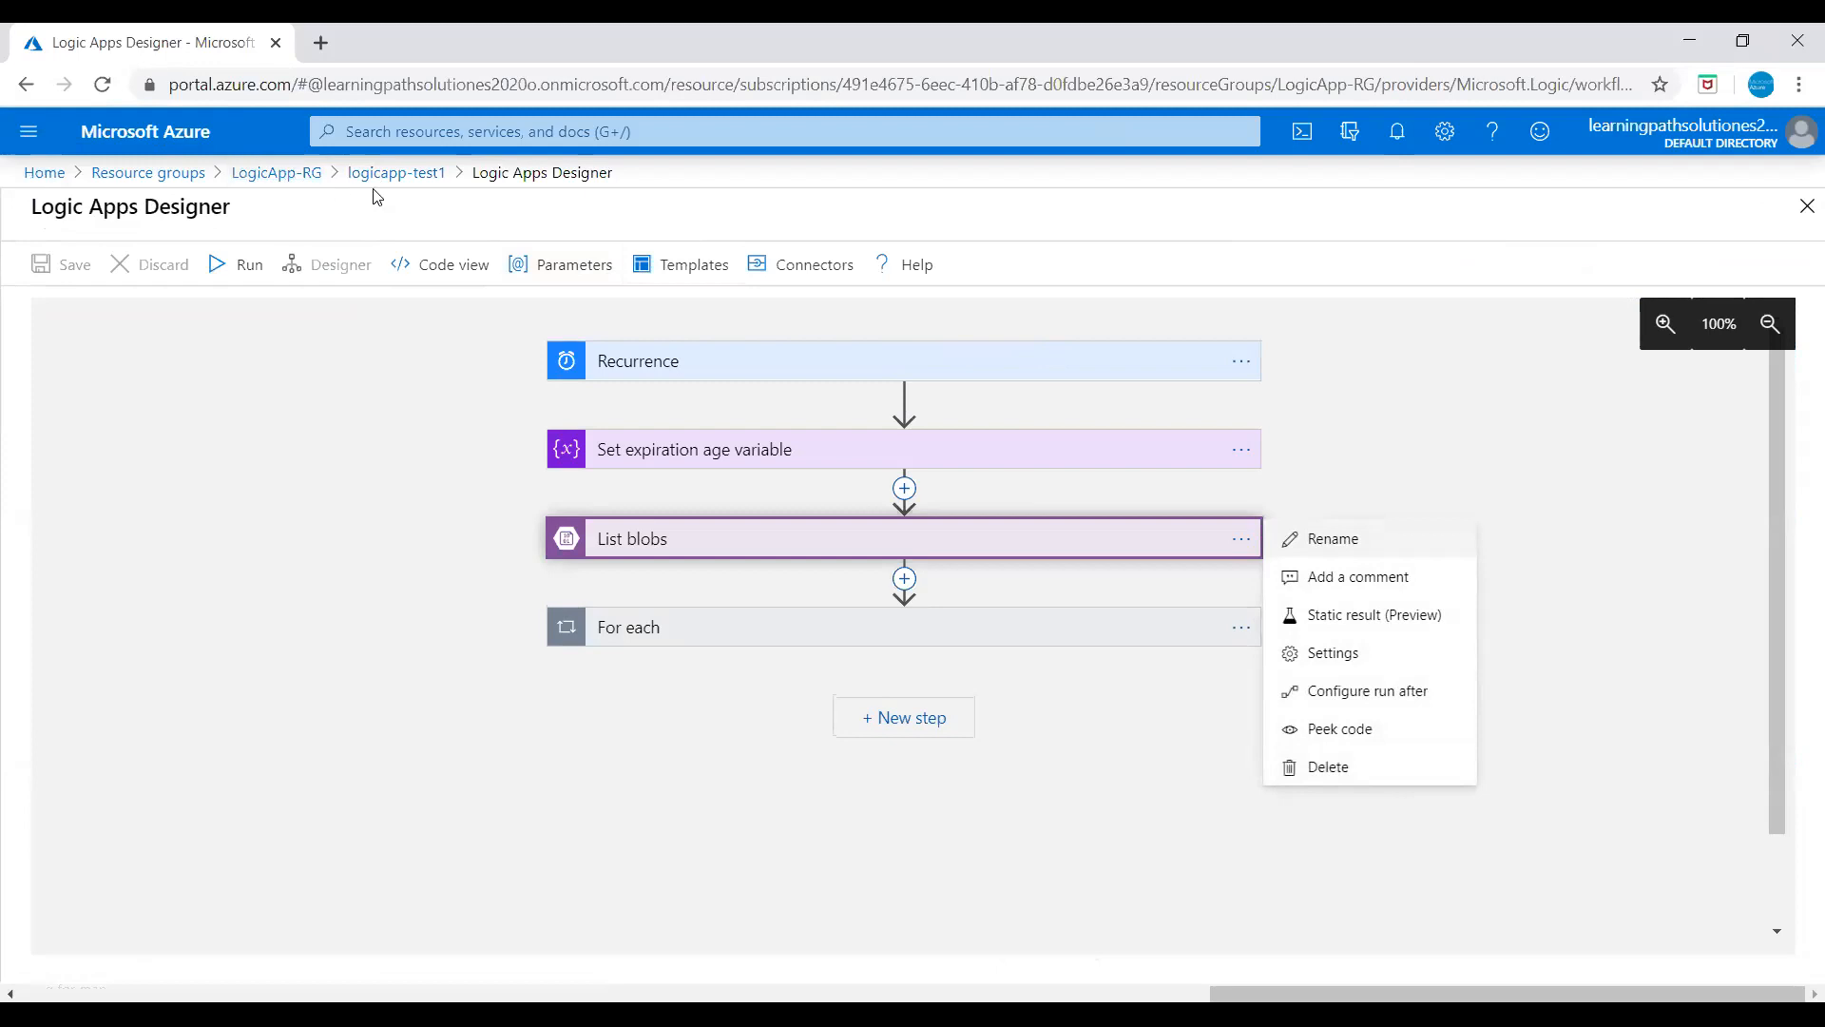
pyautogui.click(399, 174)
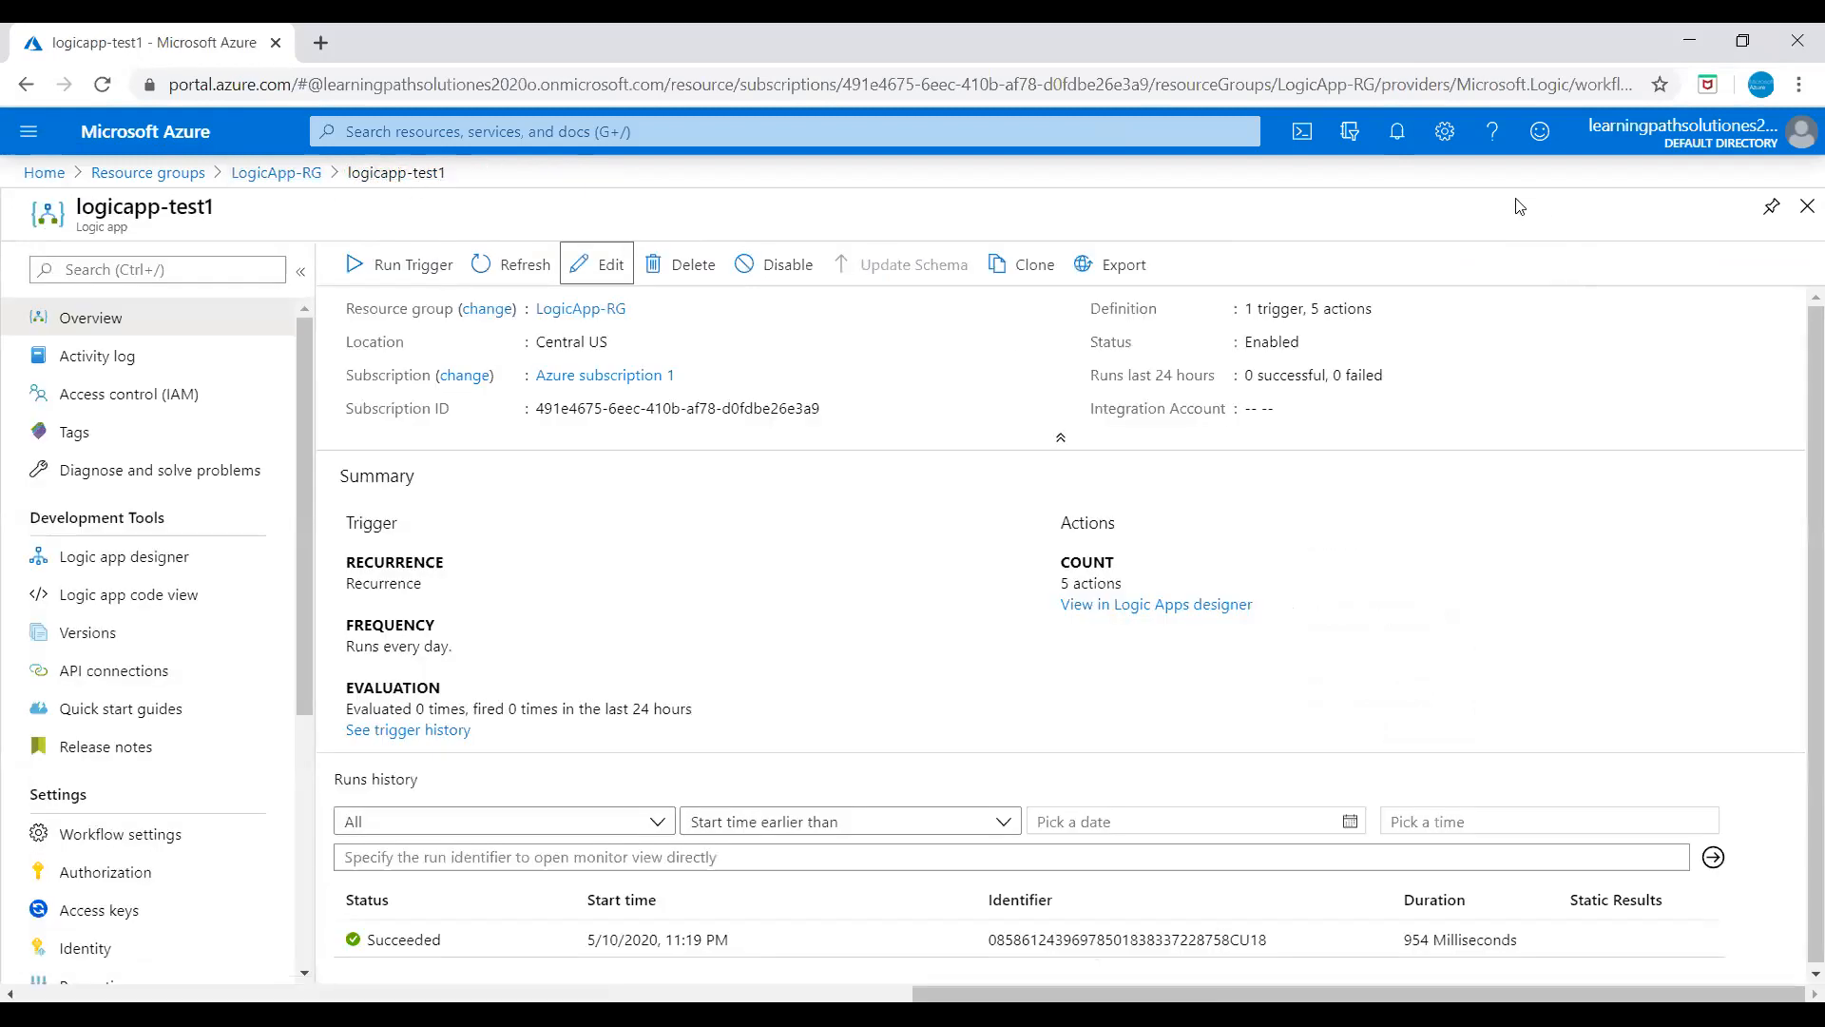